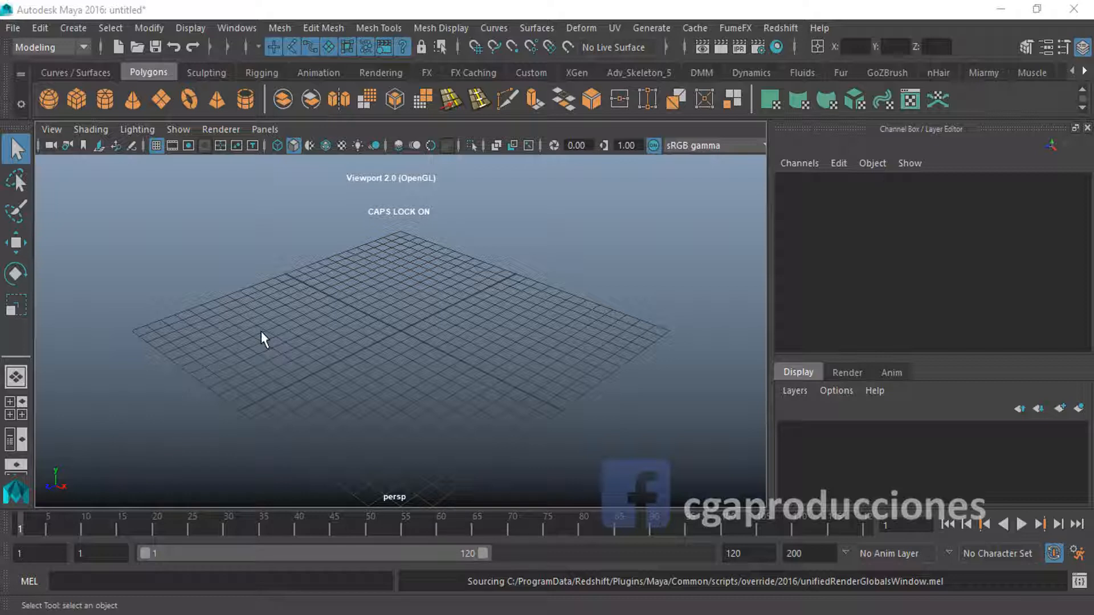
Look through the Edit Mesh commands, the Custom and Polygons shelves, and the shelf management options
{"action": "scroll", "coordinate": [262, 336], "scroll_direction": "up", "scroll_amount": 3}
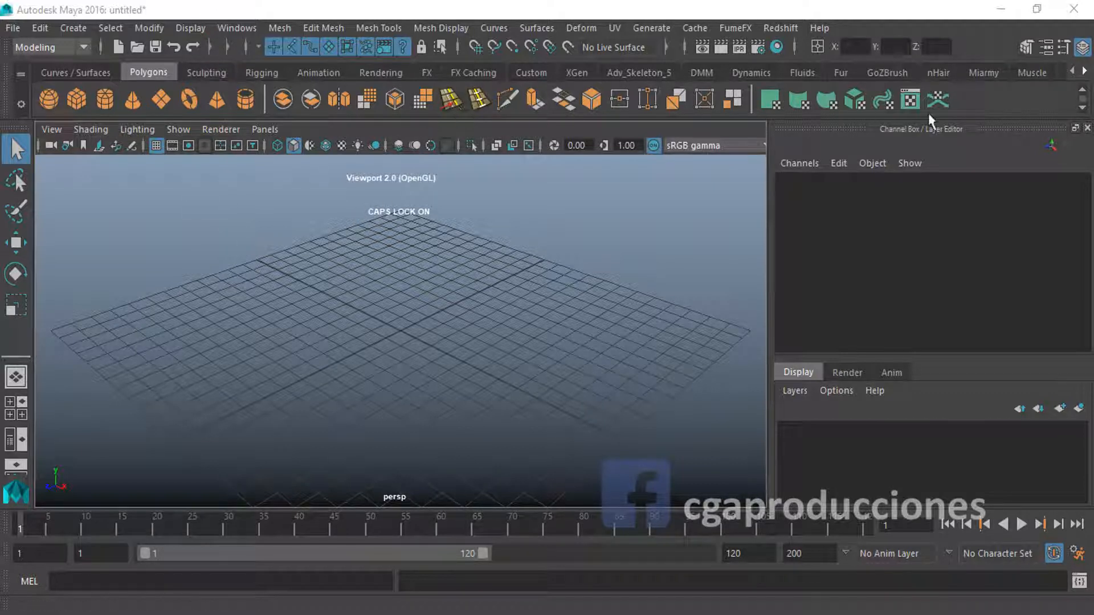
{"action": "scroll", "coordinate": [265, 73], "scroll_direction": "down", "scroll_amount": 1}
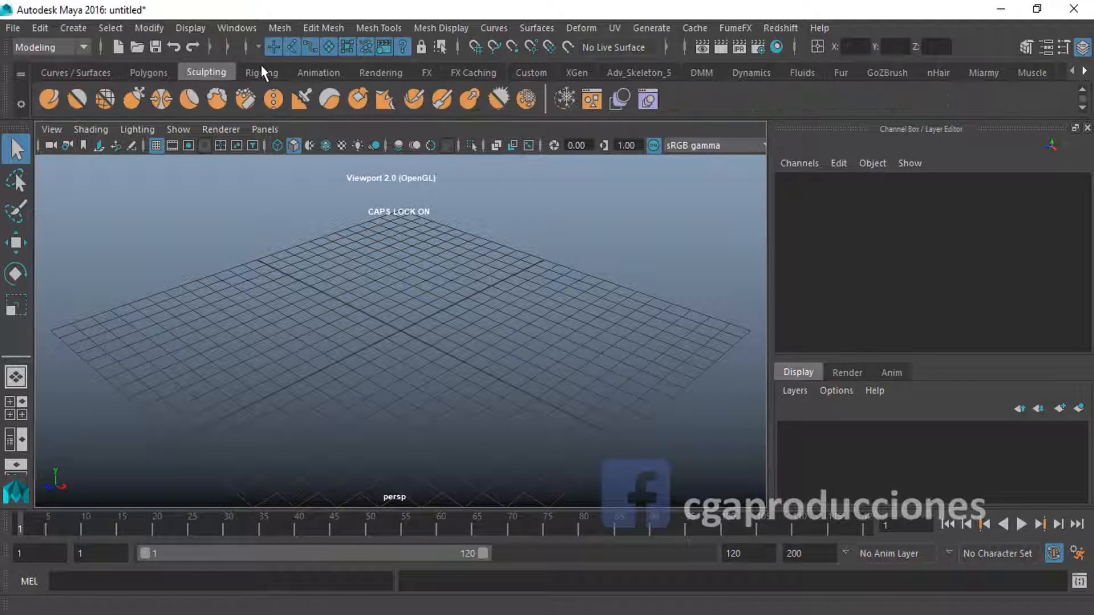
{"action": "scroll", "coordinate": [262, 68], "scroll_direction": "down", "scroll_amount": 2}
{"action": "scroll", "coordinate": [288, 71], "scroll_direction": "up", "scroll_amount": 3}
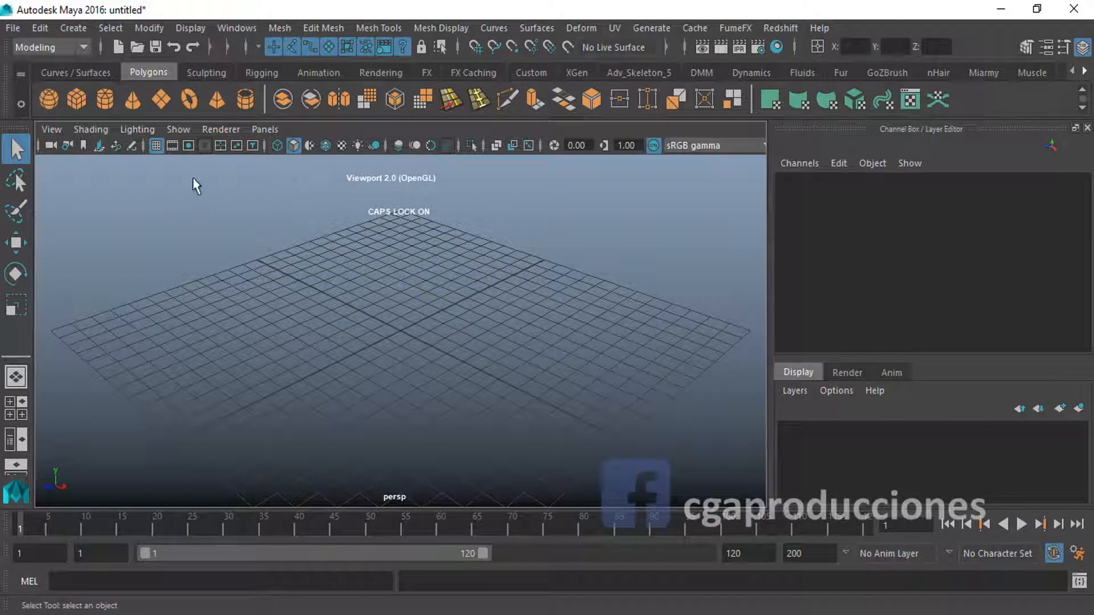
{"action": "left_click", "coordinate": [323, 28]}
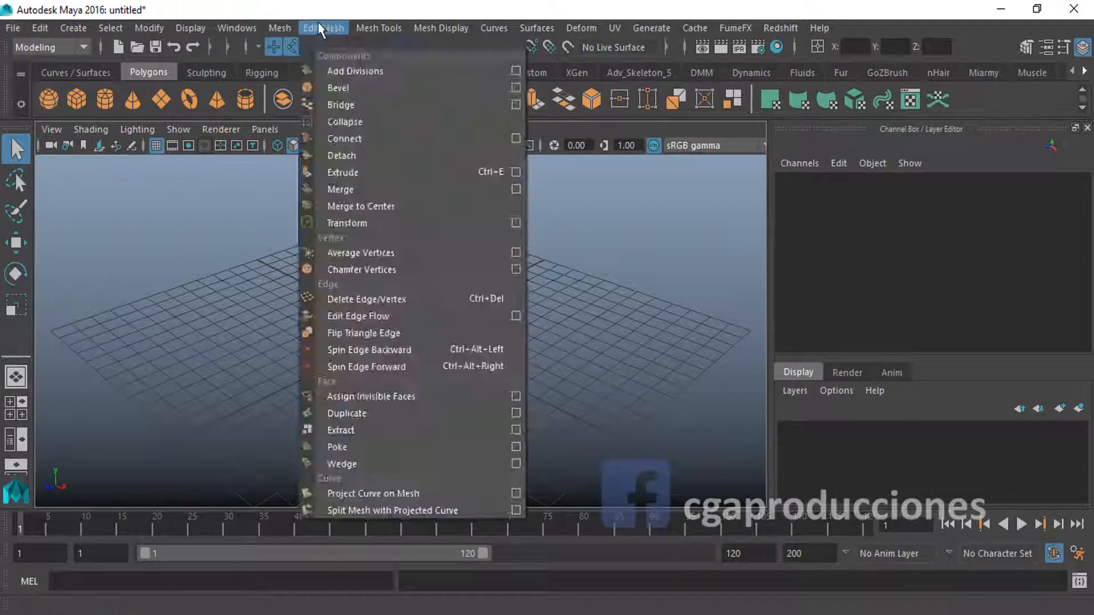
{"action": "mouse_move", "coordinate": [232, 30]}
{"action": "mouse_move", "coordinate": [312, 34]}
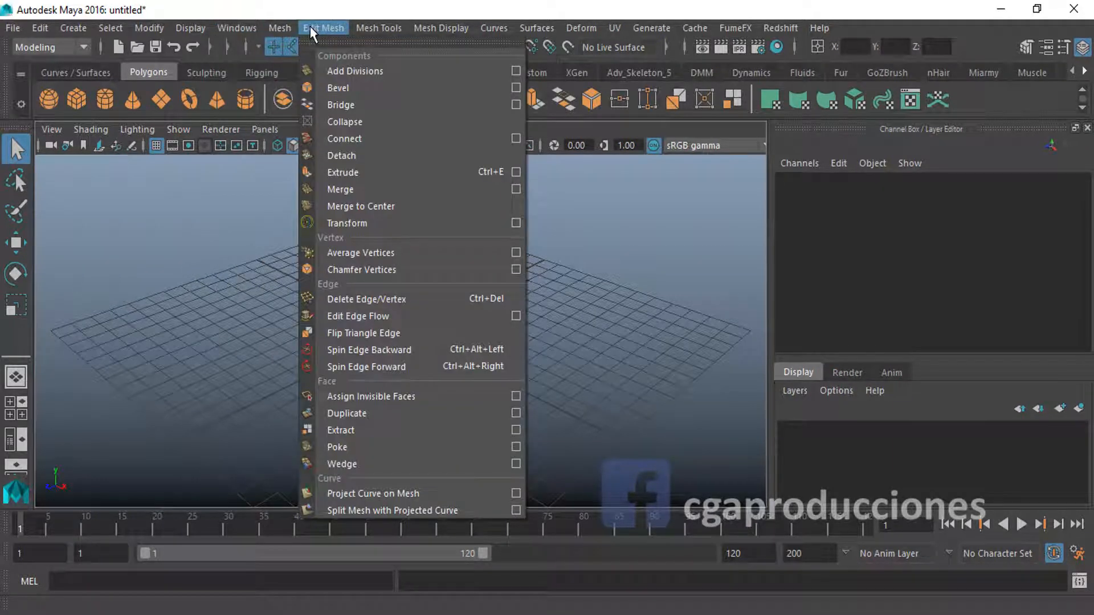
{"action": "left_click", "coordinate": [1073, 114]}
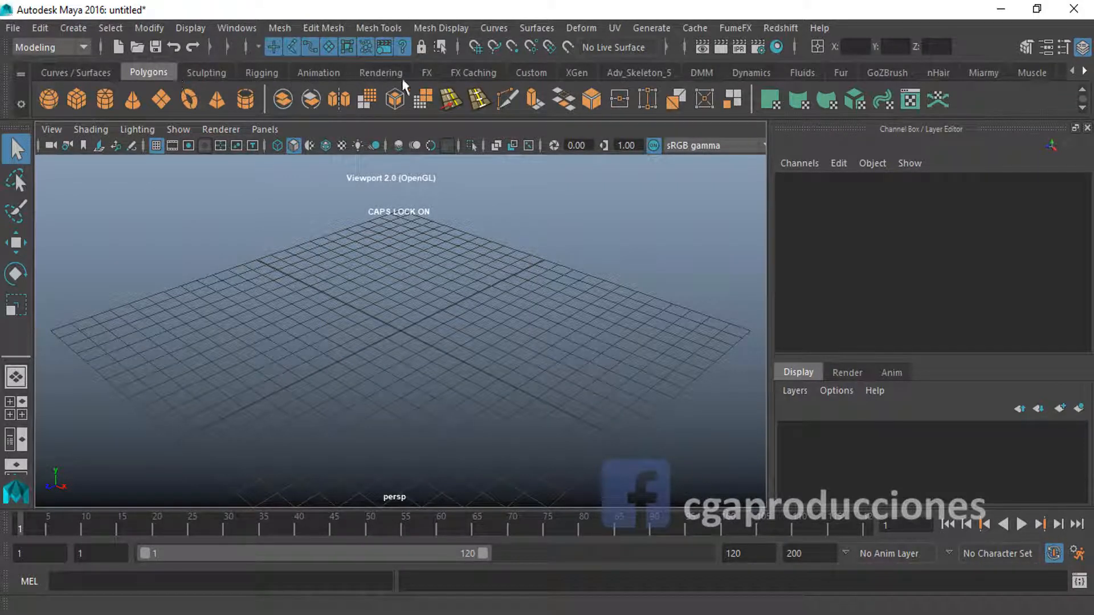
{"action": "left_click", "coordinate": [541, 73]}
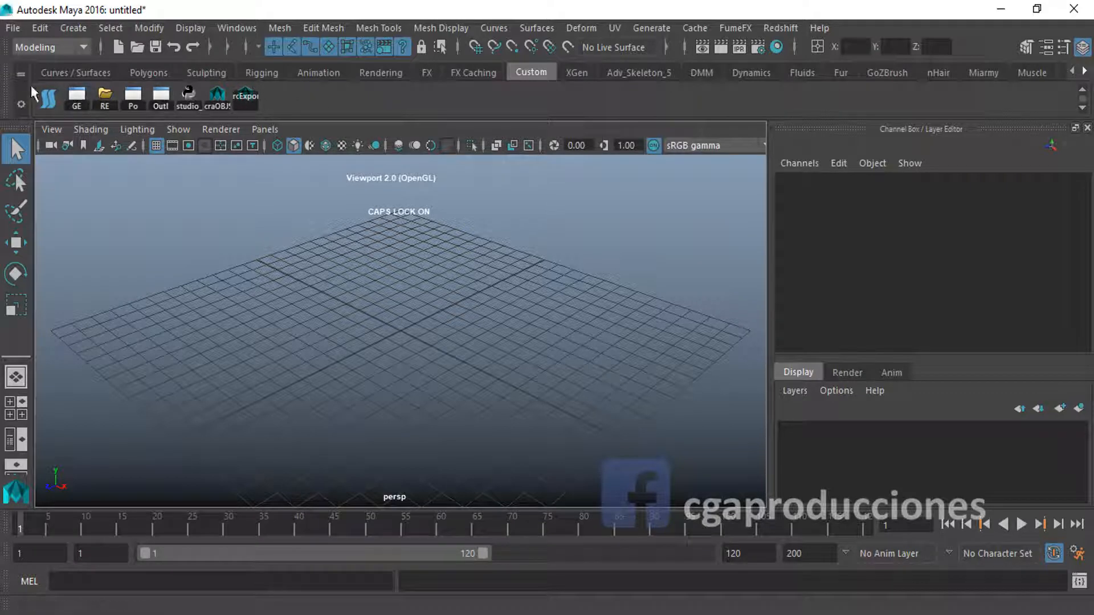
{"action": "left_click", "coordinate": [153, 73]}
{"action": "left_click", "coordinate": [20, 105]}
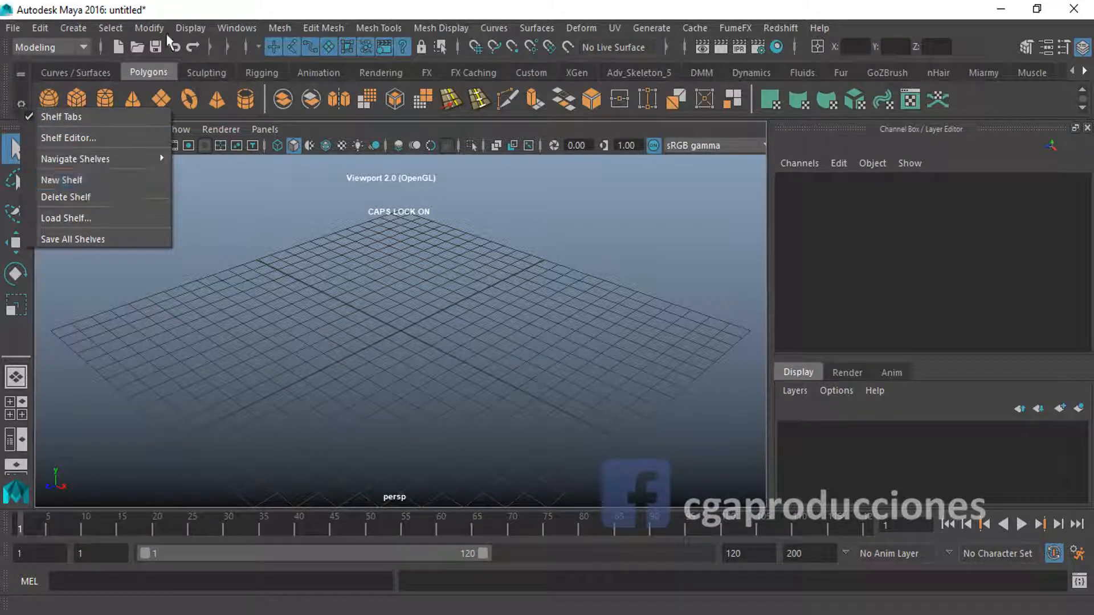
{"action": "left_click", "coordinate": [155, 57]}
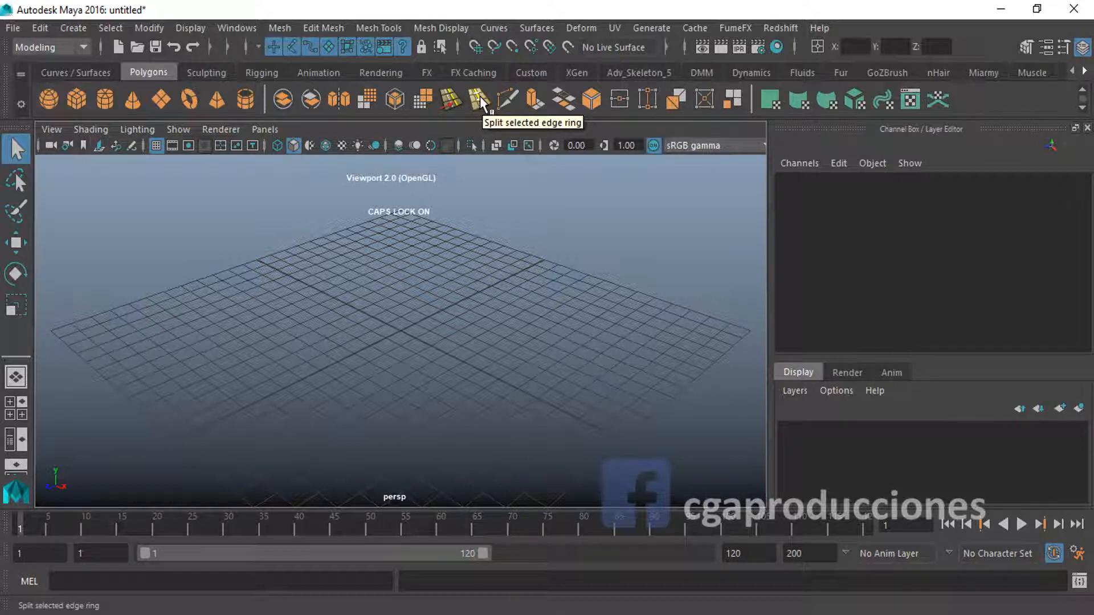
Add the Insert Edge Loop tool to the Polygons shelf as a shortcut
{"action": "left_click", "coordinate": [326, 26]}
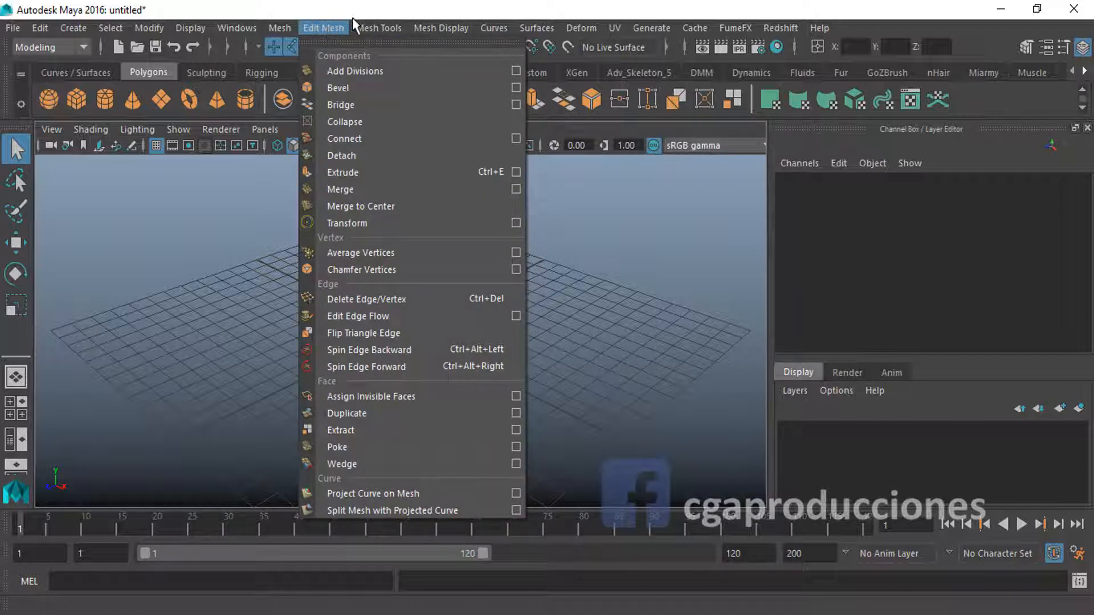
{"action": "mouse_move", "coordinate": [365, 27]}
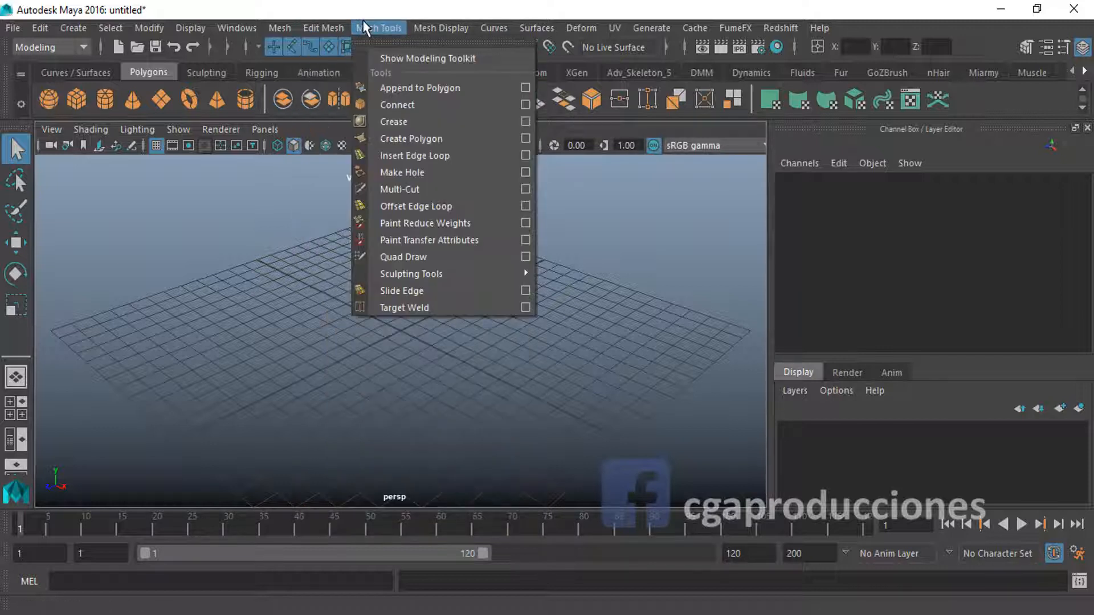
{"action": "left_click", "coordinate": [421, 155], "text": "ctrl+shift"}
{"action": "key", "text": "Escape"}
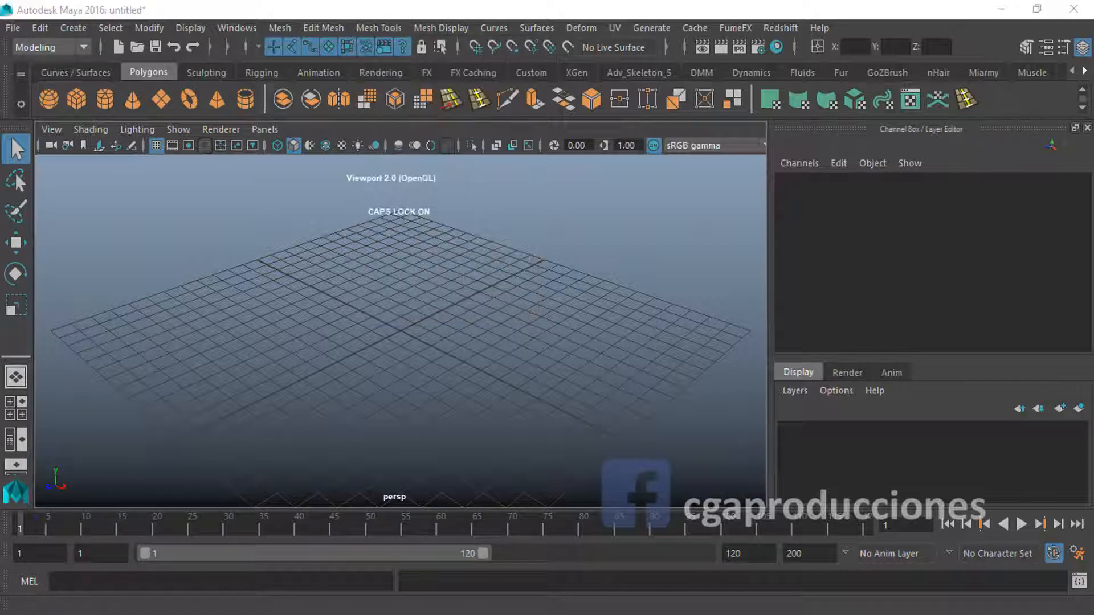
Delete the Insert Edge Loop shortcut from the end of the Polygons shelf
{"action": "right_click", "coordinate": [957, 104]}
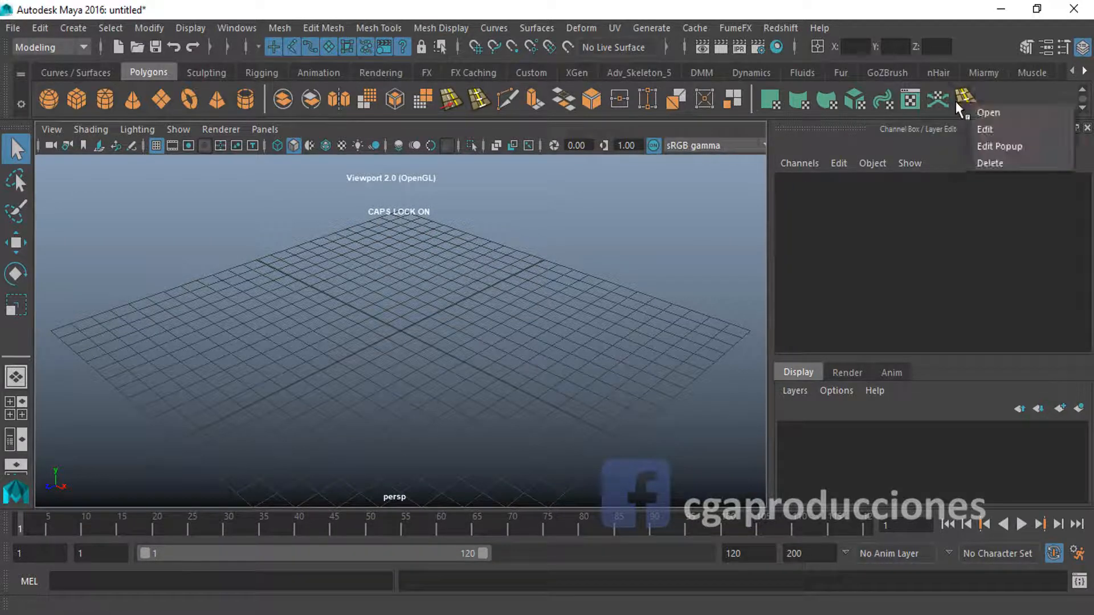
{"action": "left_click", "coordinate": [989, 163]}
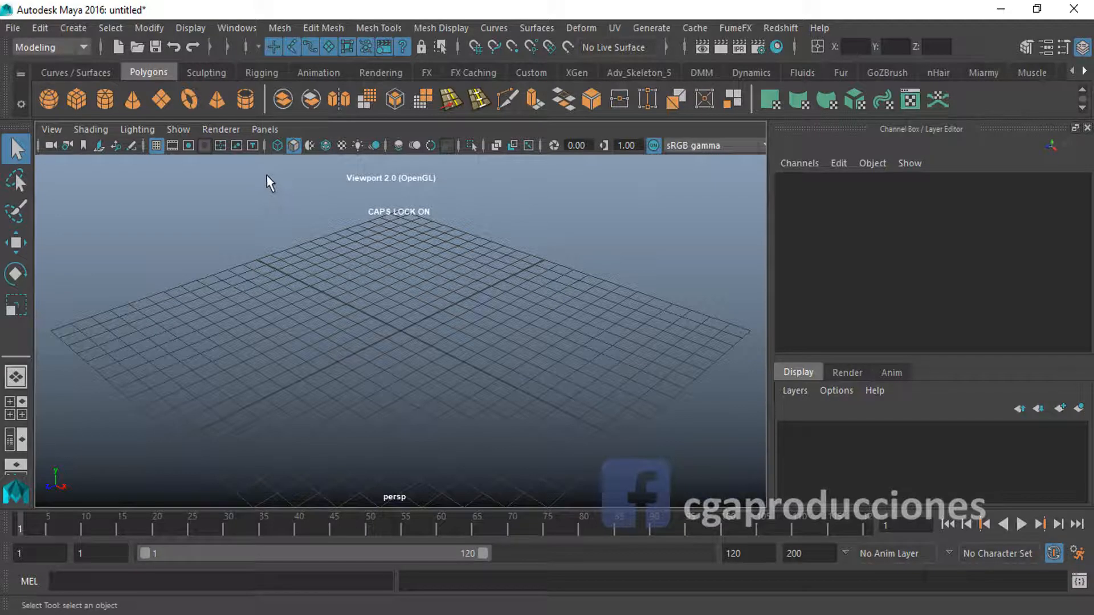
Turn off caps lock and save the scene to the Desktop as a Maya Binary file named asd
{"action": "key", "text": "Caps_Lock"}
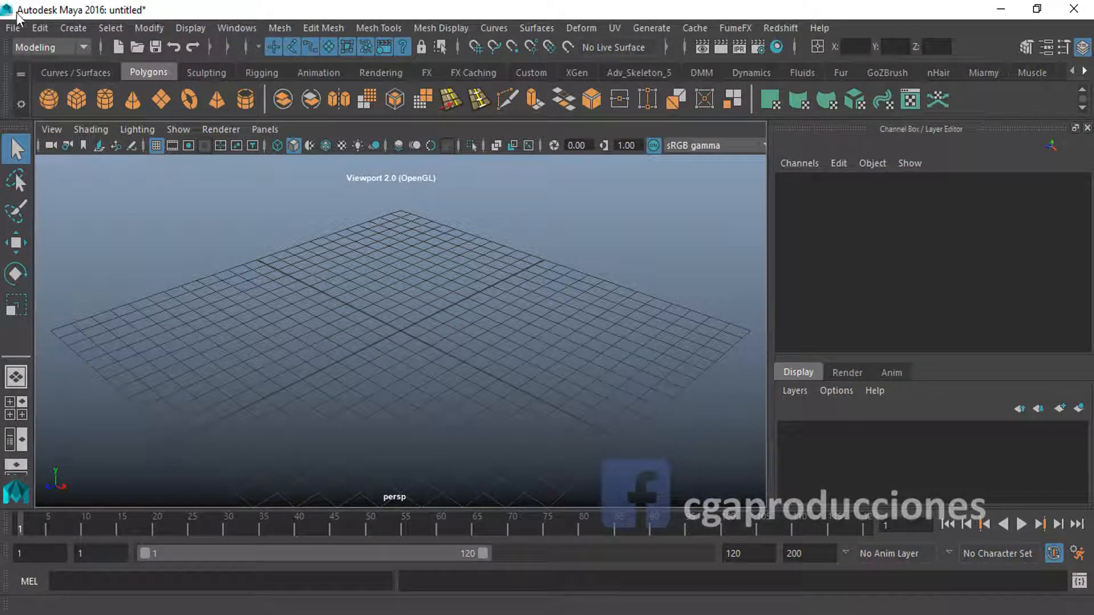
{"action": "left_click", "coordinate": [13, 28]}
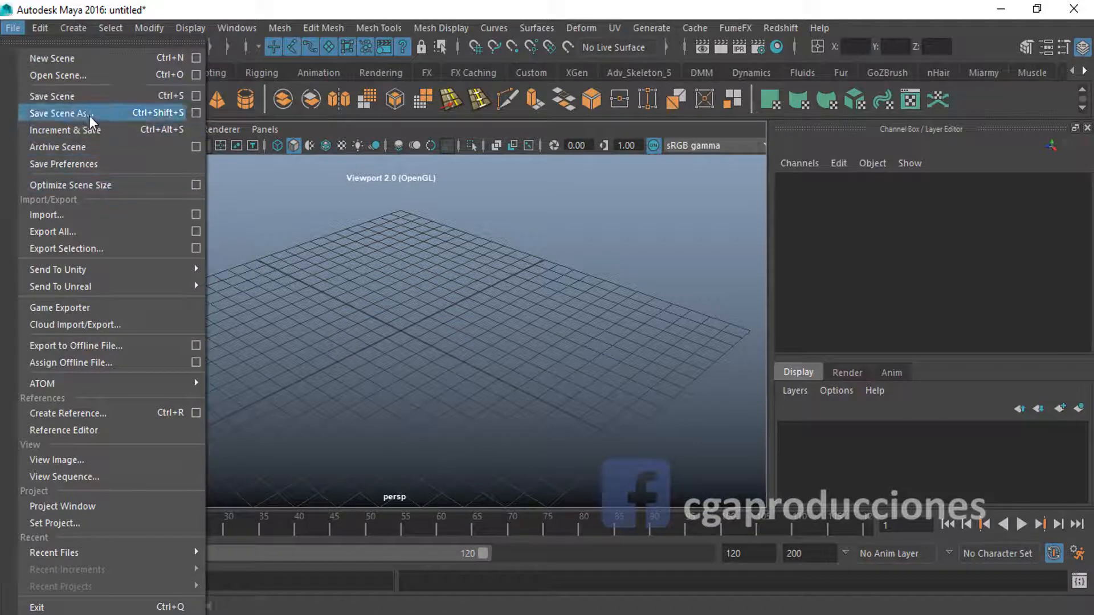
{"action": "left_click", "coordinate": [213, 169]}
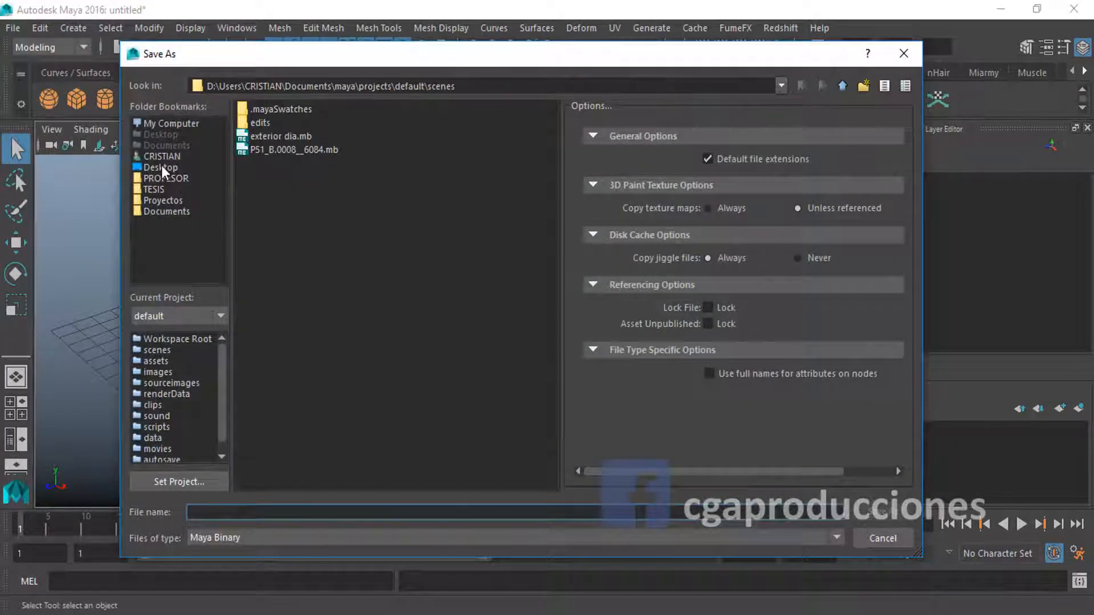
{"action": "left_click", "coordinate": [162, 165]}
{"action": "type", "text": "cubo"}
{"action": "left_click", "coordinate": [878, 516]}
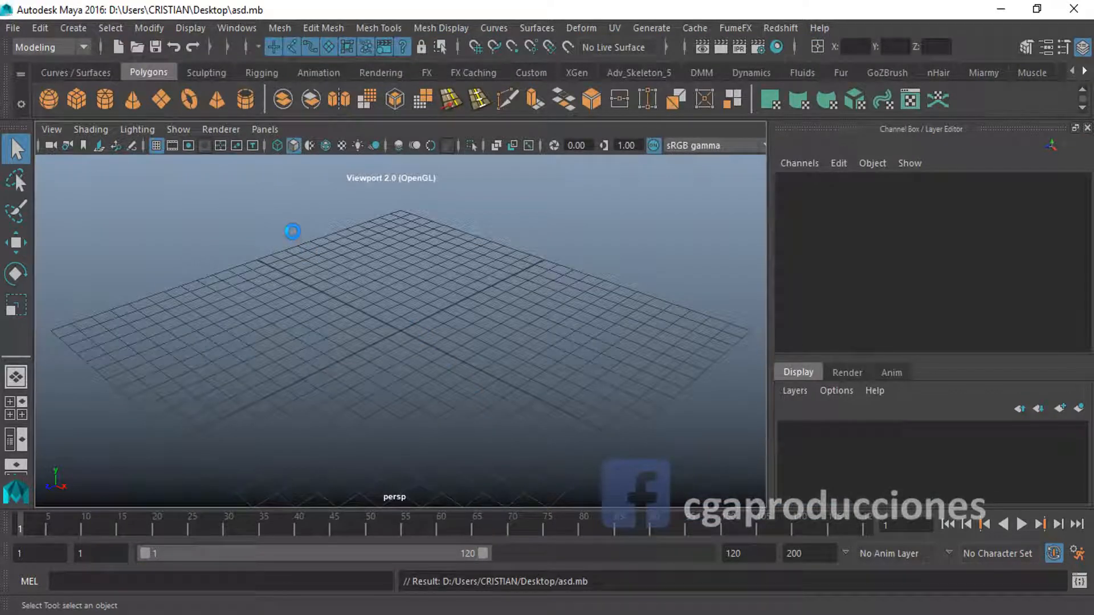
Save an incremental version of the asd scene with Increment & Save
{"action": "middle_click_drag", "start_coordinate": [292, 231], "coordinate": [287, 251], "text": "alt"}
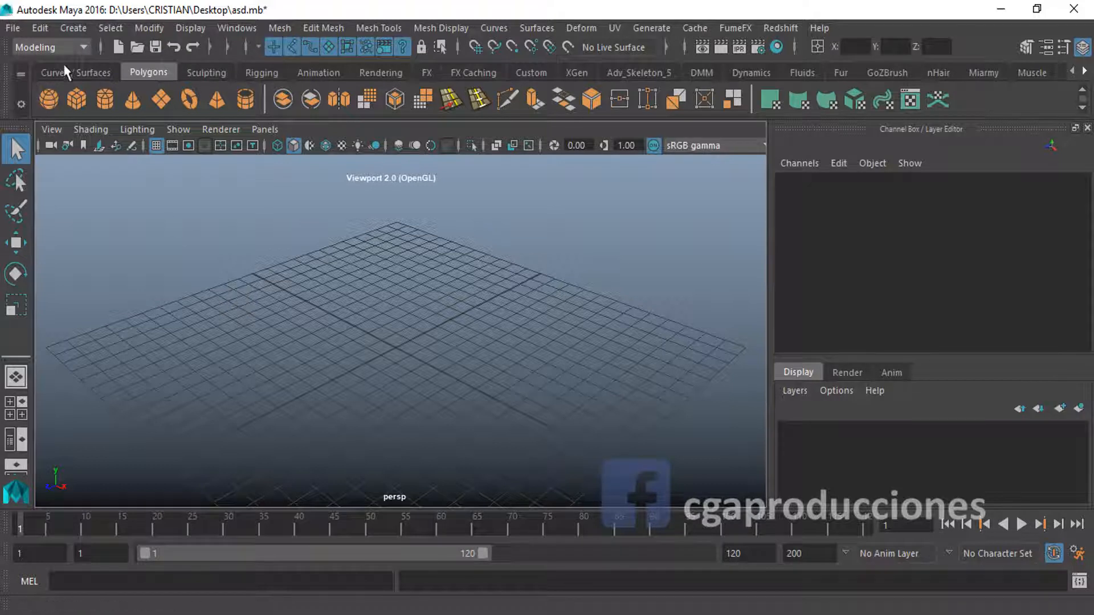
{"action": "left_click", "coordinate": [16, 32]}
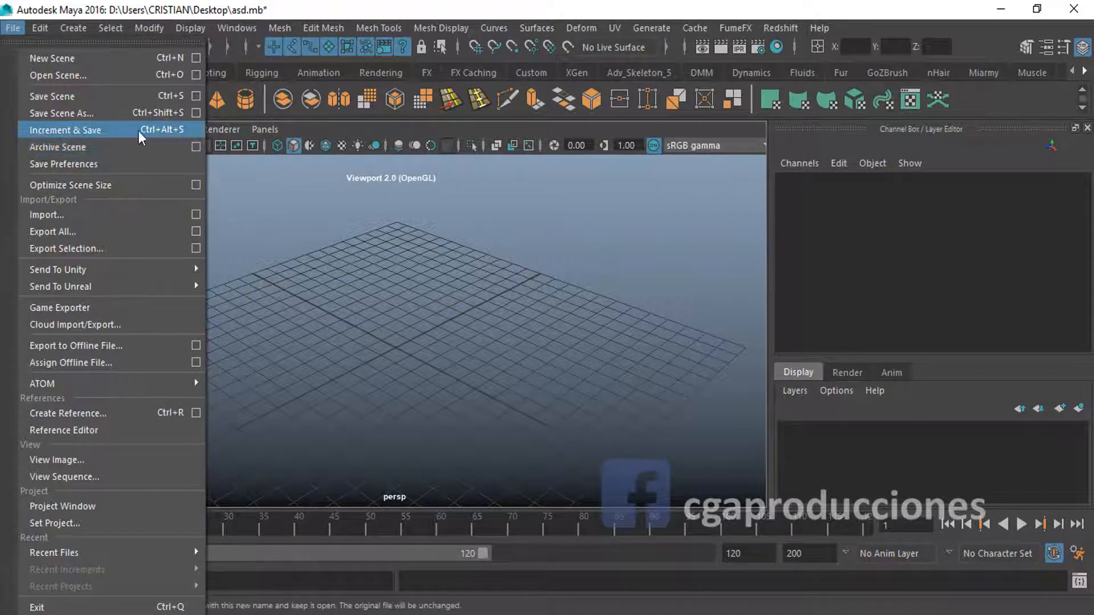
{"action": "left_click", "coordinate": [177, 131]}
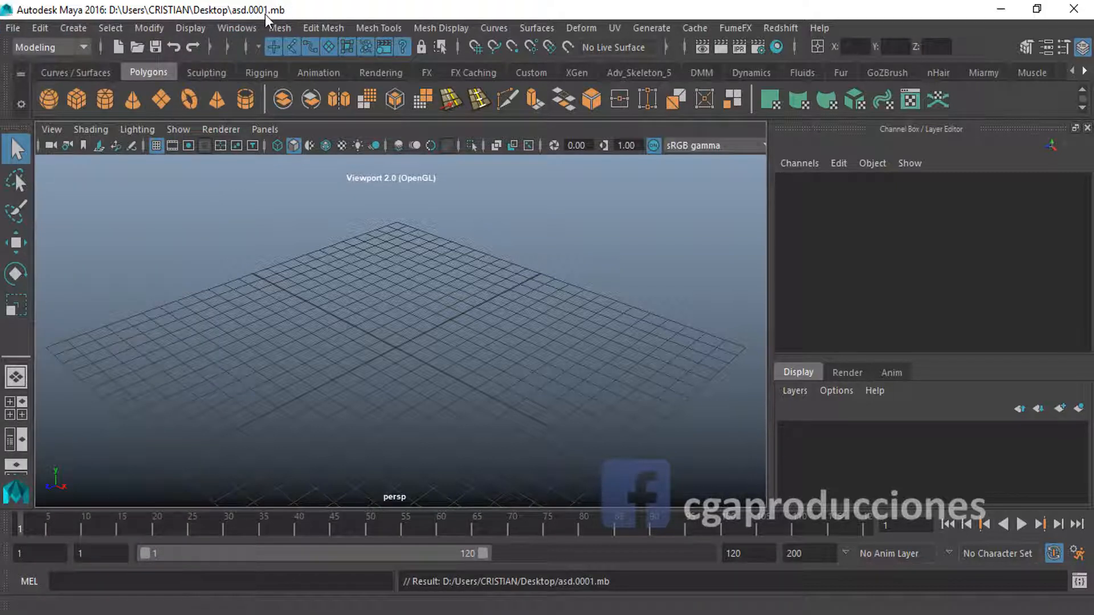
Change the perspective view and save a second incremental version of the scene
{"action": "right_click_drag", "start_coordinate": [274, 171], "coordinate": [99, 209], "text": "alt"}
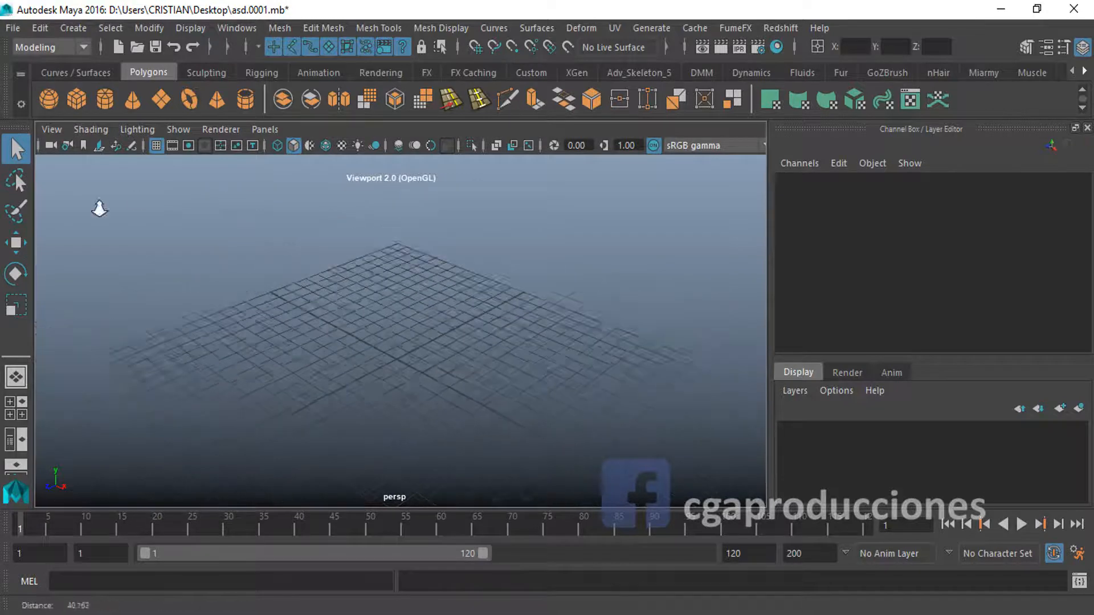
{"action": "left_click_drag", "start_coordinate": [99, 209], "coordinate": [106, 98], "text": "alt"}
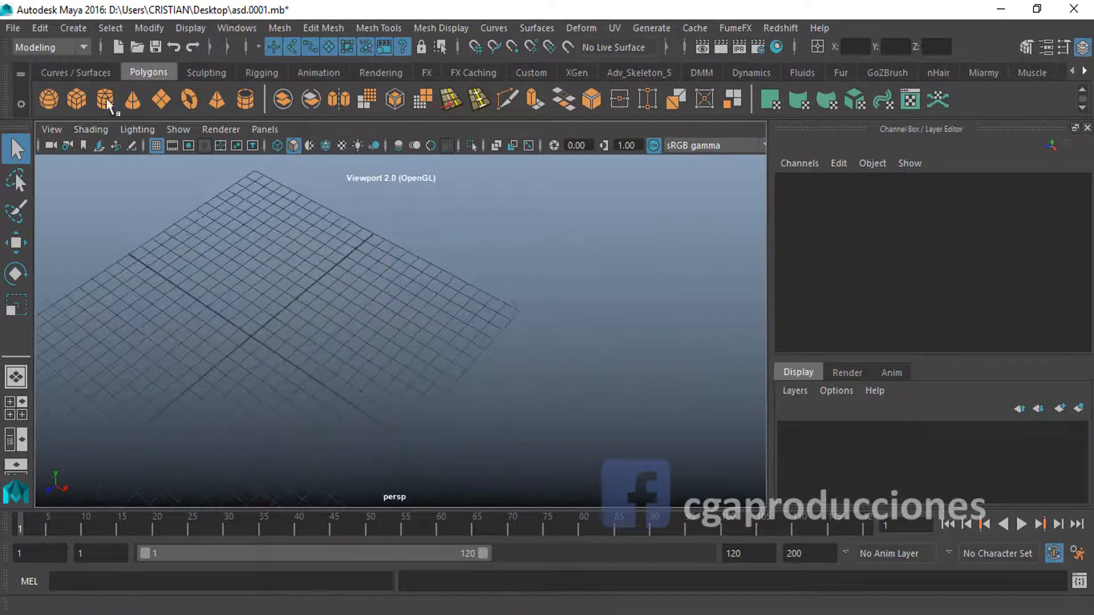
{"action": "left_click", "coordinate": [13, 28]}
{"action": "left_click", "coordinate": [75, 126]}
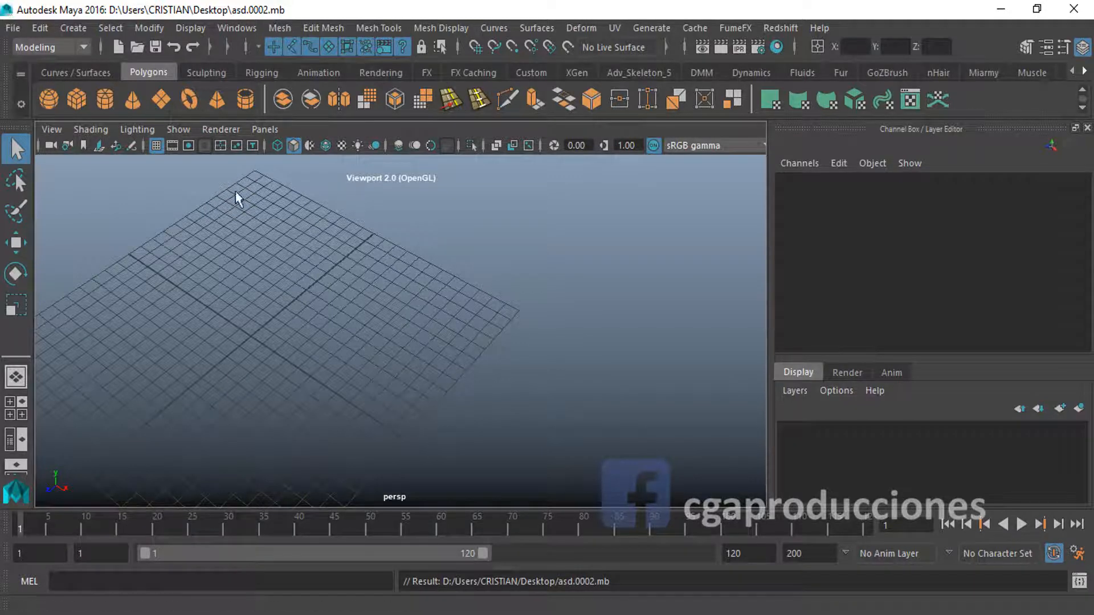
Examine the empty grid in the perspective view by orbiting and panning the camera
{"action": "left_click_drag", "start_coordinate": [213, 261], "coordinate": [340, 242], "text": "alt"}
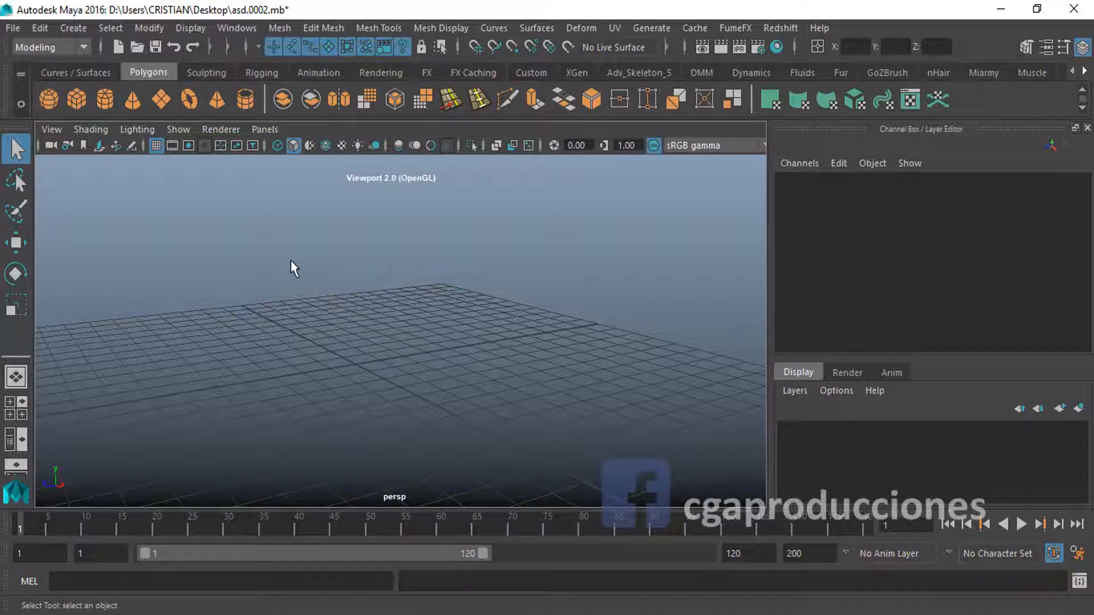
{"action": "left_click_drag", "start_coordinate": [354, 276], "coordinate": [366, 302], "text": "alt"}
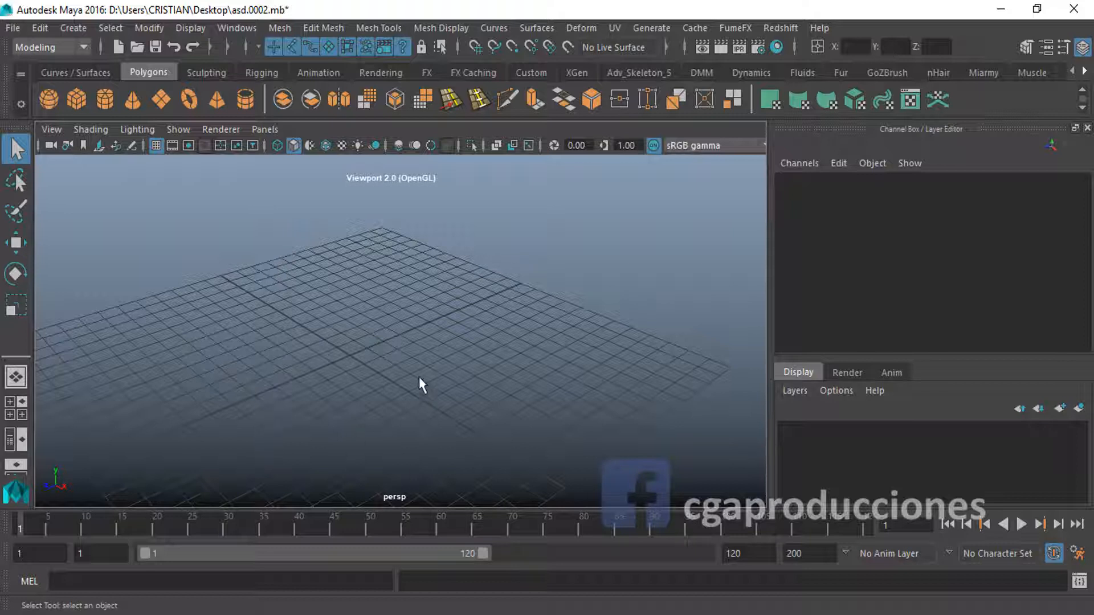
{"action": "left_click_drag", "start_coordinate": [420, 379], "coordinate": [365, 382], "text": "alt"}
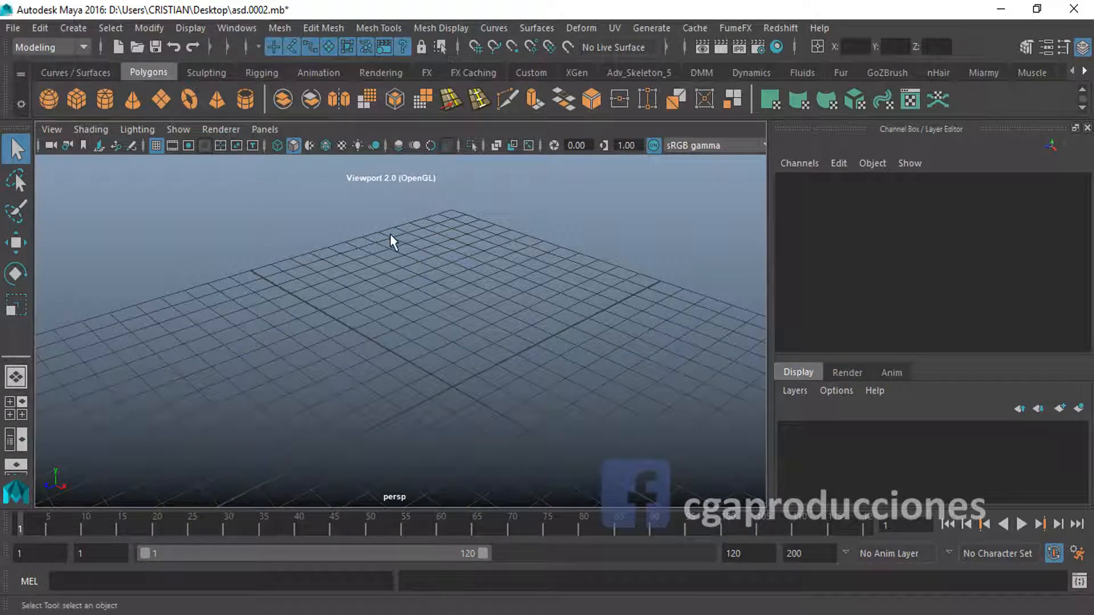
{"action": "left_click_drag", "start_coordinate": [394, 238], "coordinate": [218, 295], "text": "alt"}
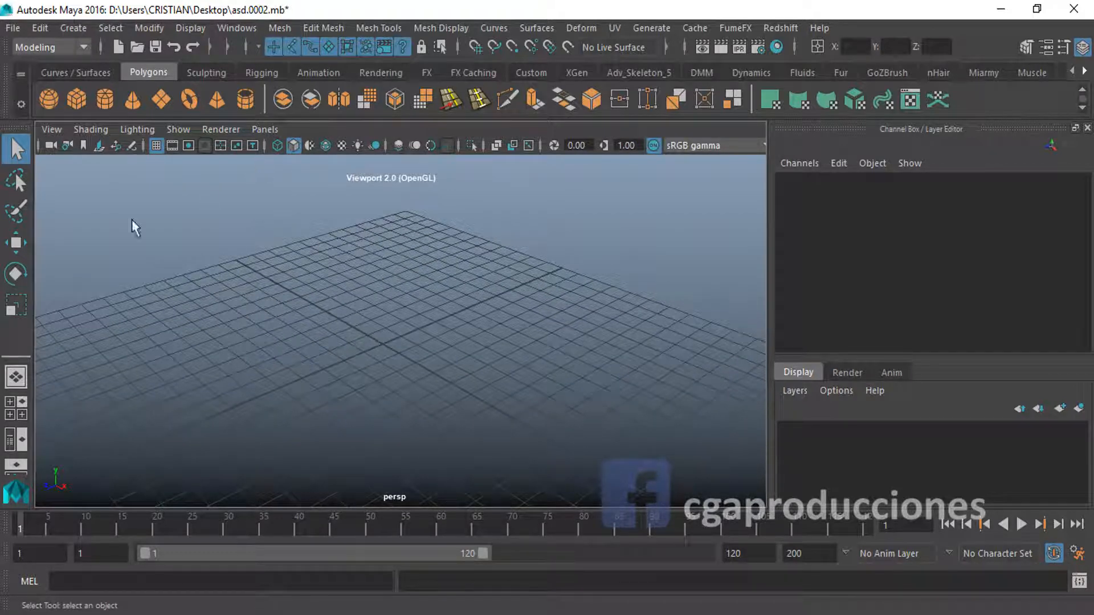
{"action": "left_click_drag", "start_coordinate": [391, 334], "coordinate": [281, 314], "text": "alt"}
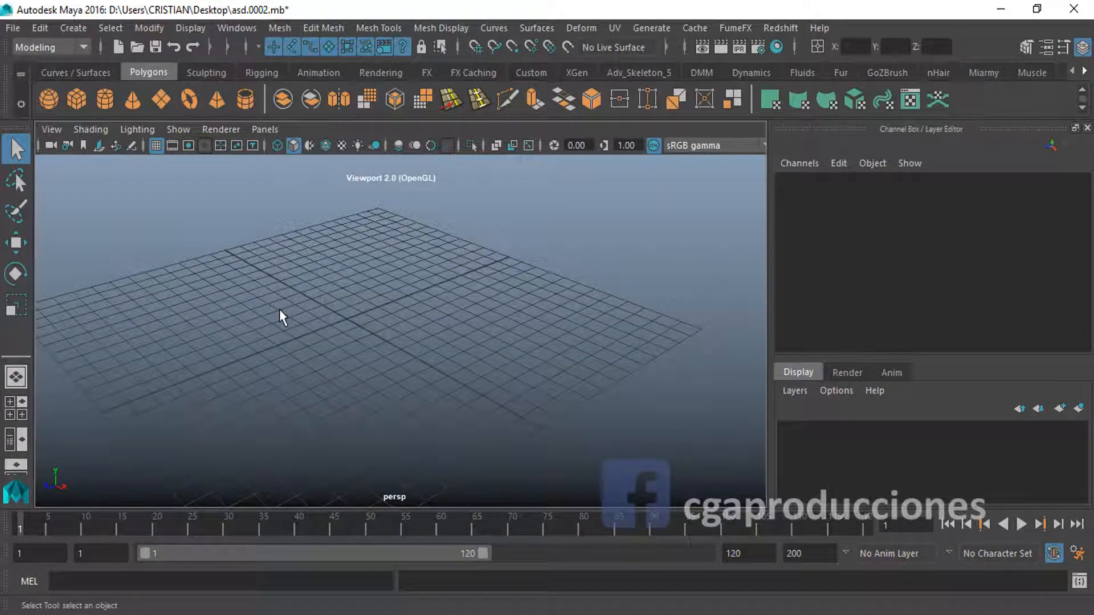
{"action": "left_click_drag", "start_coordinate": [280, 310], "coordinate": [308, 318], "text": "alt"}
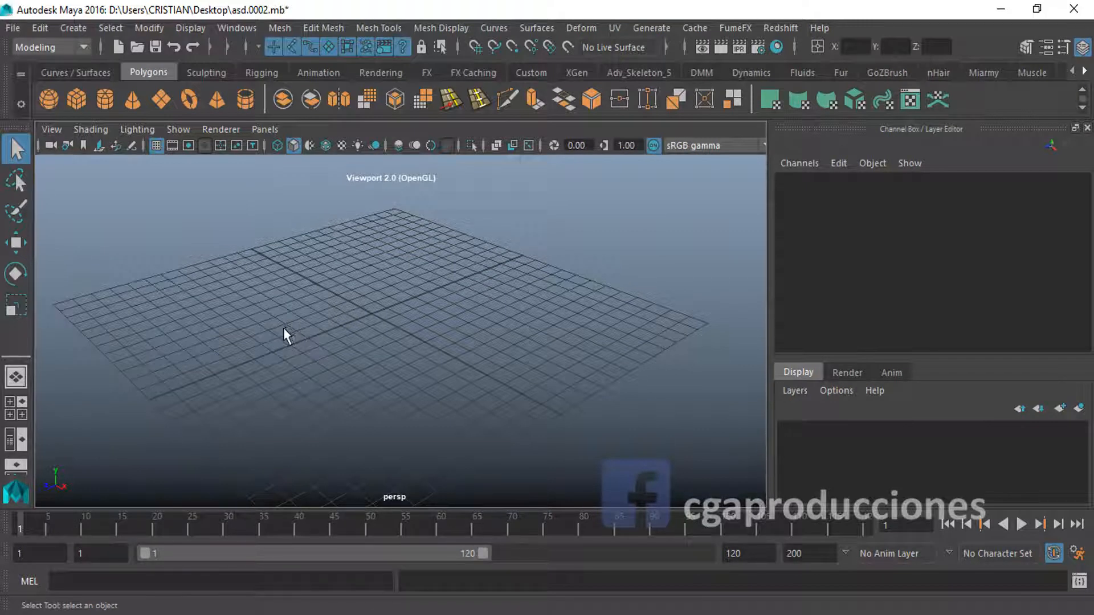
{"action": "middle_click_drag", "start_coordinate": [282, 327], "coordinate": [274, 329], "text": "alt"}
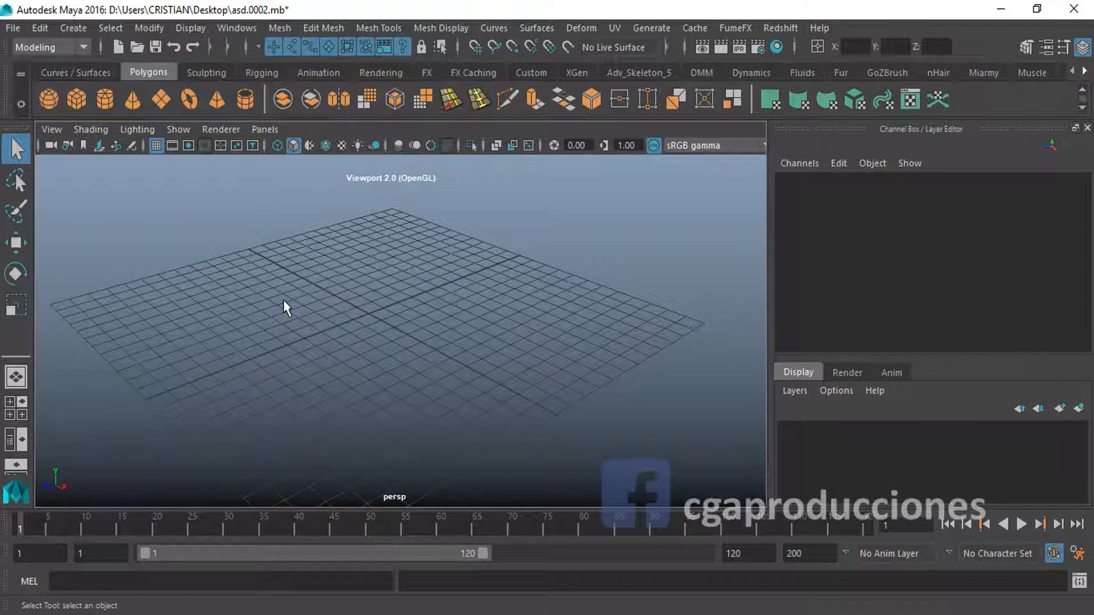
{"action": "middle_click_drag", "start_coordinate": [303, 308], "coordinate": [286, 307], "text": "alt"}
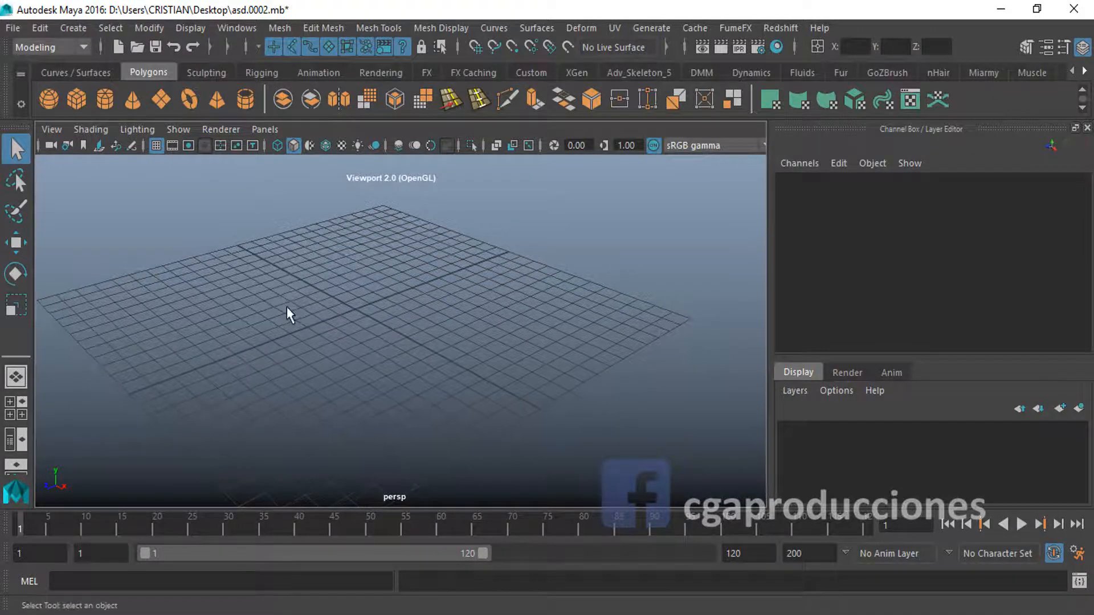
Show the front view at full size and return to the four-view layout
{"action": "key", "text": "space"}
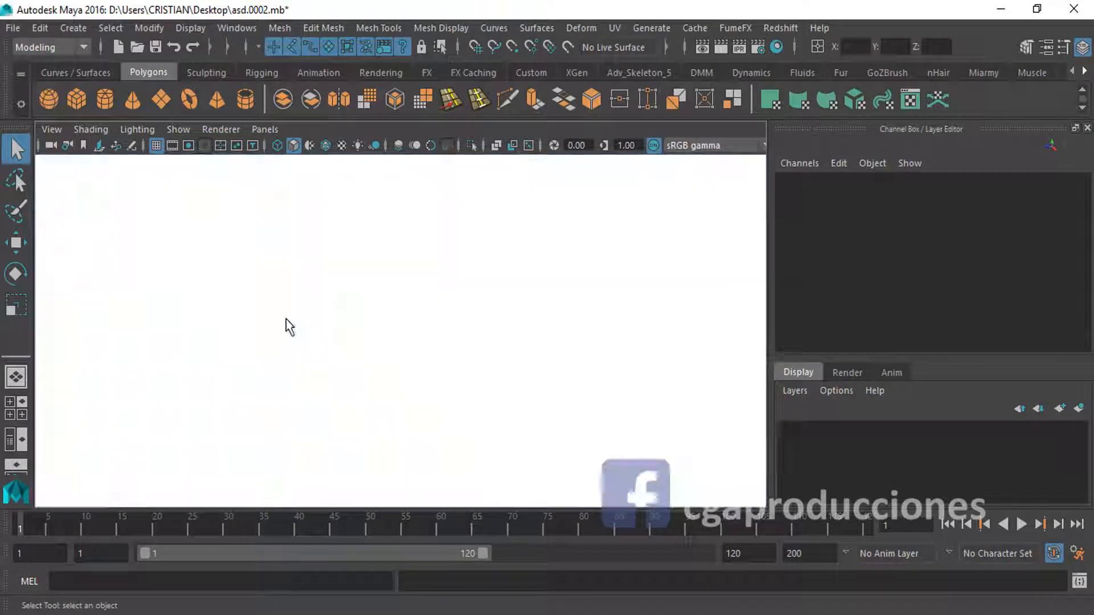
{"action": "key", "text": "space"}
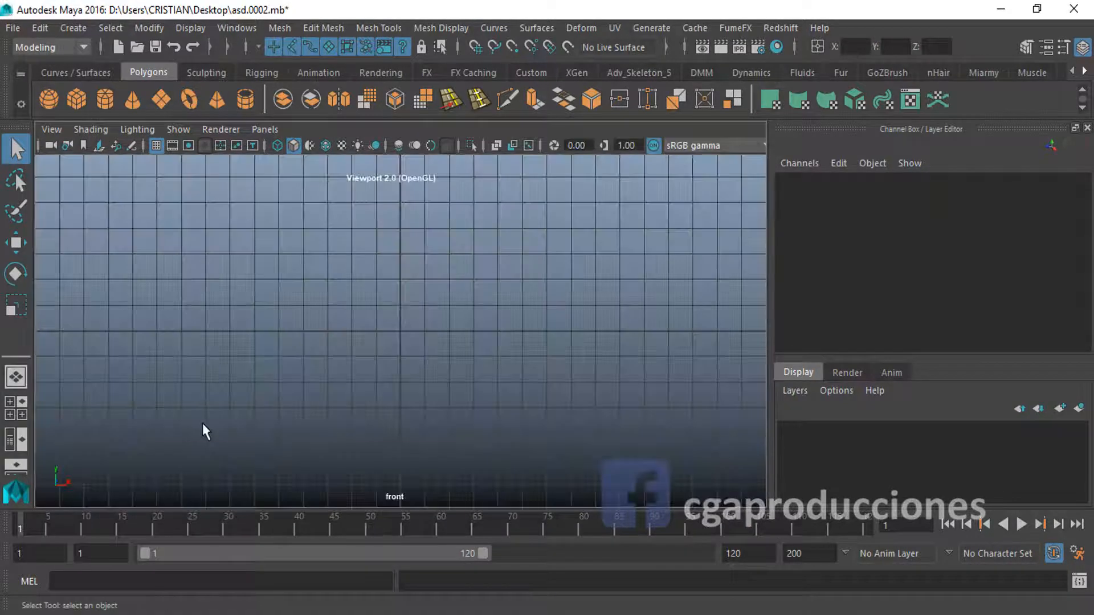
{"action": "key", "text": "space"}
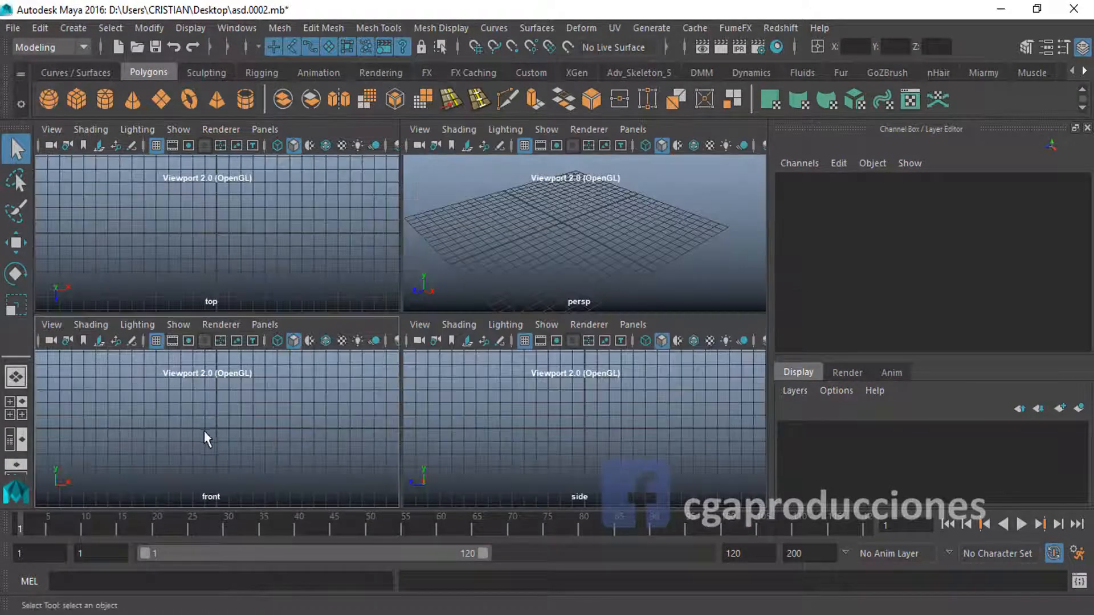
Import nuevas-latas-cocacola_xoptimizadax.jpg from the Desktop as an image plane in the front view
{"action": "key", "text": "space"}
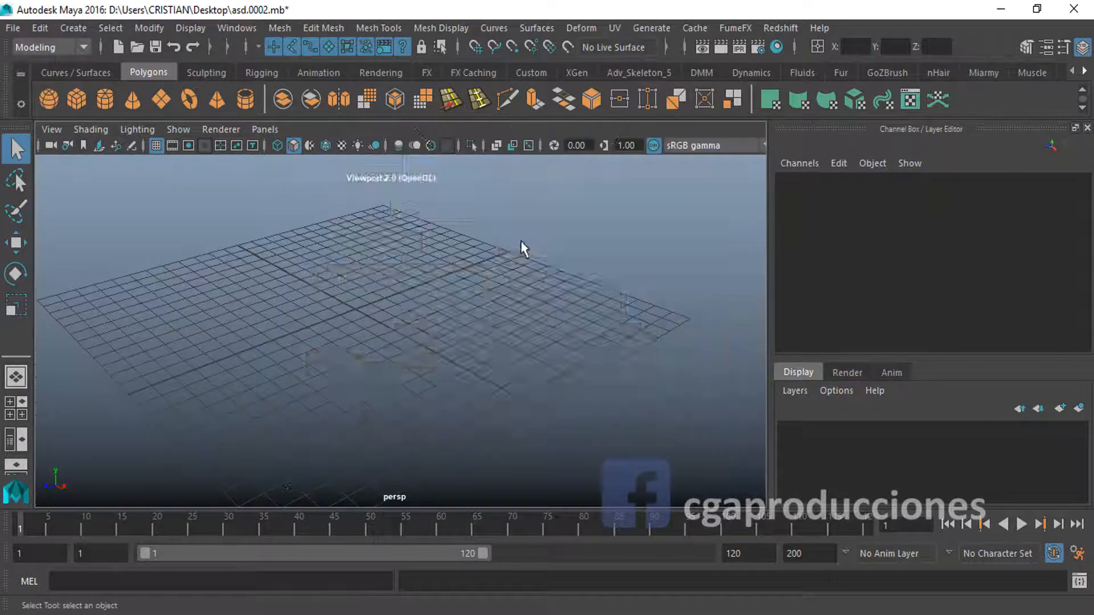
{"action": "key", "text": "space"}
{"action": "left_click", "coordinate": [122, 383]}
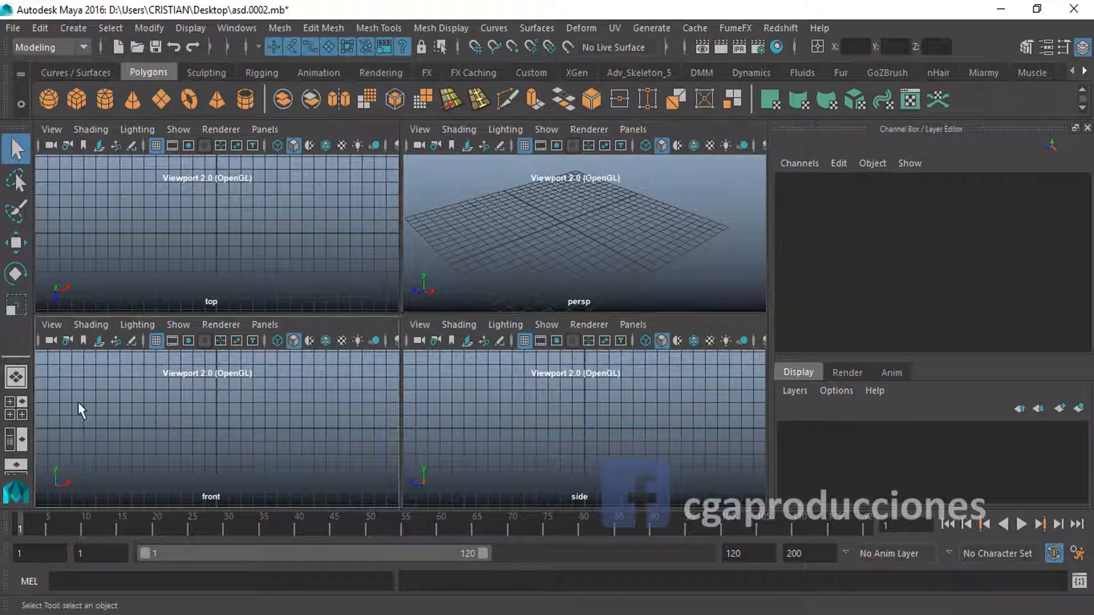
{"action": "left_click", "coordinate": [52, 324]}
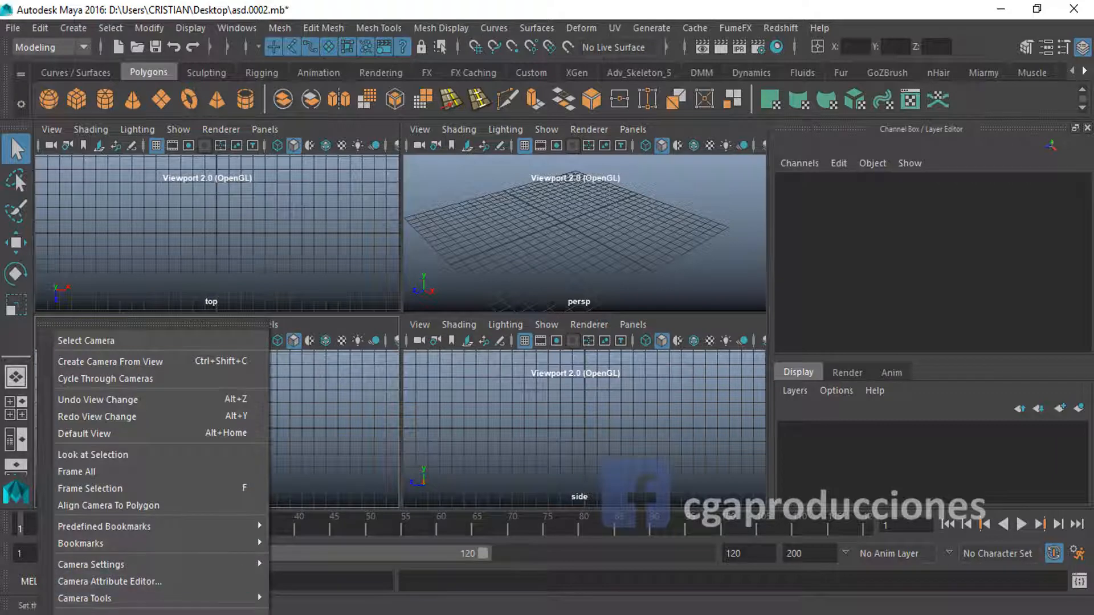
{"action": "mouse_move", "coordinate": [251, 613]}
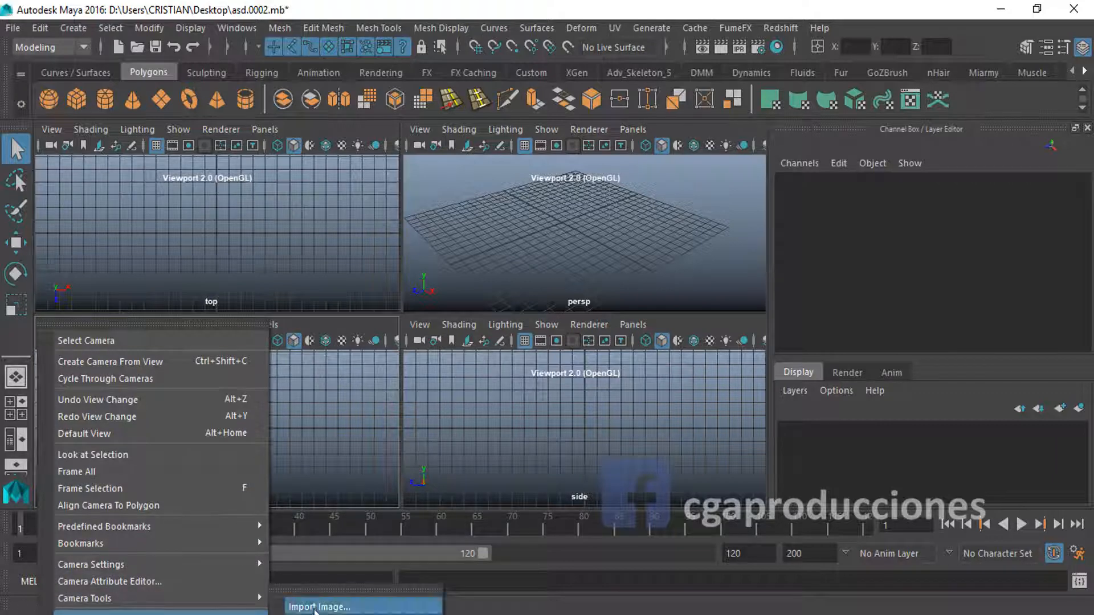
{"action": "left_click", "coordinate": [315, 608]}
{"action": "left_click", "coordinate": [166, 166]}
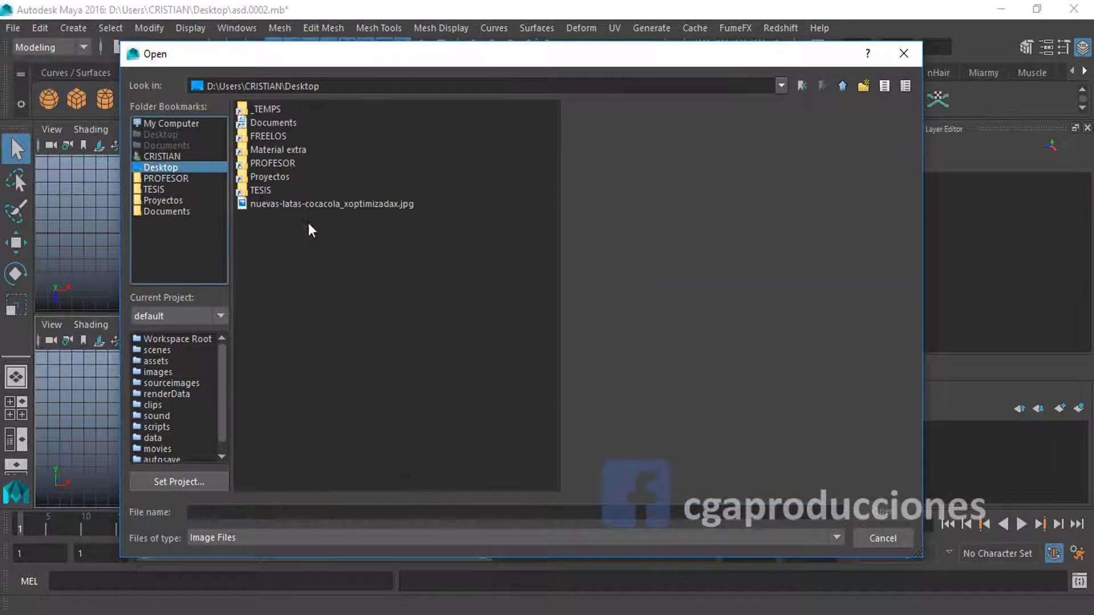
{"action": "double_click", "coordinate": [294, 204]}
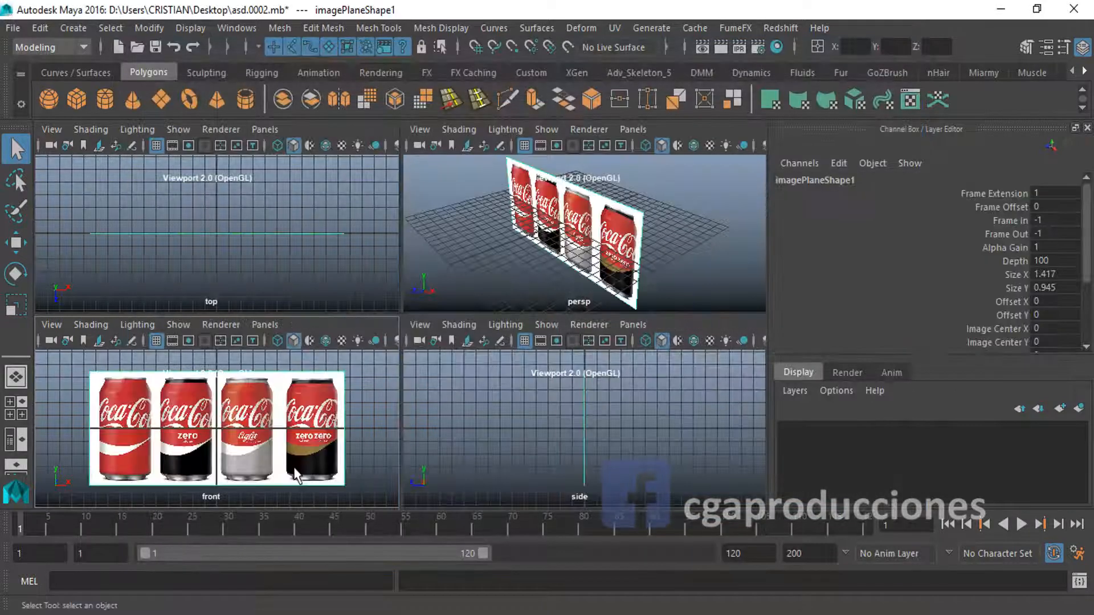
Move the can image plane back behind the grid in the perspective view, to about -18.966 on Translate Z
{"action": "key", "text": "space"}
{"action": "left_click_drag", "start_coordinate": [556, 239], "coordinate": [445, 336], "text": "alt"}
{"action": "key", "text": "w"}
{"action": "middle_click_drag", "start_coordinate": [445, 336], "coordinate": [319, 339]}
Raise the image plane in the front view to about 5.063 on Translate Y, checking the can bases against the grid
{"action": "key", "text": "space"}
{"action": "key", "text": "space"}
{"action": "middle_click_drag", "start_coordinate": [311, 426], "coordinate": [298, 543], "text": "alt"}
{"action": "left_click_drag", "start_coordinate": [391, 297], "coordinate": [394, 153]}
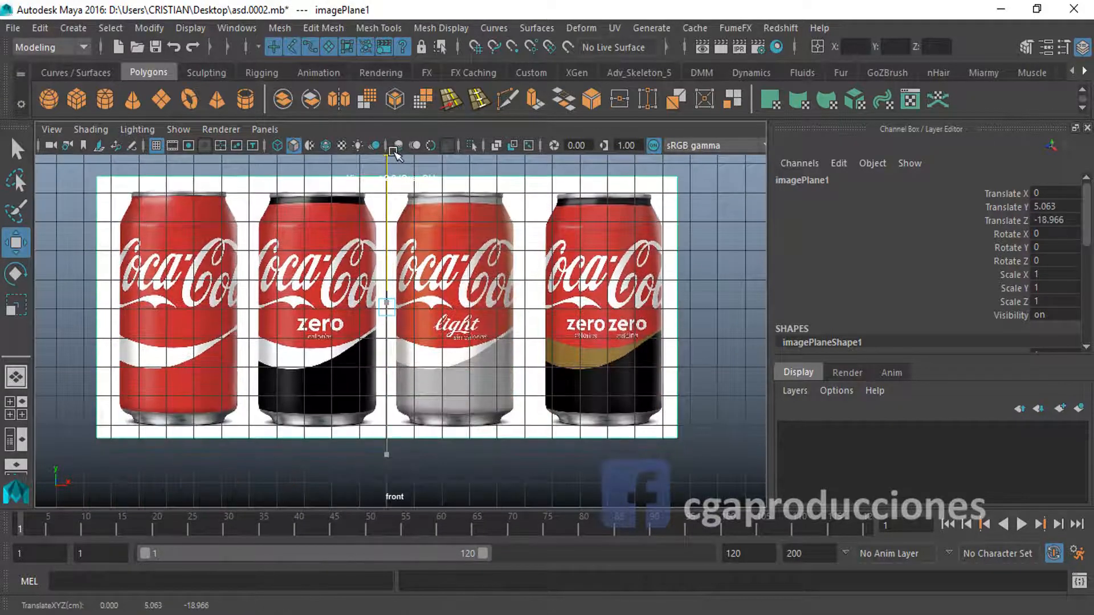
{"action": "right_click_drag", "start_coordinate": [311, 420], "coordinate": [399, 476], "text": "alt"}
{"action": "scroll", "coordinate": [395, 366], "scroll_direction": "down", "scroll_amount": 3}
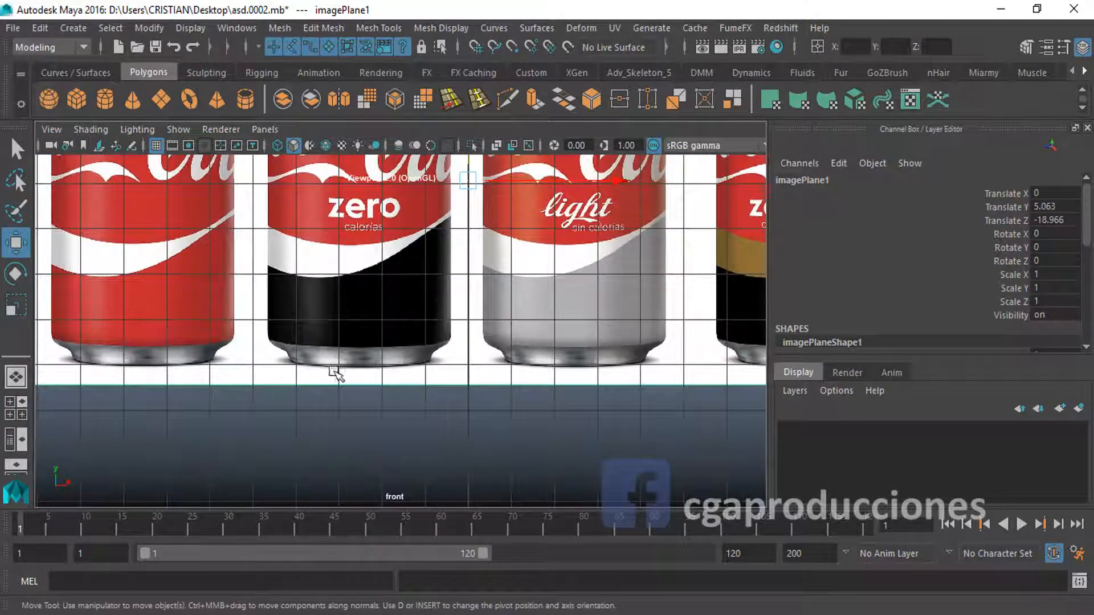
{"action": "scroll", "coordinate": [322, 374], "scroll_direction": "down", "scroll_amount": 2}
{"action": "scroll", "coordinate": [344, 374], "scroll_direction": "down", "scroll_amount": 2}
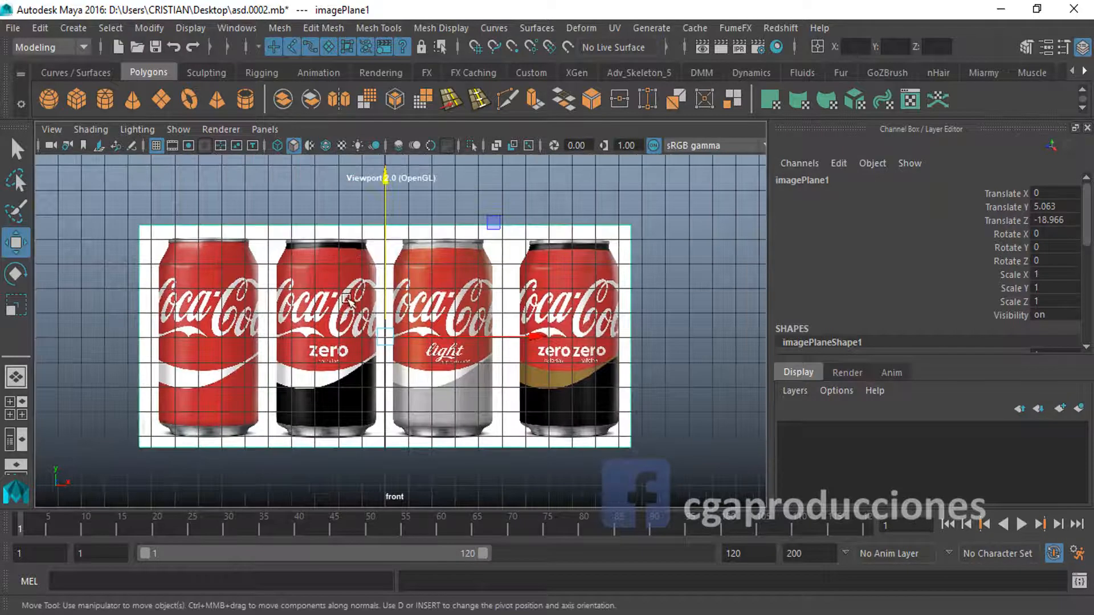
Shift the image plane sideways to about 2.574 on Translate X to centre the Zero can, and check it in the perspective view
{"action": "key", "text": "q"}
{"action": "key", "text": "w"}
{"action": "left_click_drag", "start_coordinate": [515, 343], "coordinate": [593, 340]}
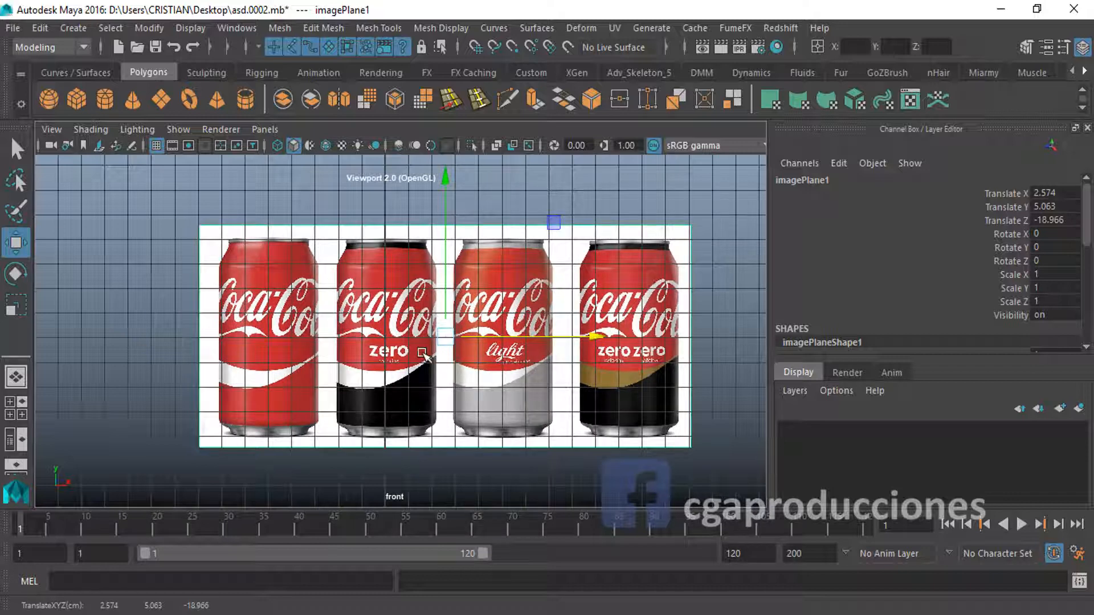
{"action": "key", "text": "space"}
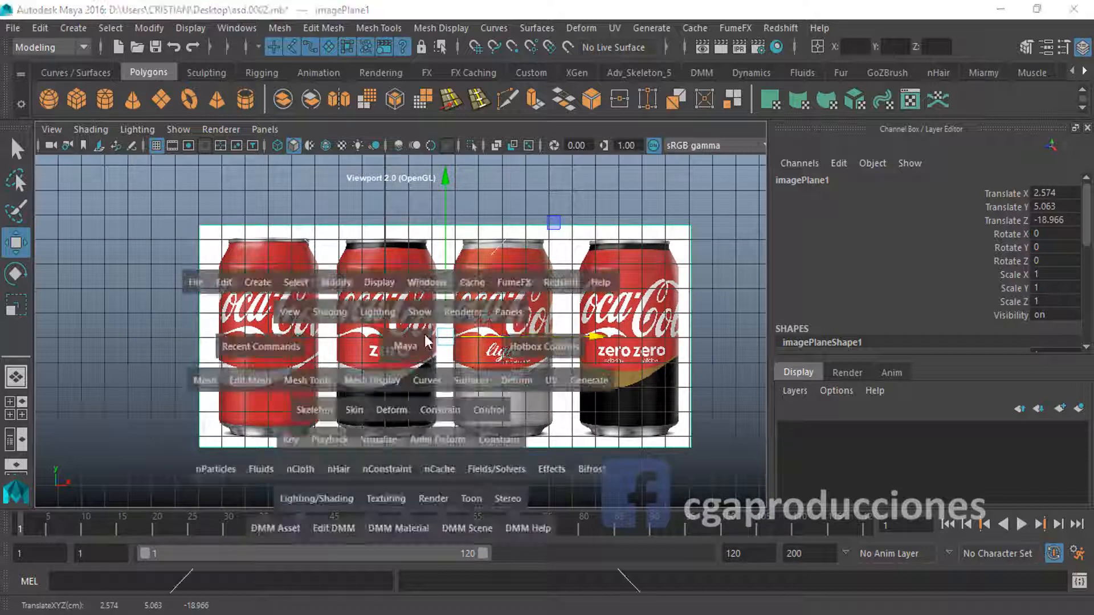
{"action": "key", "text": "space"}
{"action": "left_click_drag", "start_coordinate": [415, 361], "coordinate": [401, 333], "text": "alt"}
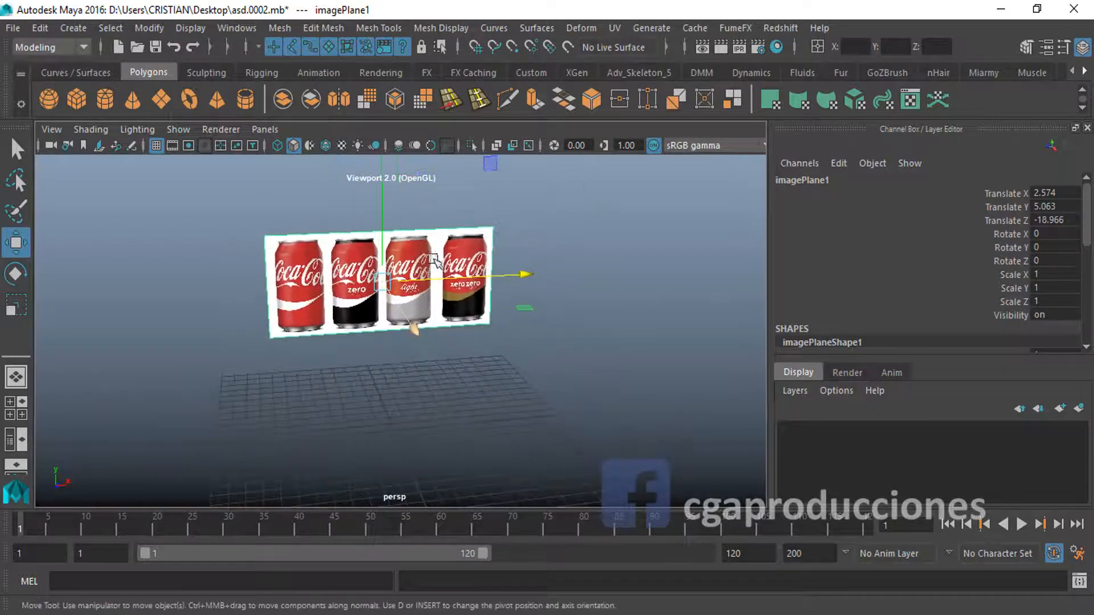
{"action": "key", "text": "q"}
{"action": "key", "text": "space"}
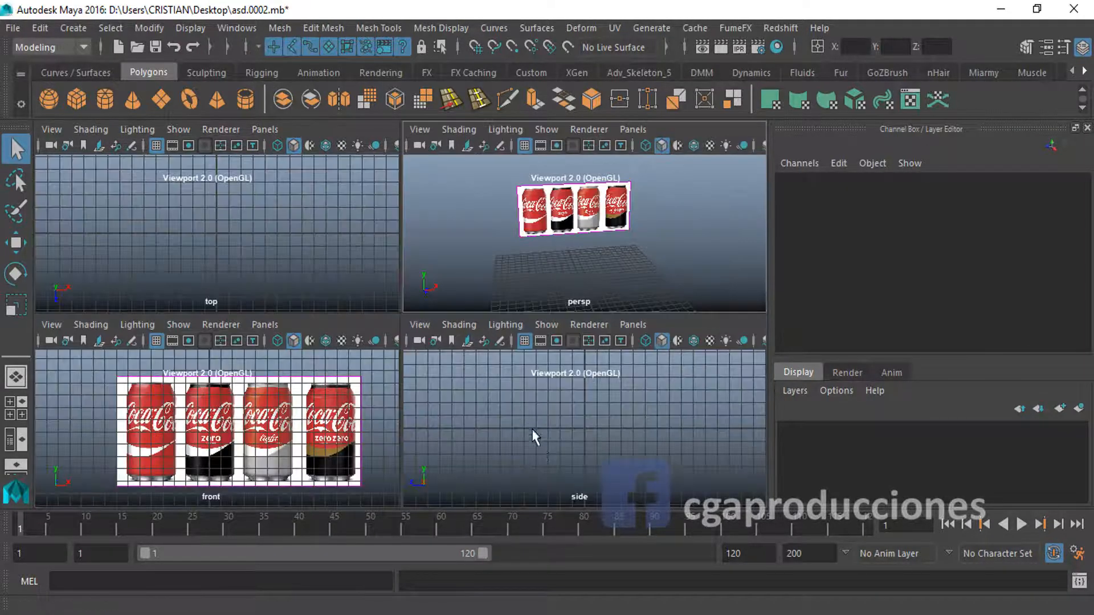
{"action": "left_click", "coordinate": [420, 324]}
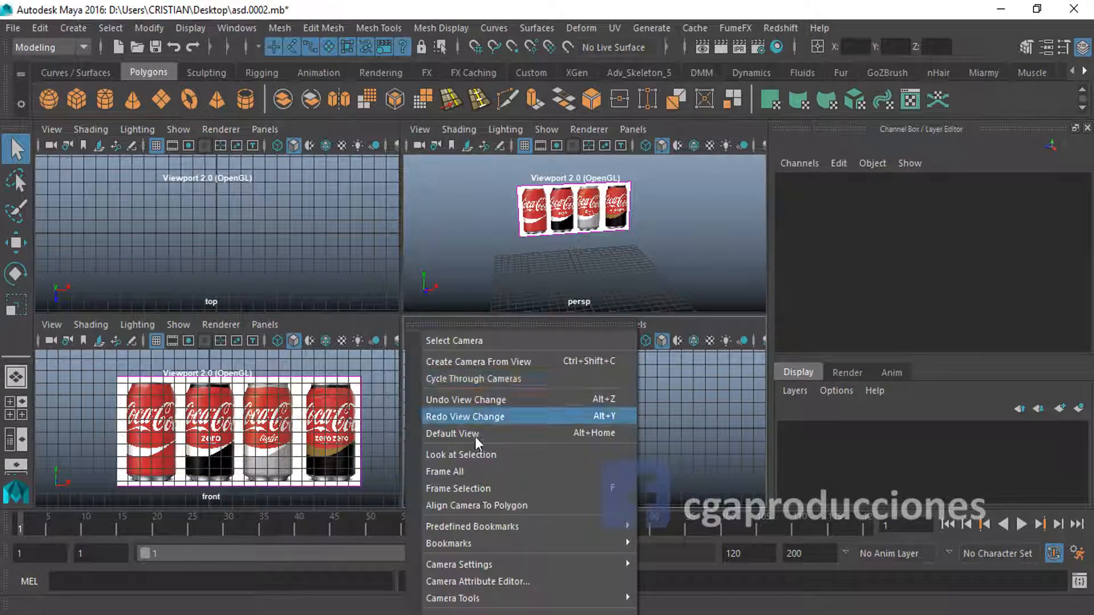
{"action": "mouse_move", "coordinate": [456, 613]}
{"action": "left_click", "coordinate": [688, 607]}
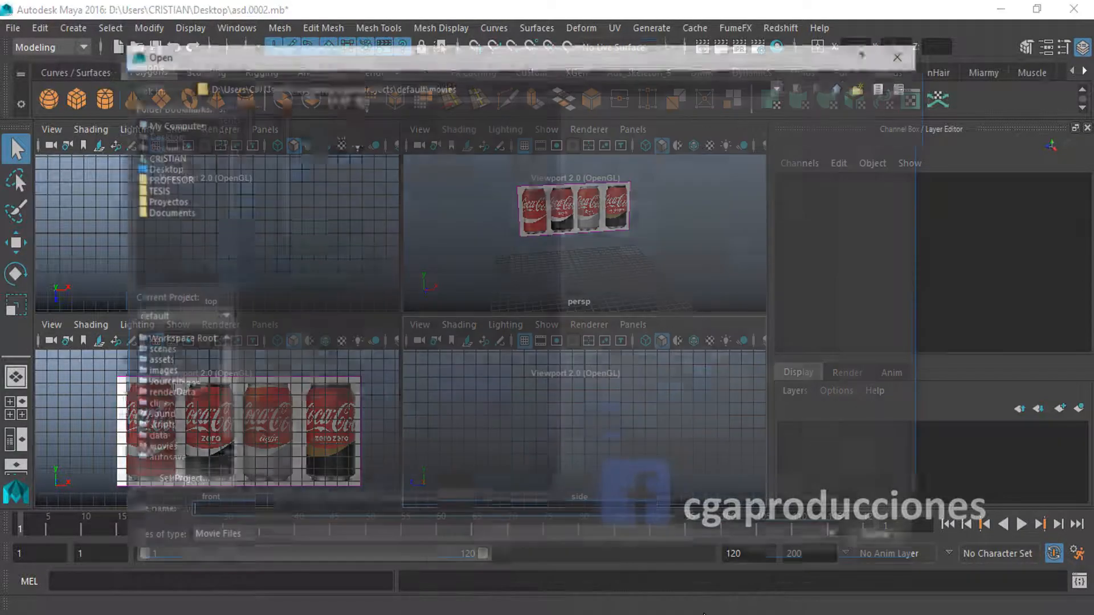
{"action": "left_click", "coordinate": [899, 51]}
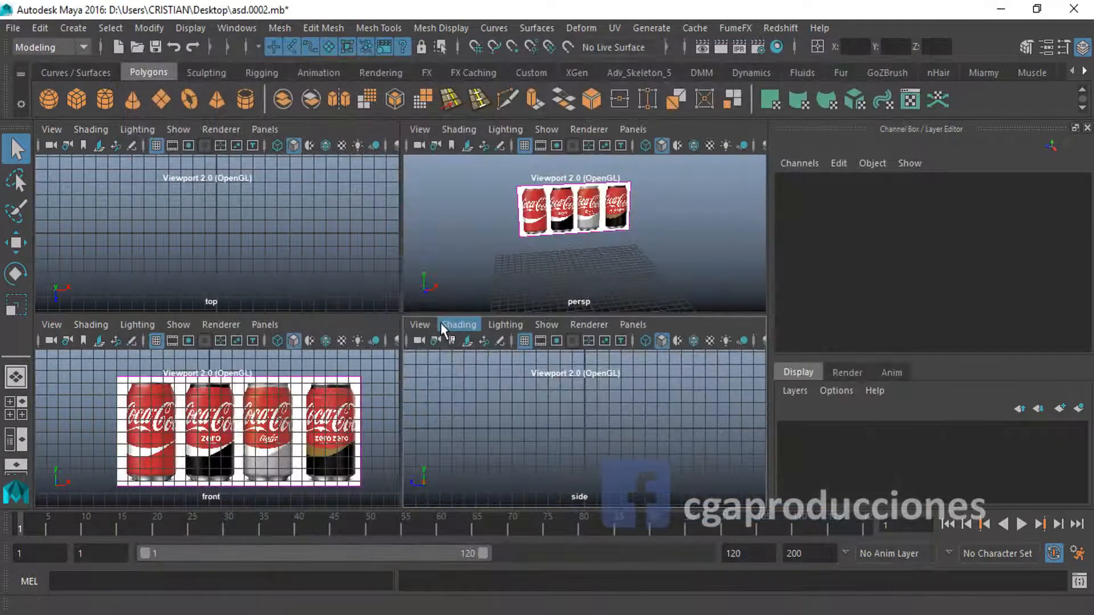
Import nuevas-latas-cocacola_xoptimizadax.jpg from the Desktop as an image plane in the side view
{"action": "left_click", "coordinate": [420, 324]}
{"action": "mouse_move", "coordinate": [484, 613]}
{"action": "left_click", "coordinate": [718, 607]}
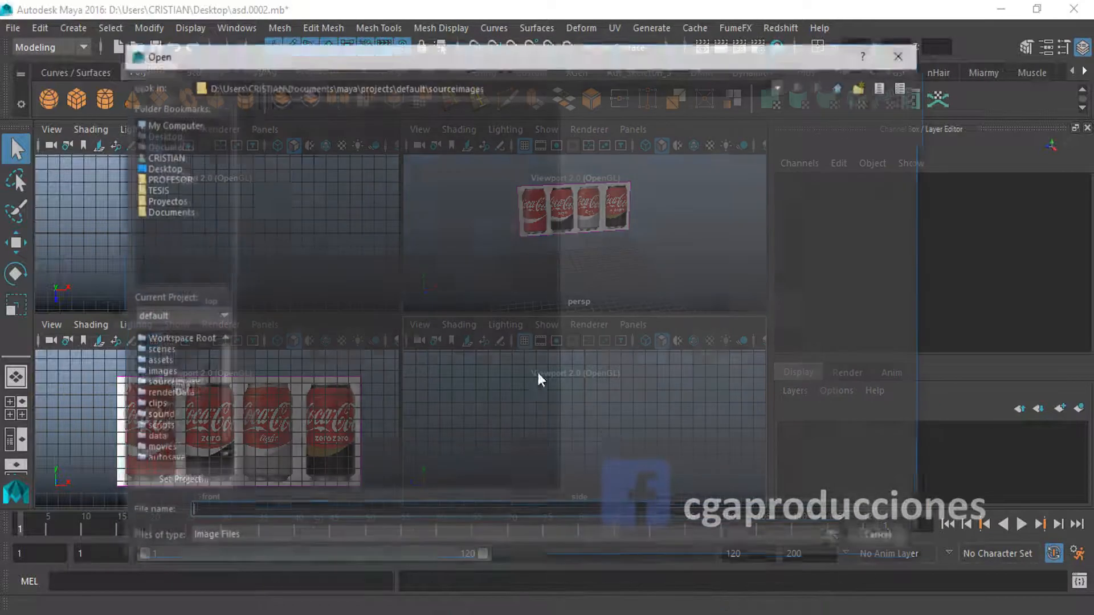
{"action": "left_click", "coordinate": [161, 167]}
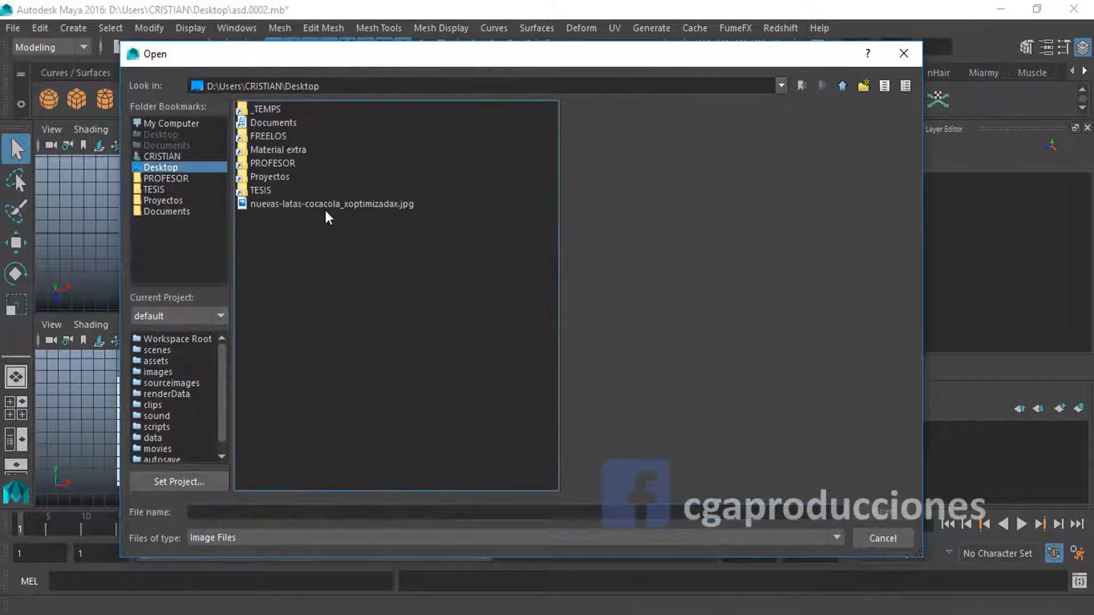
{"action": "left_click", "coordinate": [325, 205]}
{"action": "double_click", "coordinate": [325, 204]}
Move the side image plane off the grid to about 24.51 on Translate X and delete it
{"action": "key", "text": "space"}
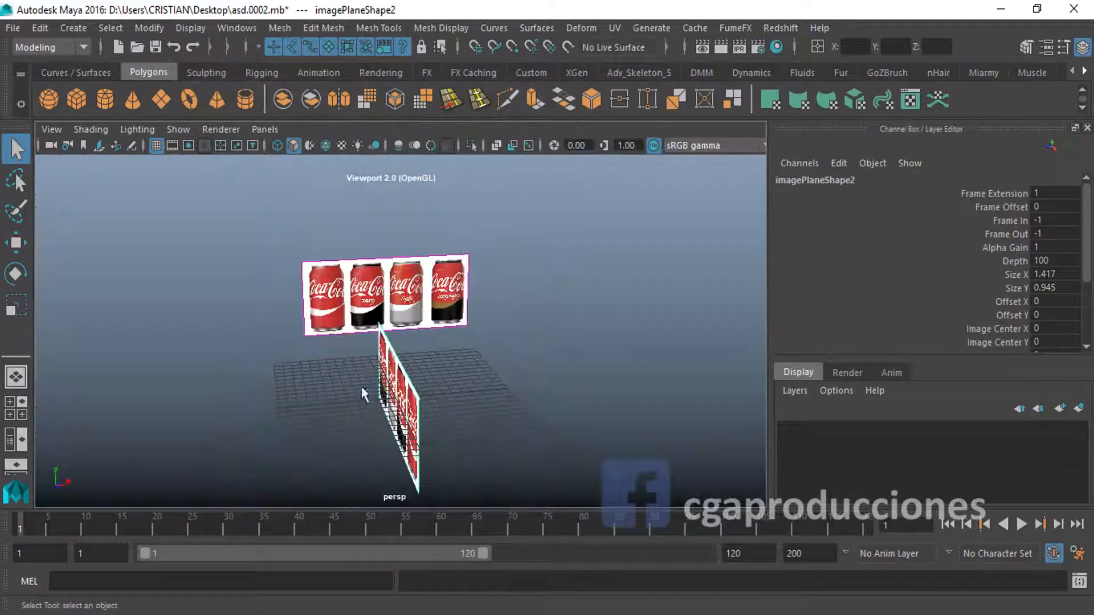
{"action": "left_click_drag", "start_coordinate": [479, 399], "coordinate": [491, 427], "text": "alt"}
{"action": "key", "text": "w"}
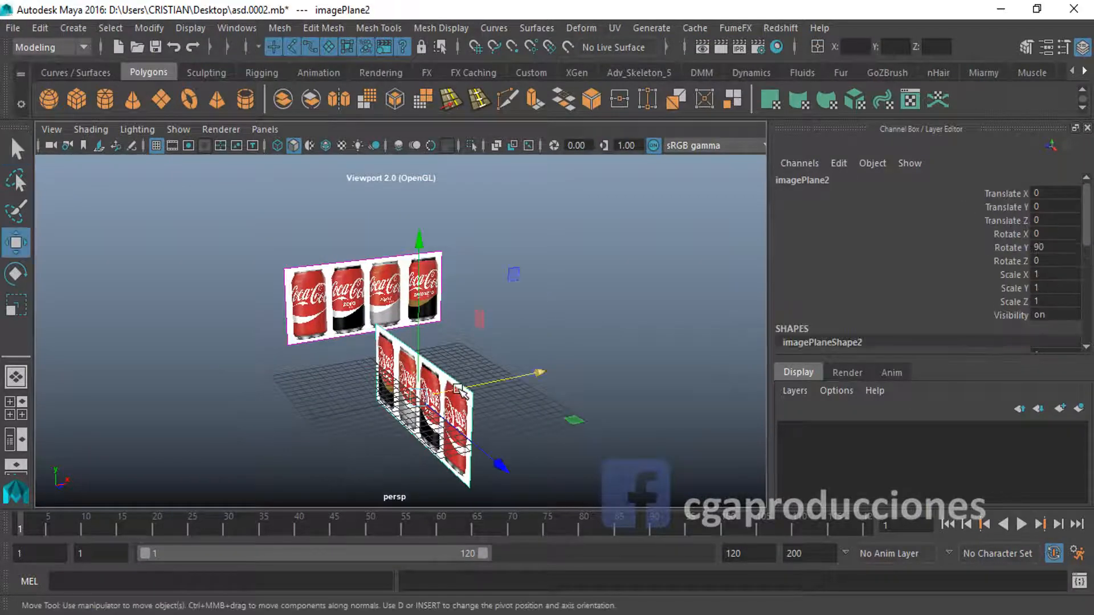
{"action": "left_click_drag", "start_coordinate": [516, 378], "coordinate": [383, 384]}
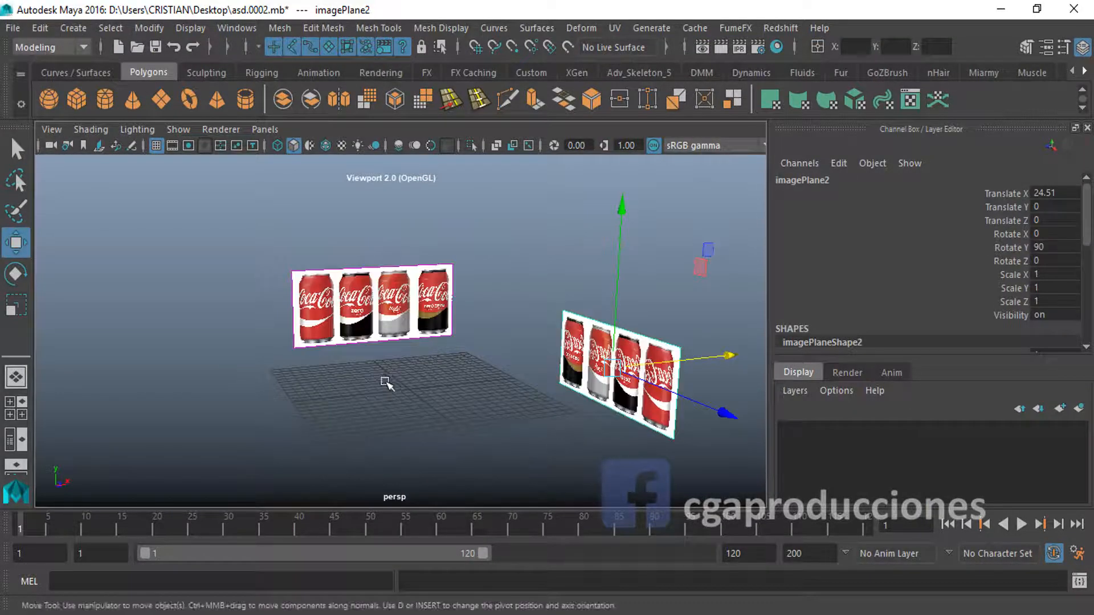
{"action": "key", "text": "Delete"}
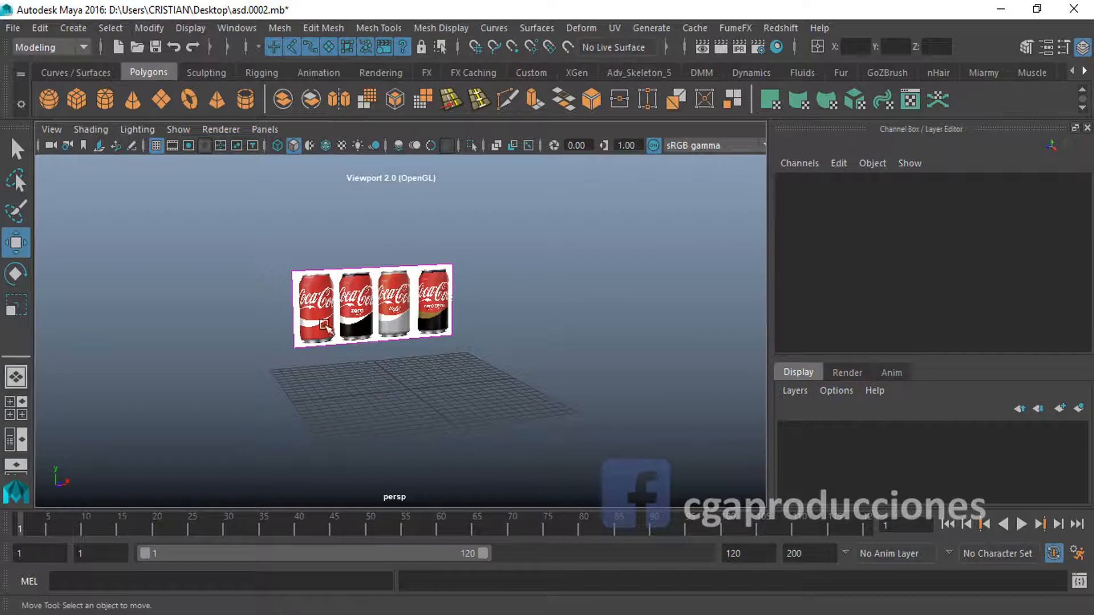
Create a polygon cylinder and raise it in the front view to about 4.886 on Translate Y, over the Zero can
{"action": "left_click_drag", "start_coordinate": [325, 371], "coordinate": [268, 373], "text": "alt"}
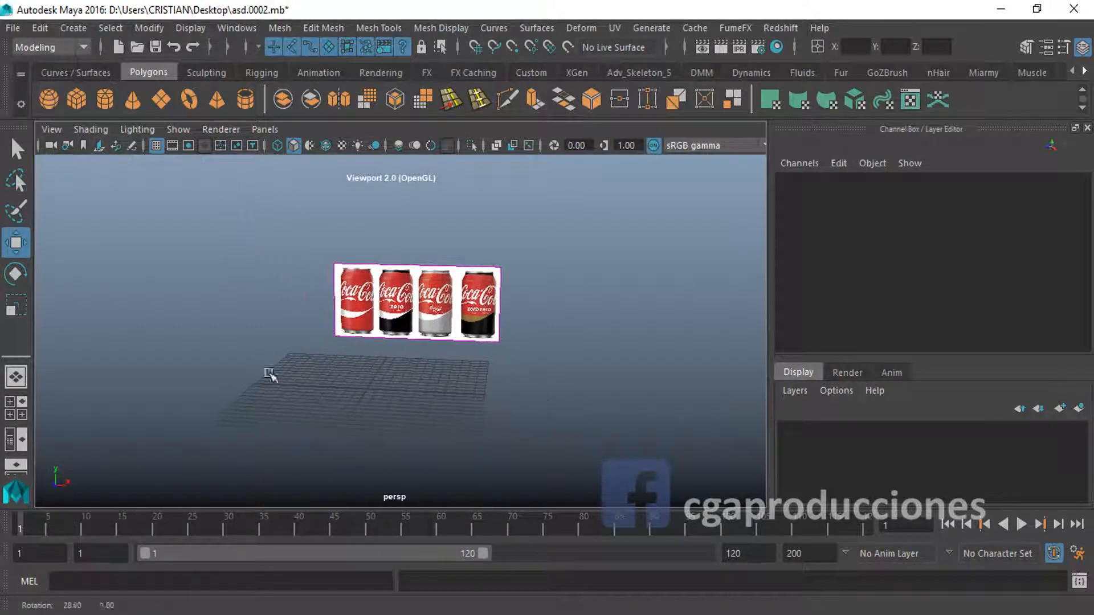
{"action": "left_click", "coordinate": [103, 106]}
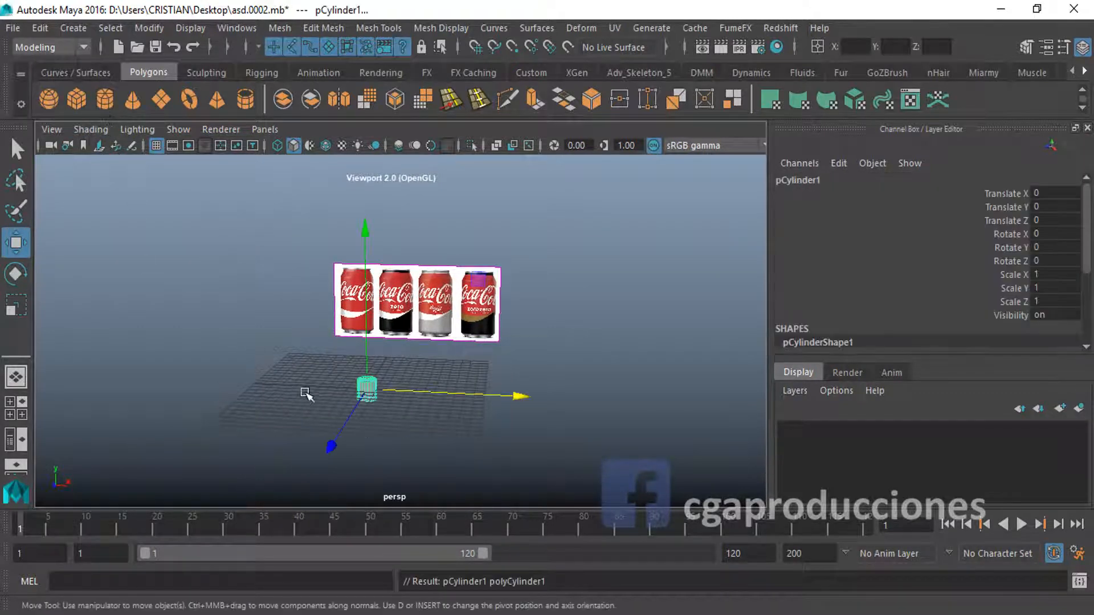
{"action": "right_click_drag", "start_coordinate": [264, 420], "coordinate": [344, 395], "text": "alt"}
{"action": "key", "text": "space"}
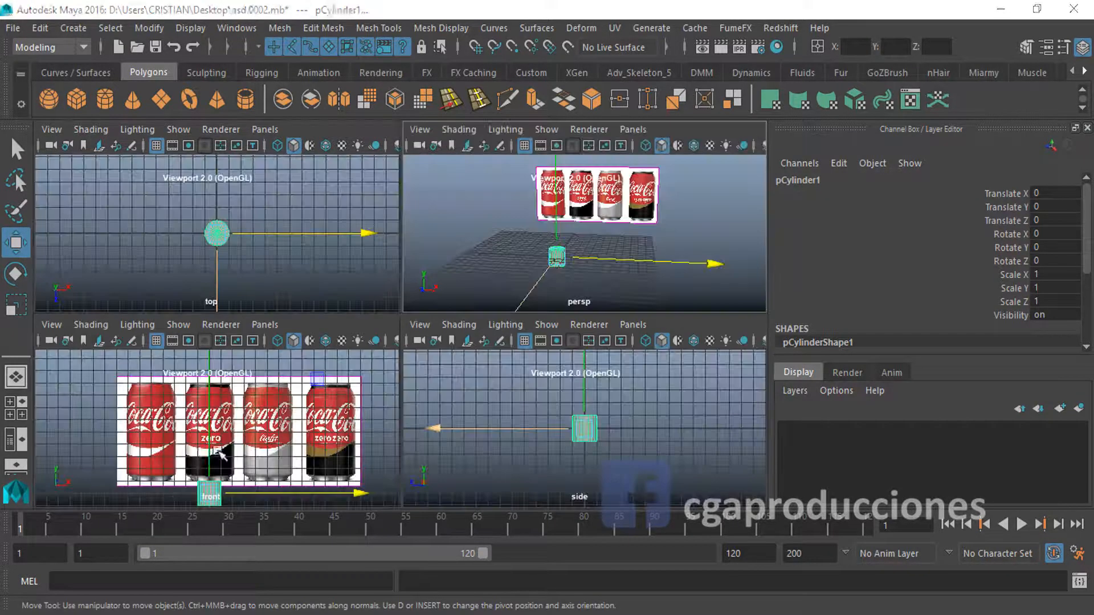
{"action": "key", "text": "space"}
{"action": "left_click_drag", "start_coordinate": [378, 279], "coordinate": [378, 137]}
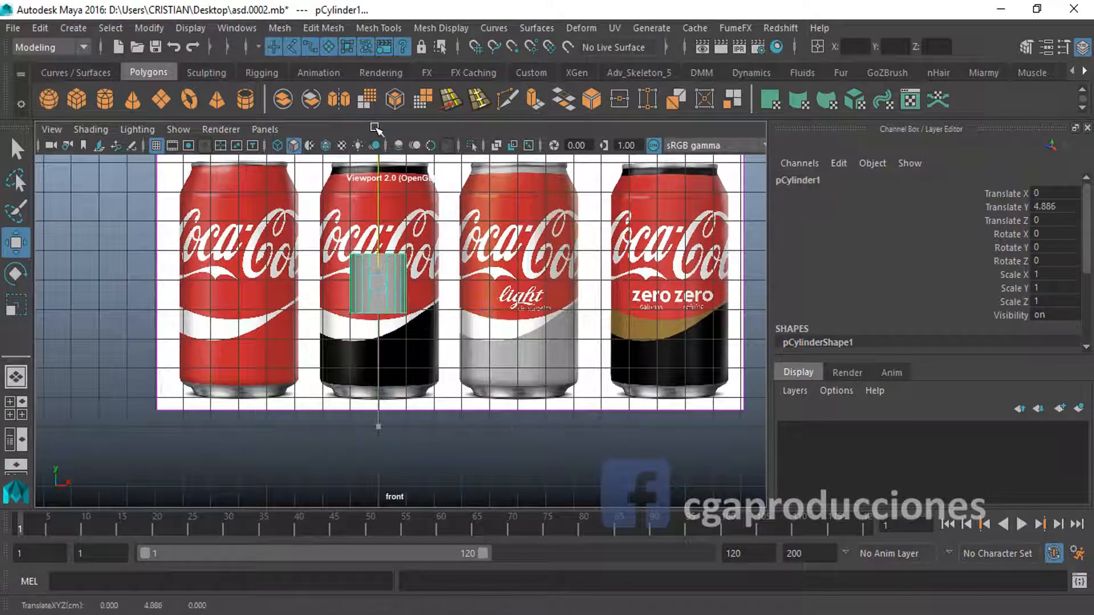
Scale the cylinder to about 2.101 on X and Z and stretch its height over the Zero can's body
{"action": "key", "text": "r"}
{"action": "left_click_drag", "start_coordinate": [377, 285], "coordinate": [429, 282]}
{"action": "middle_click_drag", "start_coordinate": [388, 305], "coordinate": [368, 419], "text": "alt"}
{"action": "left_click_drag", "start_coordinate": [360, 245], "coordinate": [363, 180]}
{"action": "scroll", "coordinate": [395, 494], "scroll_direction": "up", "scroll_amount": 5}
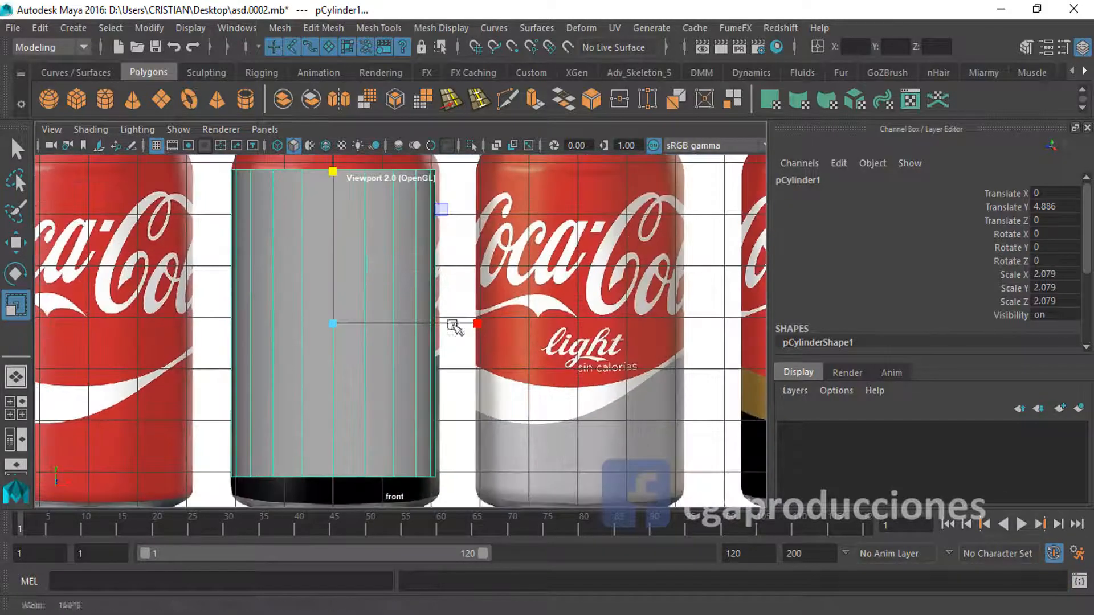
{"action": "middle_click_drag", "start_coordinate": [452, 324], "coordinate": [451, 489], "text": "alt"}
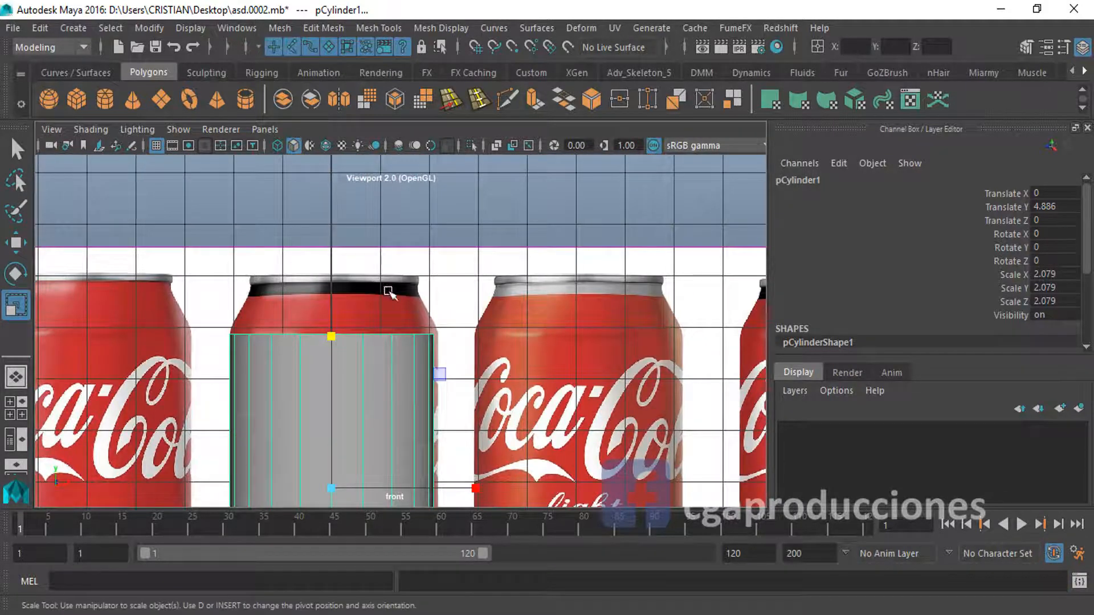
{"action": "scroll", "coordinate": [370, 379], "scroll_direction": "down", "scroll_amount": 3}
{"action": "left_click_drag", "start_coordinate": [348, 374], "coordinate": [346, 374]}
{"action": "key", "text": "space"}
{"action": "key", "text": "space"}
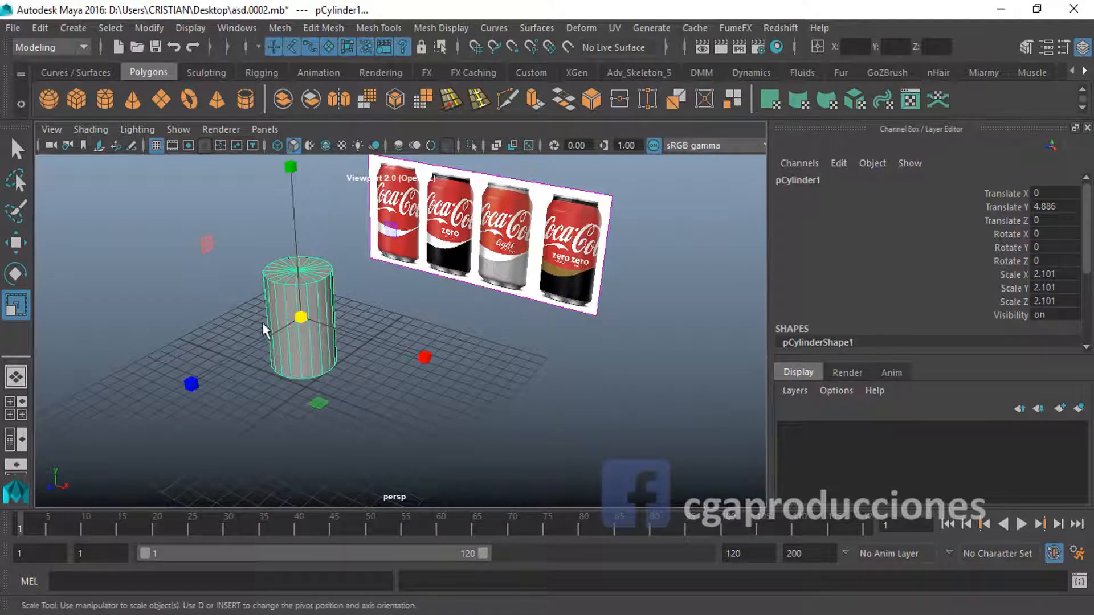
{"action": "key", "text": "q"}
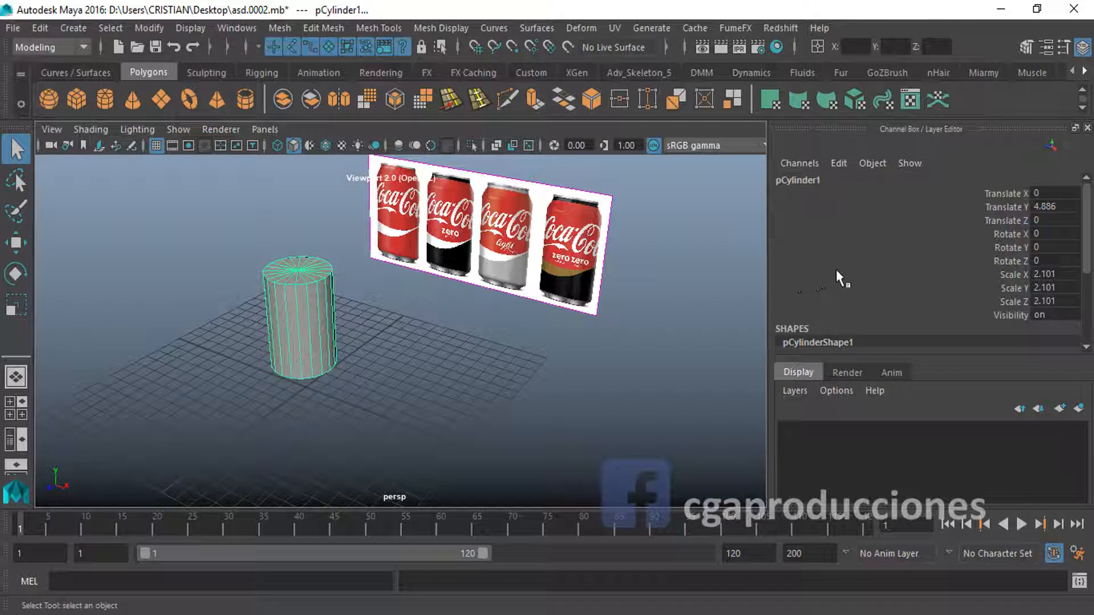
Examine the cylinder's transform and polyCylinder1 input attributes, deselecting and reselecting the cylinder
{"action": "scroll", "coordinate": [838, 270], "scroll_direction": "down", "scroll_amount": 3}
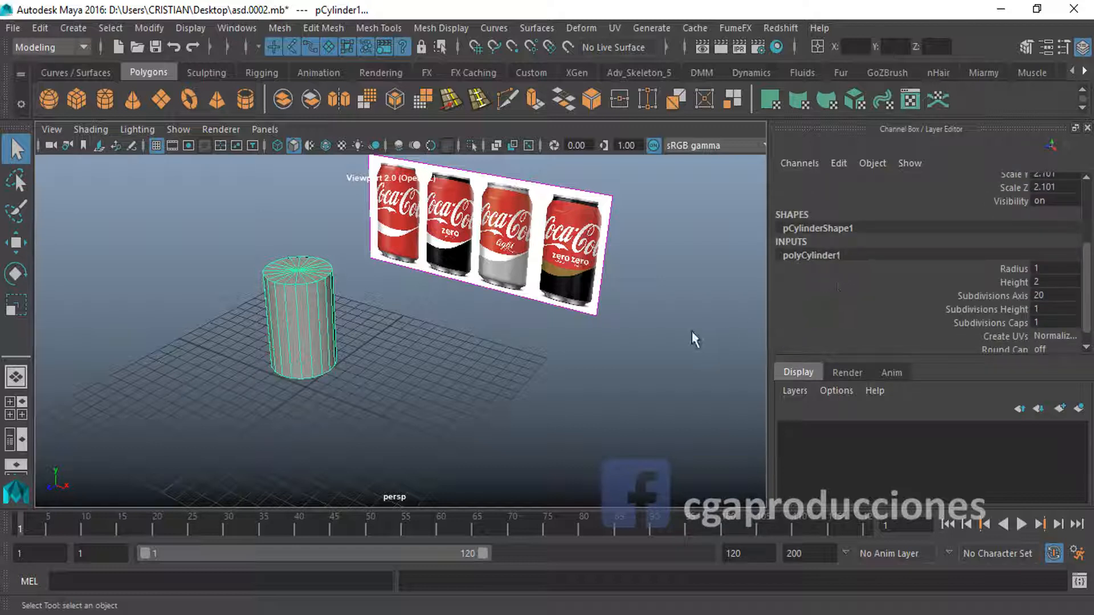
{"action": "scroll", "coordinate": [846, 301], "scroll_direction": "up", "scroll_amount": 2}
{"action": "left_click", "coordinate": [342, 337]}
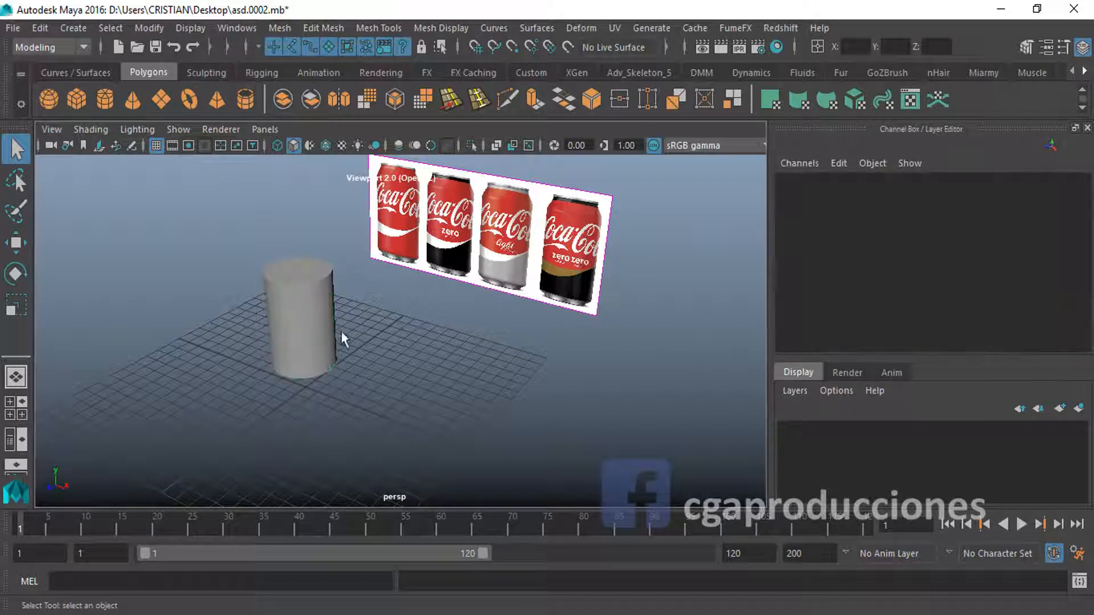
{"action": "left_click", "coordinate": [321, 328]}
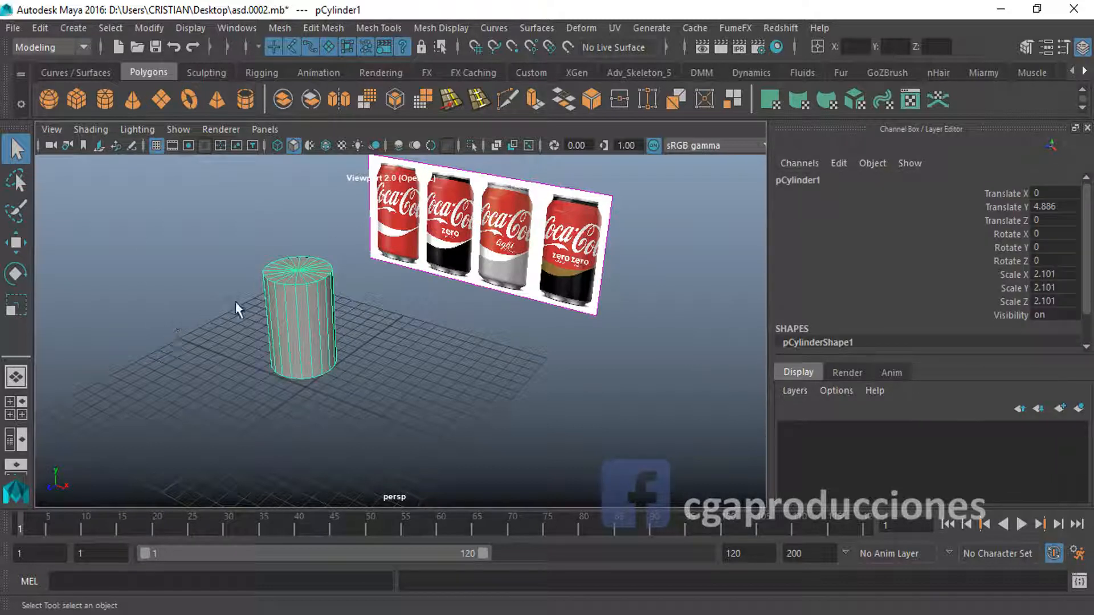
{"action": "scroll", "coordinate": [883, 302], "scroll_direction": "down", "scroll_amount": 1}
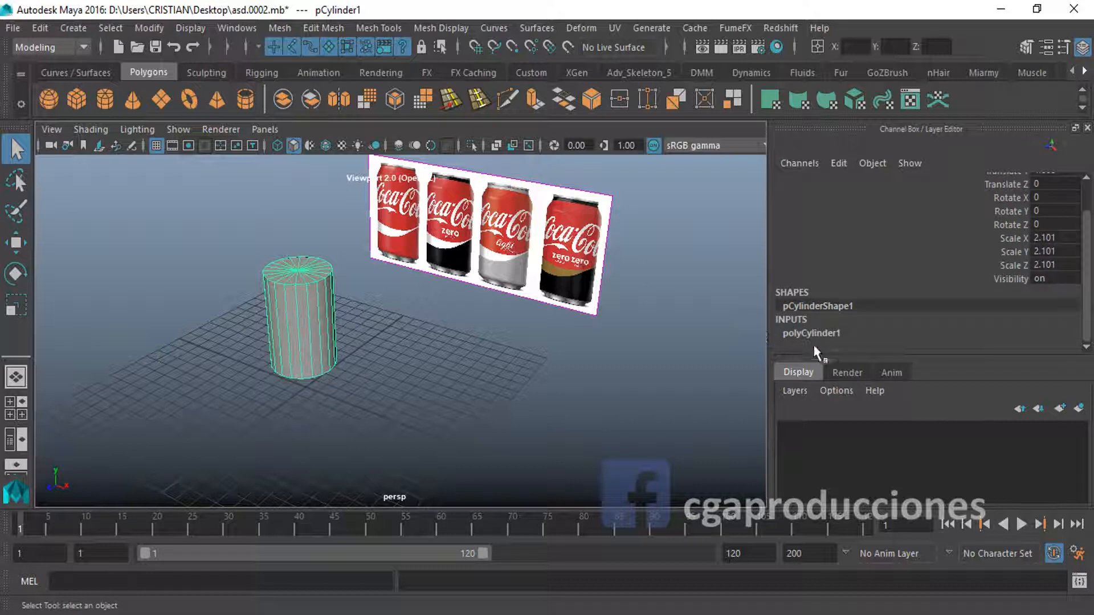
{"action": "scroll", "coordinate": [849, 328], "scroll_direction": "up", "scroll_amount": 1}
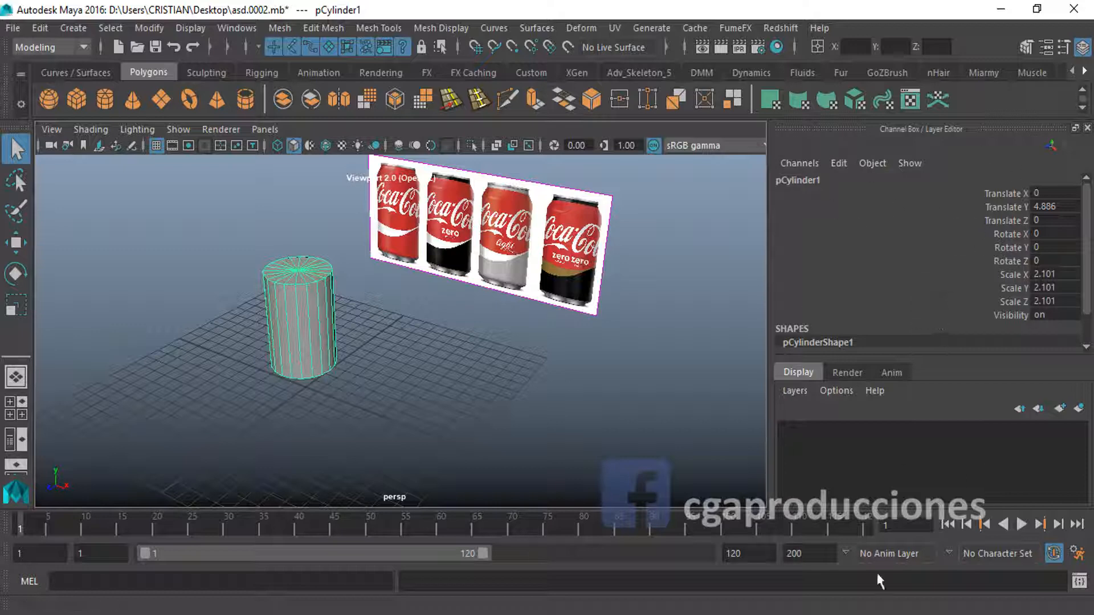
Show the cylinder's Attribute Editor docked in place of the Channel Box and narrow it to enlarge the viewport
{"action": "key", "text": "ctrl+a"}
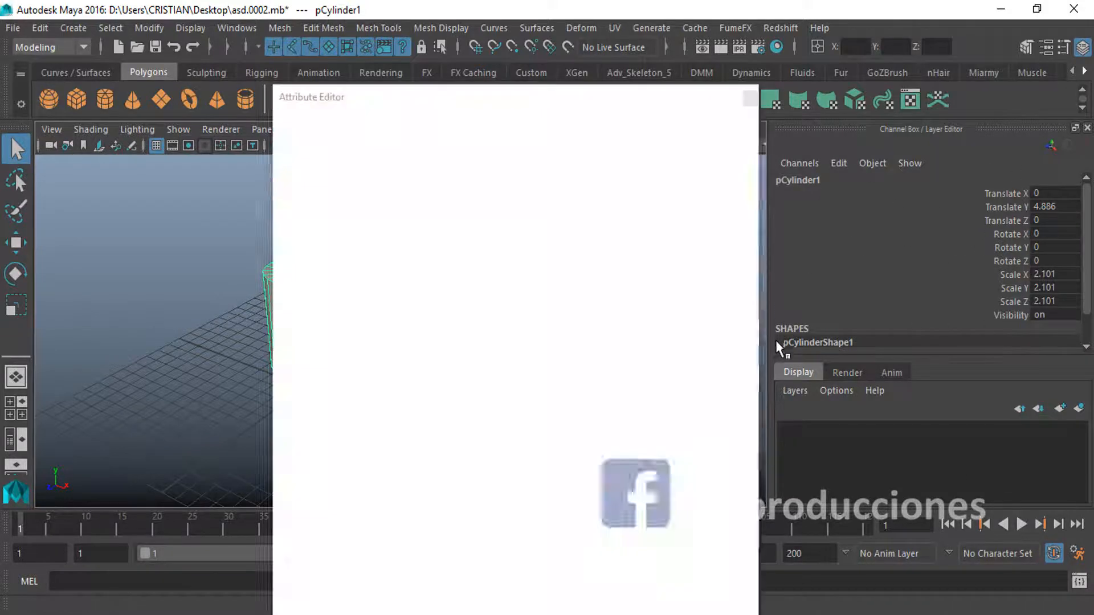
{"action": "key", "text": "ctrl+a"}
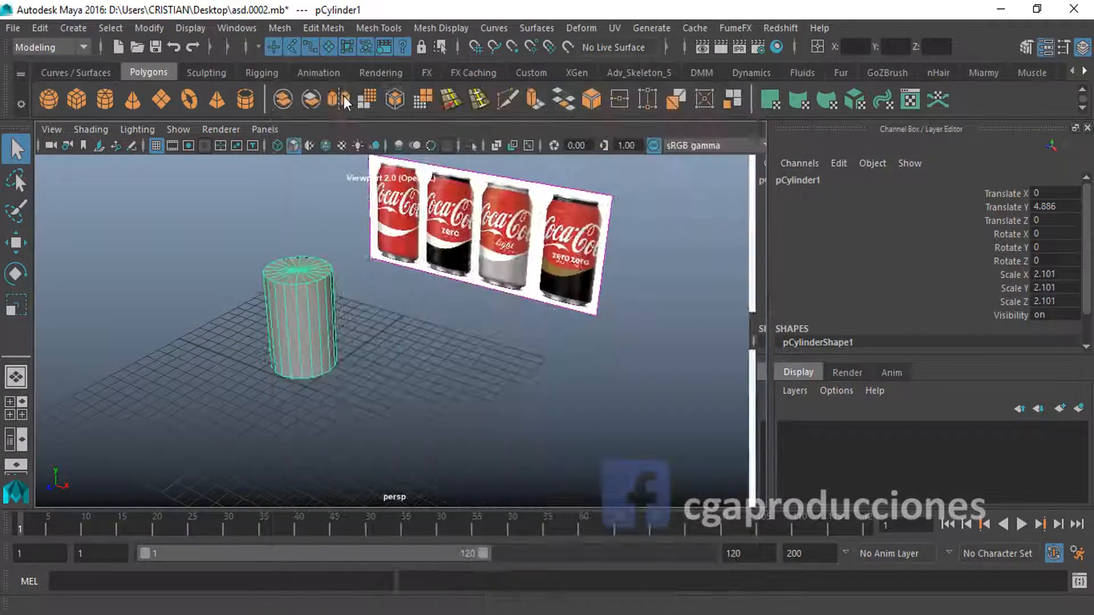
{"action": "key", "text": "ctrl+a"}
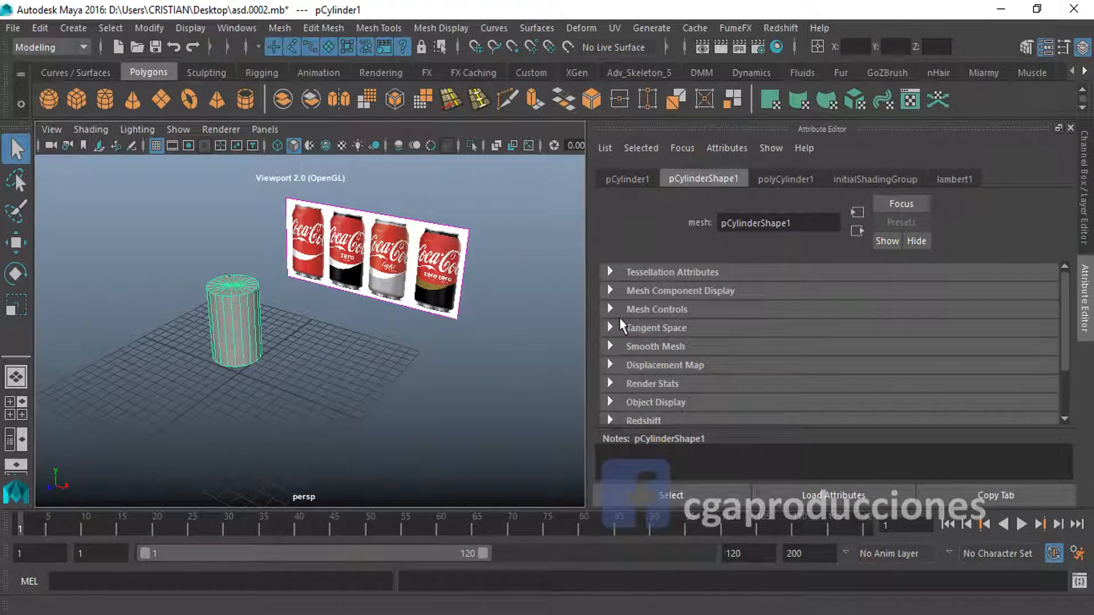
{"action": "key", "text": "ctrl+a"}
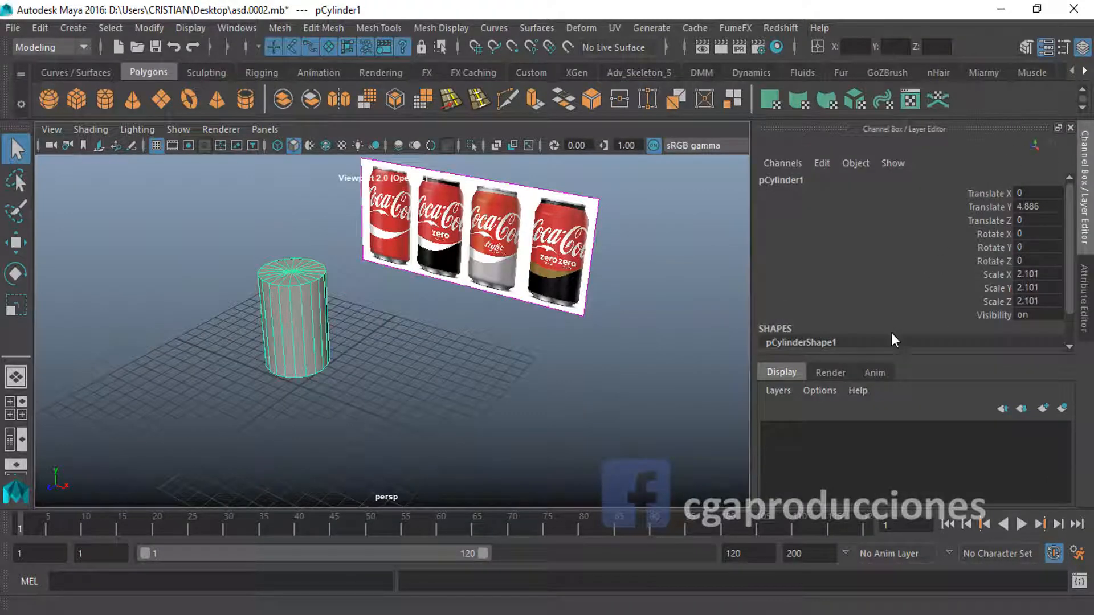
{"action": "key", "text": "ctrl+a"}
{"action": "key", "text": "ctrl+a"}
{"action": "key", "text": "ctrl+a"}
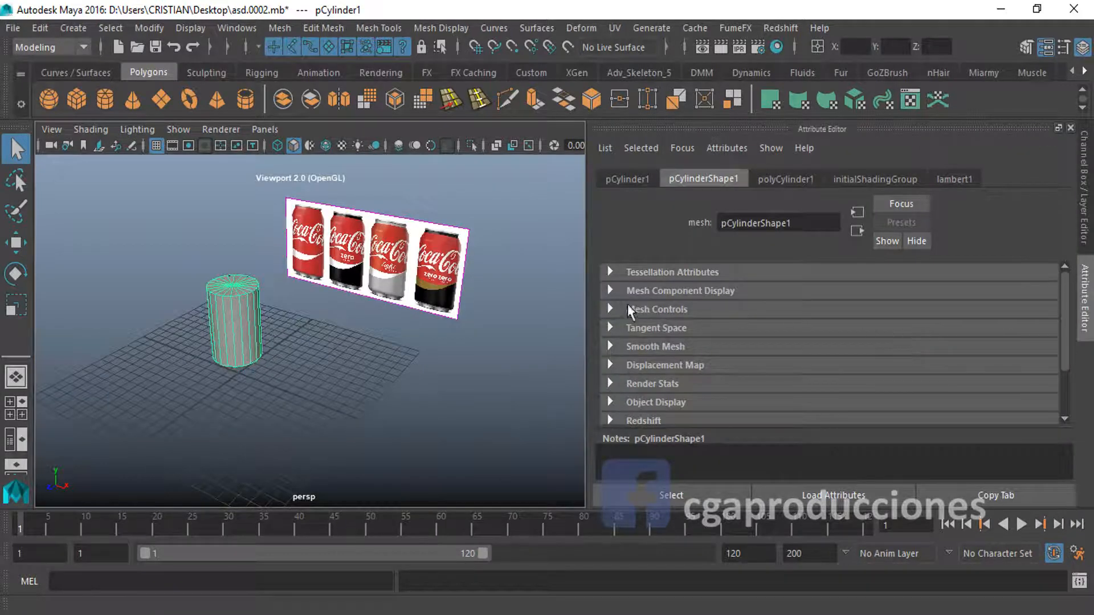
{"action": "left_click_drag", "start_coordinate": [585, 304], "coordinate": [678, 305]}
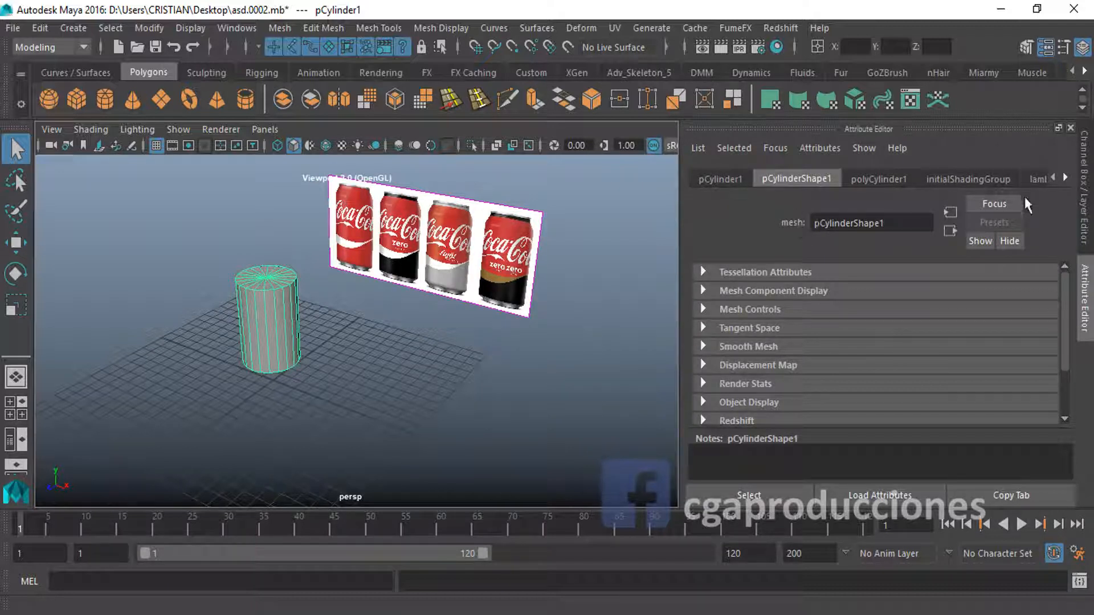
Compare the cylinder's transform attributes in the Attribute Editor with the same attributes in the Channel Box
{"action": "key", "text": "ctrl+a"}
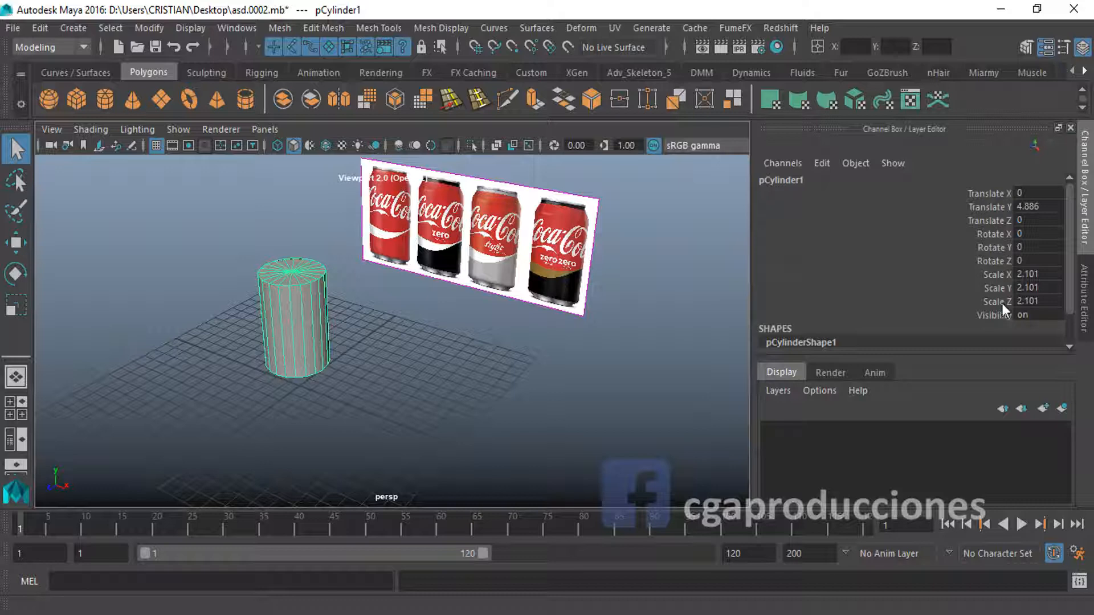
{"action": "key", "text": "ctrl+a"}
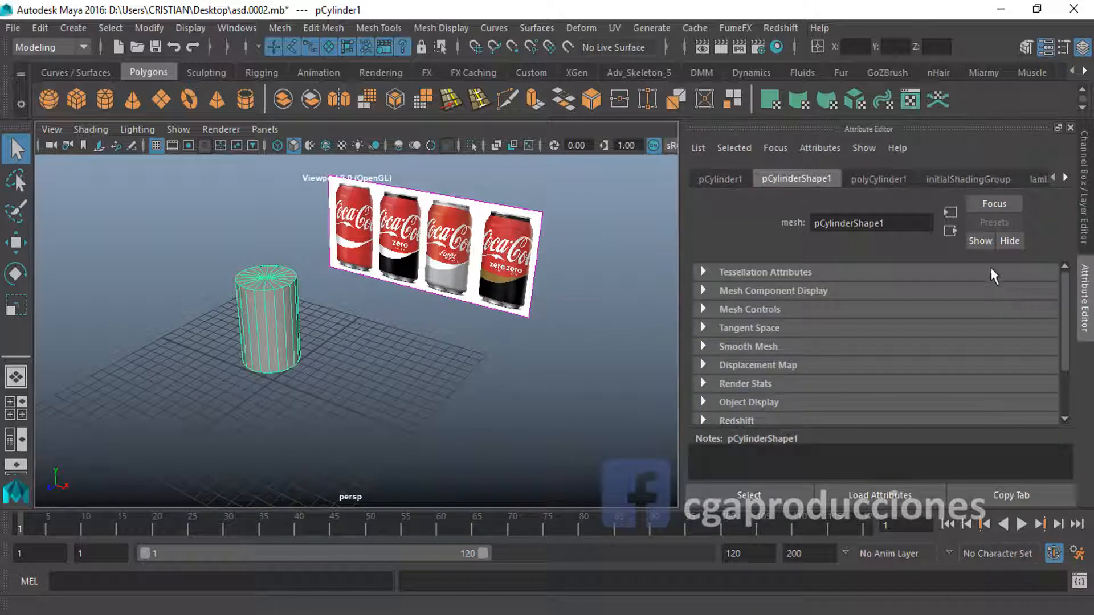
{"action": "left_click", "coordinate": [745, 178]}
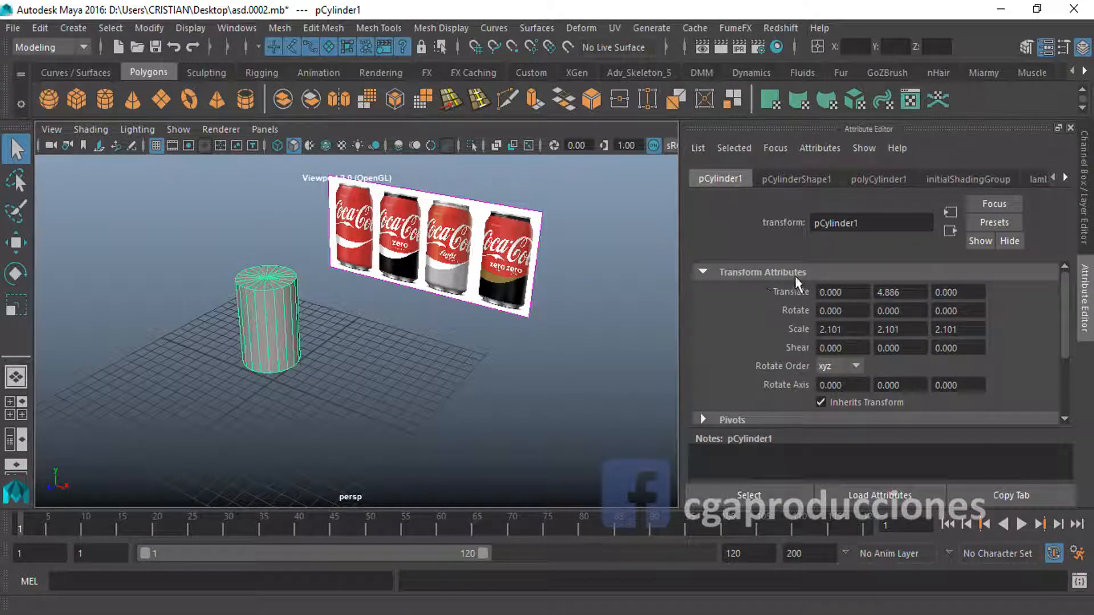
{"action": "key", "text": "ctrl+a"}
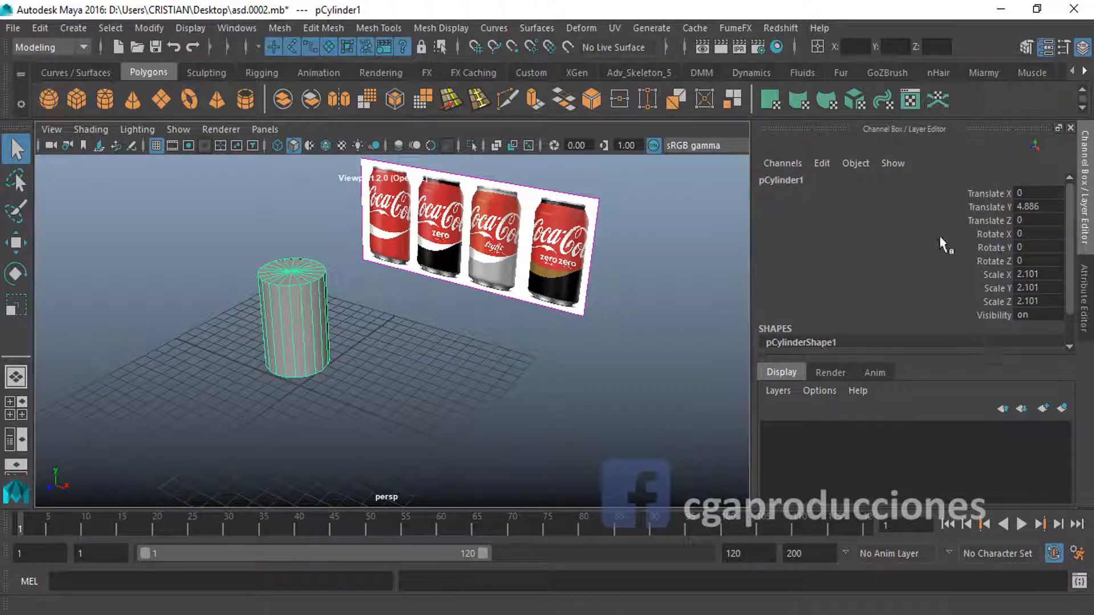
{"action": "key", "text": "ctrl+a"}
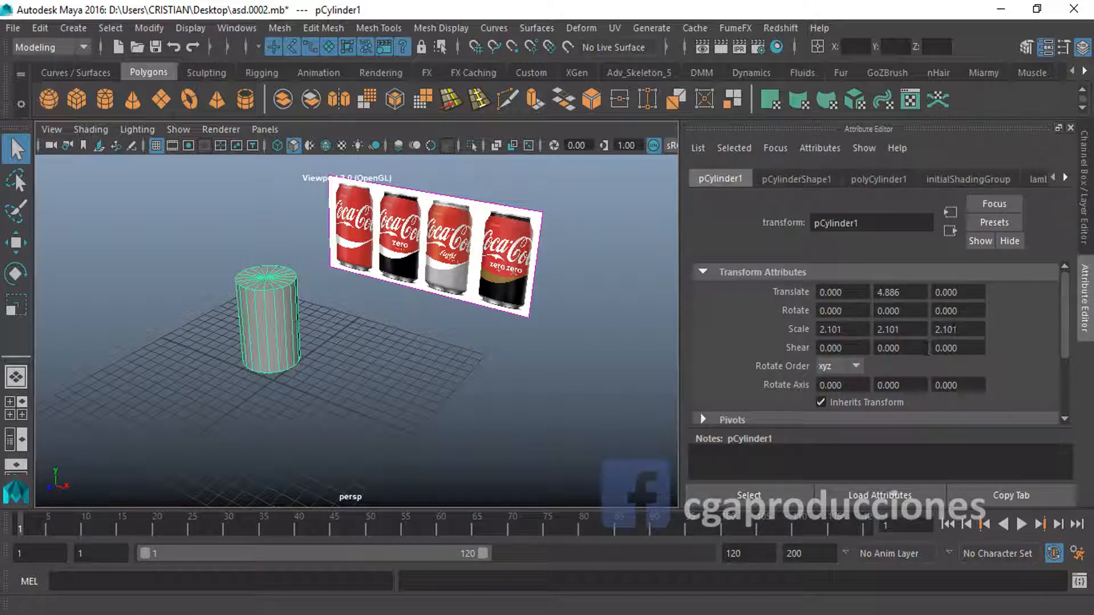
{"action": "left_click", "coordinate": [1086, 234]}
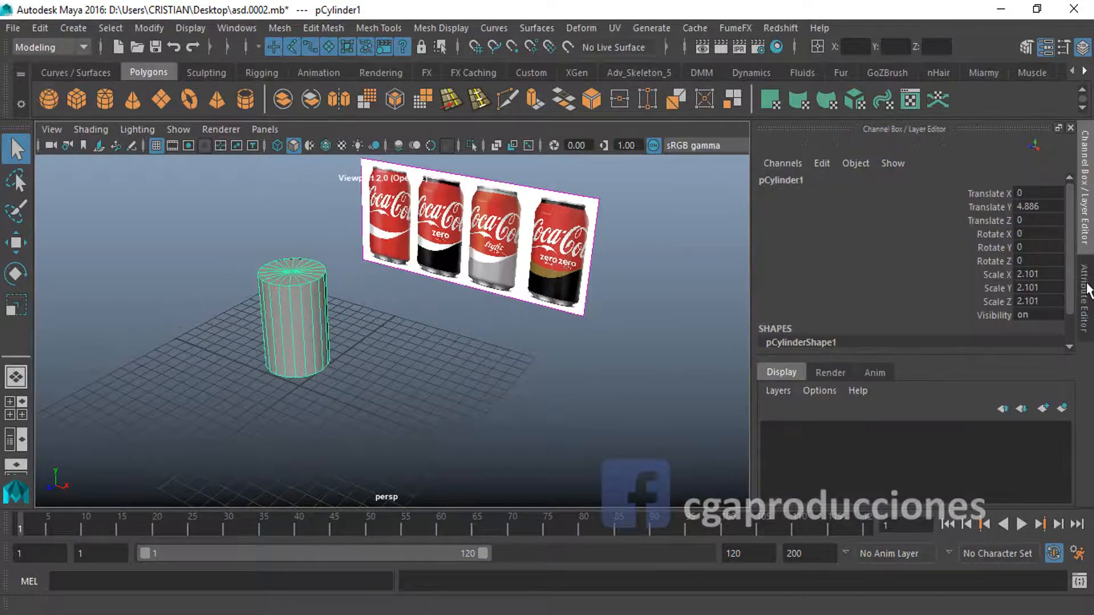
{"action": "left_click", "coordinate": [1086, 234]}
{"action": "left_click", "coordinate": [1087, 236]}
{"action": "left_click", "coordinate": [1087, 237]}
{"action": "left_click", "coordinate": [1088, 239]}
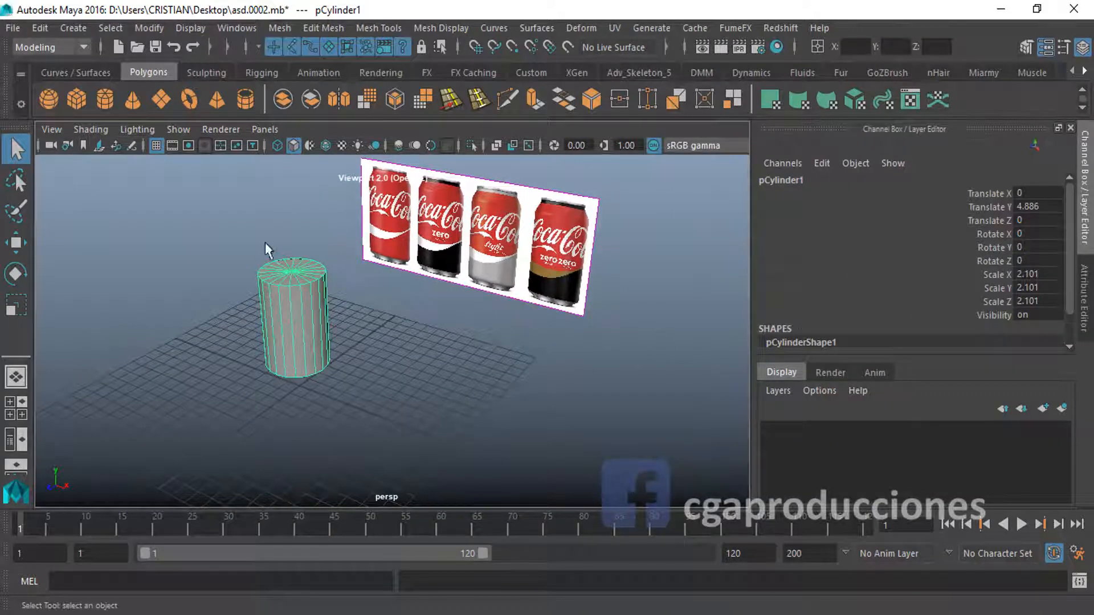
Glance at the render layers, then expand the cylinder's polyCylinder1 inputs and examine the mesh up close
{"action": "scroll", "coordinate": [861, 296], "scroll_direction": "down", "scroll_amount": 2}
{"action": "left_click", "coordinate": [831, 372]}
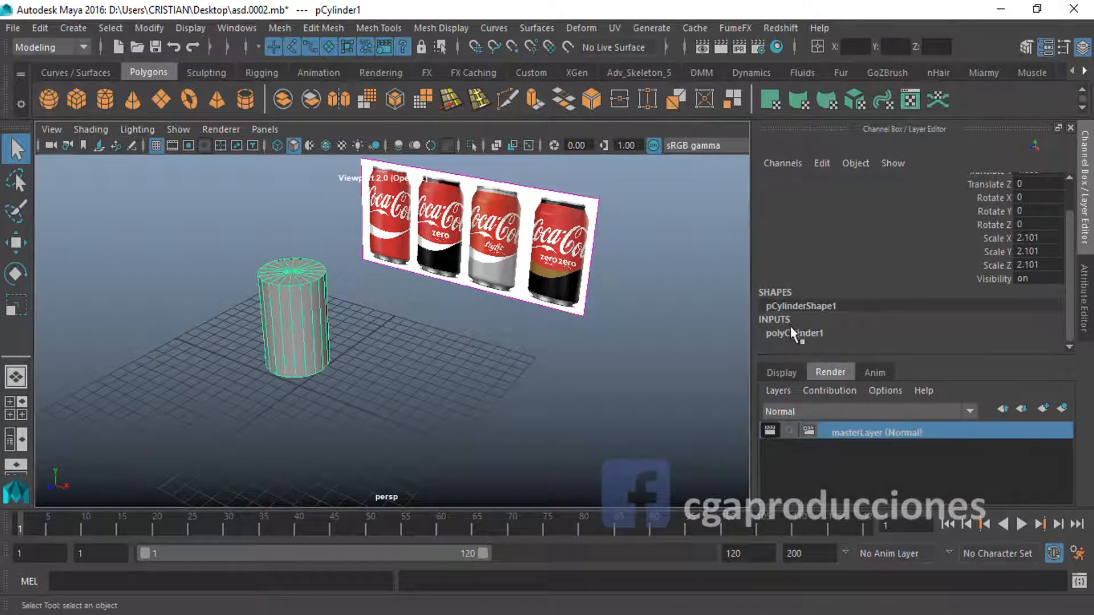
{"action": "left_click", "coordinate": [782, 372]}
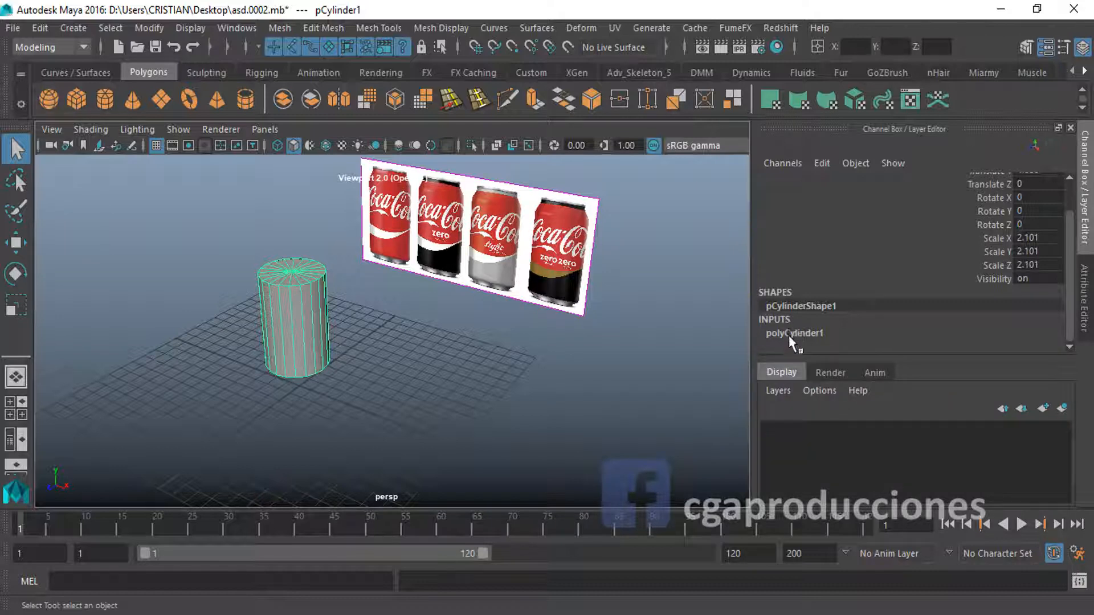
{"action": "double_click", "coordinate": [792, 334]}
{"action": "scroll", "coordinate": [852, 296], "scroll_direction": "down", "scroll_amount": 3}
{"action": "scroll", "coordinate": [901, 270], "scroll_direction": "down", "scroll_amount": 1}
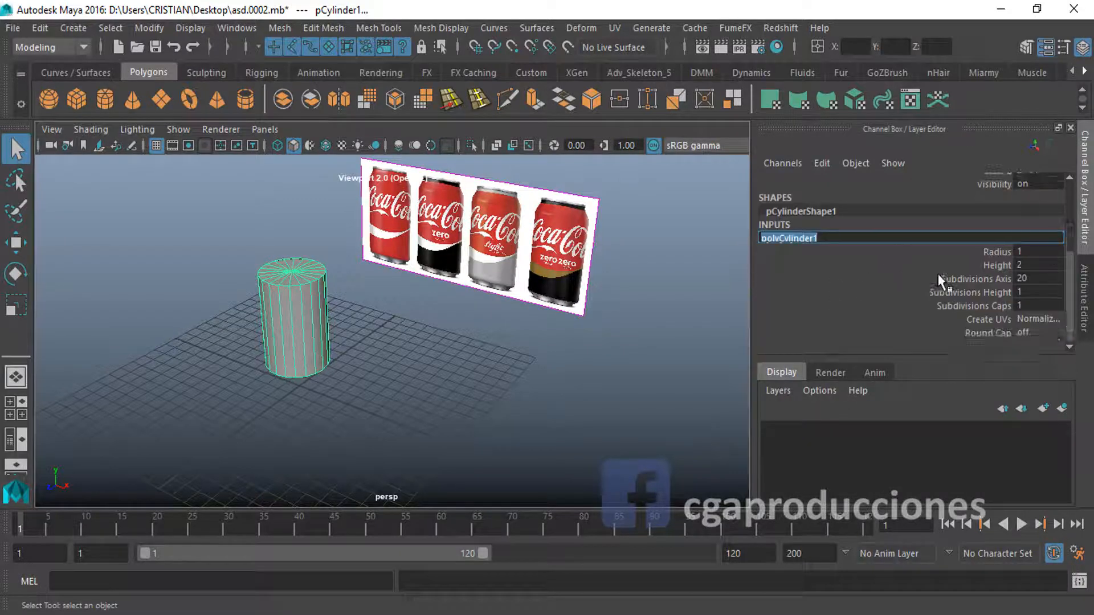
{"action": "right_click_drag", "start_coordinate": [237, 376], "coordinate": [392, 400], "text": "alt"}
{"action": "middle_click_drag", "start_coordinate": [391, 400], "coordinate": [523, 457], "text": "alt"}
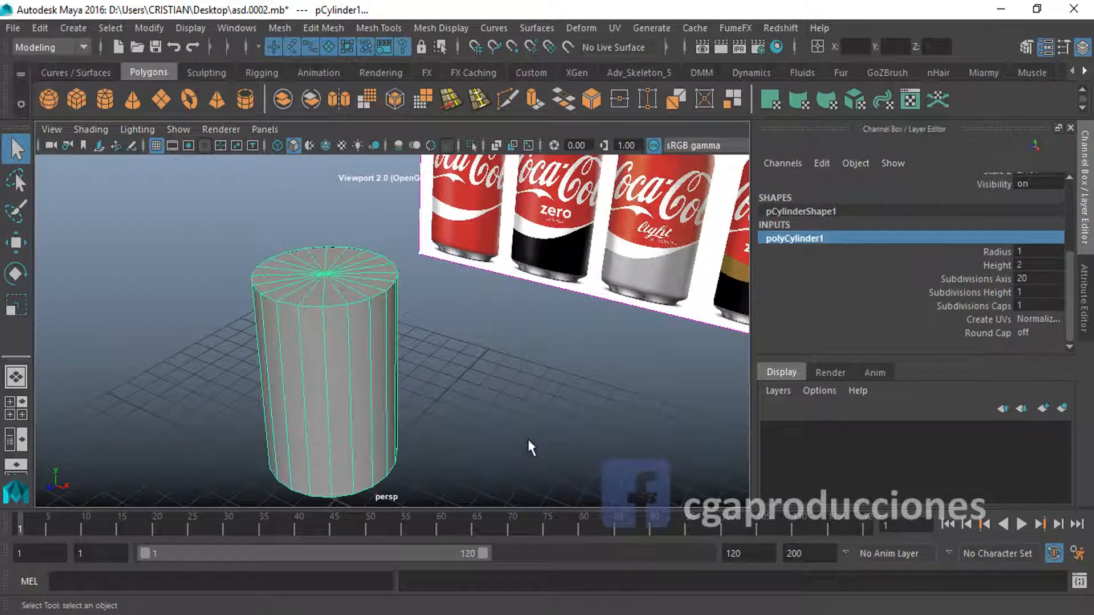
{"action": "left_click_drag", "start_coordinate": [529, 440], "coordinate": [530, 410], "text": "alt"}
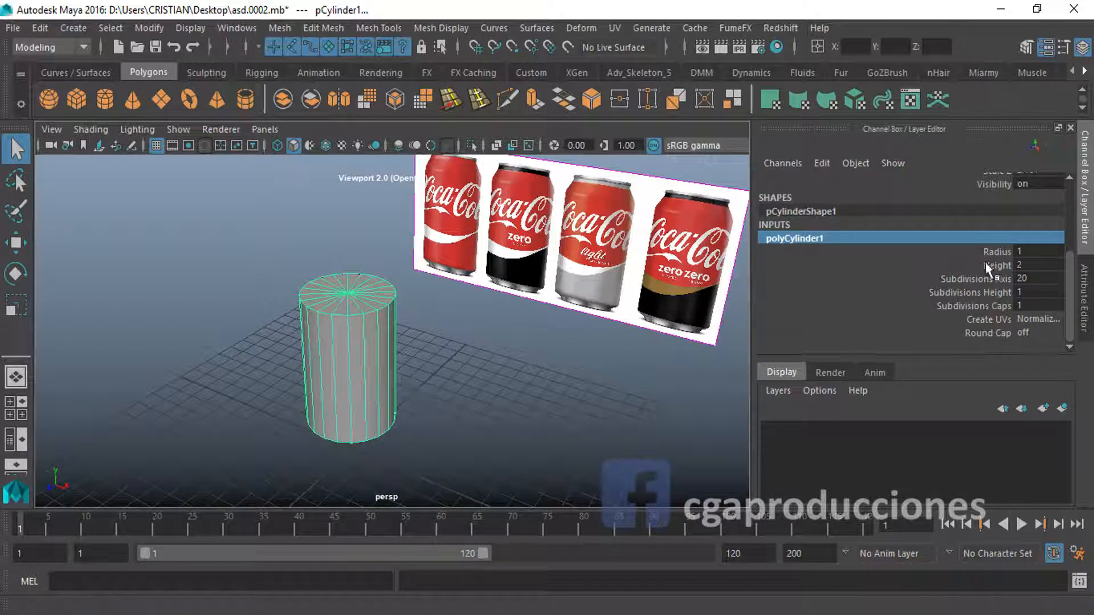
Try to vary the cylinder's Subdivisions Axis interactively and undo the change
{"action": "left_click", "coordinate": [986, 280]}
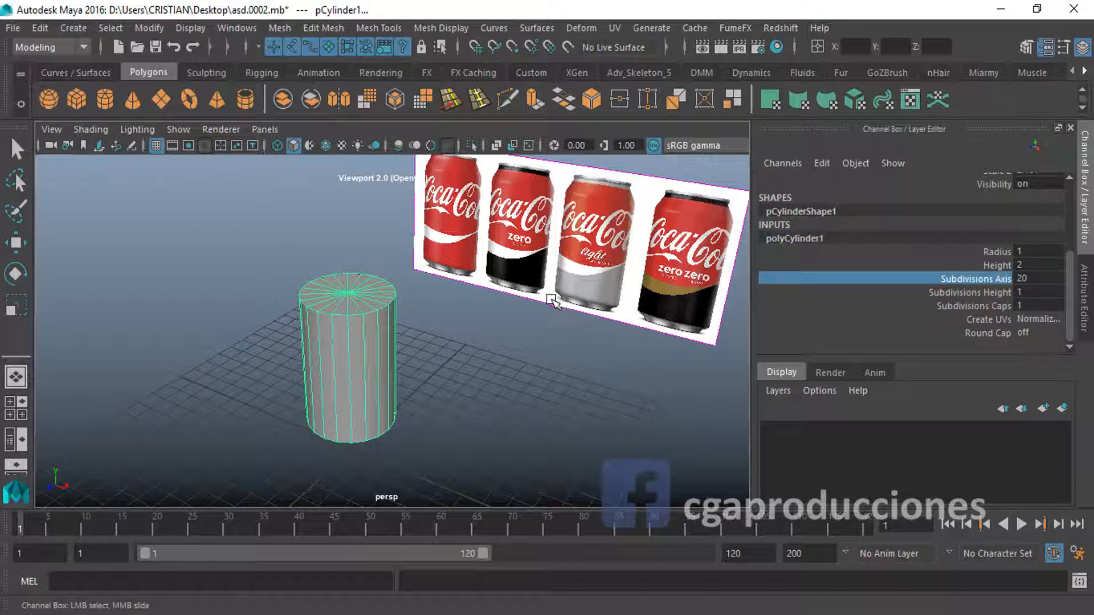
{"action": "middle_click_drag", "start_coordinate": [546, 303], "coordinate": [601, 405]}
{"action": "key", "text": "ctrl+z"}
{"action": "scroll", "coordinate": [688, 347], "scroll_direction": "down", "scroll_amount": 3}
{"action": "middle_click_drag", "start_coordinate": [539, 330], "coordinate": [337, 353], "text": "alt"}
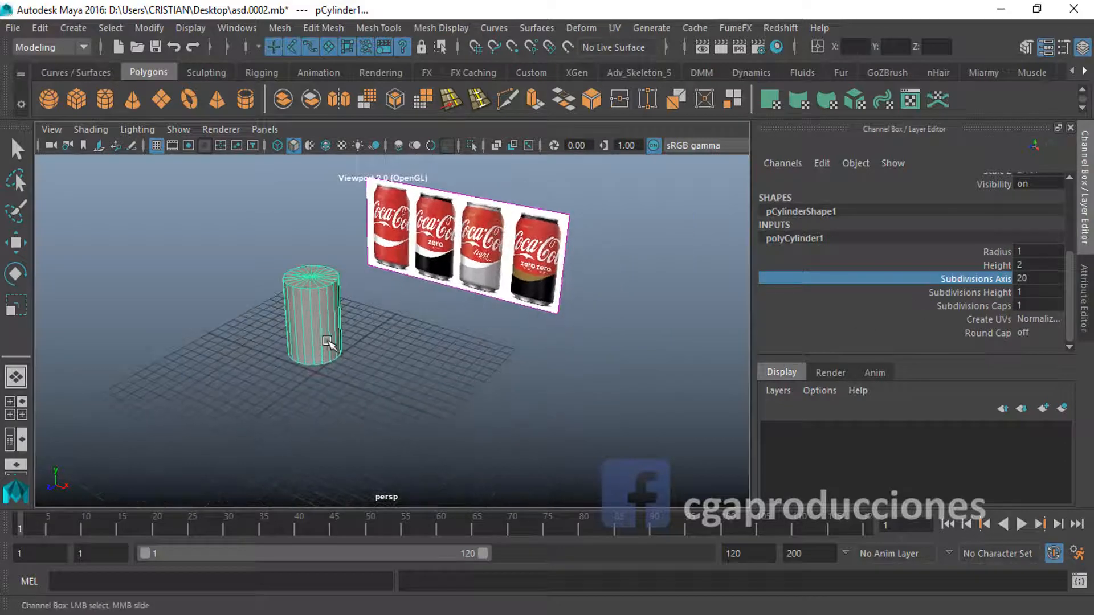
Delete the scaled cylinder from the scene
{"action": "key", "text": "q"}
{"action": "key", "text": "Delete"}
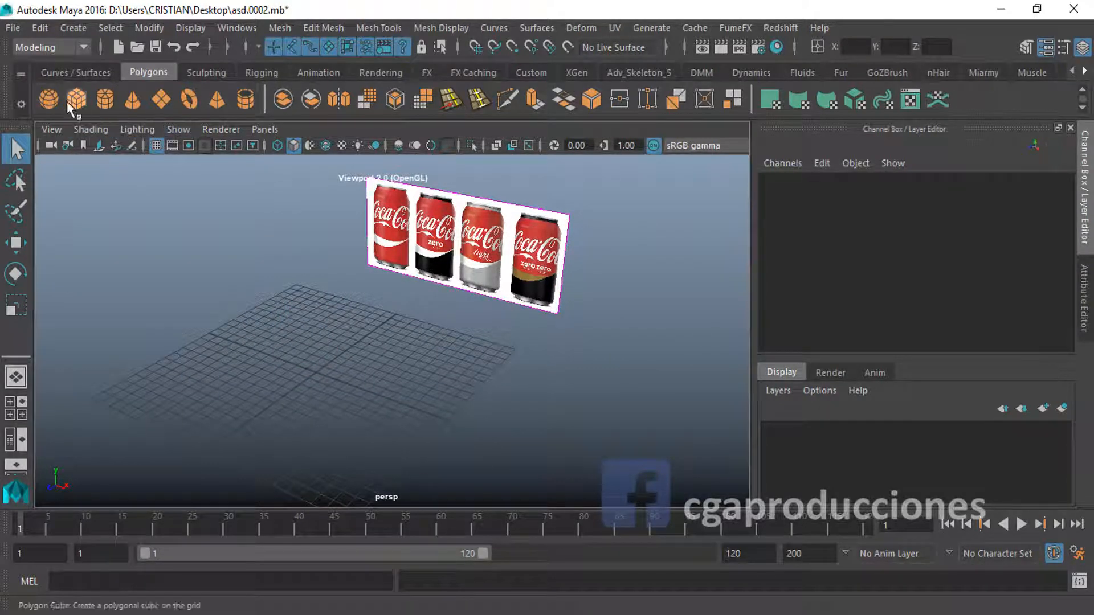
Create a polygon sphere at the origin, frame it in the perspective view and delete it
{"action": "left_click", "coordinate": [49, 99]}
{"action": "key", "text": "f"}
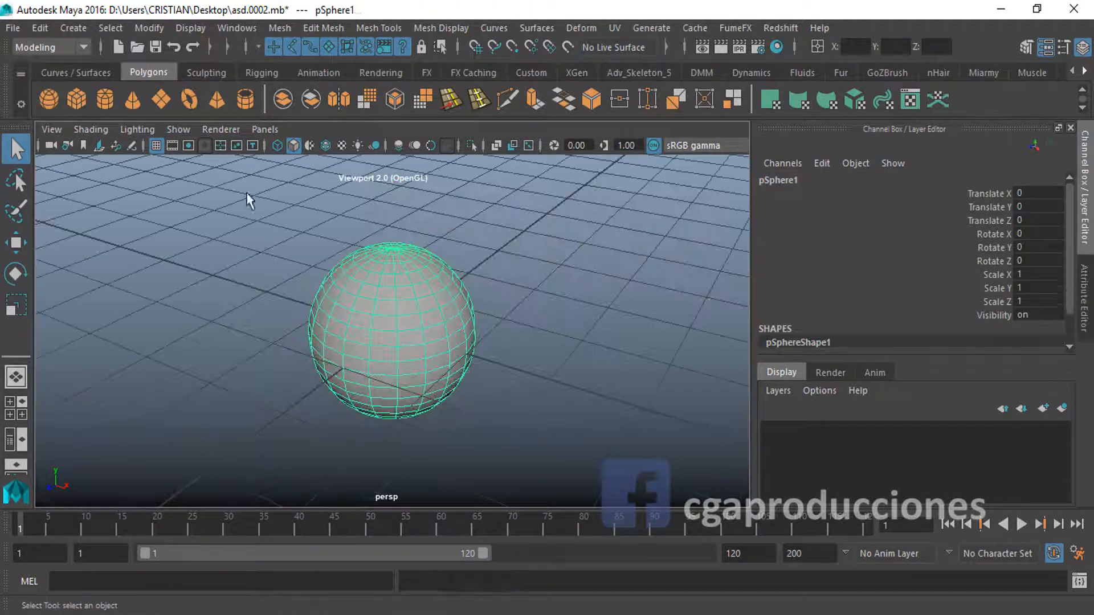
{"action": "key", "text": "Delete"}
Create a new default polygon cylinder at the origin and display its polyCylinder1 input attributes
{"action": "left_click", "coordinate": [111, 106]}
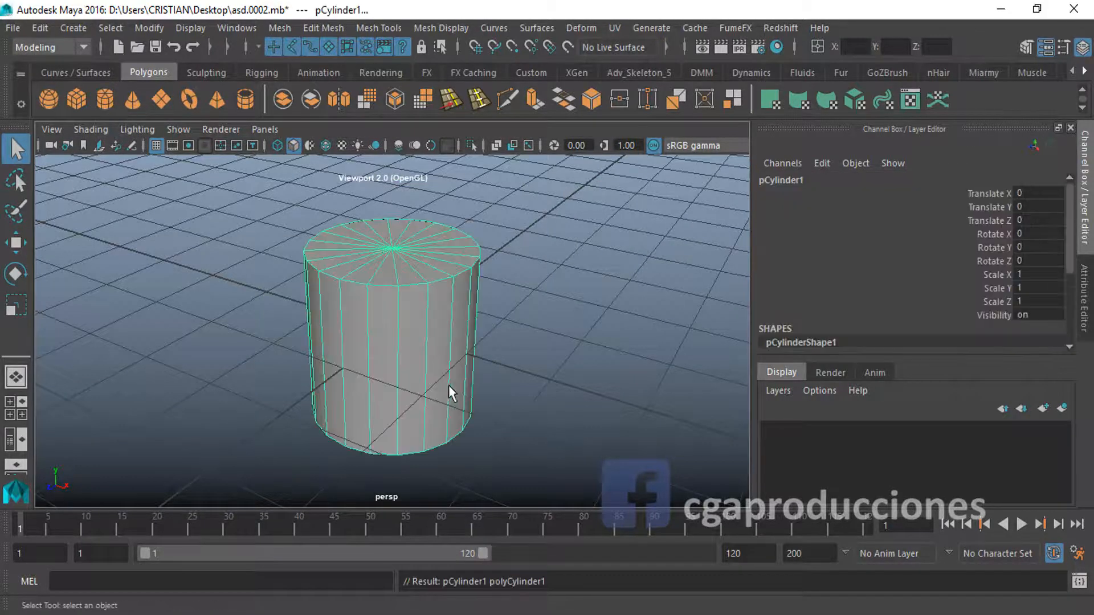
{"action": "scroll", "coordinate": [461, 378], "scroll_direction": "down", "scroll_amount": 3}
{"action": "scroll", "coordinate": [932, 314], "scroll_direction": "down", "scroll_amount": 3}
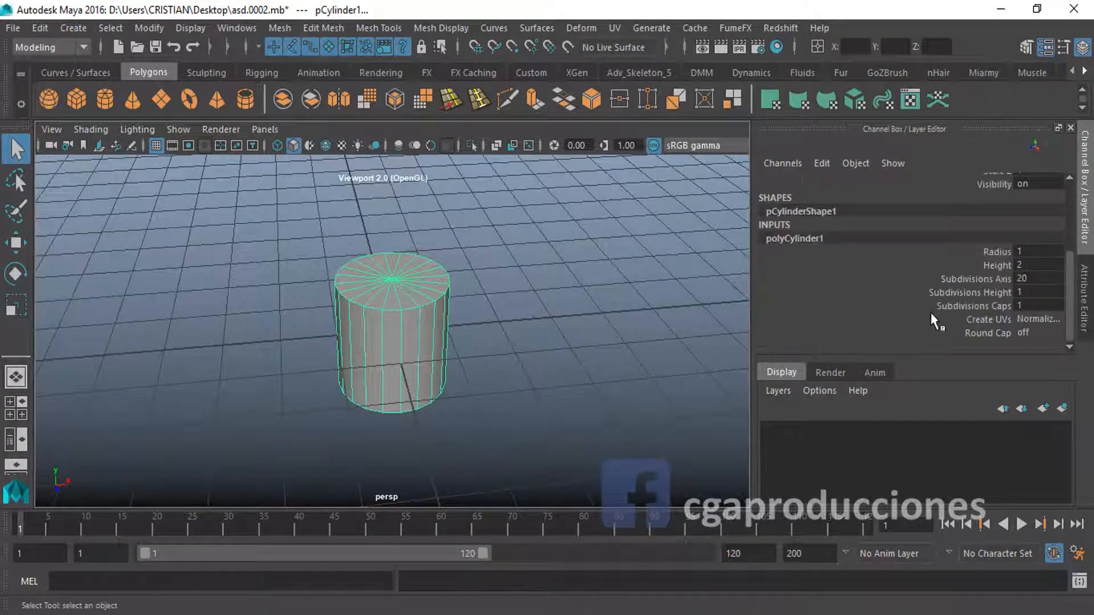
Try Subdivisions Axis values of 11, 15 and 20 on the new cylinder
{"action": "left_click", "coordinate": [975, 278]}
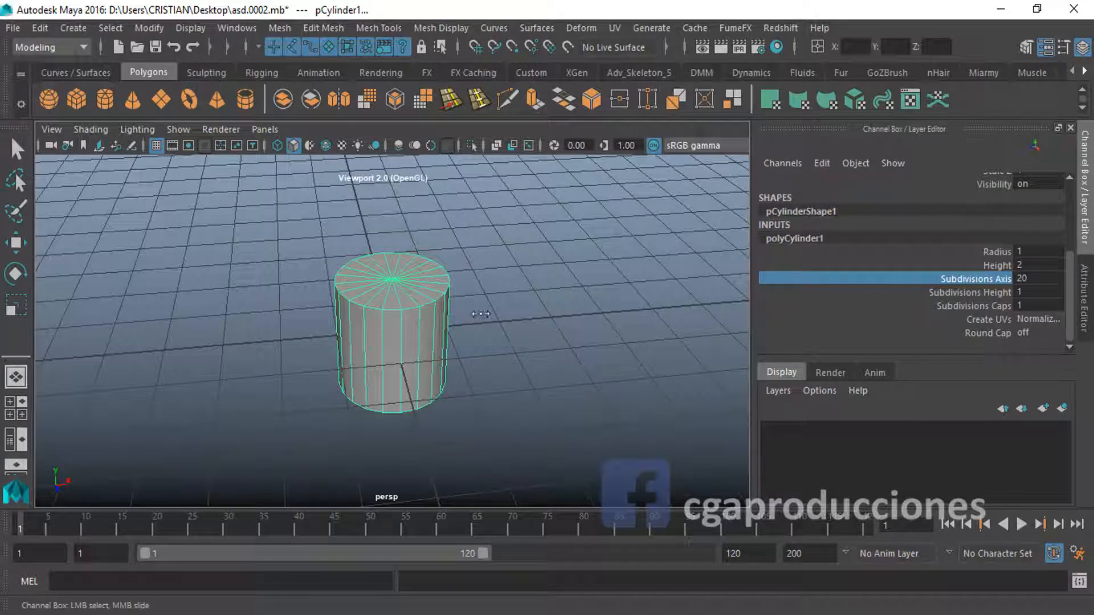
{"action": "middle_click_drag", "start_coordinate": [475, 319], "coordinate": [411, 349]}
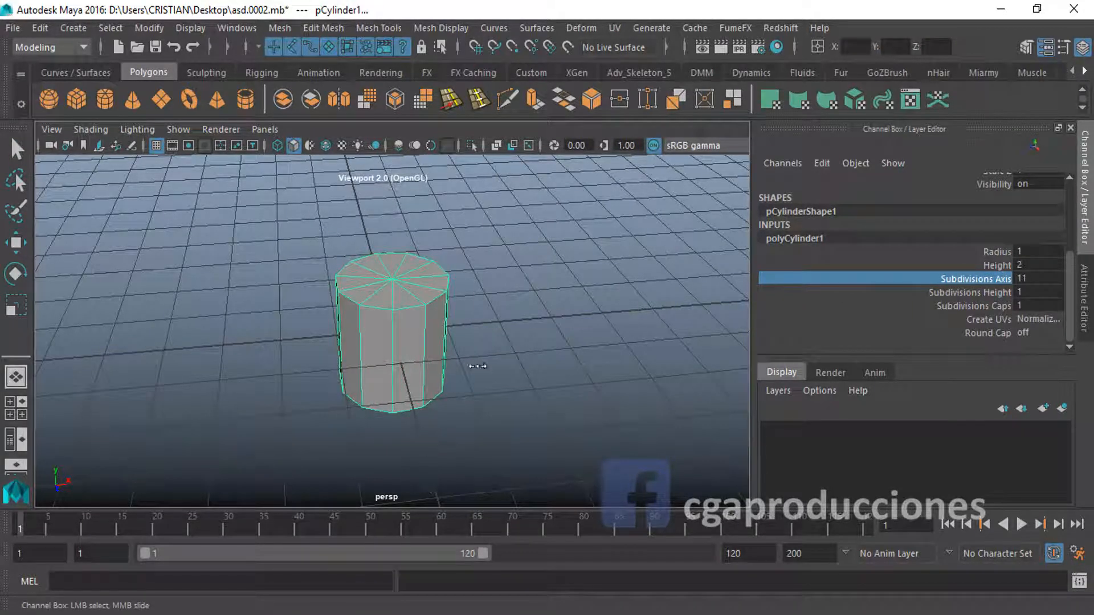
{"action": "middle_click_drag", "start_coordinate": [477, 367], "coordinate": [509, 418]}
{"action": "double_click", "coordinate": [1034, 279]}
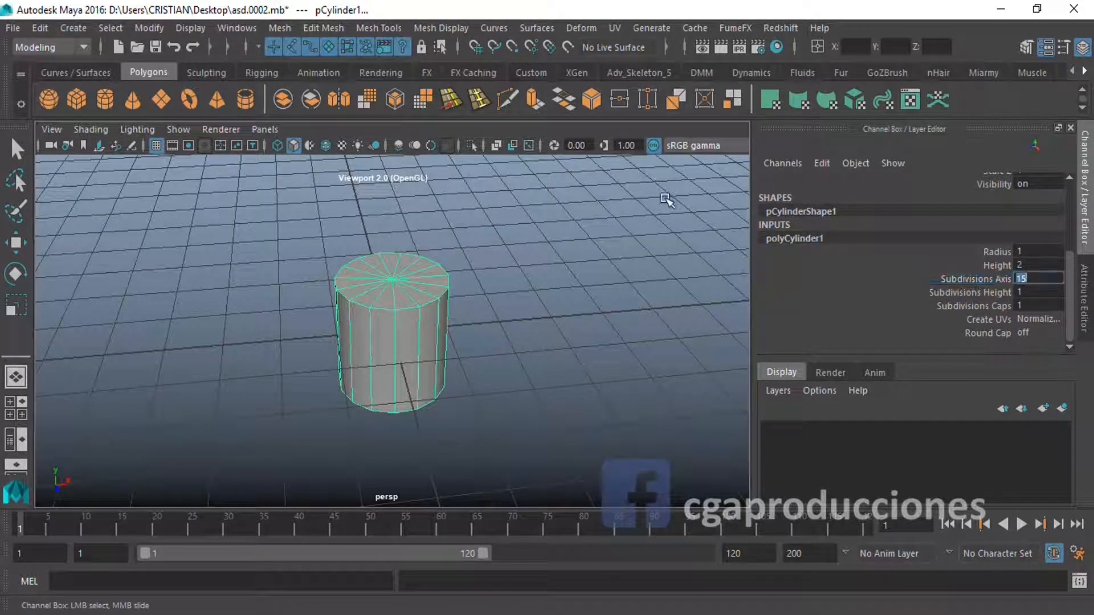
{"action": "type", "text": "20"}
{"action": "key", "text": "Return"}
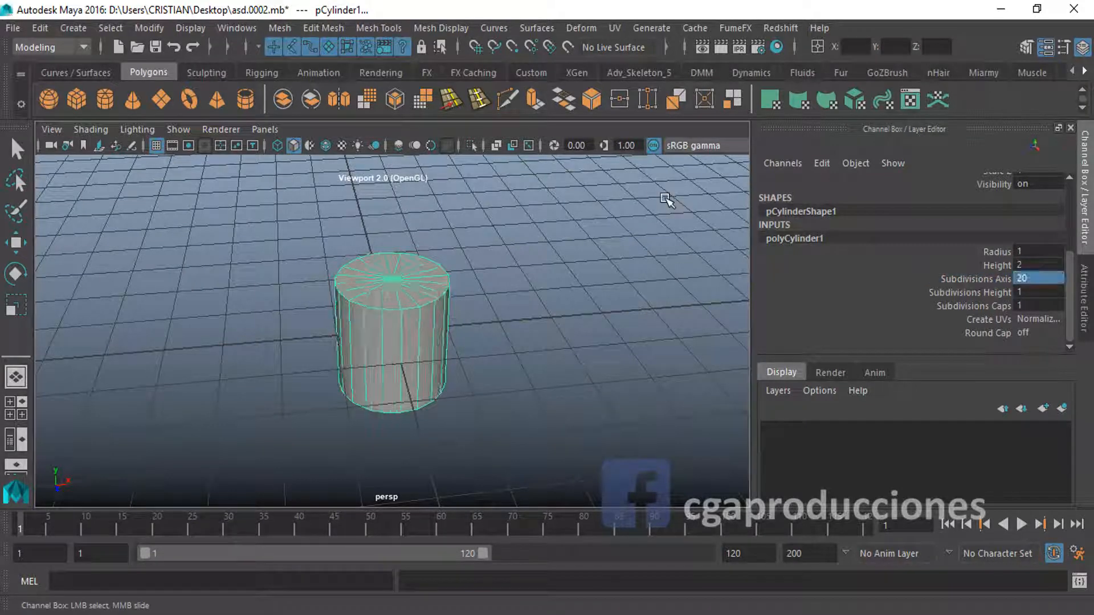
Set the cylinder's Subdivisions Axis to 10
{"action": "double_click", "coordinate": [1035, 278]}
{"action": "type", "text": "10"}
{"action": "key", "text": "Return"}
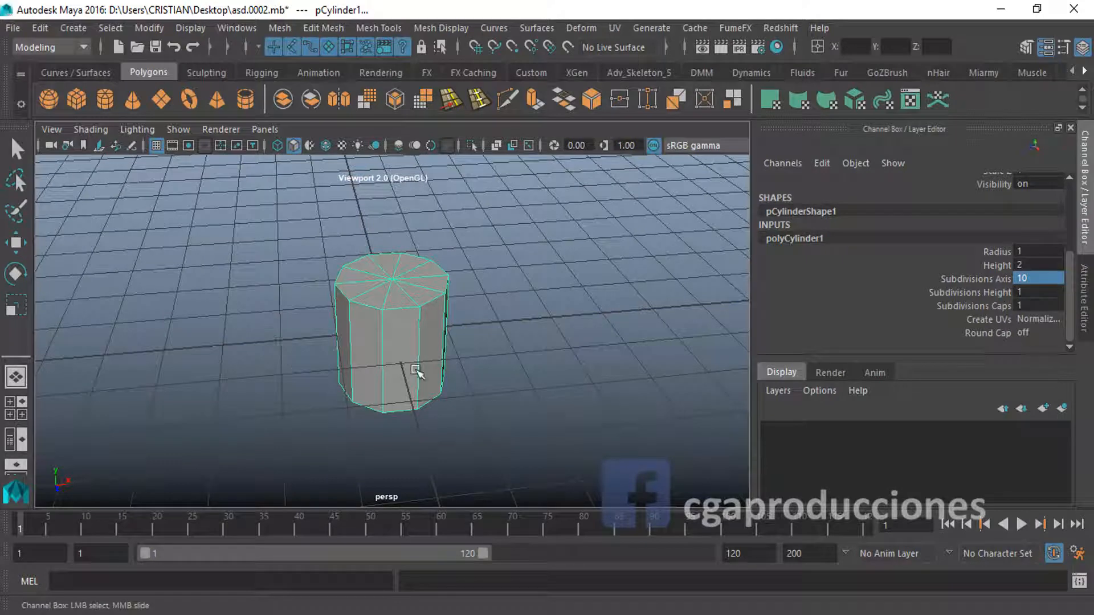
Set the cylinder's Subdivisions Caps to 0 and inspect its top cap from several angles
{"action": "right_click_drag", "start_coordinate": [344, 332], "coordinate": [478, 373], "text": "alt"}
{"action": "middle_click_drag", "start_coordinate": [396, 312], "coordinate": [398, 388], "text": "alt"}
{"action": "right_click_drag", "start_coordinate": [399, 388], "coordinate": [365, 330], "text": "alt"}
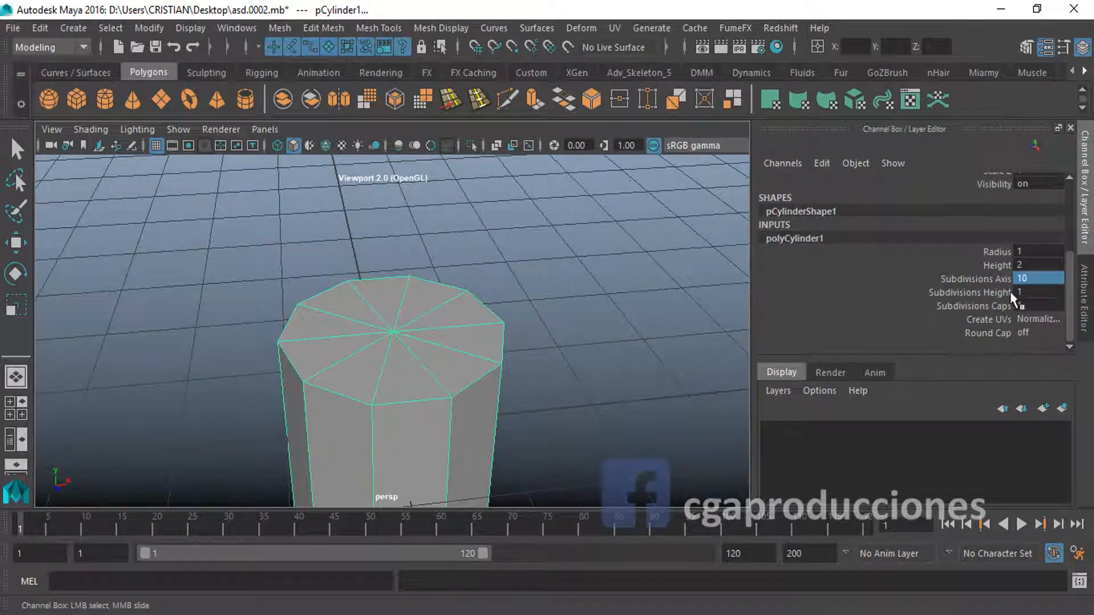
{"action": "left_click", "coordinate": [1025, 306]}
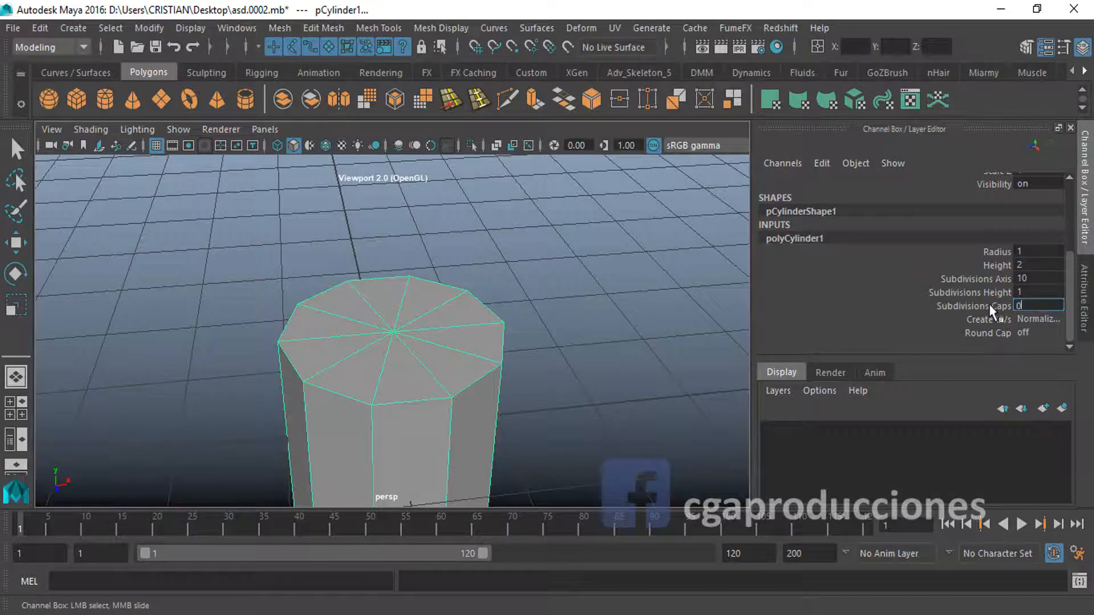
{"action": "key", "text": "Return"}
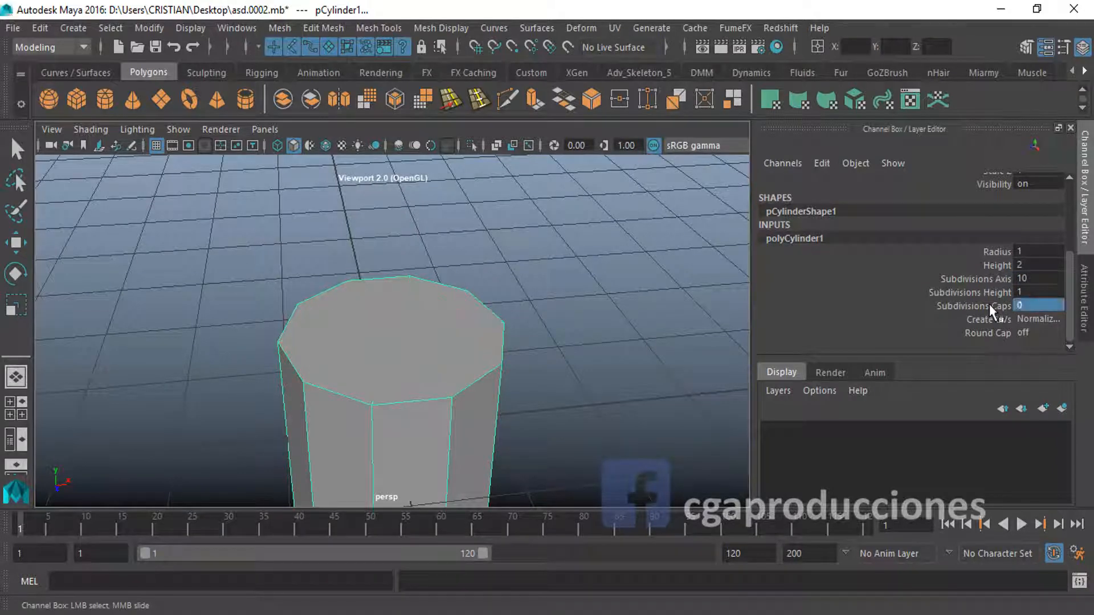
{"action": "left_click_drag", "start_coordinate": [489, 273], "coordinate": [476, 334], "text": "alt"}
{"action": "right_click_drag", "start_coordinate": [476, 333], "coordinate": [230, 310], "text": "alt"}
{"action": "left_click_drag", "start_coordinate": [356, 324], "coordinate": [437, 349], "text": "alt"}
{"action": "right_click_drag", "start_coordinate": [464, 356], "coordinate": [570, 378], "text": "alt"}
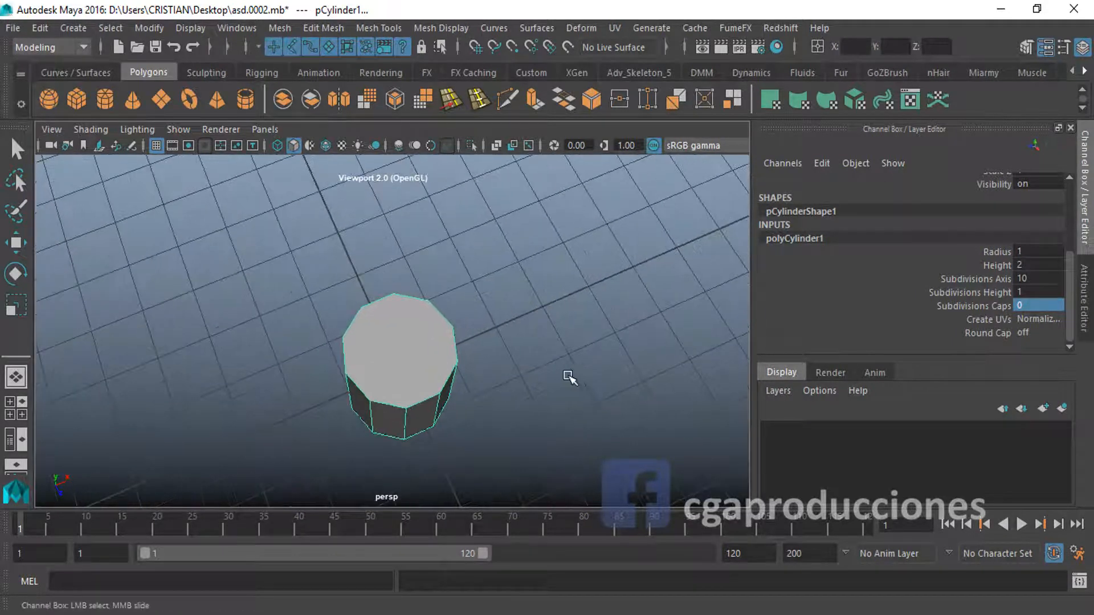
{"action": "scroll", "coordinate": [365, 342], "scroll_direction": "down", "scroll_amount": 2}
{"action": "left_click_drag", "start_coordinate": [379, 329], "coordinate": [374, 320], "text": "alt"}
In the front view, move the cylinder up to about Y 4.835, onto the Coca-Cola Zero reference can
{"action": "key", "text": "space"}
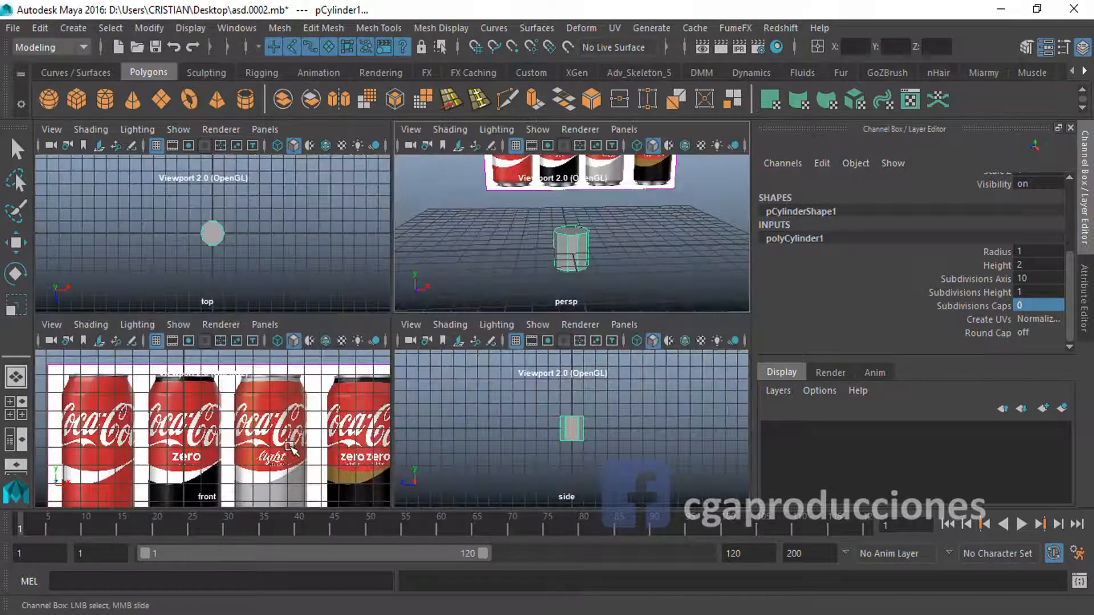
{"action": "key", "text": "space"}
{"action": "scroll", "coordinate": [371, 371], "scroll_direction": "down", "scroll_amount": 4}
{"action": "key", "text": "w"}
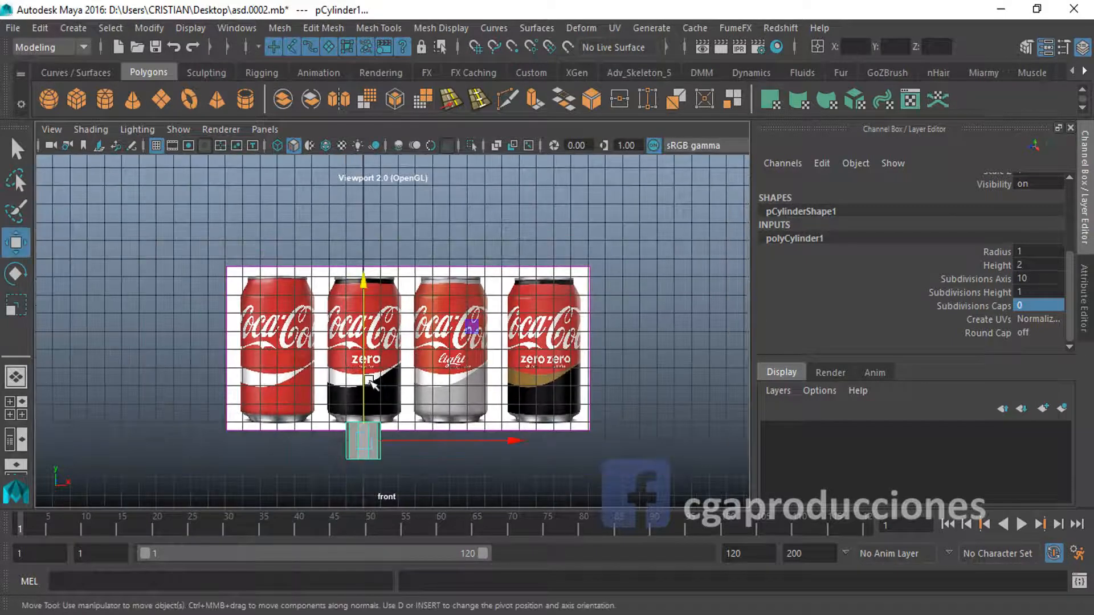
{"action": "left_click_drag", "start_coordinate": [365, 376], "coordinate": [364, 285]}
{"action": "scroll", "coordinate": [321, 386], "scroll_direction": "up", "scroll_amount": 4}
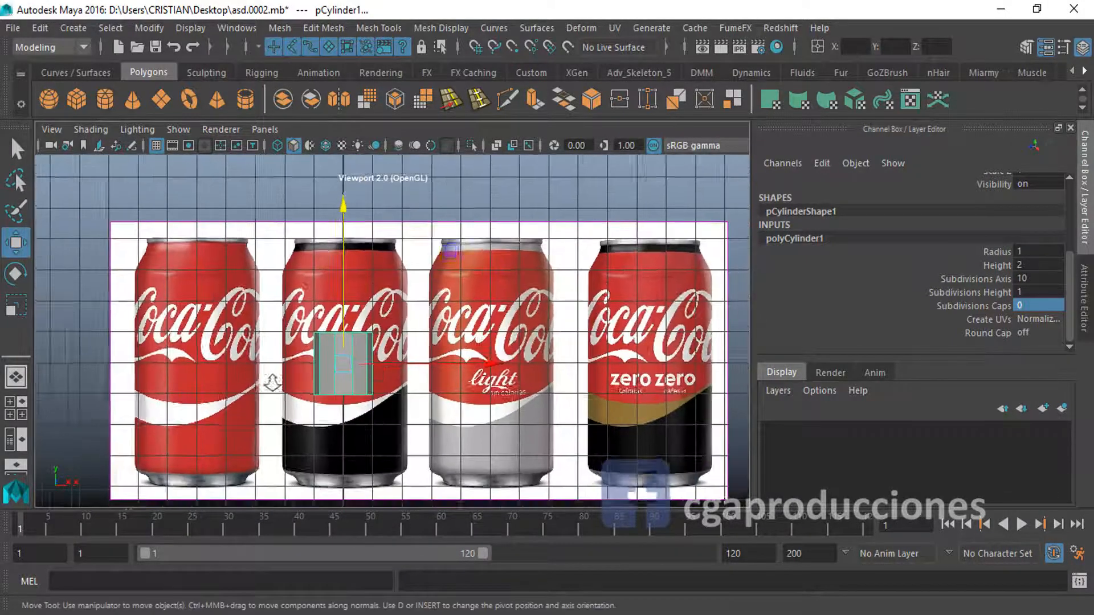
Scale the cylinder uniformly to about 2.144 so that its width matches the Coca-Cola Zero can
{"action": "key", "text": "r"}
{"action": "left_click_drag", "start_coordinate": [319, 383], "coordinate": [397, 376]}
{"action": "scroll", "coordinate": [397, 376], "scroll_direction": "down", "scroll_amount": 3}
{"action": "mouse_move", "coordinate": [342, 213]}
{"action": "left_mouse_down"}
{"action": "mouse_move", "coordinate": [337, 150]}
{"action": "mouse_move", "coordinate": [342, 213]}
{"action": "left_mouse_up"}
{"action": "key", "text": "w"}
{"action": "key", "text": "r"}
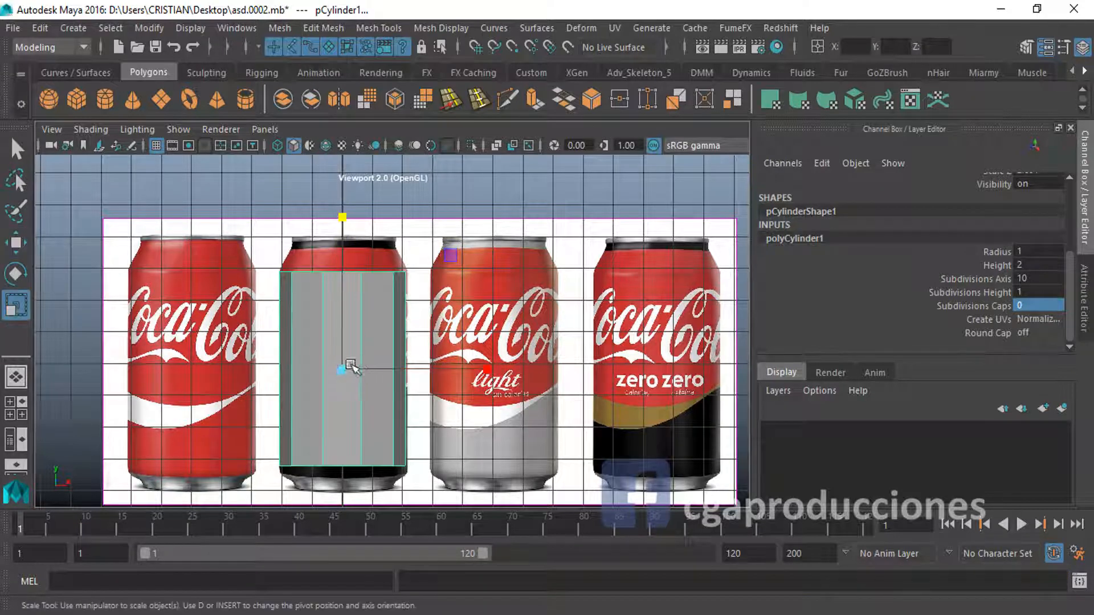
{"action": "left_click_drag", "start_coordinate": [346, 368], "coordinate": [349, 371]}
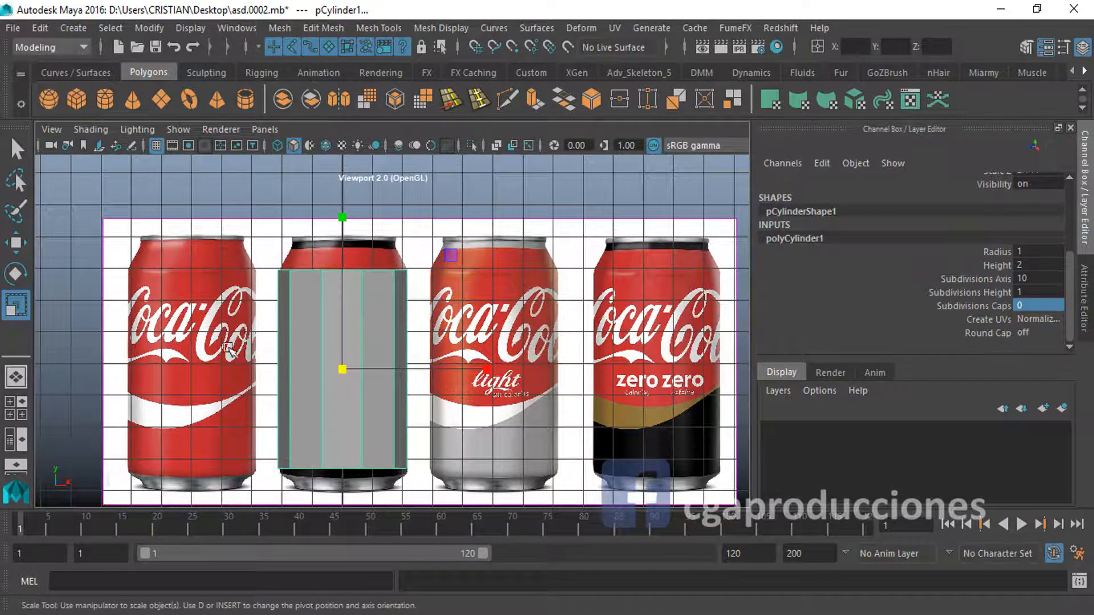
In the perspective view, duplicate the cylinder and move the copy along X to about 8.942
{"action": "key", "text": "space"}
{"action": "key", "text": "space"}
{"action": "left_click_drag", "start_coordinate": [354, 288], "coordinate": [356, 332], "text": "alt"}
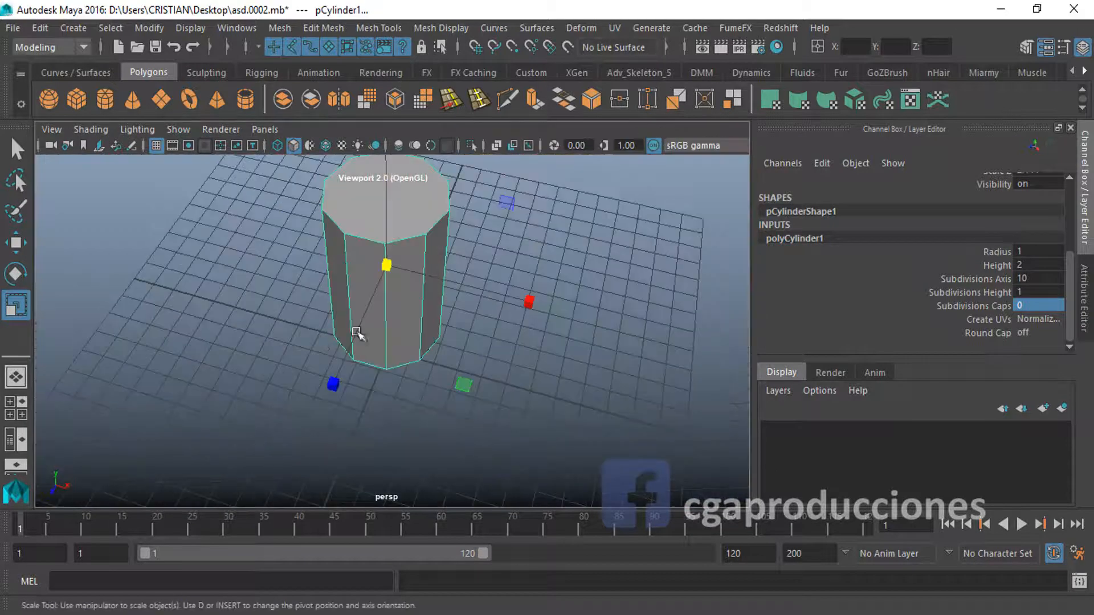
{"action": "left_click", "coordinate": [529, 359]}
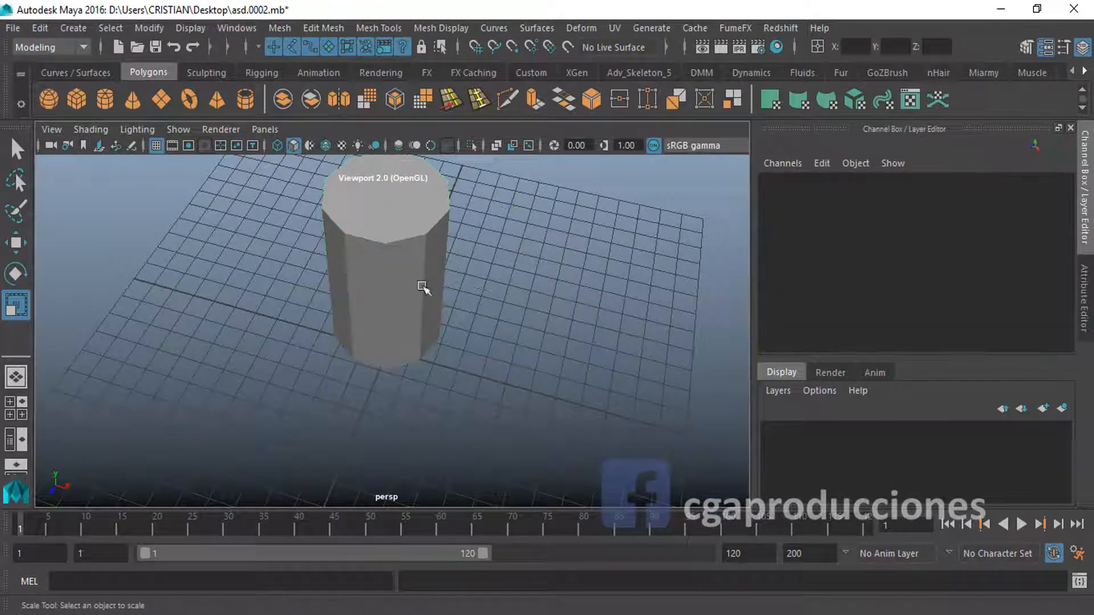
{"action": "left_click", "coordinate": [423, 288]}
{"action": "left_click_drag", "start_coordinate": [422, 288], "coordinate": [318, 288], "text": "alt"}
{"action": "key", "text": "ctrl+d"}
{"action": "key", "text": "w"}
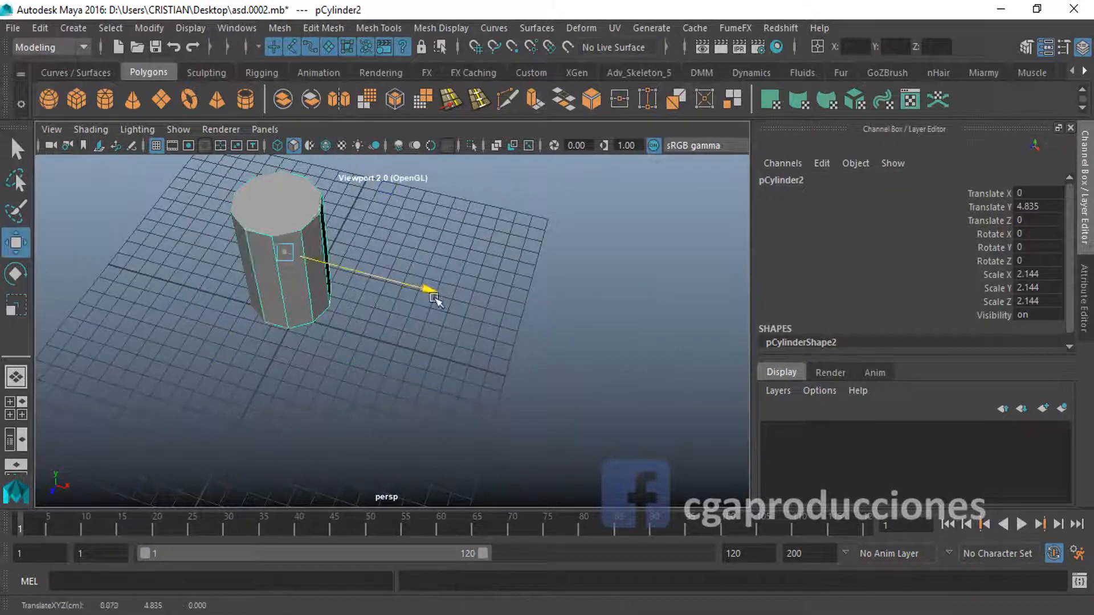
{"action": "left_click_drag", "start_coordinate": [428, 293], "coordinate": [604, 337]}
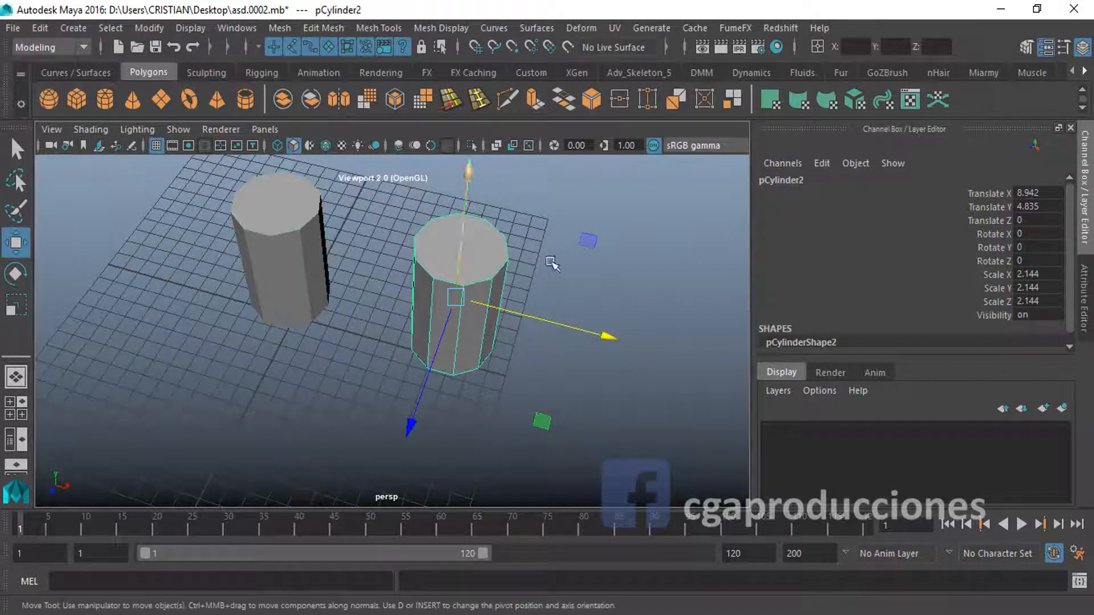
Compare the channels of both cylinders, delete the duplicate, and reselect the original in the front view
{"action": "scroll", "coordinate": [886, 292], "scroll_direction": "down", "scroll_amount": 1}
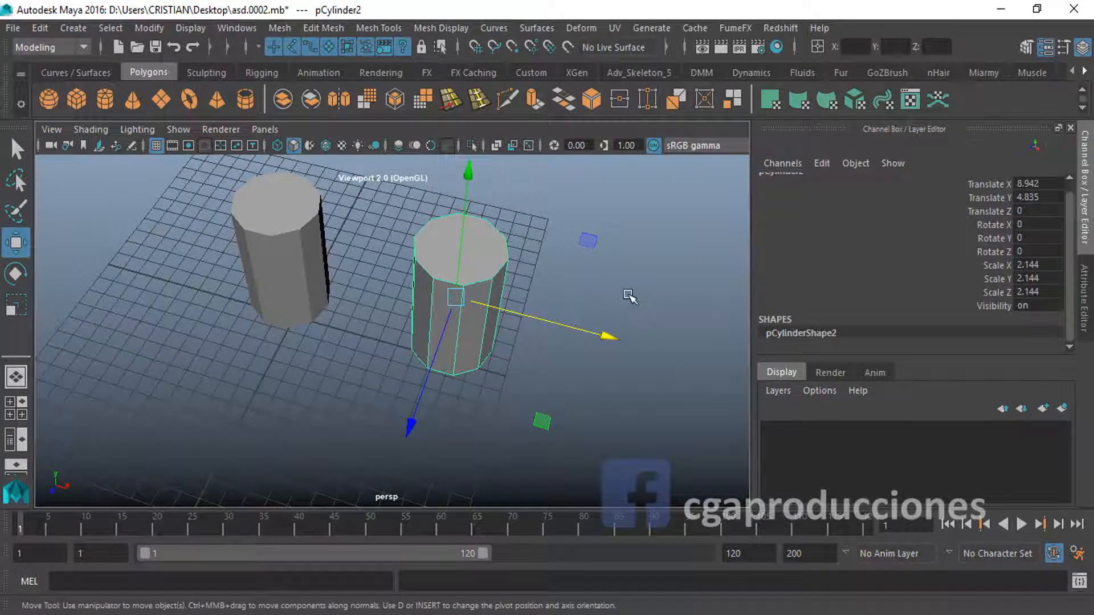
{"action": "left_click", "coordinate": [281, 261]}
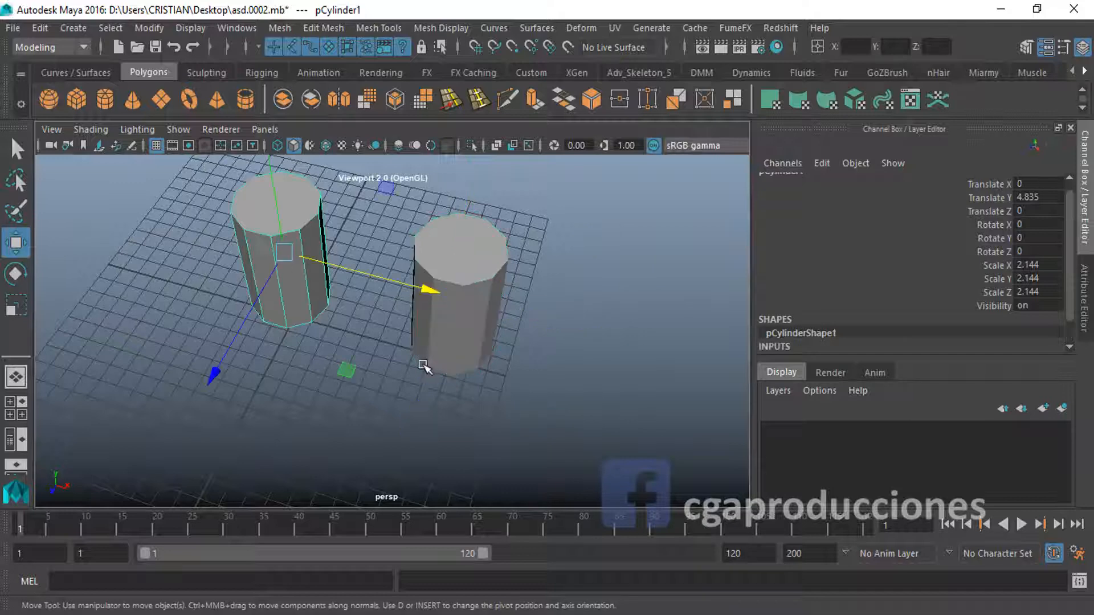
{"action": "left_click", "coordinate": [448, 346]}
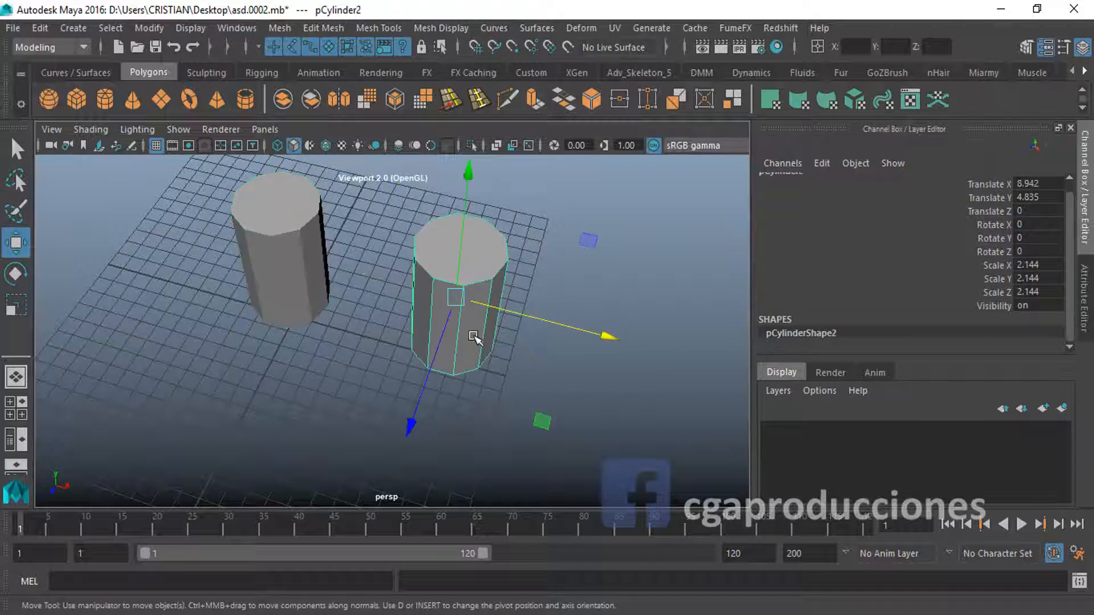
{"action": "key", "text": "Delete"}
{"action": "left_click", "coordinate": [260, 259]}
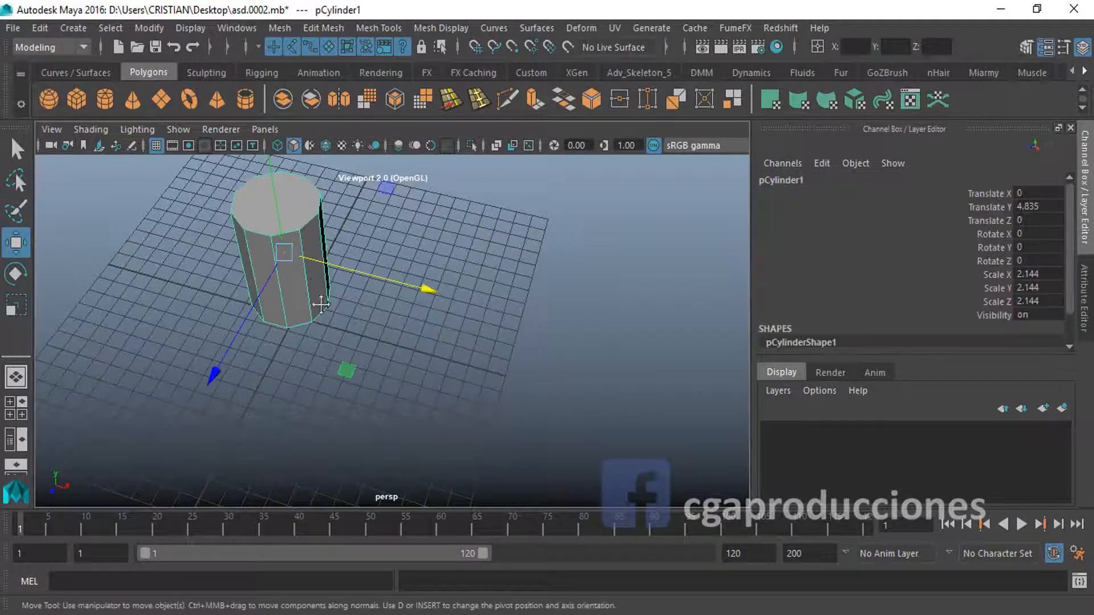
{"action": "left_click_drag", "start_coordinate": [320, 305], "coordinate": [501, 342], "text": "alt"}
{"action": "key", "text": "space"}
{"action": "key", "text": "space"}
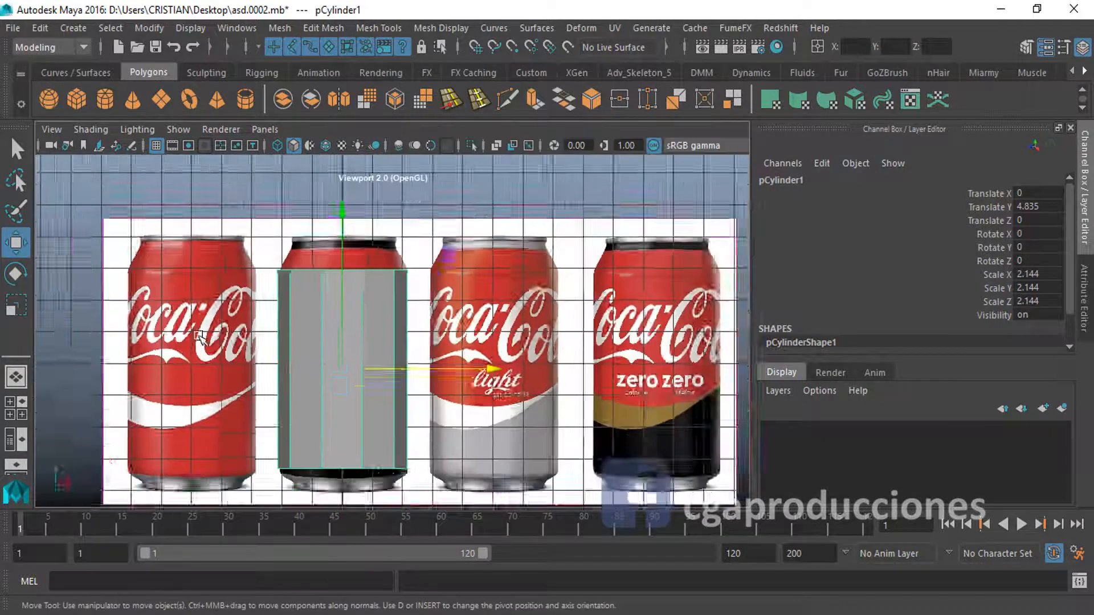
{"action": "scroll", "coordinate": [319, 351], "scroll_direction": "up", "scroll_amount": 3}
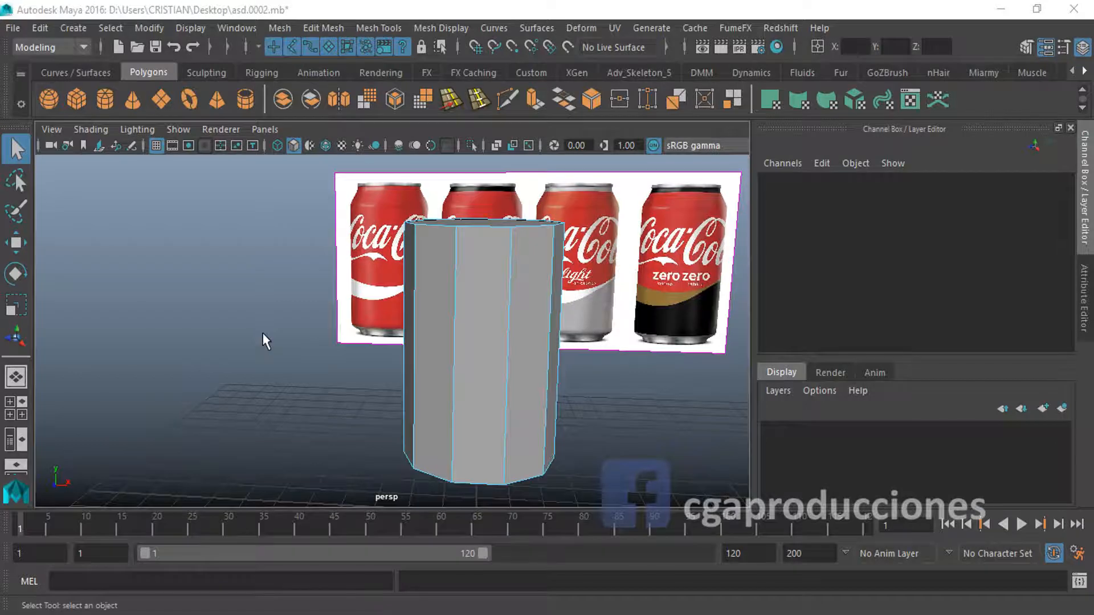
Try stretching the whole cylinder vertically to the reference can's upper rim in the front view, and undo the scale
{"action": "left_click_drag", "start_coordinate": [266, 341], "coordinate": [338, 324], "text": "alt"}
{"action": "key", "text": "space"}
{"action": "key", "text": "space"}
{"action": "scroll", "coordinate": [248, 243], "scroll_direction": "up", "scroll_amount": 1}
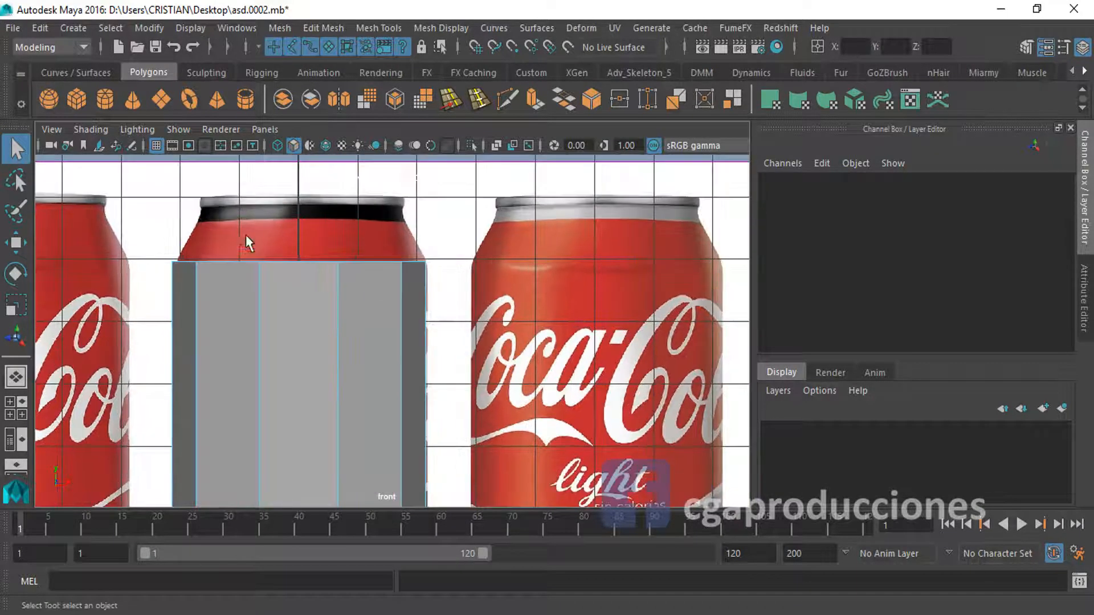
{"action": "right_click_drag", "start_coordinate": [303, 309], "coordinate": [388, 142]}
{"action": "right_click_drag", "start_coordinate": [279, 313], "coordinate": [329, 122]}
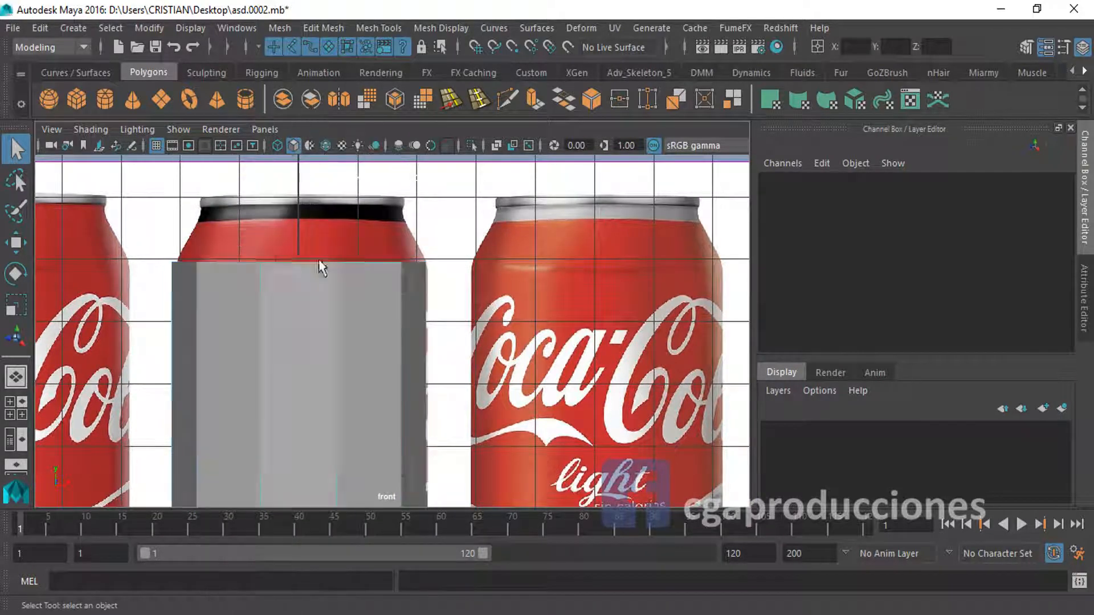
{"action": "left_click", "coordinate": [319, 263]}
{"action": "key", "text": "r"}
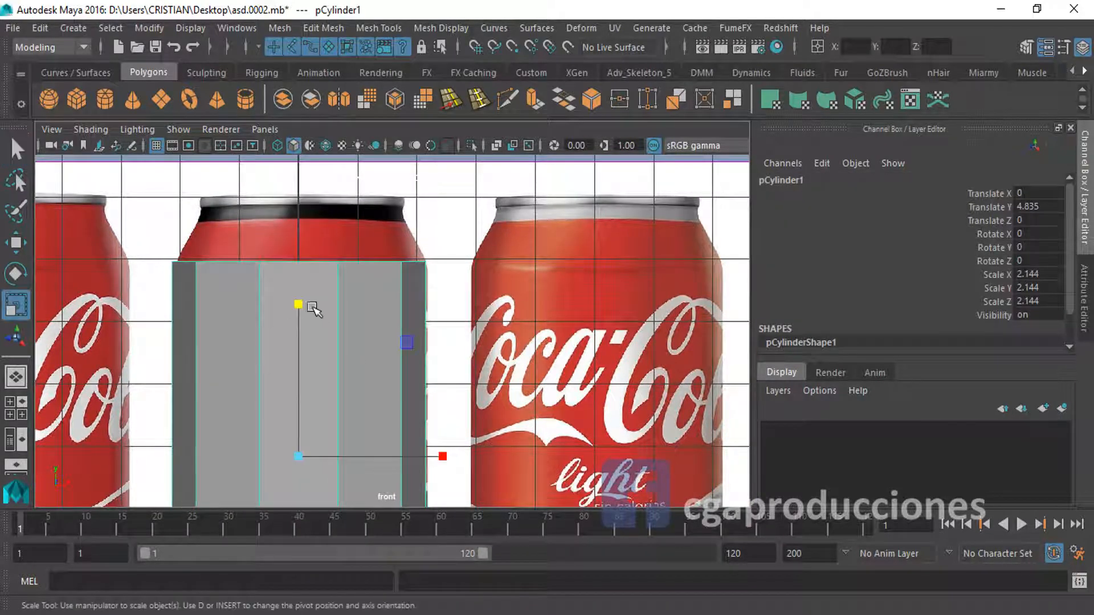
{"action": "left_click_drag", "start_coordinate": [298, 304], "coordinate": [294, 255]}
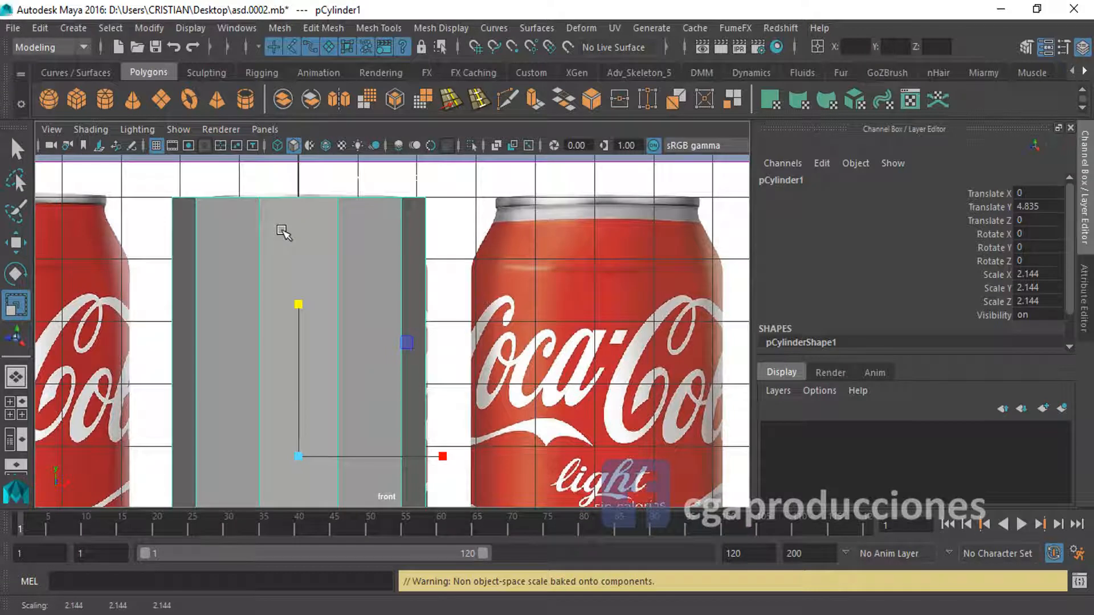
{"action": "key", "text": "ctrl+z"}
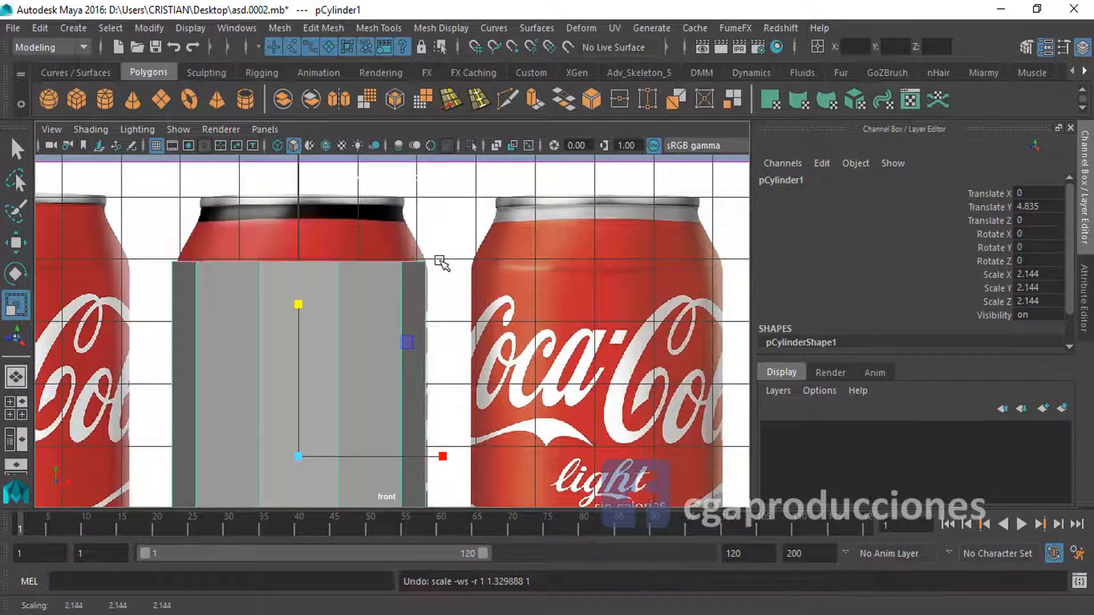
Turn on X-Ray shading in the front view, and briefly try it in the perspective view
{"action": "left_click", "coordinate": [497, 146]}
{"action": "left_click", "coordinate": [499, 147]}
{"action": "left_click", "coordinate": [498, 147]}
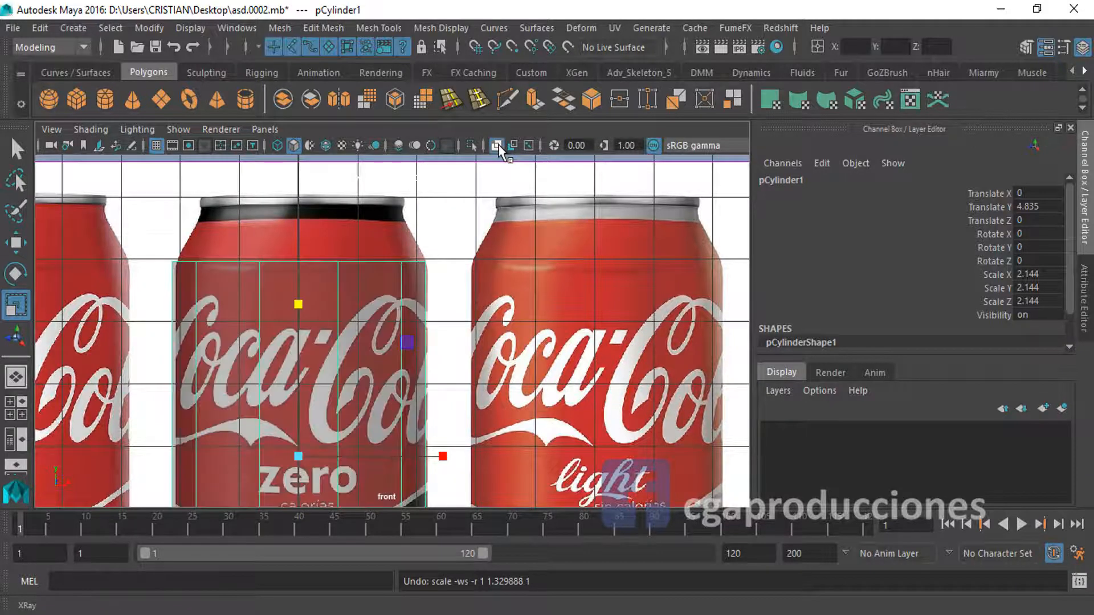
{"action": "key", "text": "space"}
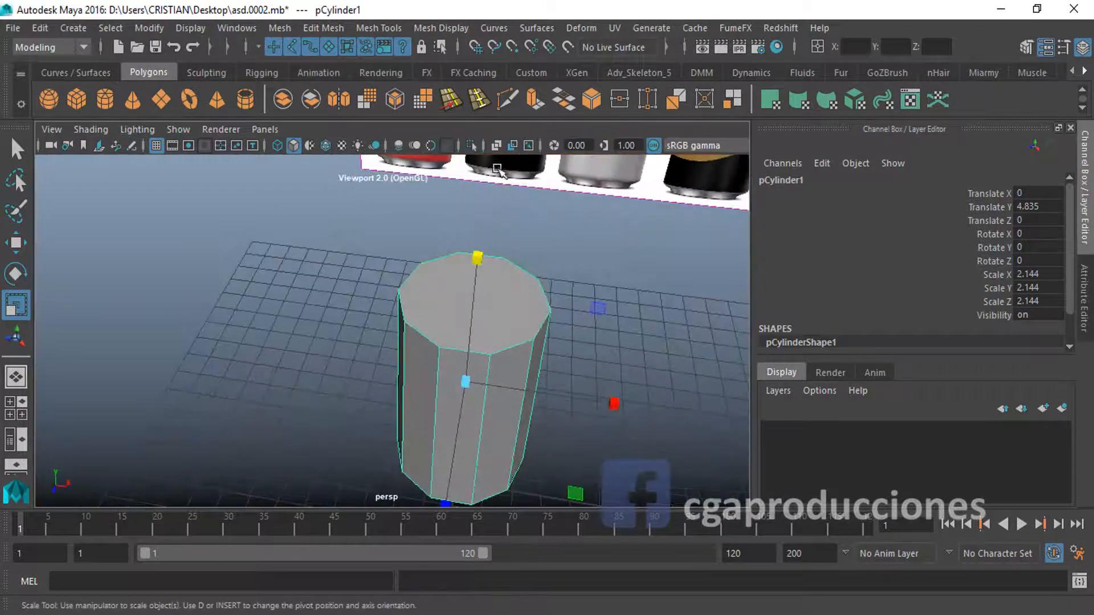
{"action": "left_click", "coordinate": [498, 146]}
{"action": "left_click", "coordinate": [497, 146]}
Put the cylinder in face selection mode and select its top cap face in the perspective view
{"action": "left_click_drag", "start_coordinate": [457, 281], "coordinate": [353, 312], "text": "alt"}
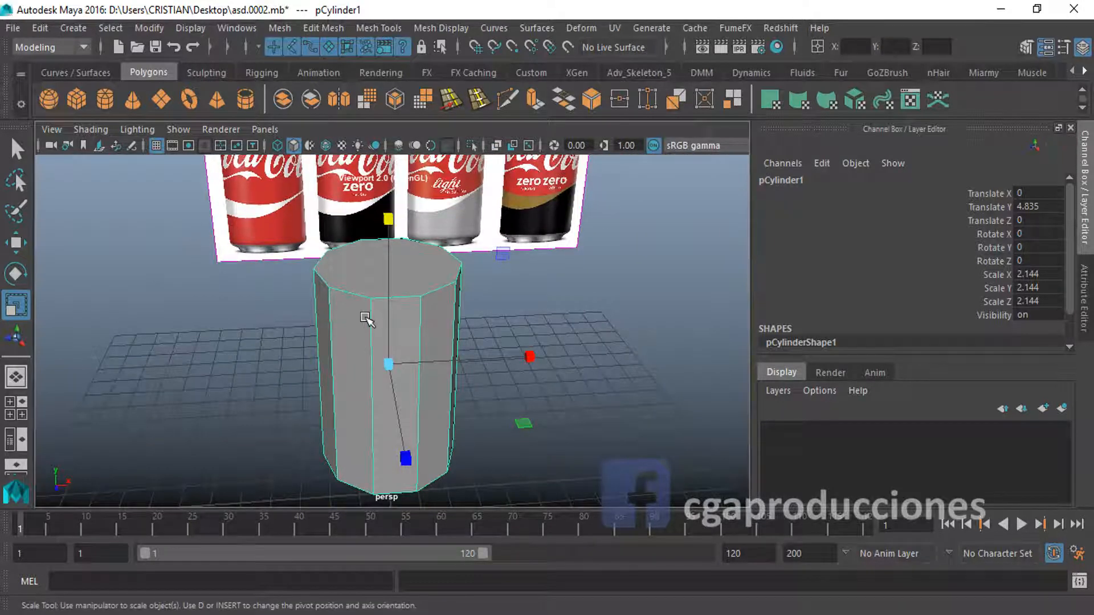
{"action": "right_click_drag", "start_coordinate": [364, 285], "coordinate": [450, 202]}
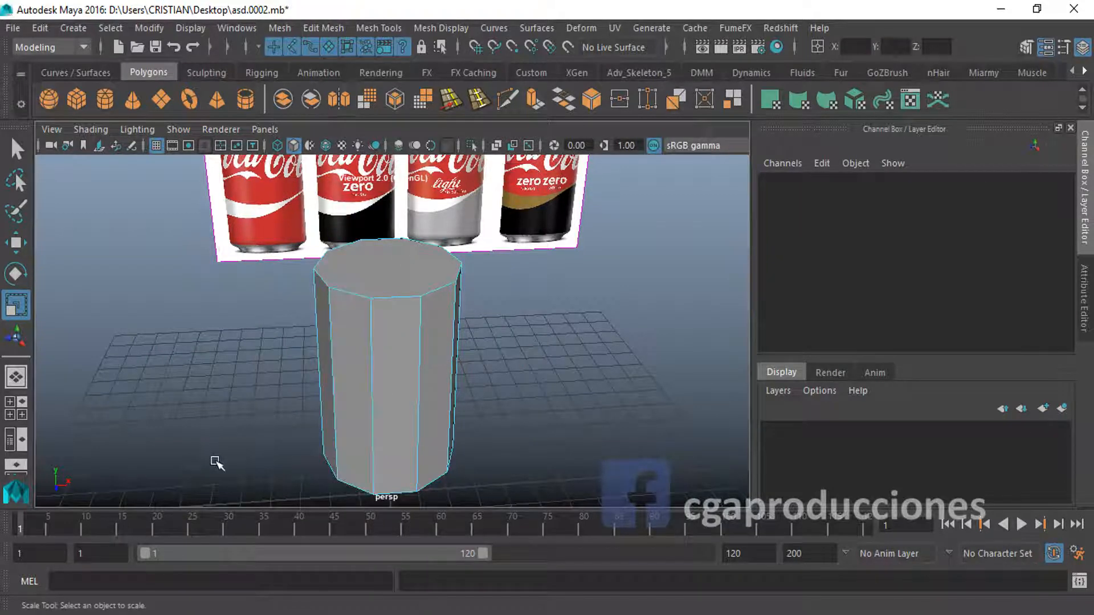
{"action": "left_click_drag", "start_coordinate": [247, 363], "coordinate": [230, 369], "text": "alt"}
{"action": "middle_click_drag", "start_coordinate": [220, 375], "coordinate": [191, 406], "text": "alt"}
{"action": "right_click_drag", "start_coordinate": [191, 406], "coordinate": [316, 394], "text": "alt"}
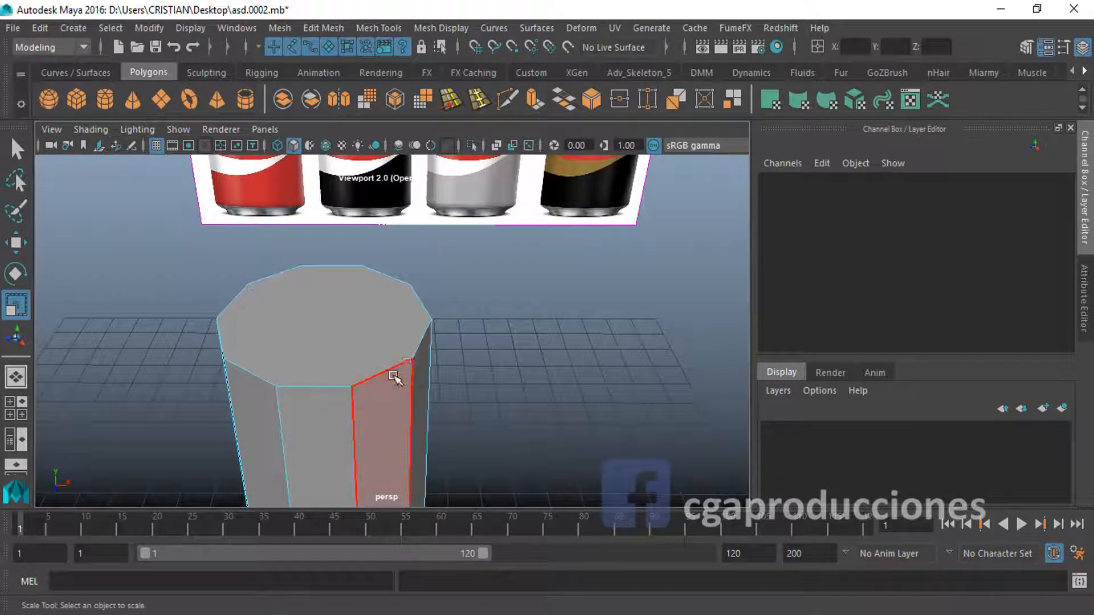
{"action": "left_click", "coordinate": [290, 323]}
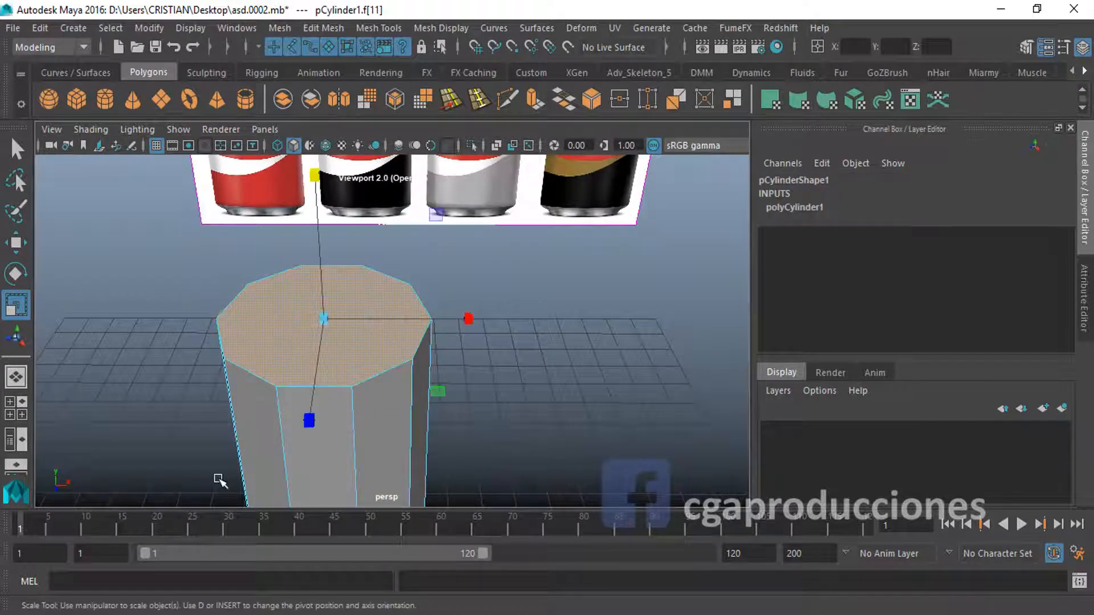
Return the cylinder to object mode and review the available component modes, such as Vertex, Edge and Face
{"action": "right_click_drag", "start_coordinate": [281, 325], "coordinate": [364, 139]}
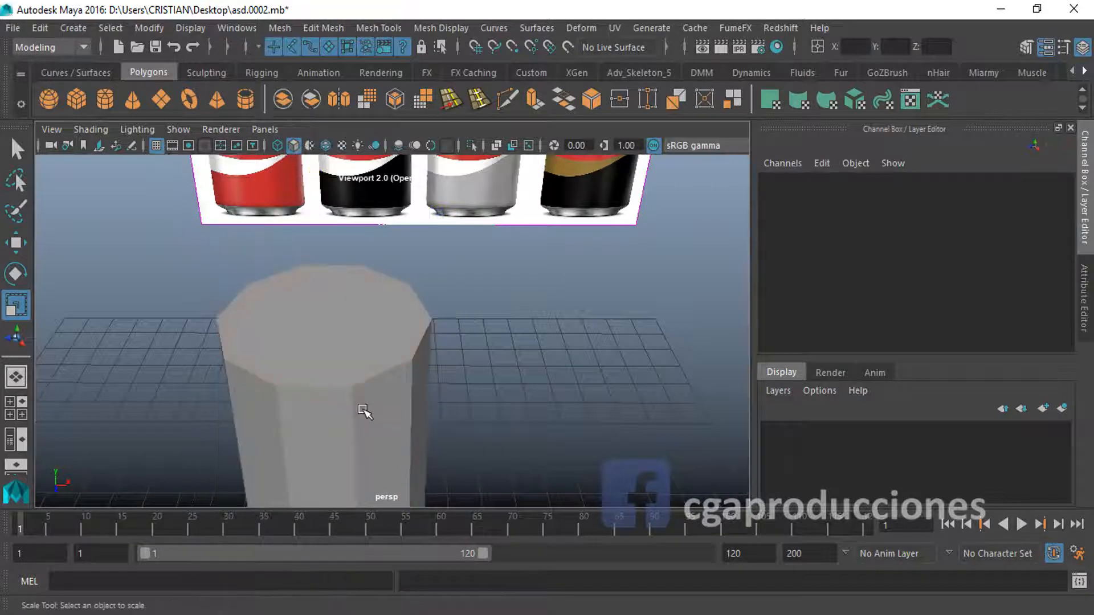
{"action": "right_click_drag", "start_coordinate": [364, 412], "coordinate": [370, 109]}
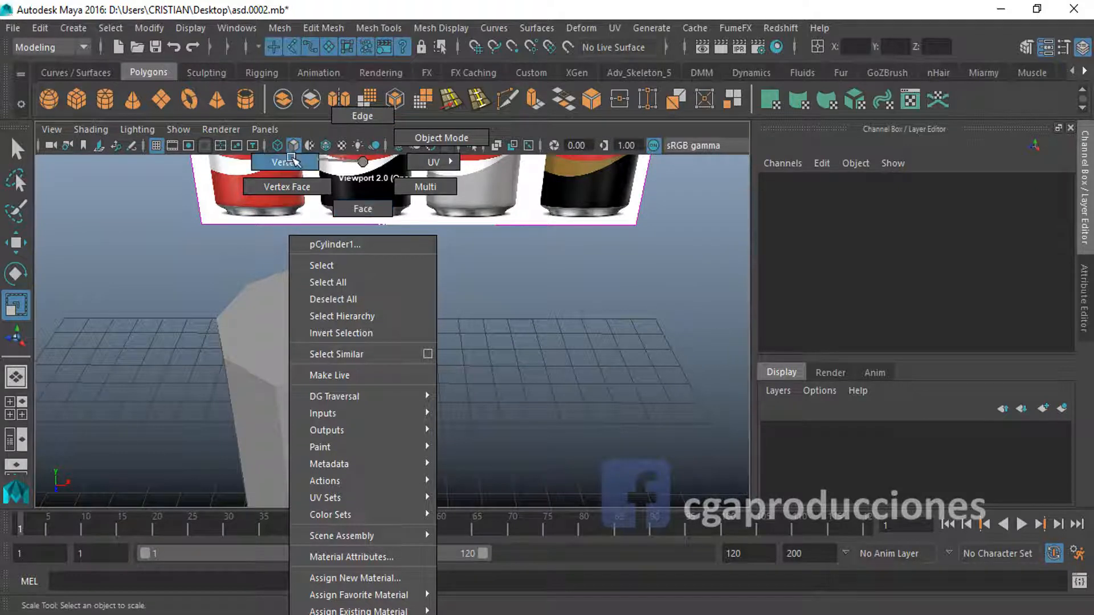
{"action": "right_click_drag", "start_coordinate": [363, 116], "coordinate": [363, 162]}
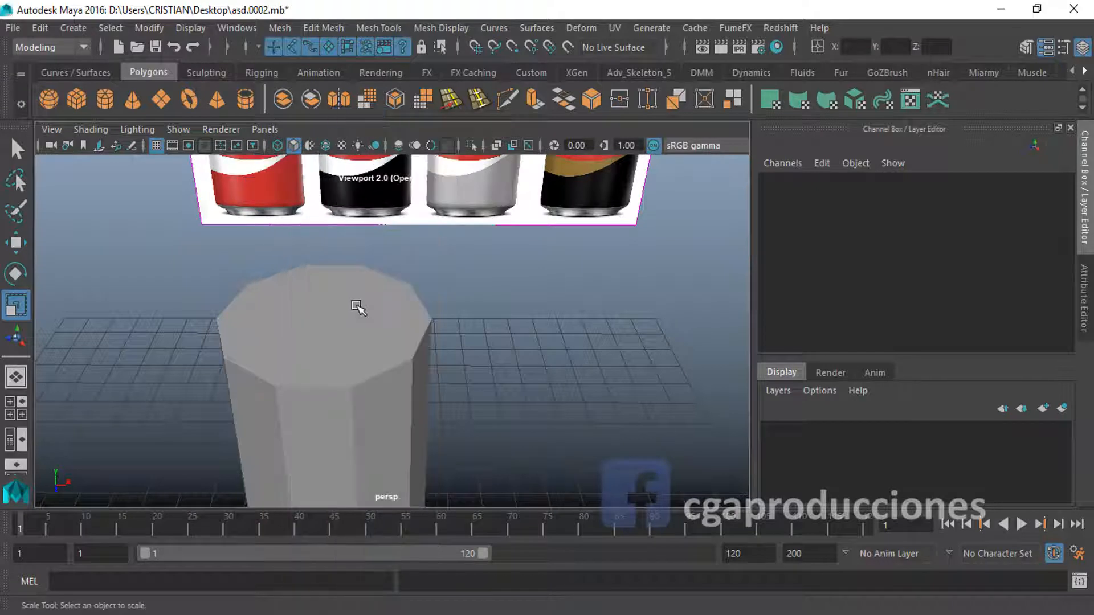
{"action": "right_click", "coordinate": [360, 323]}
{"action": "mouse_move", "coordinate": [354, 181]}
{"action": "right_mouse_down"}
{"action": "mouse_move", "coordinate": [365, 120]}
{"action": "mouse_move", "coordinate": [294, 165]}
{"action": "mouse_move", "coordinate": [355, 220]}
{"action": "mouse_move", "coordinate": [357, 134]}
{"action": "mouse_move", "coordinate": [356, 165]}
{"action": "right_mouse_up"}
Select the cylinder's top face in face selection mode and apply Extrude to it
{"action": "right_click_drag", "start_coordinate": [331, 335], "coordinate": [349, 216]}
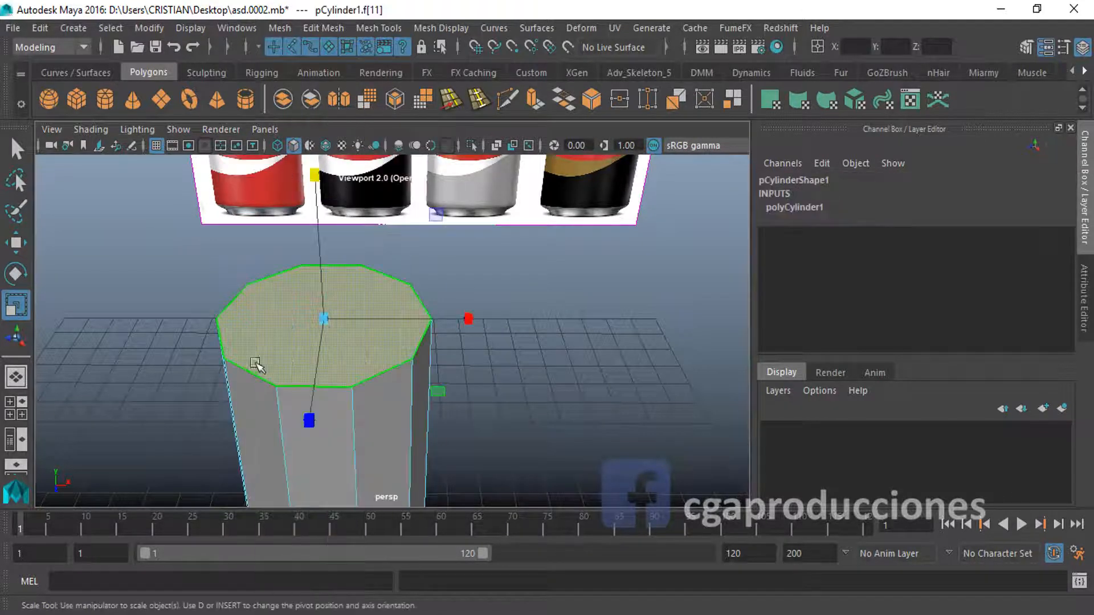
{"action": "left_click", "coordinate": [538, 107]}
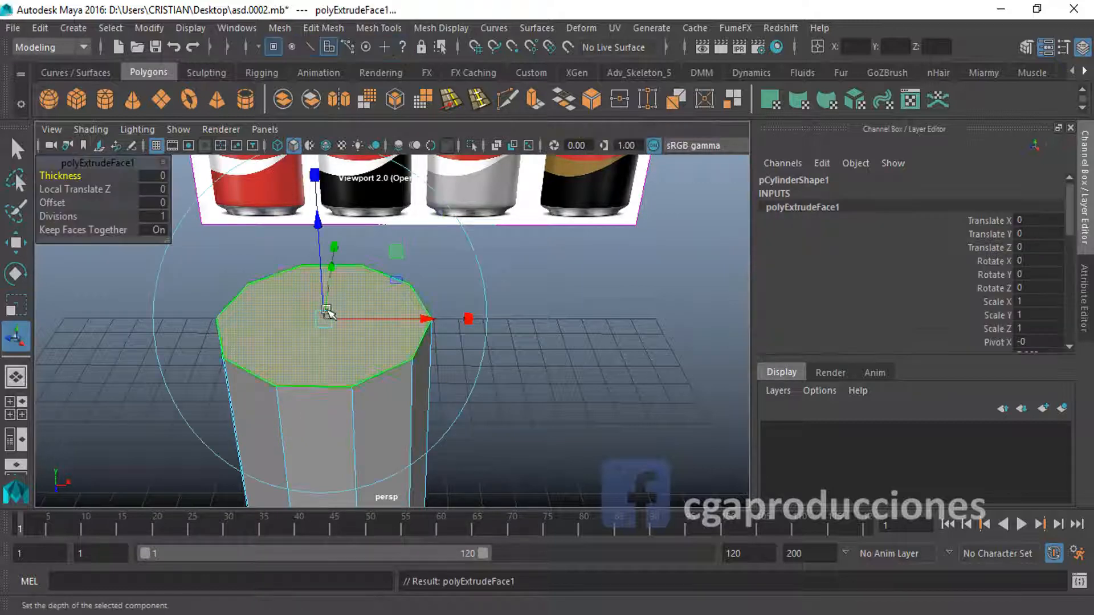
{"action": "left_click_drag", "start_coordinate": [313, 311], "coordinate": [376, 240], "text": "alt"}
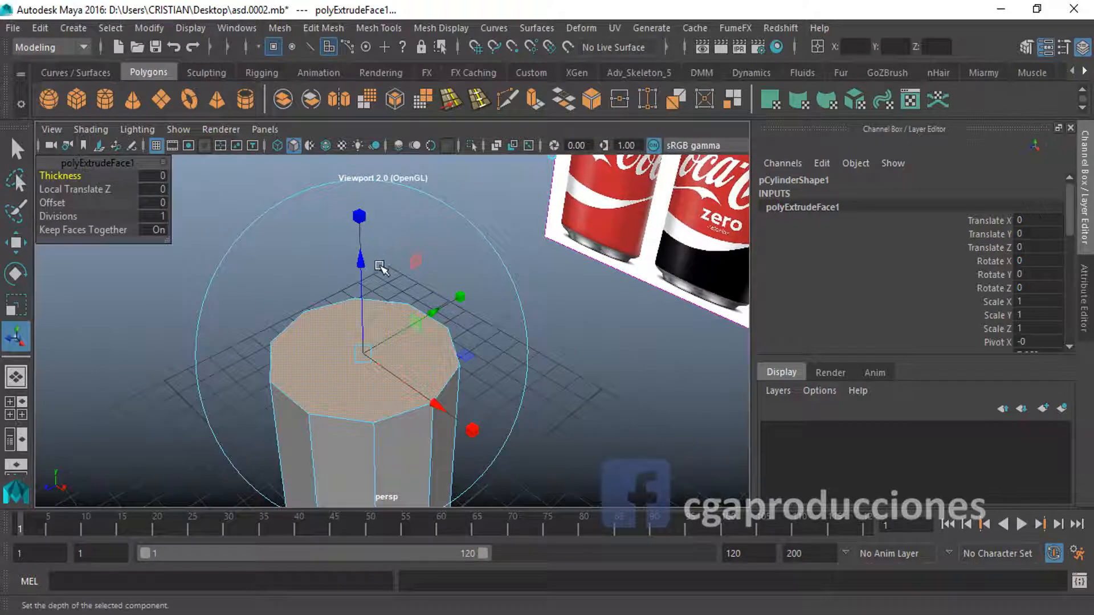
Try moving the extruded top face along each of its local axes, undoing every move
{"action": "left_click_drag", "start_coordinate": [361, 258], "coordinate": [358, 184]}
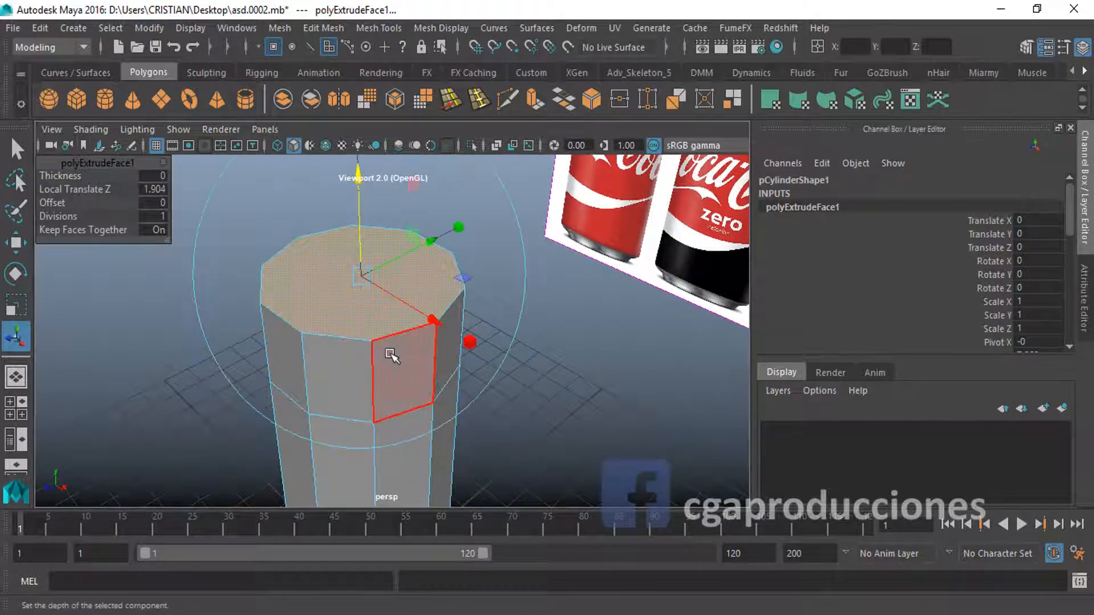
{"action": "key", "text": "ctrl+z"}
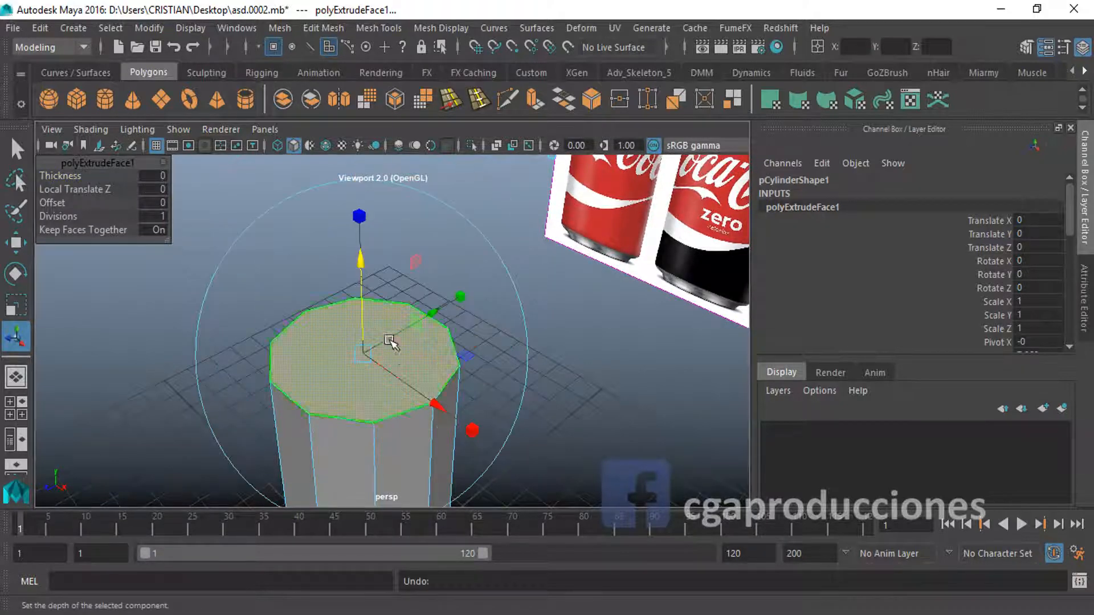
{"action": "left_click_drag", "start_coordinate": [437, 405], "coordinate": [526, 472]}
{"action": "key", "text": "ctrl+z"}
{"action": "left_click_drag", "start_coordinate": [437, 317], "coordinate": [485, 274]}
{"action": "key", "text": "ctrl+z"}
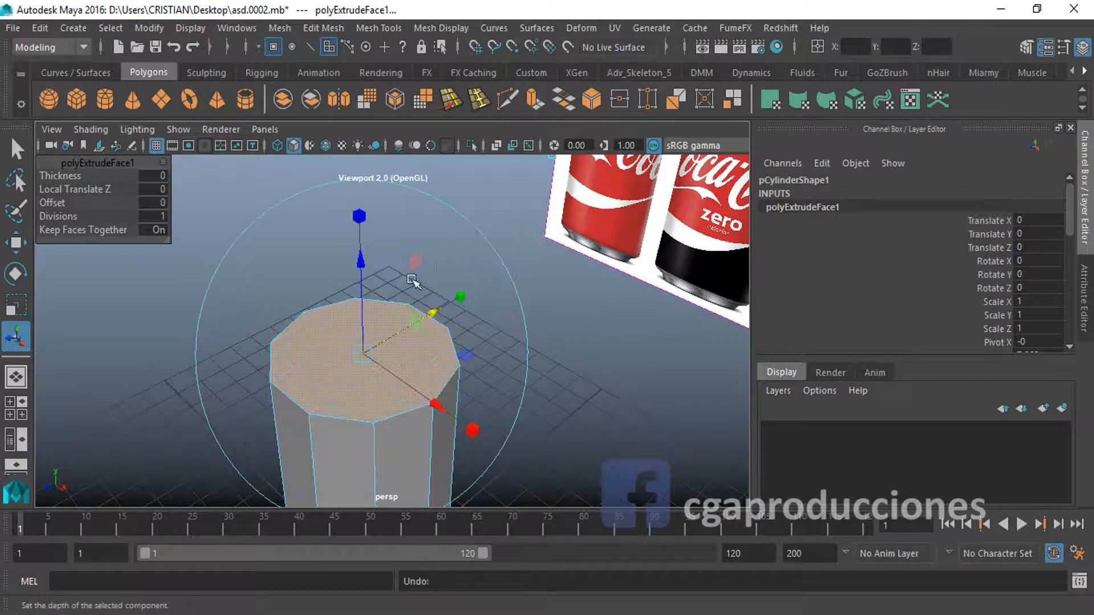
Try scaling the extruded top face along its individual local axes, undoing each change
{"action": "mouse_move", "coordinate": [360, 261]}
{"action": "left_mouse_down"}
{"action": "mouse_move", "coordinate": [366, 171]}
{"action": "mouse_move", "coordinate": [362, 260]}
{"action": "left_mouse_up"}
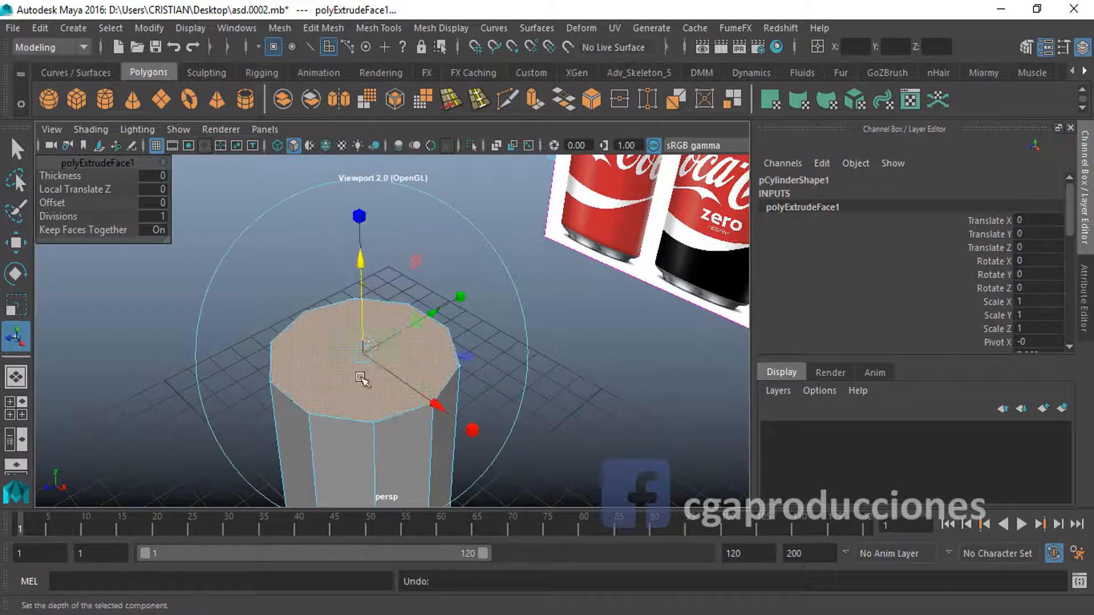
{"action": "scroll", "coordinate": [361, 371], "scroll_direction": "up", "scroll_amount": 3}
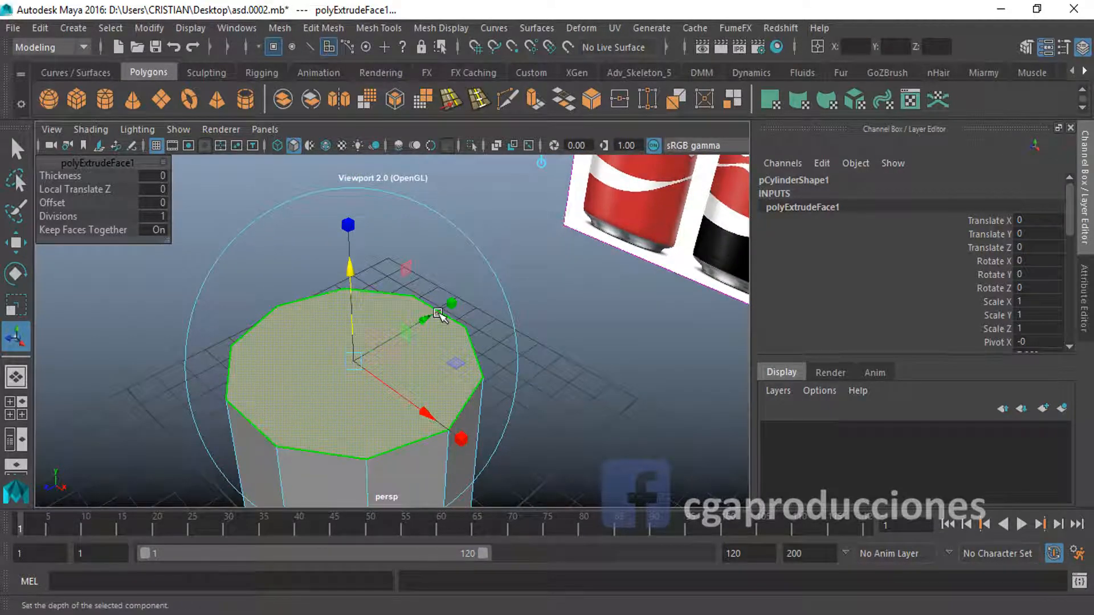
{"action": "left_click_drag", "start_coordinate": [451, 304], "coordinate": [386, 345]}
{"action": "key", "text": "ctrl+z"}
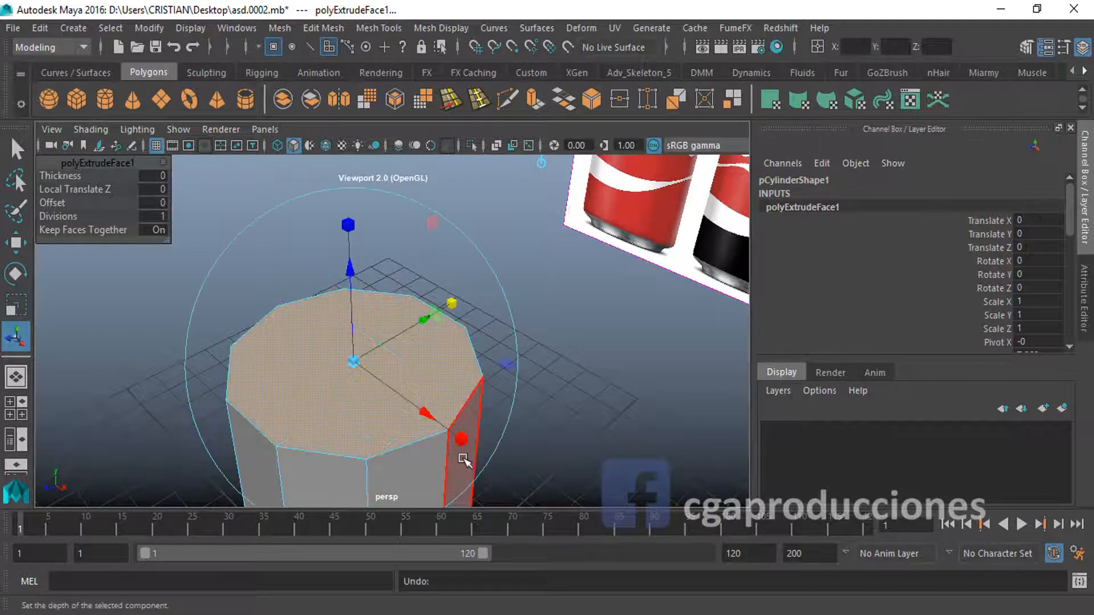
{"action": "left_click_drag", "start_coordinate": [462, 440], "coordinate": [407, 393]}
{"action": "key", "text": "ctrl+z"}
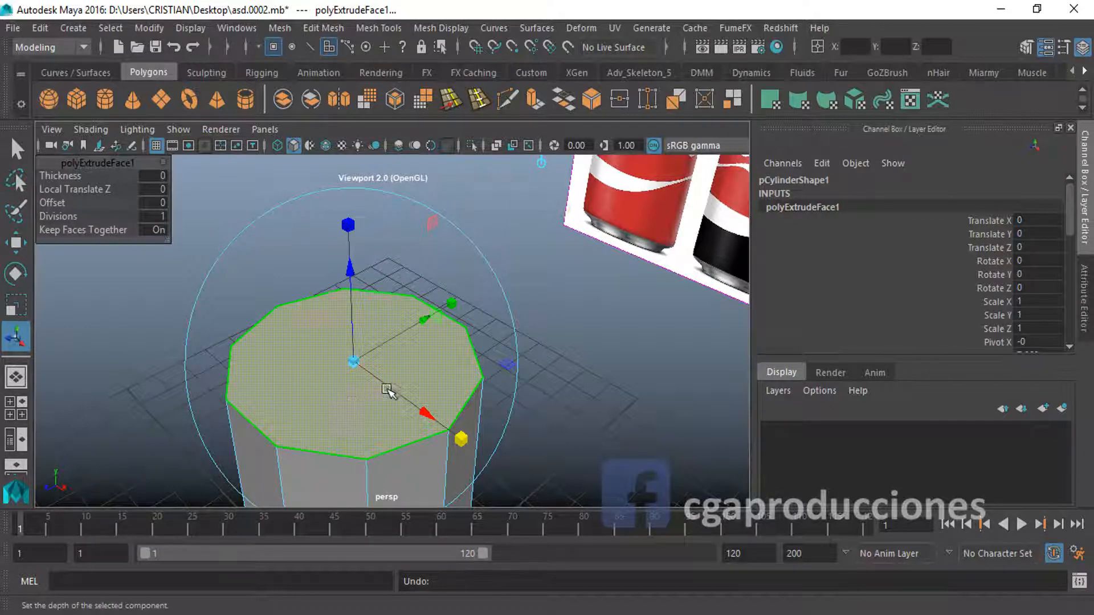
Return the cylinder to object mode, then reselect its top cap face in face selection mode
{"action": "key", "text": "F8"}
{"action": "left_click", "coordinate": [511, 335]}
{"action": "left_click", "coordinate": [386, 367]}
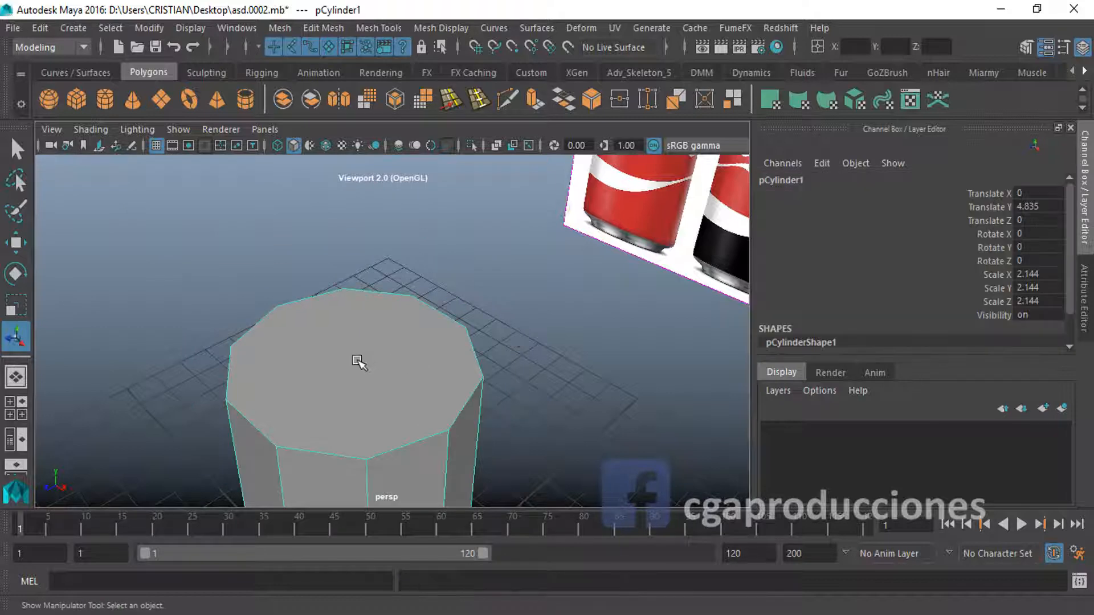
{"action": "right_click_drag", "start_coordinate": [359, 362], "coordinate": [365, 399]}
{"action": "left_click", "coordinate": [366, 403]}
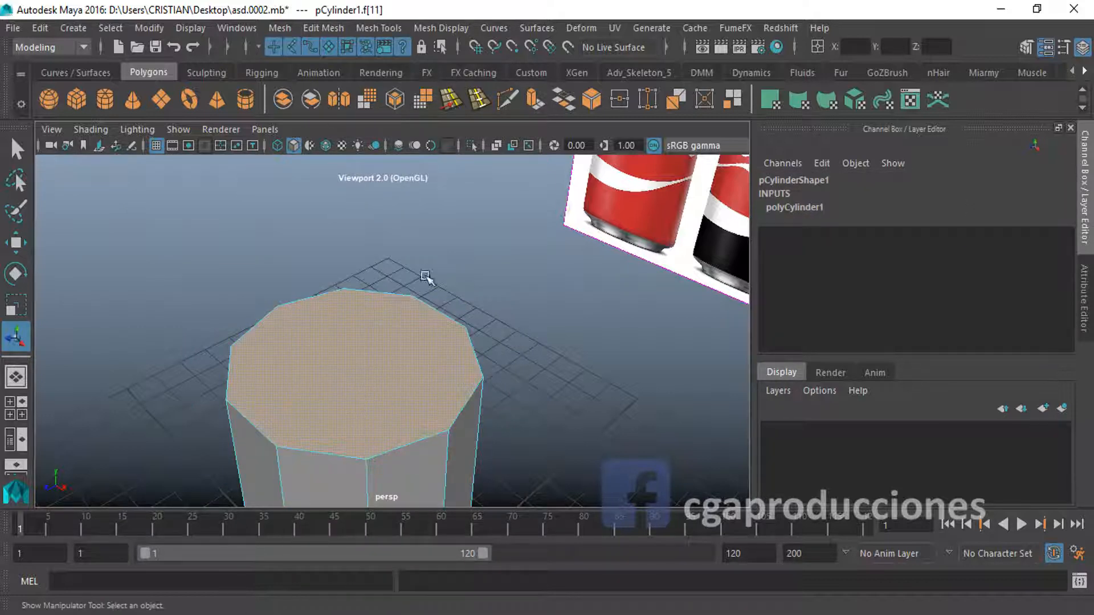
Try extruding the top face and scaling it uniformly inward, then undo the scaling and the extrusion
{"action": "left_click", "coordinate": [536, 102]}
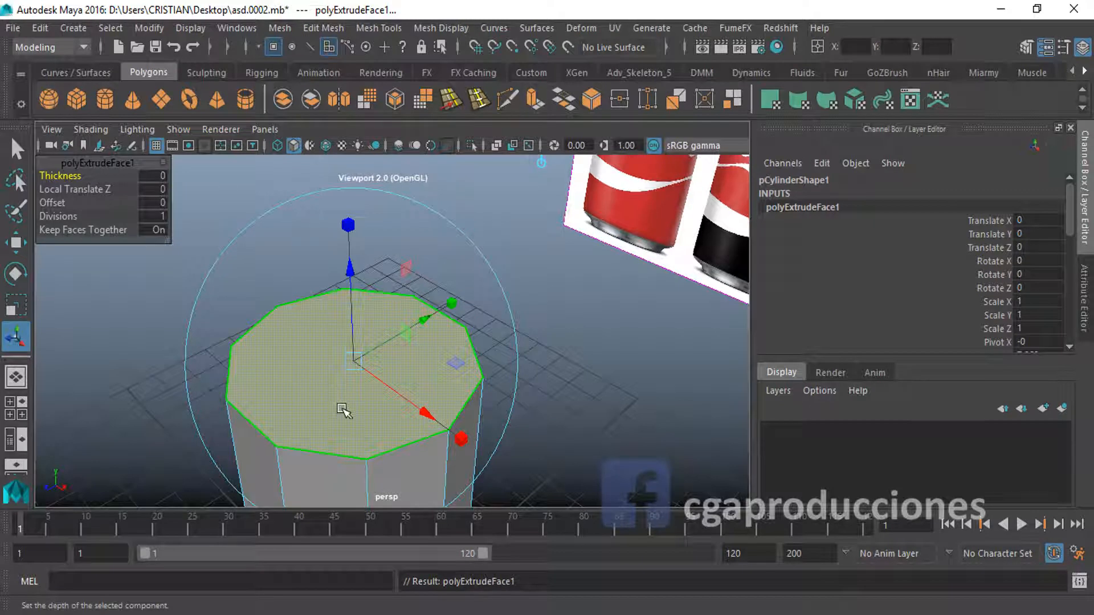
{"action": "left_click", "coordinate": [348, 222]}
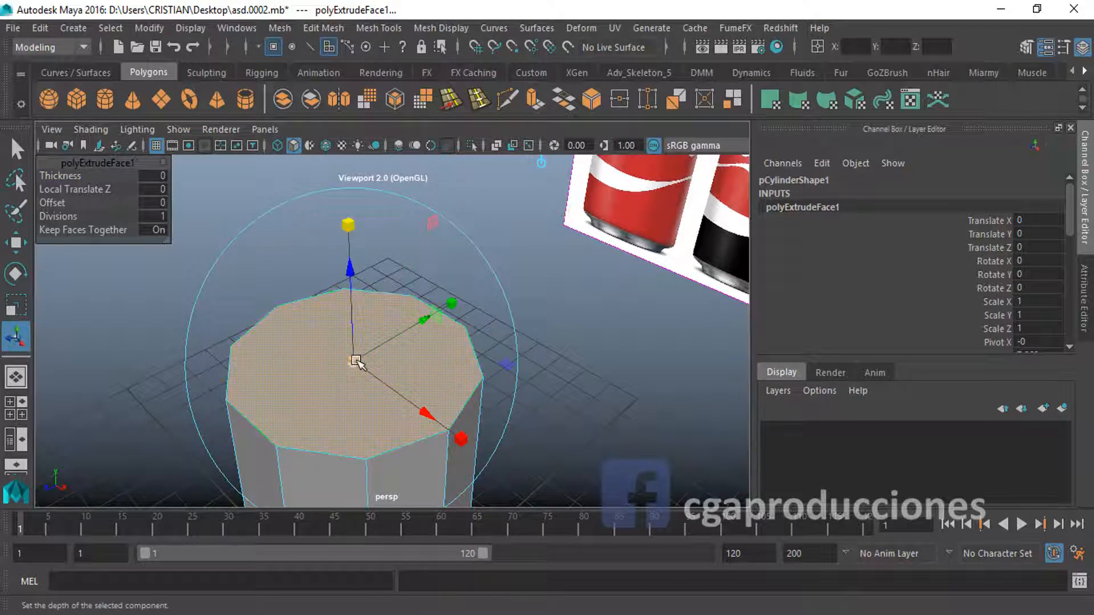
{"action": "left_click_drag", "start_coordinate": [356, 361], "coordinate": [344, 373]}
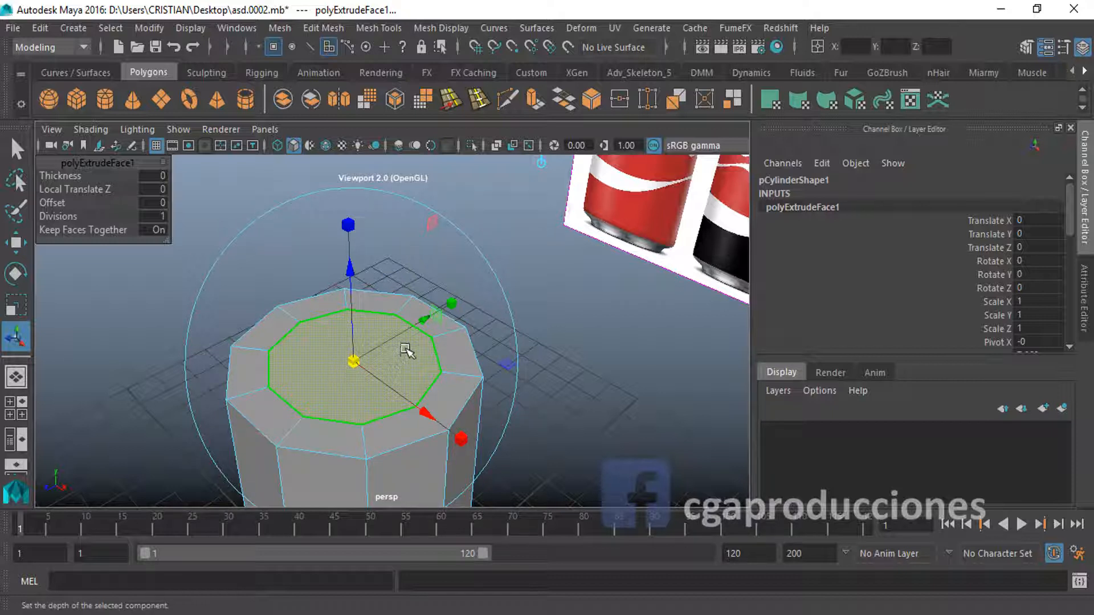
{"action": "key", "text": "ctrl+z"}
{"action": "key", "text": "ctrl+z"}
{"action": "key", "text": "ctrl+z"}
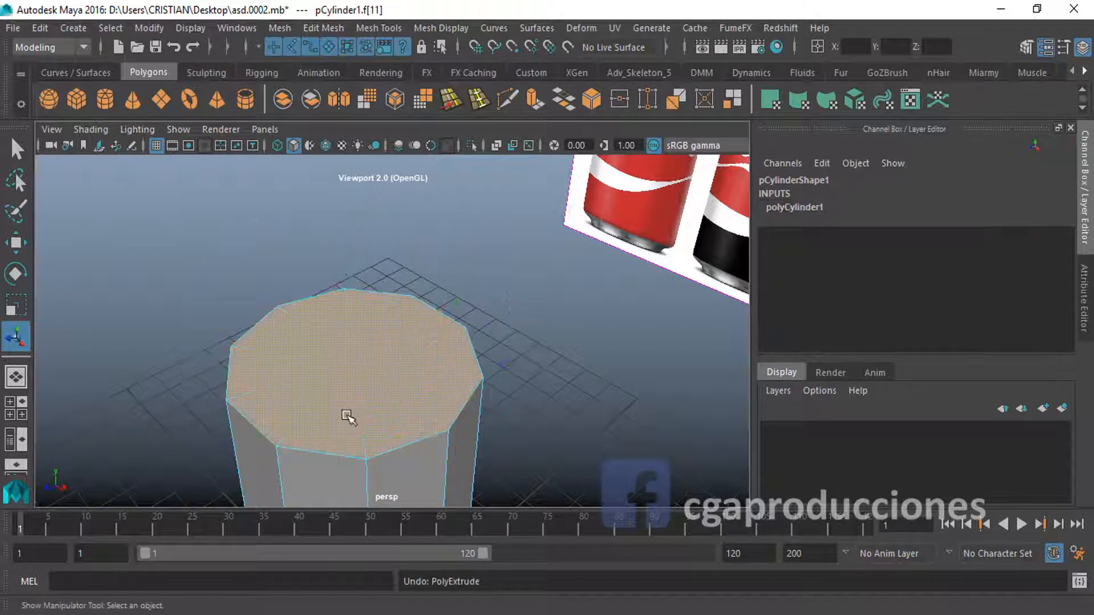
Extrude the top face upward by about 1.03, up to the top of the Coca-Cola Zero can in the front view
{"action": "right_click_drag", "start_coordinate": [410, 376], "coordinate": [388, 208]}
{"action": "key", "text": "ctrl+e"}
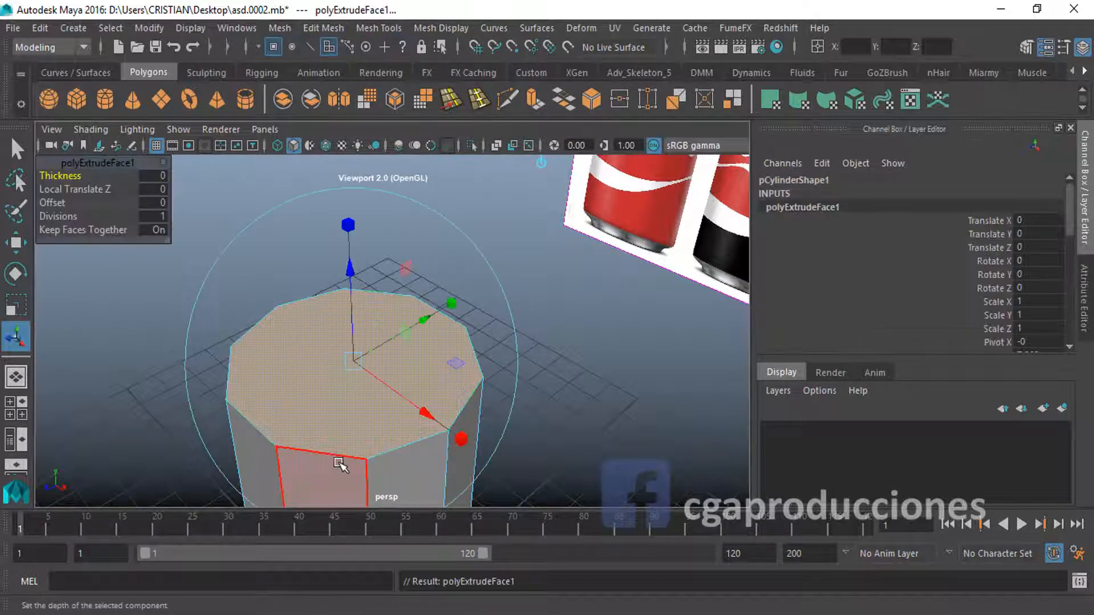
{"action": "key", "text": "space"}
{"action": "key", "text": "space"}
{"action": "key", "text": "space"}
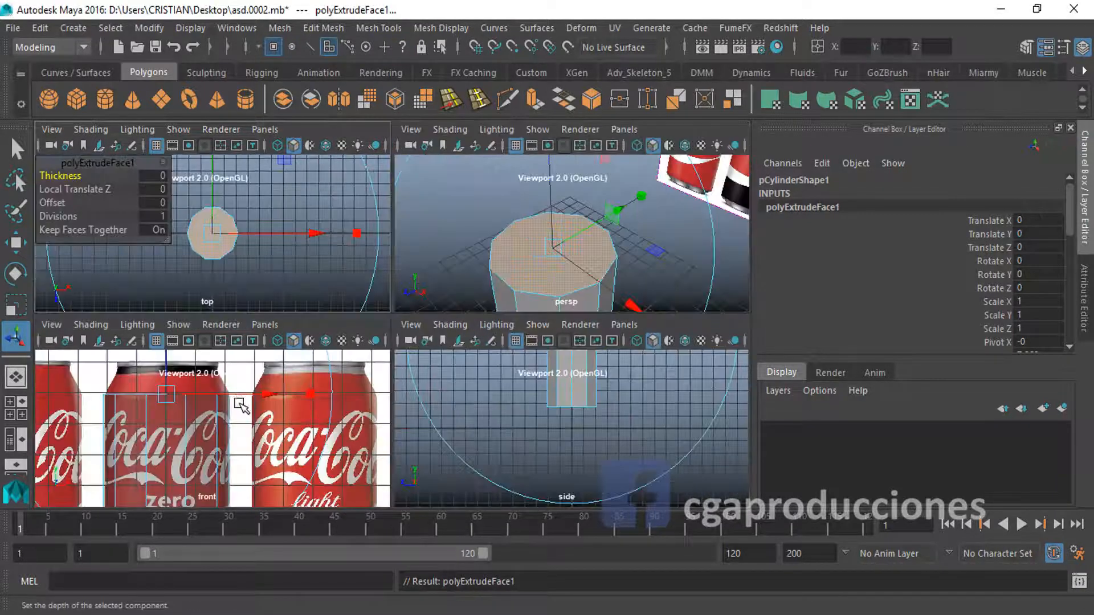
{"action": "key", "text": "space"}
{"action": "middle_click_drag", "start_coordinate": [252, 206], "coordinate": [244, 303], "text": "alt"}
{"action": "left_click_drag", "start_coordinate": [293, 250], "coordinate": [295, 191]}
{"action": "key", "text": "space"}
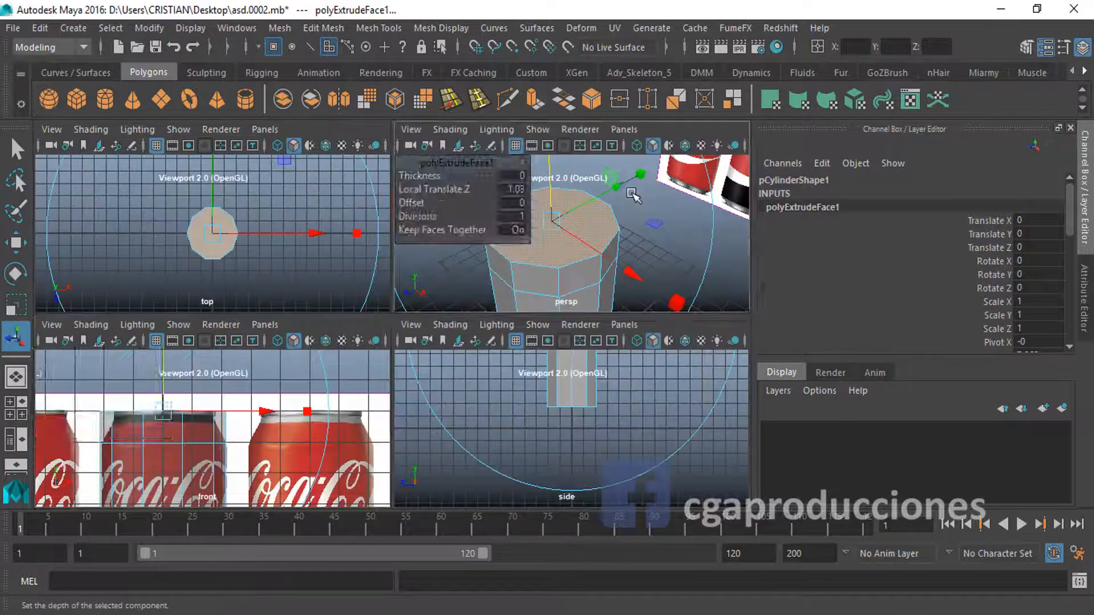
{"action": "key", "text": "space"}
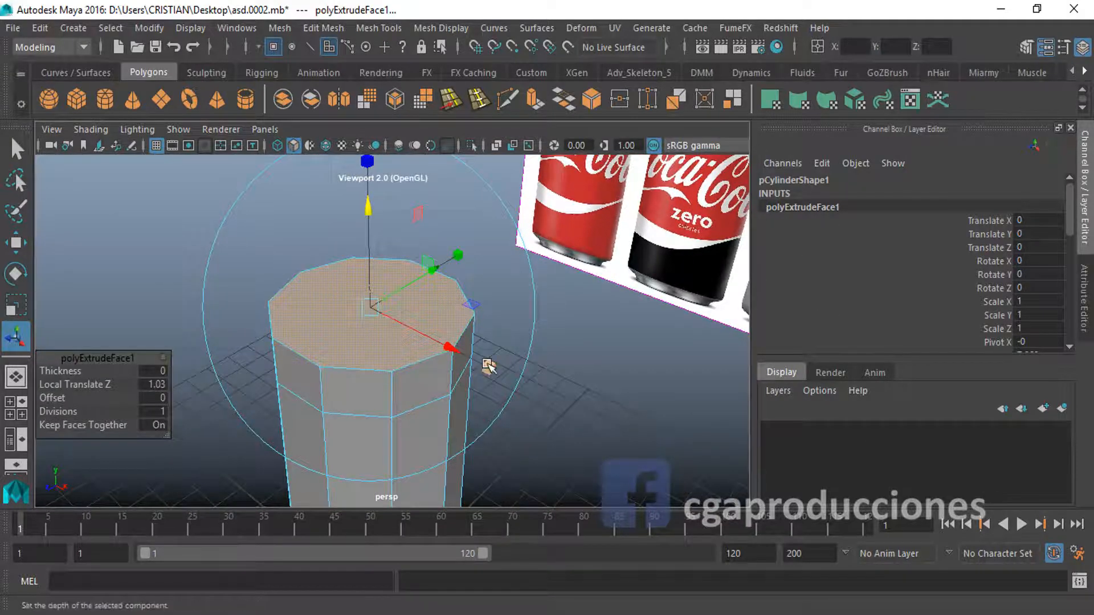
Scale the extruded top face uniformly inward to taper the shoulder towards the reference can's rim width
{"action": "left_click", "coordinate": [489, 366]}
{"action": "left_click", "coordinate": [16, 242]}
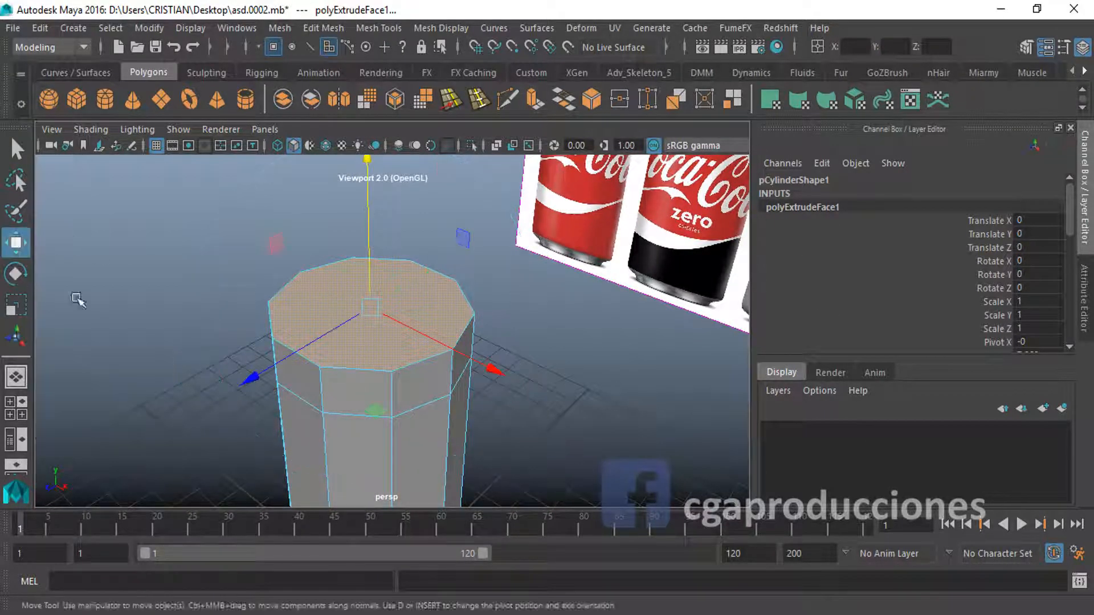
{"action": "left_click", "coordinate": [16, 306]}
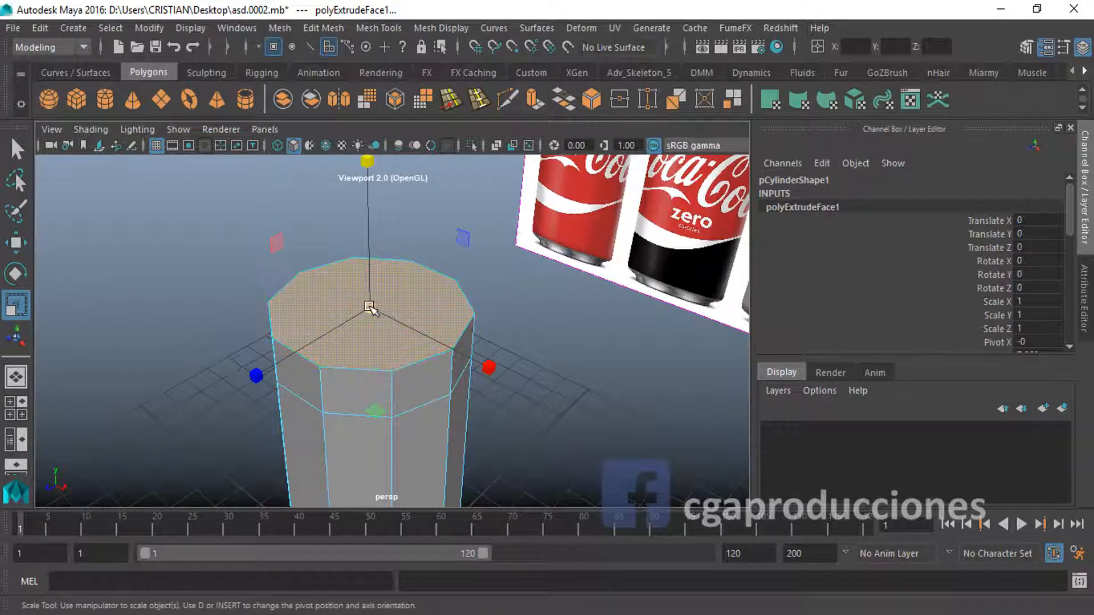
{"action": "left_click_drag", "start_coordinate": [376, 308], "coordinate": [354, 309]}
{"action": "key", "text": "space"}
{"action": "key", "text": "space"}
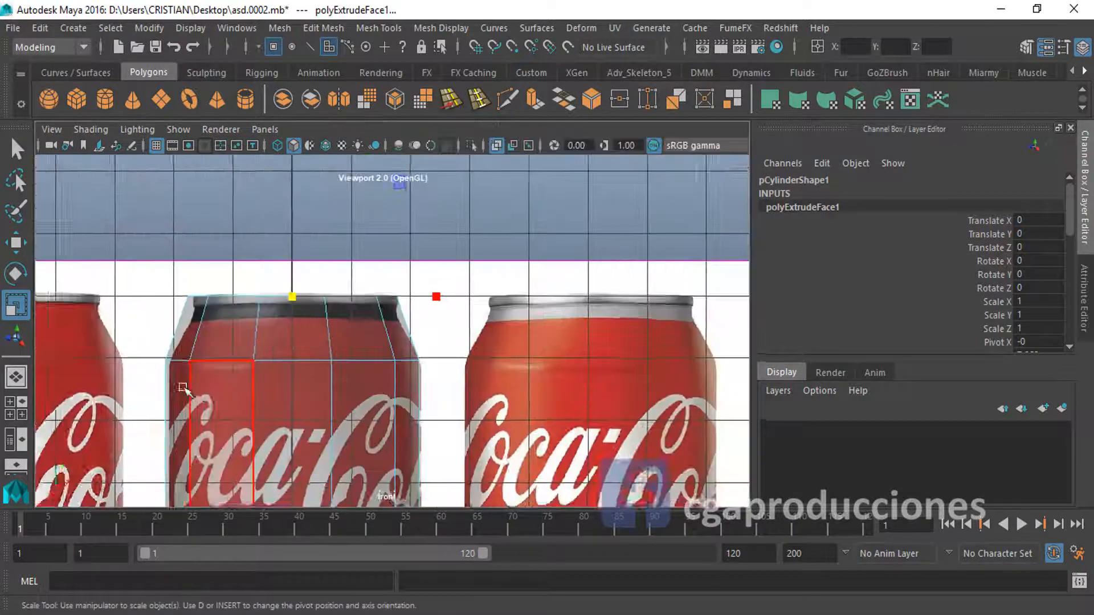
{"action": "mouse_move", "coordinate": [287, 297]}
{"action": "left_mouse_down"}
{"action": "mouse_move", "coordinate": [272, 313]}
{"action": "mouse_move", "coordinate": [289, 288]}
{"action": "left_mouse_up"}
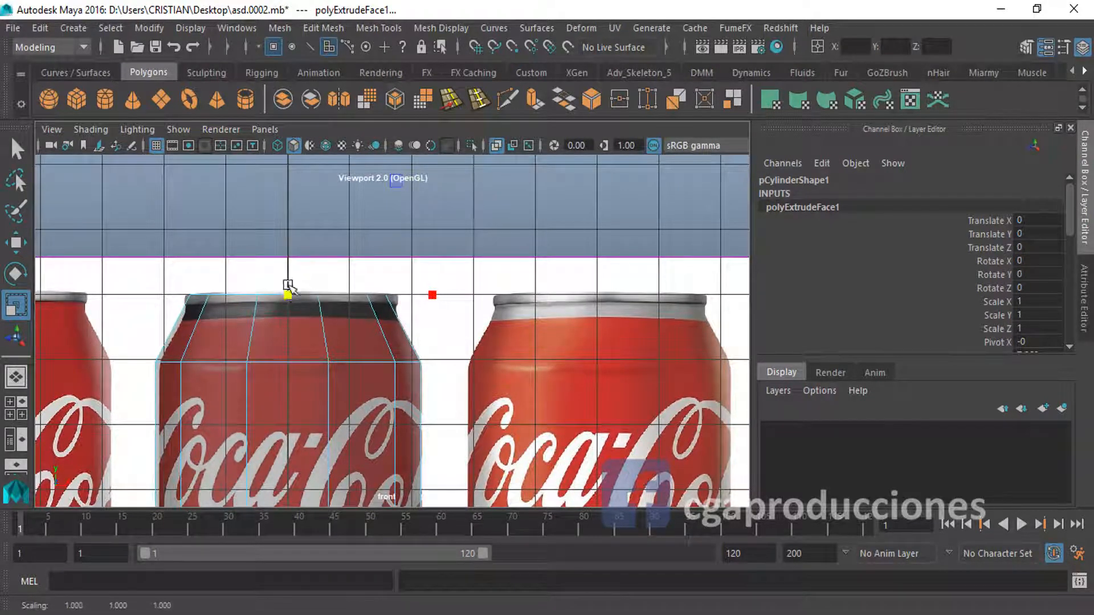
Lower the top face to just below the reference can's silver rim and scale it uniformly by about 1.042
{"action": "key", "text": "w"}
{"action": "left_click_drag", "start_coordinate": [291, 225], "coordinate": [287, 229]}
{"action": "key", "text": "r"}
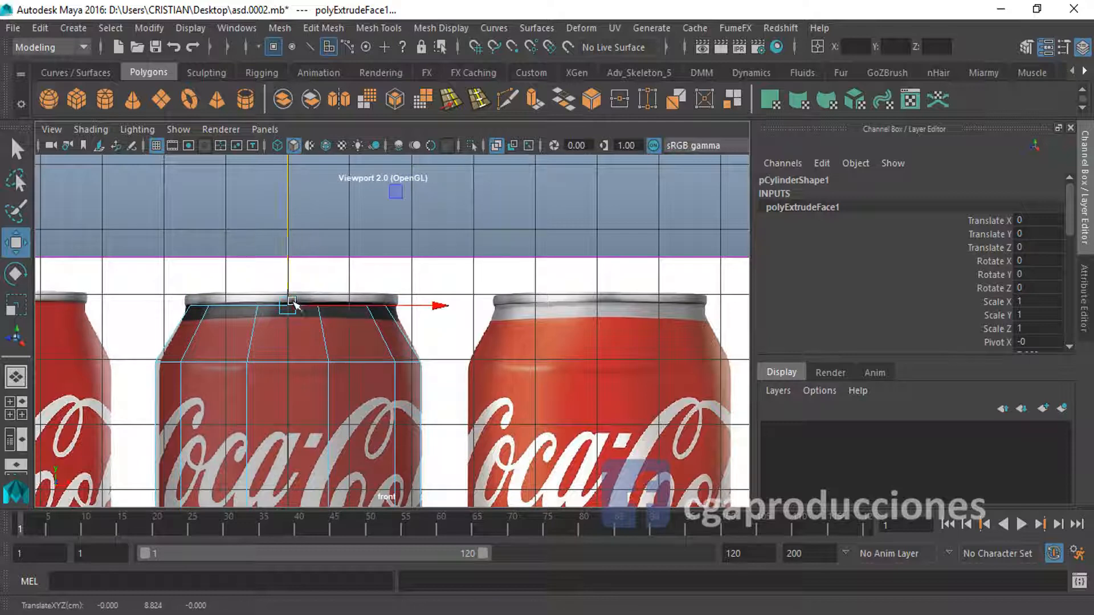
{"action": "left_click_drag", "start_coordinate": [288, 307], "coordinate": [297, 311]}
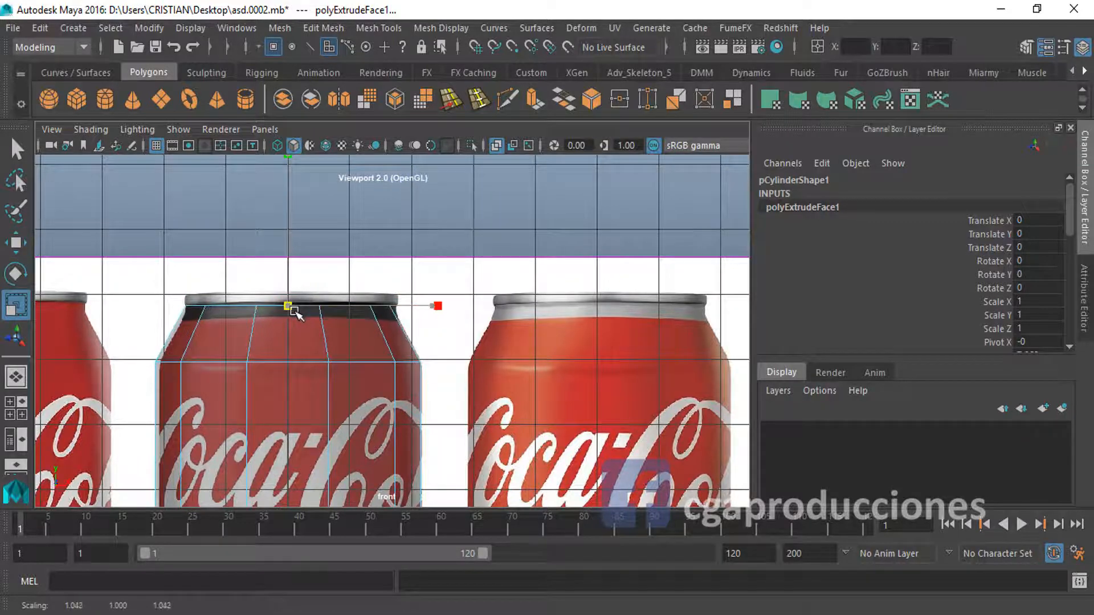
Compare the shape with the reference in perspective and extrude the top face upward by about 0.256 to form the rim
{"action": "key", "text": "space"}
{"action": "key", "text": "space"}
{"action": "left_click_drag", "start_coordinate": [452, 296], "coordinate": [477, 268], "text": "alt"}
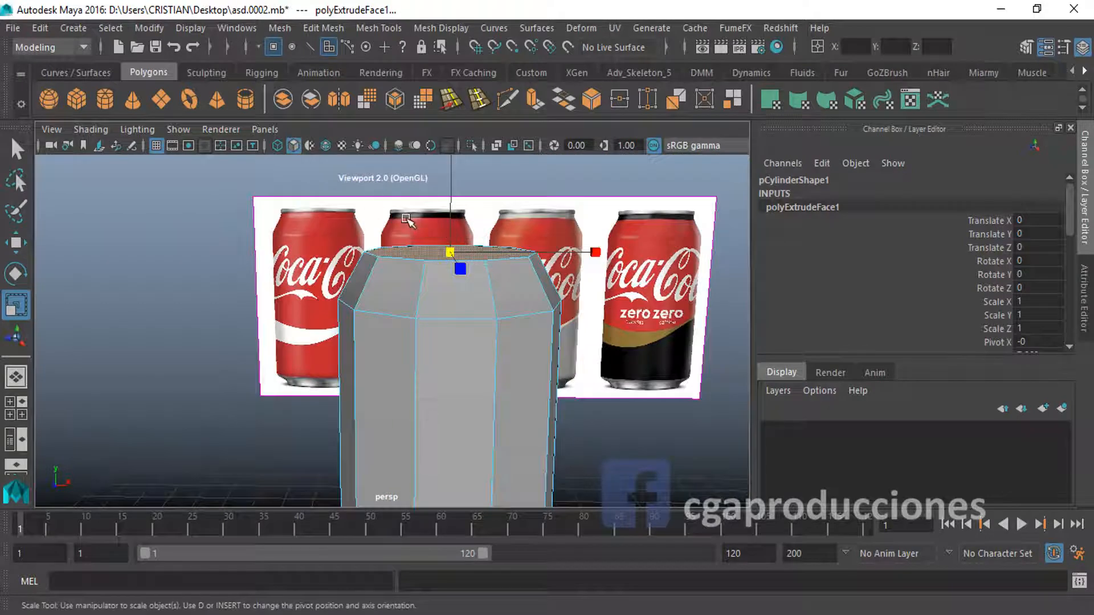
{"action": "scroll", "coordinate": [370, 215], "scroll_direction": "up", "scroll_amount": 6}
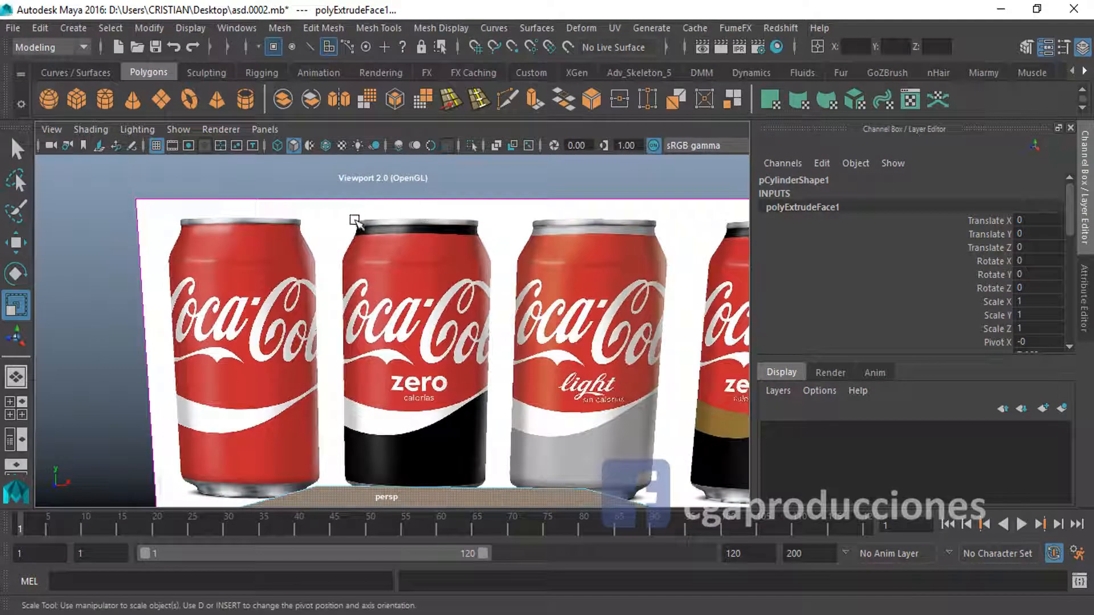
{"action": "right_click_drag", "start_coordinate": [520, 307], "coordinate": [316, 278], "text": "alt"}
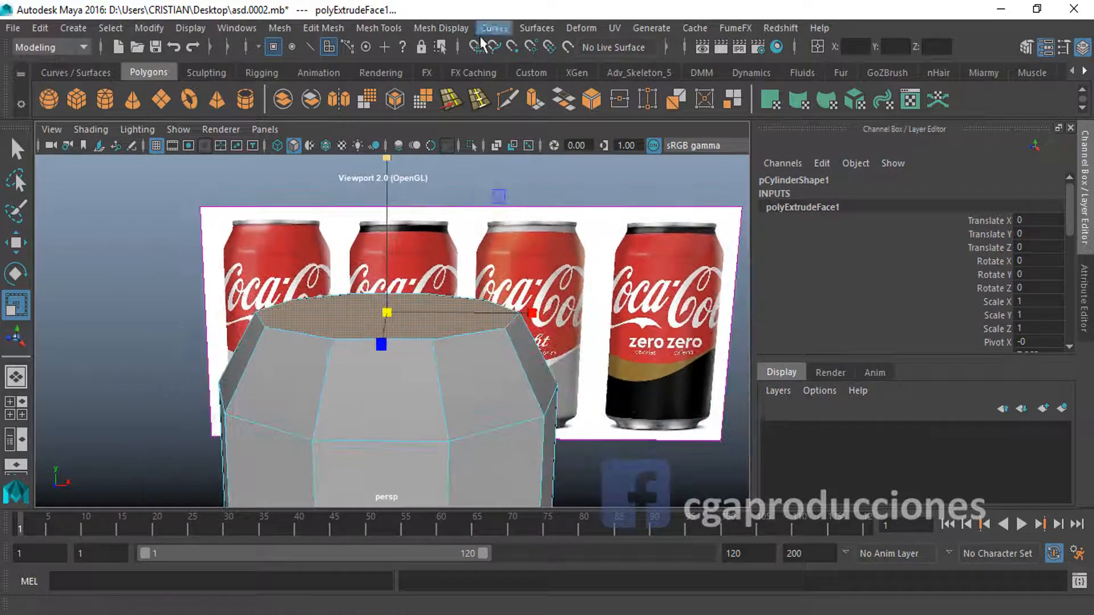
{"action": "left_click", "coordinate": [535, 101]}
{"action": "left_click_drag", "start_coordinate": [387, 208], "coordinate": [386, 176]}
{"action": "left_click_drag", "start_coordinate": [489, 215], "coordinate": [306, 399], "text": "alt"}
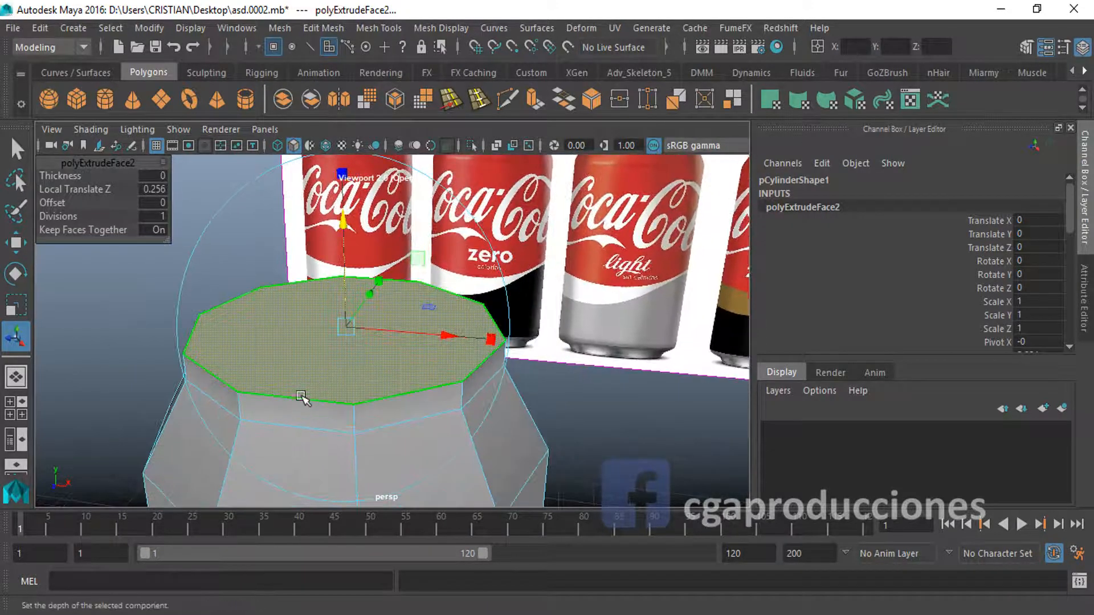
{"action": "left_click_drag", "start_coordinate": [477, 349], "coordinate": [387, 381], "text": "alt"}
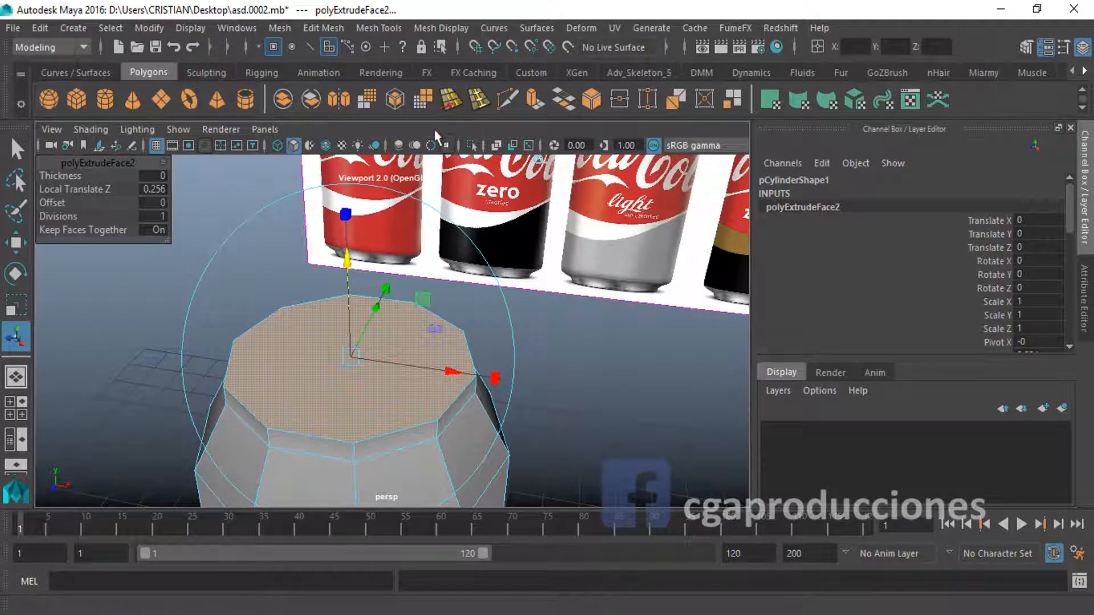
Extrude the top face slightly inward as a rim lip, extrude it down to recess the lid, and return to object mode
{"action": "key", "text": "ctrl+e"}
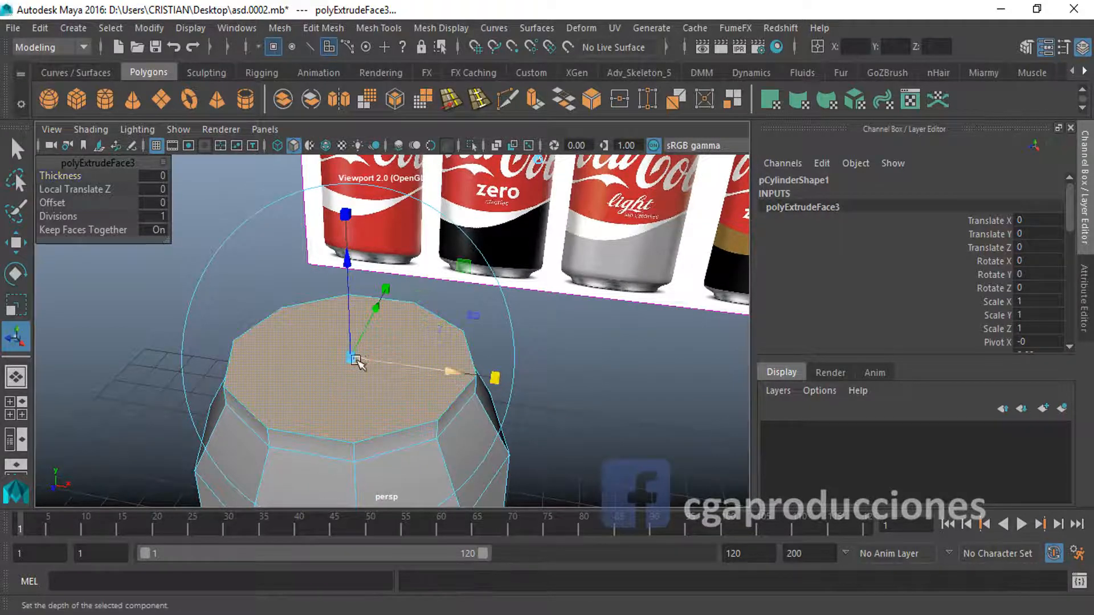
{"action": "left_click_drag", "start_coordinate": [353, 355], "coordinate": [347, 362]}
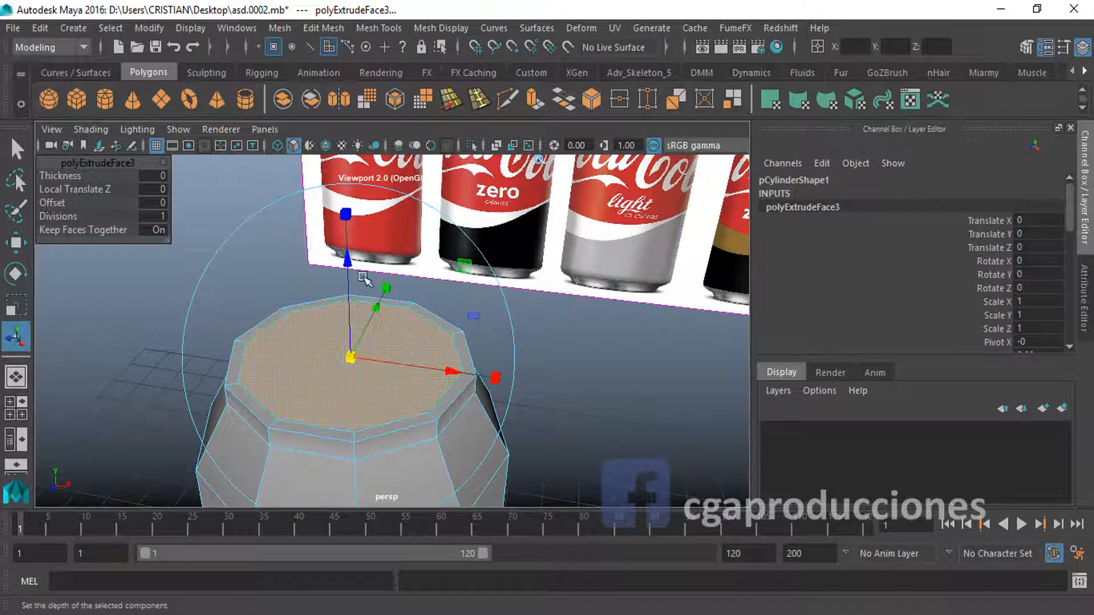
{"action": "key", "text": "ctrl+e"}
{"action": "left_click_drag", "start_coordinate": [348, 259], "coordinate": [342, 284]}
{"action": "right_click_drag", "start_coordinate": [292, 334], "coordinate": [385, 117]}
{"action": "scroll", "coordinate": [403, 435], "scroll_direction": "down", "scroll_amount": 2}
{"action": "left_click_drag", "start_coordinate": [402, 435], "coordinate": [385, 452], "text": "alt"}
{"action": "key", "text": "q"}
{"action": "left_click", "coordinate": [527, 438]}
{"action": "scroll", "coordinate": [354, 424], "scroll_direction": "down", "scroll_amount": 3}
{"action": "left_click", "coordinate": [384, 452]}
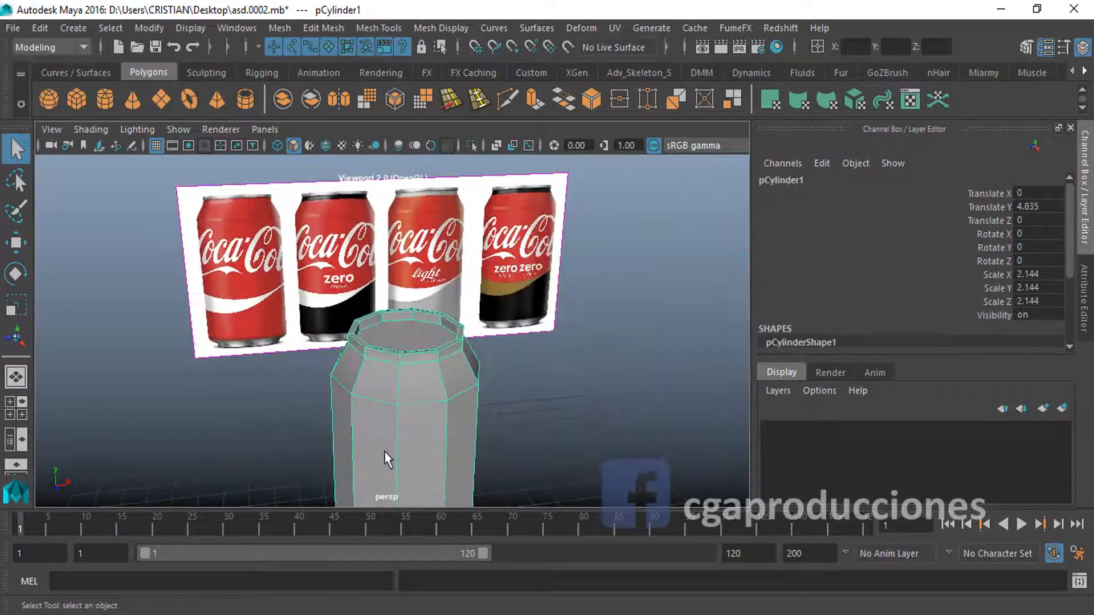
Put the cylinder in face selection mode and select its bottom cap face from below
{"action": "middle_click_drag", "start_coordinate": [384, 451], "coordinate": [337, 312], "text": "alt"}
{"action": "scroll", "coordinate": [481, 352], "scroll_direction": "up", "scroll_amount": 3}
{"action": "left_click_drag", "start_coordinate": [481, 352], "coordinate": [364, 283], "text": "alt"}
{"action": "right_click_drag", "start_coordinate": [318, 333], "coordinate": [320, 208]}
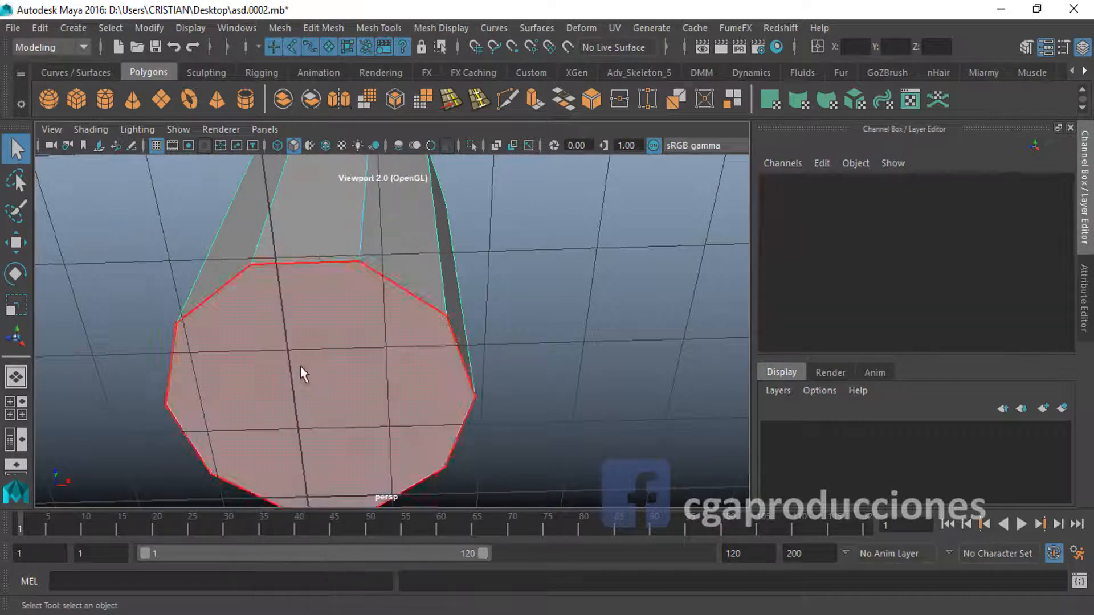
{"action": "left_click", "coordinate": [300, 373]}
Extrude the bottom face down to the start of the silver base in the front view and scale it inward to about 0.808
{"action": "key", "text": "space"}
{"action": "key", "text": "space"}
{"action": "scroll", "coordinate": [108, 393], "scroll_direction": "down", "scroll_amount": 2}
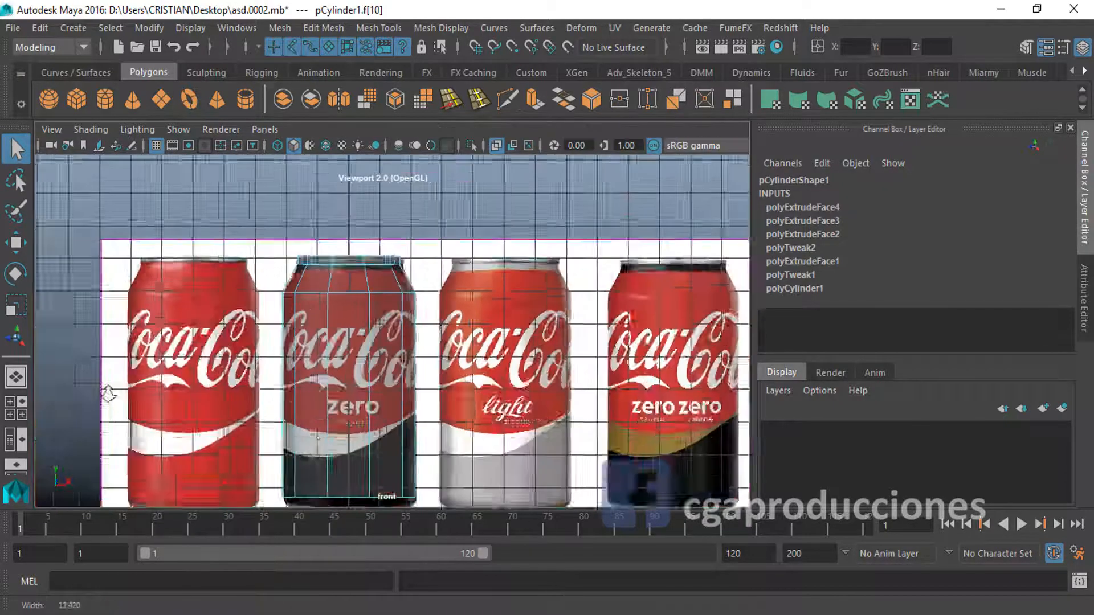
{"action": "middle_click_drag", "start_coordinate": [108, 393], "coordinate": [319, 244], "text": "alt"}
{"action": "scroll", "coordinate": [305, 395], "scroll_direction": "up", "scroll_amount": 5}
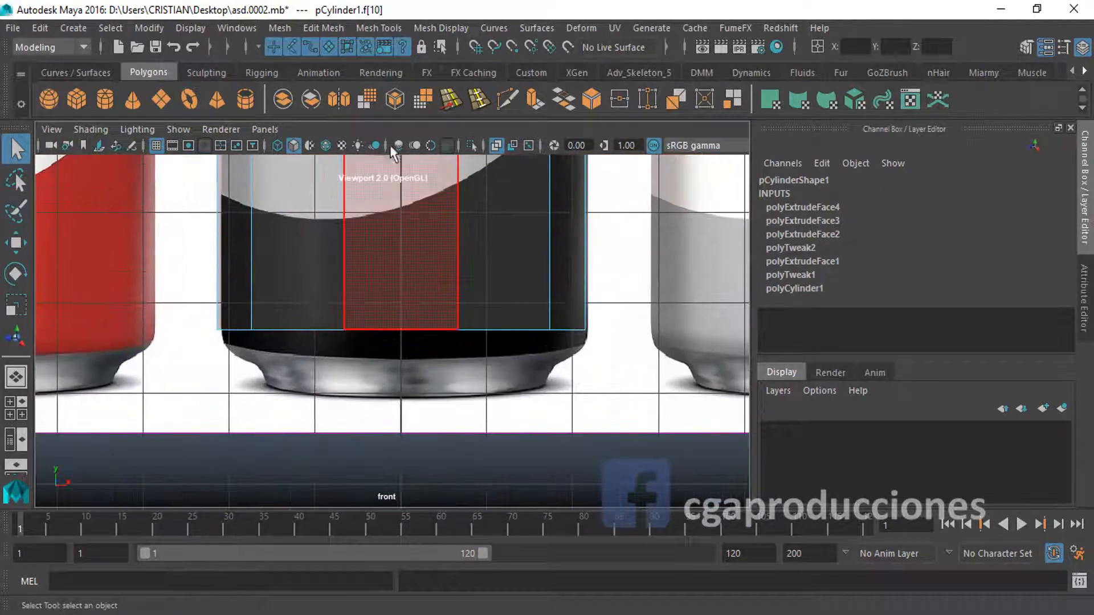
{"action": "left_click", "coordinate": [534, 99]}
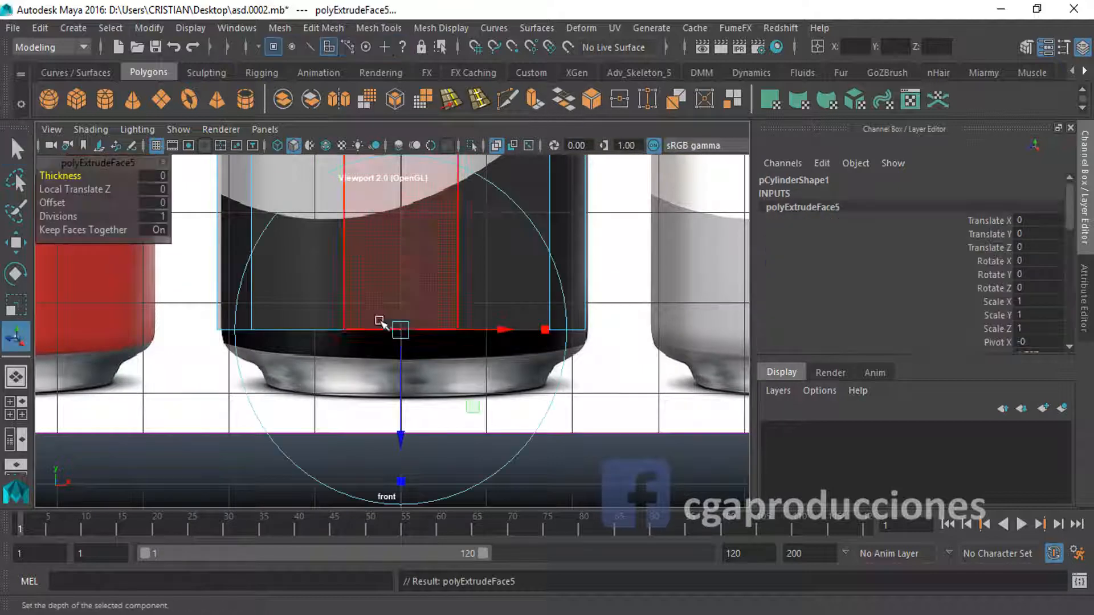
{"action": "left_click_drag", "start_coordinate": [401, 424], "coordinate": [398, 463]}
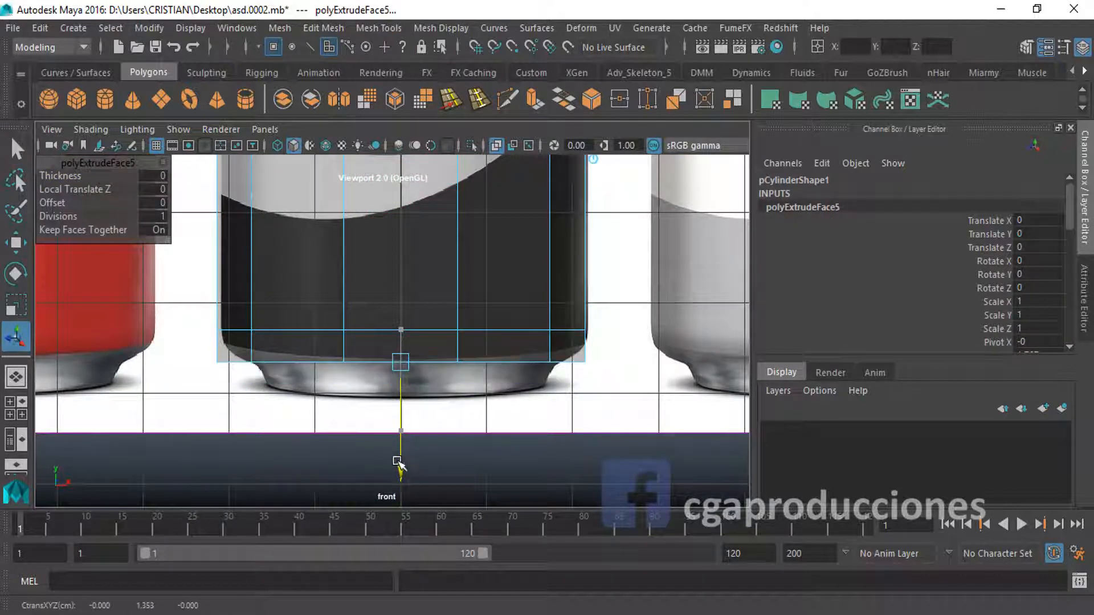
{"action": "key", "text": "r"}
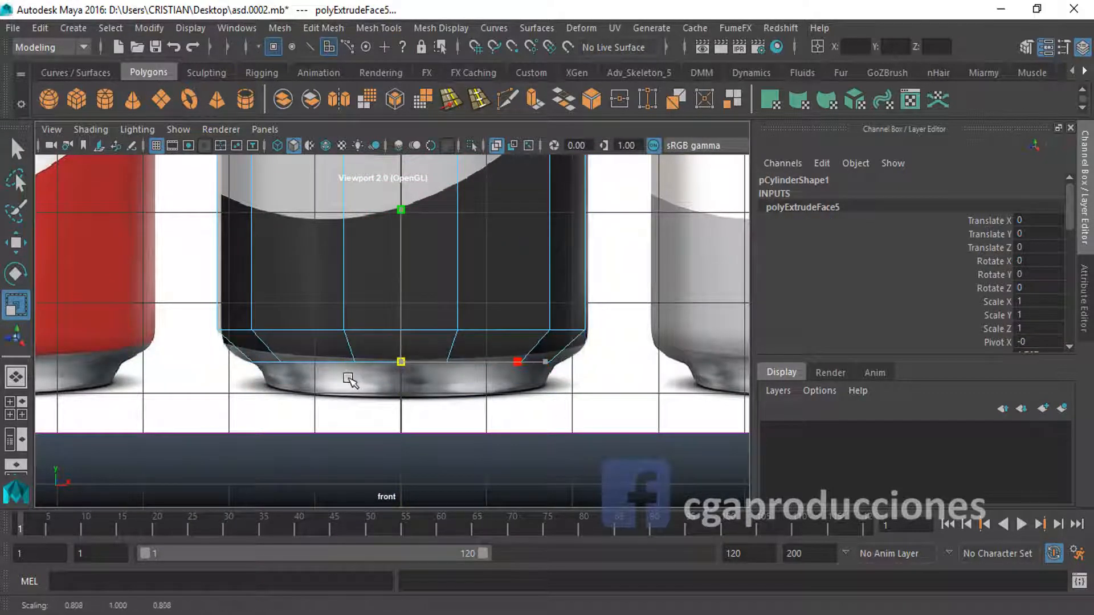
Extrude the bottom face down again by about 0.373 to the lower edge of the reference can
{"action": "key", "text": "ctrl+e"}
{"action": "left_click_drag", "start_coordinate": [400, 464], "coordinate": [402, 499]}
{"action": "key", "text": "space"}
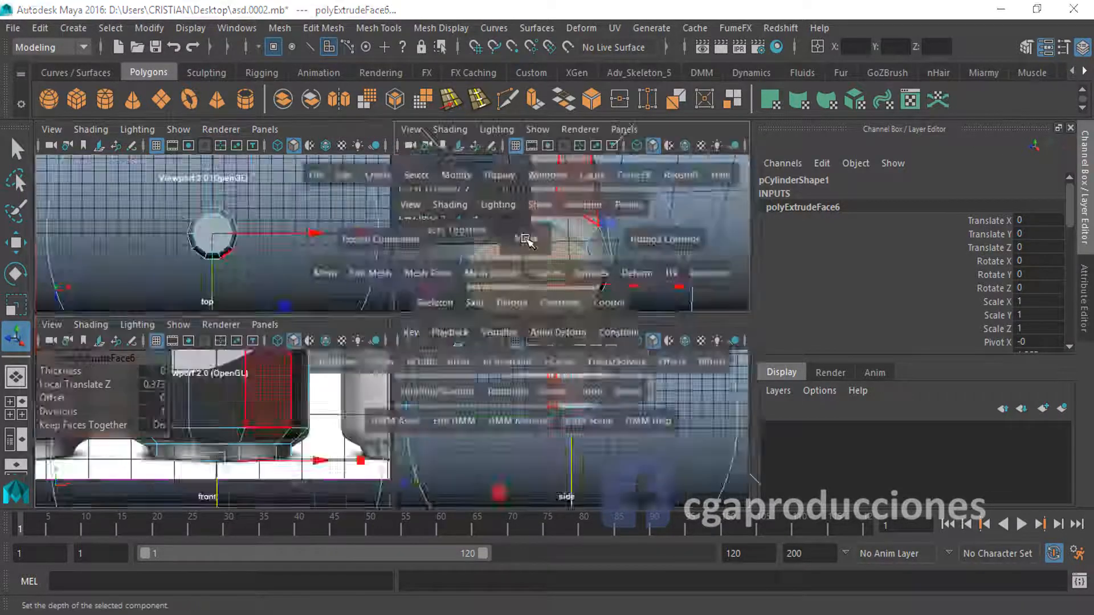
Leave the face extrusion in the perspective view, return the can to object mode and select it
{"action": "left_click_drag", "start_coordinate": [374, 317], "coordinate": [434, 386], "text": "alt"}
{"action": "key", "text": "q"}
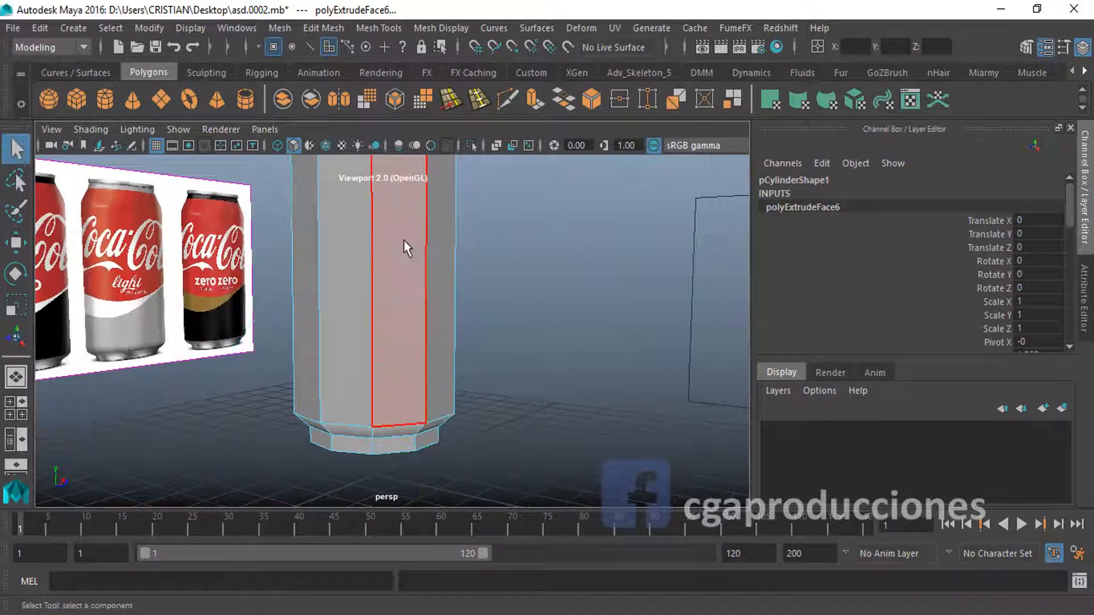
{"action": "right_click_drag", "start_coordinate": [404, 162], "coordinate": [403, 209]}
{"action": "left_click_drag", "start_coordinate": [470, 235], "coordinate": [375, 302], "text": "alt"}
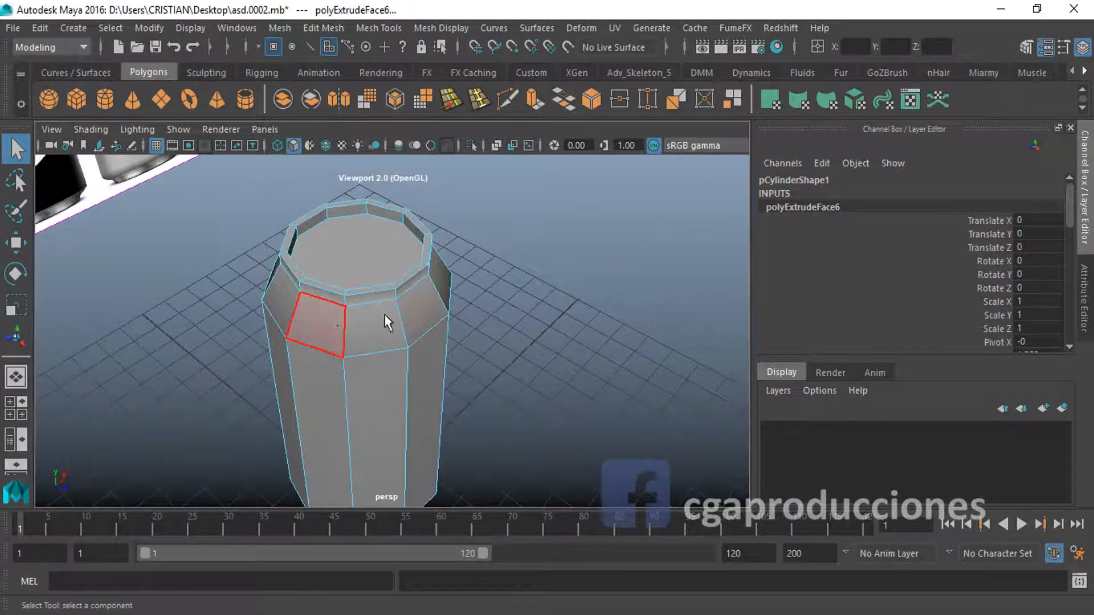
{"action": "right_click_drag", "start_coordinate": [398, 313], "coordinate": [475, 138]}
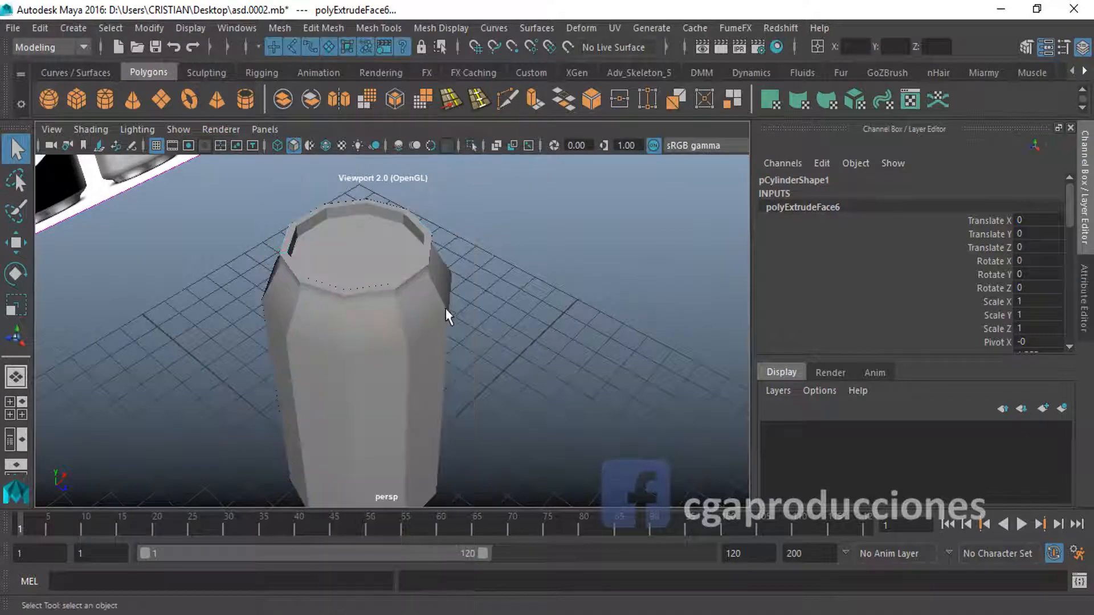
{"action": "left_click_drag", "start_coordinate": [445, 313], "coordinate": [335, 342], "text": "alt"}
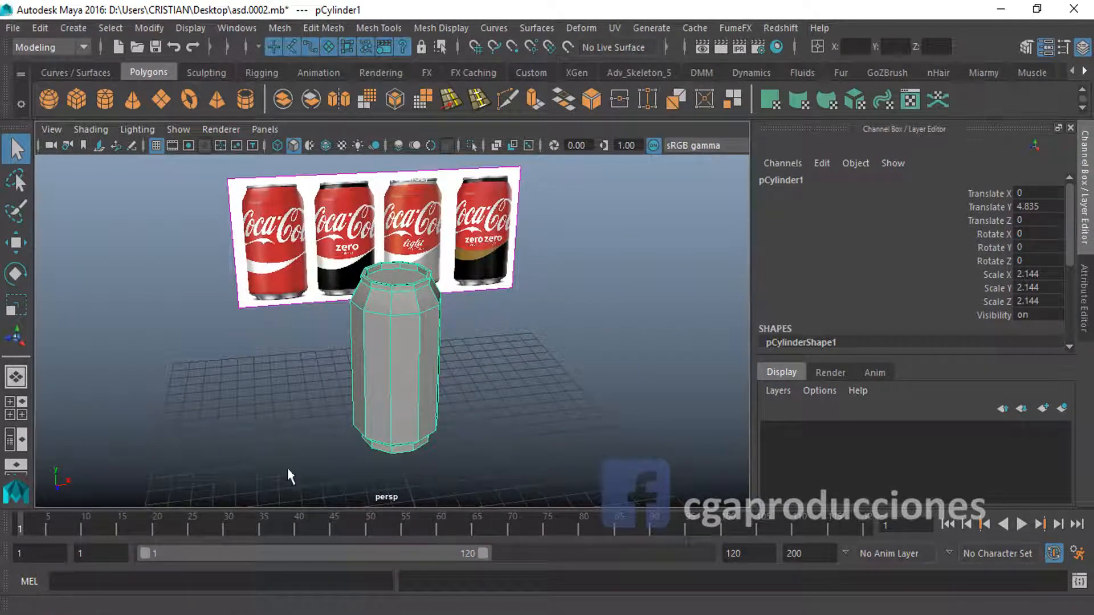
Apply the Smooth operation to the can mesh three times with 1 division each
{"action": "left_click", "coordinate": [290, 410]}
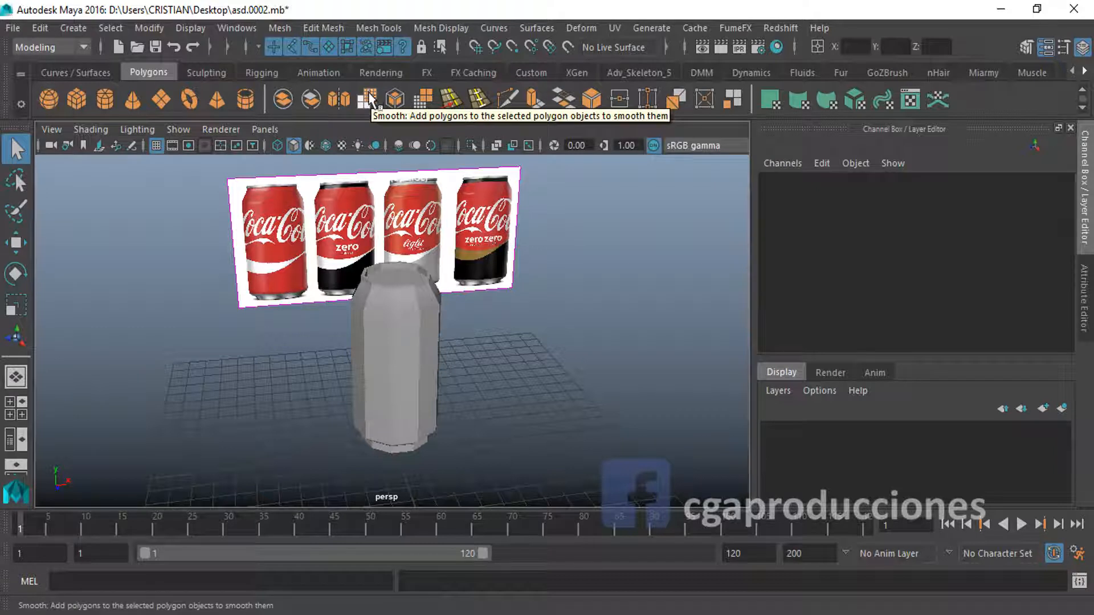
{"action": "left_click", "coordinate": [370, 353]}
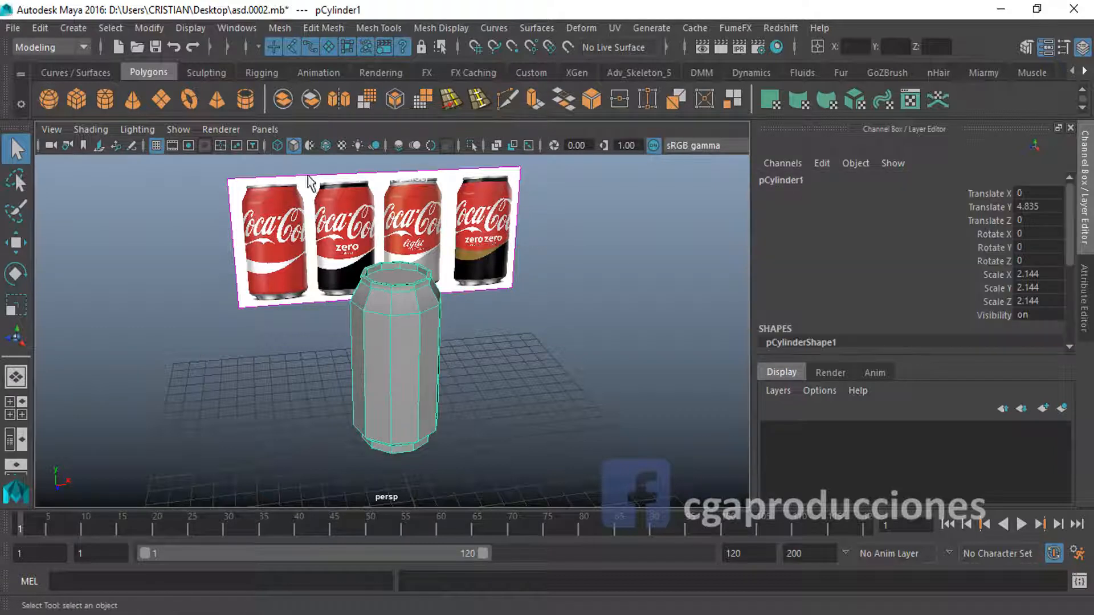
{"action": "left_click", "coordinate": [366, 100]}
{"action": "left_click", "coordinate": [365, 100]}
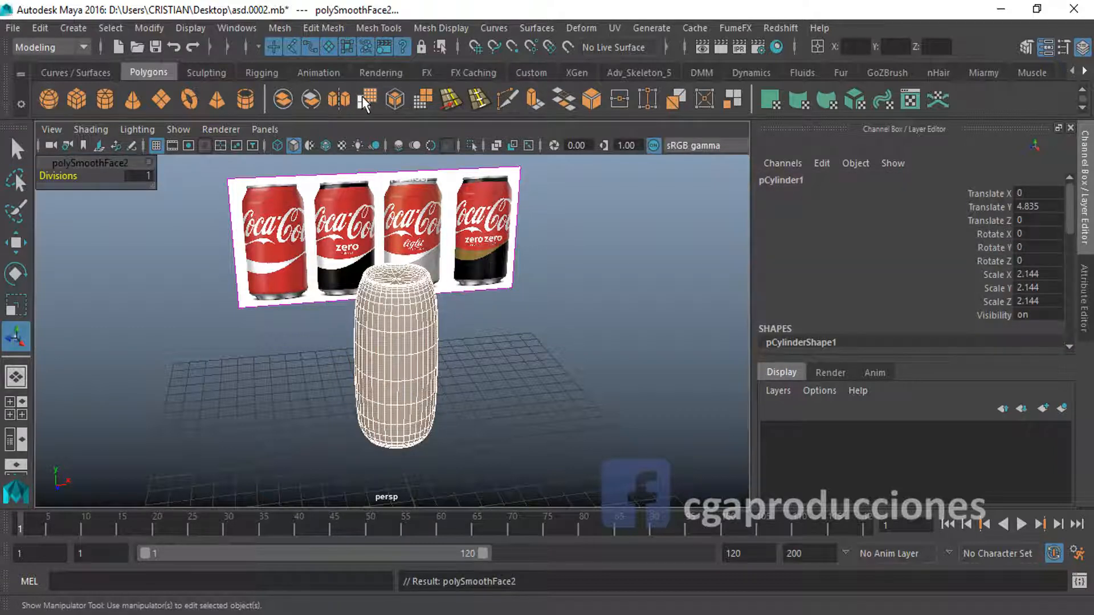
{"action": "left_click", "coordinate": [365, 102]}
{"action": "right_click_drag", "start_coordinate": [228, 392], "coordinate": [399, 388], "text": "alt"}
{"action": "left_click_drag", "start_coordinate": [399, 387], "coordinate": [533, 350], "text": "alt"}
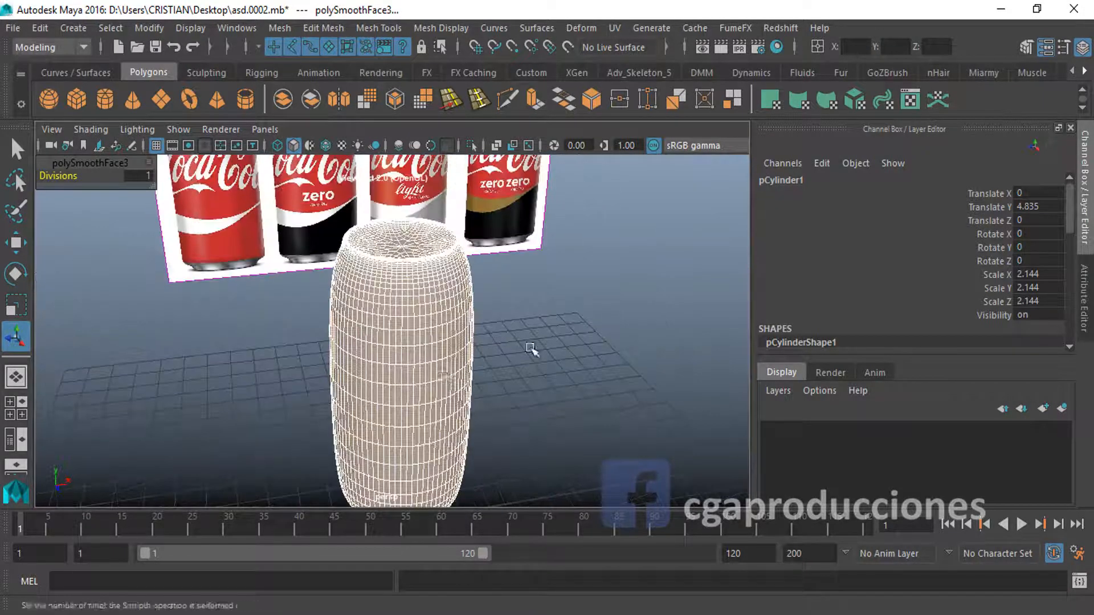
{"action": "left_click", "coordinate": [532, 350]}
{"action": "left_click_drag", "start_coordinate": [419, 365], "coordinate": [390, 381], "text": "alt"}
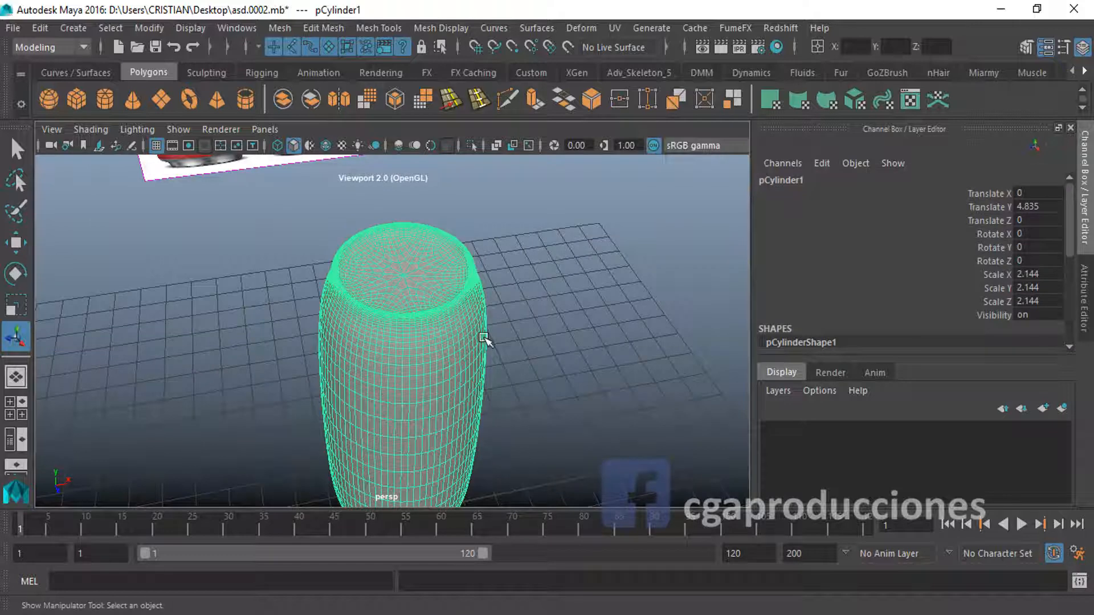
Set the division levels of all three of the can's smooth operations to 0 in its construction history
{"action": "left_click", "coordinate": [1088, 277]}
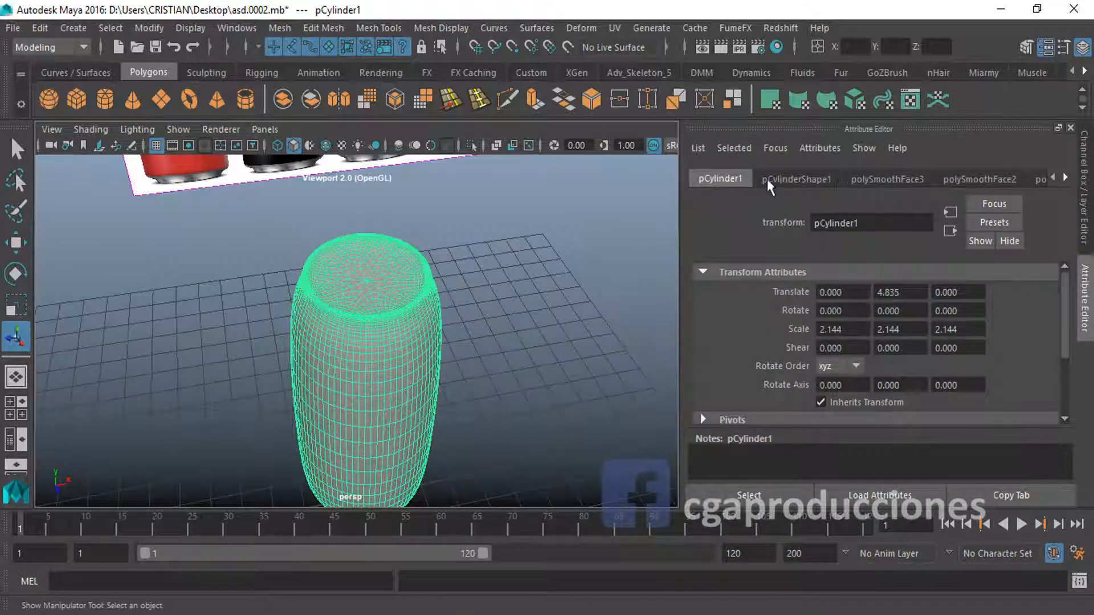
{"action": "left_click", "coordinate": [870, 180]}
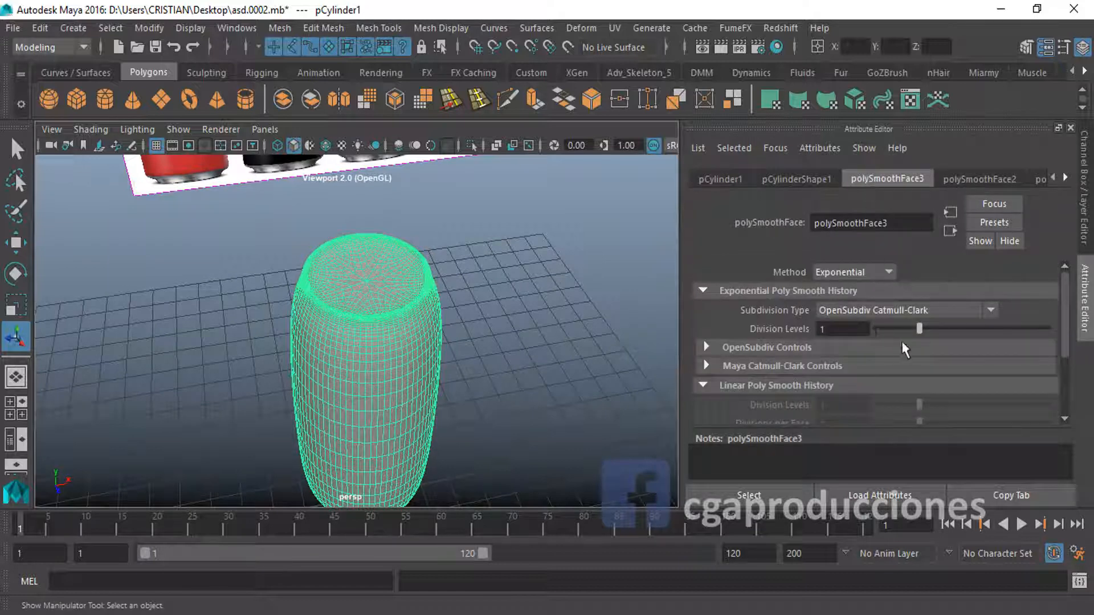
{"action": "left_click", "coordinate": [956, 184]}
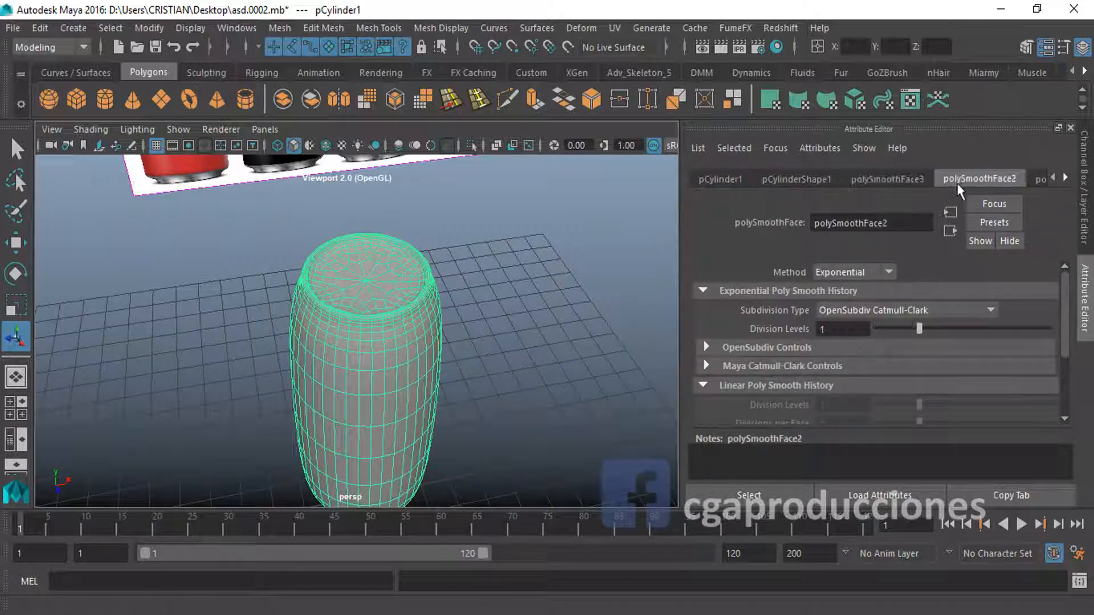
{"action": "left_click_drag", "start_coordinate": [919, 330], "coordinate": [832, 335]}
{"action": "left_click", "coordinate": [1038, 180]}
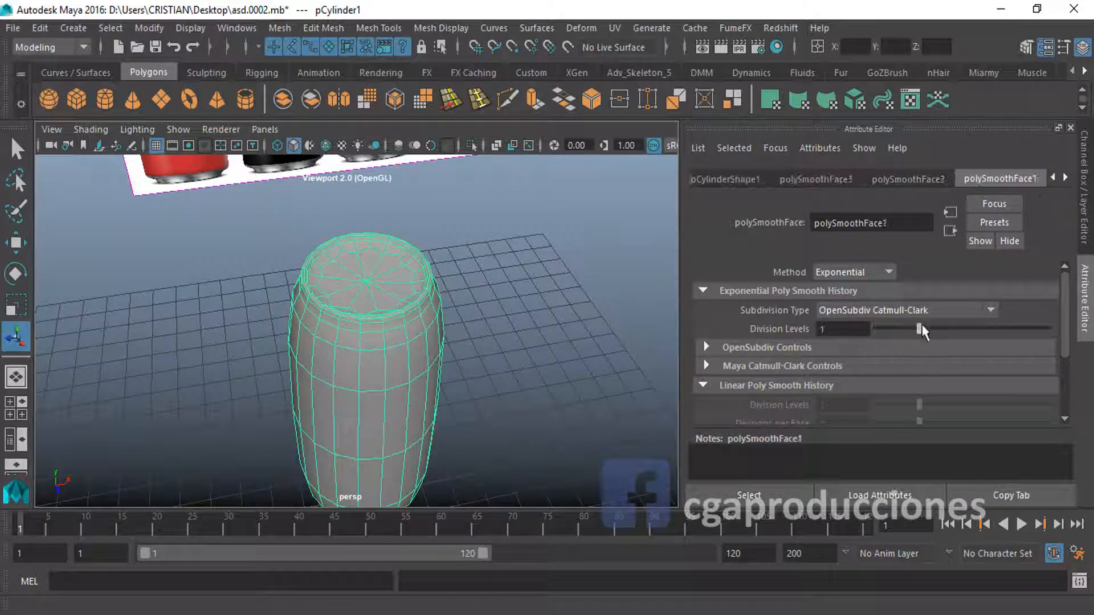
{"action": "left_click_drag", "start_coordinate": [920, 330], "coordinate": [874, 329]}
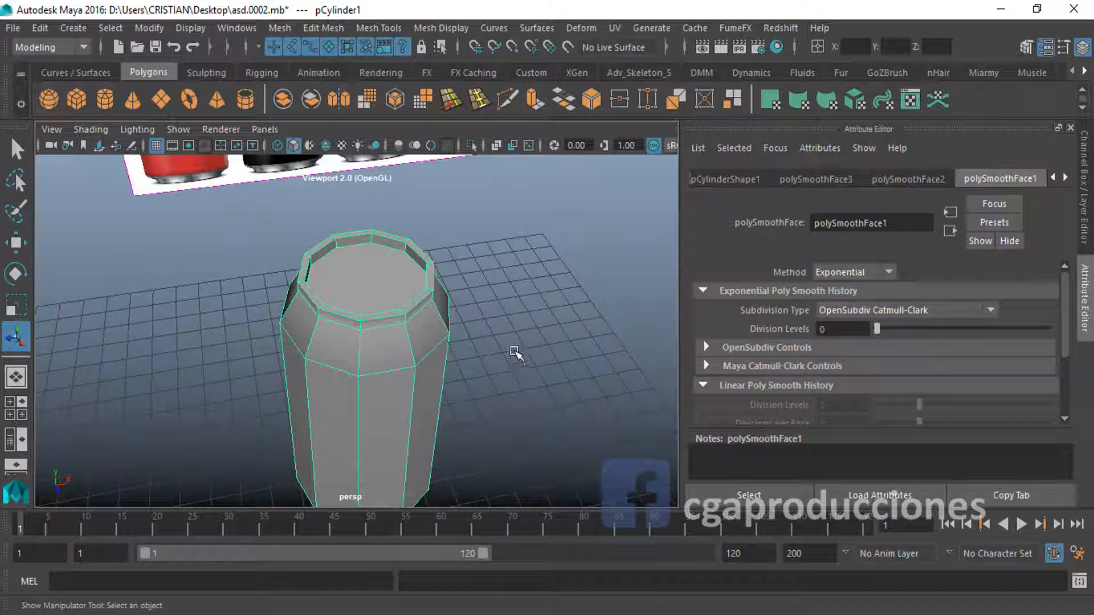
Examine the can's rim and body in smooth mesh preview and return to the unsmoothed display
{"action": "key", "text": "3"}
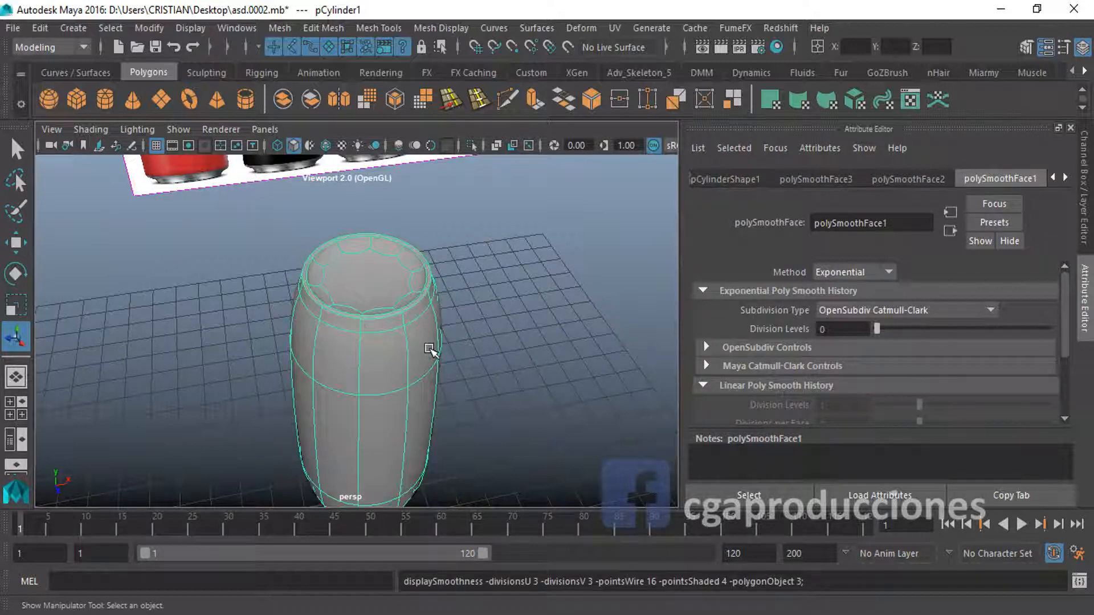
{"action": "mouse_move", "coordinate": [443, 343]}
{"action": "left_mouse_down", "text": "alt"}
{"action": "mouse_move", "coordinate": [498, 383]}
{"action": "mouse_move", "coordinate": [459, 367]}
{"action": "mouse_move", "coordinate": [460, 347]}
{"action": "left_mouse_up", "text": "alt"}
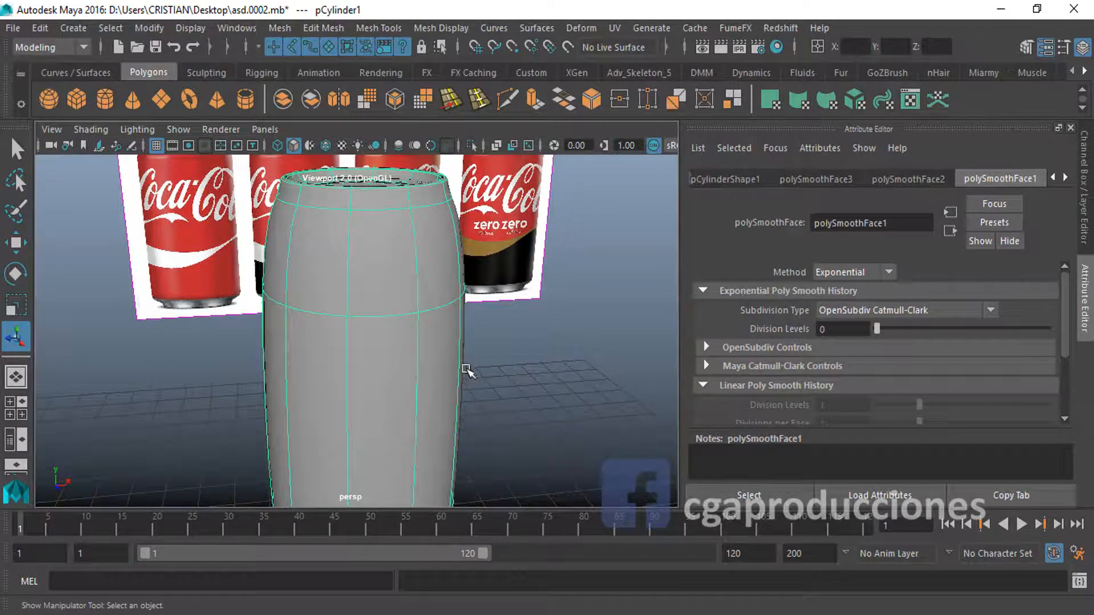
{"action": "right_click_drag", "start_coordinate": [482, 342], "coordinate": [308, 351], "text": "alt"}
{"action": "left_click_drag", "start_coordinate": [308, 352], "coordinate": [350, 384], "text": "alt"}
{"action": "left_click", "coordinate": [288, 341]}
{"action": "left_click", "coordinate": [342, 378]}
{"action": "key", "text": "1"}
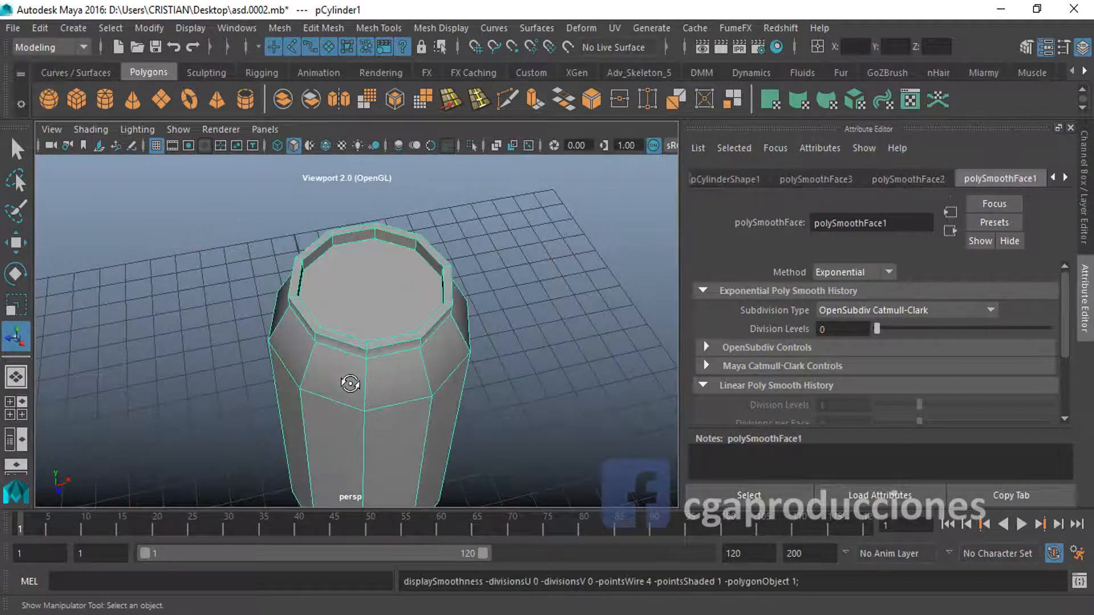
Compare the can's rim and shoulder by toggling repeatedly between smooth mesh preview and the unsmoothed display
{"action": "right_click_drag", "start_coordinate": [350, 379], "coordinate": [313, 391], "text": "alt"}
{"action": "left_click_drag", "start_coordinate": [313, 391], "coordinate": [328, 354], "text": "alt"}
{"action": "right_click_drag", "start_coordinate": [327, 354], "coordinate": [439, 393], "text": "alt"}
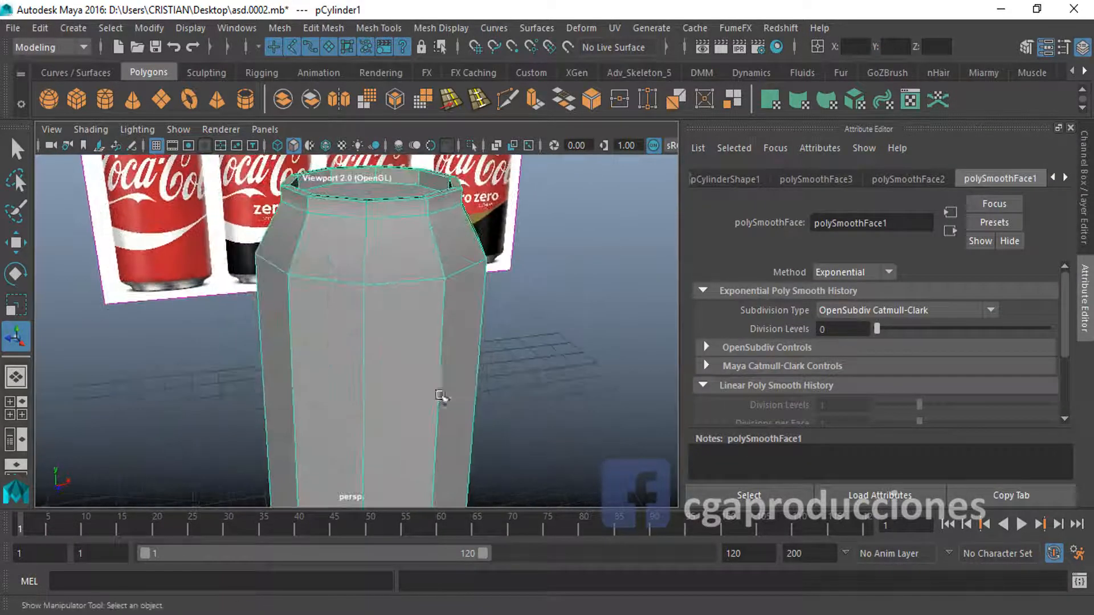
{"action": "left_click_drag", "start_coordinate": [360, 324], "coordinate": [360, 394], "text": "alt"}
{"action": "right_click_drag", "start_coordinate": [360, 393], "coordinate": [286, 400], "text": "alt"}
{"action": "key", "text": "3"}
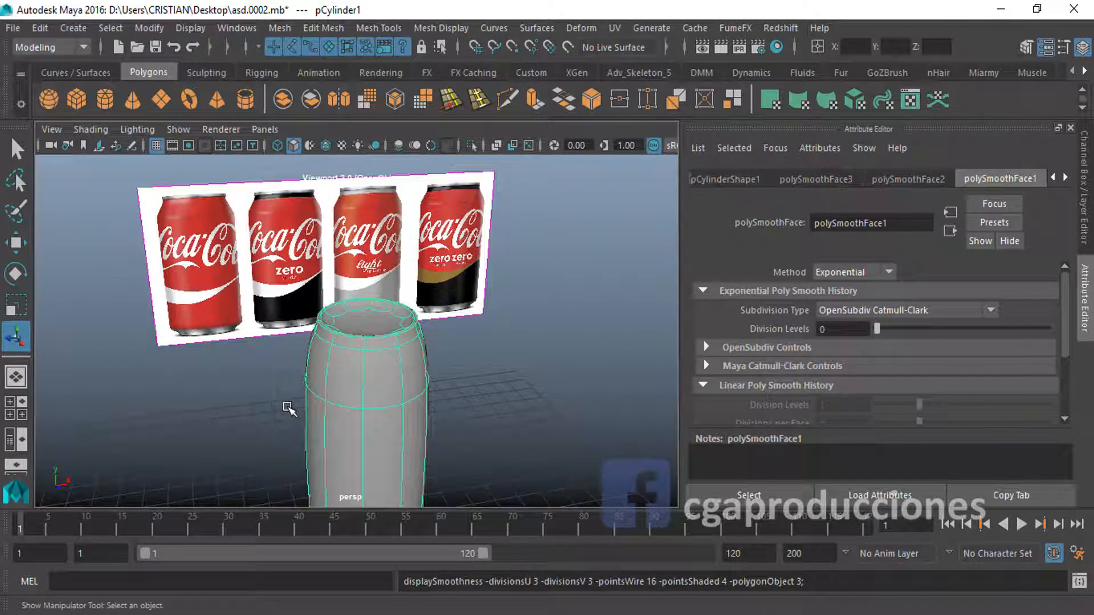
{"action": "right_click_drag", "start_coordinate": [308, 401], "coordinate": [473, 400], "text": "alt"}
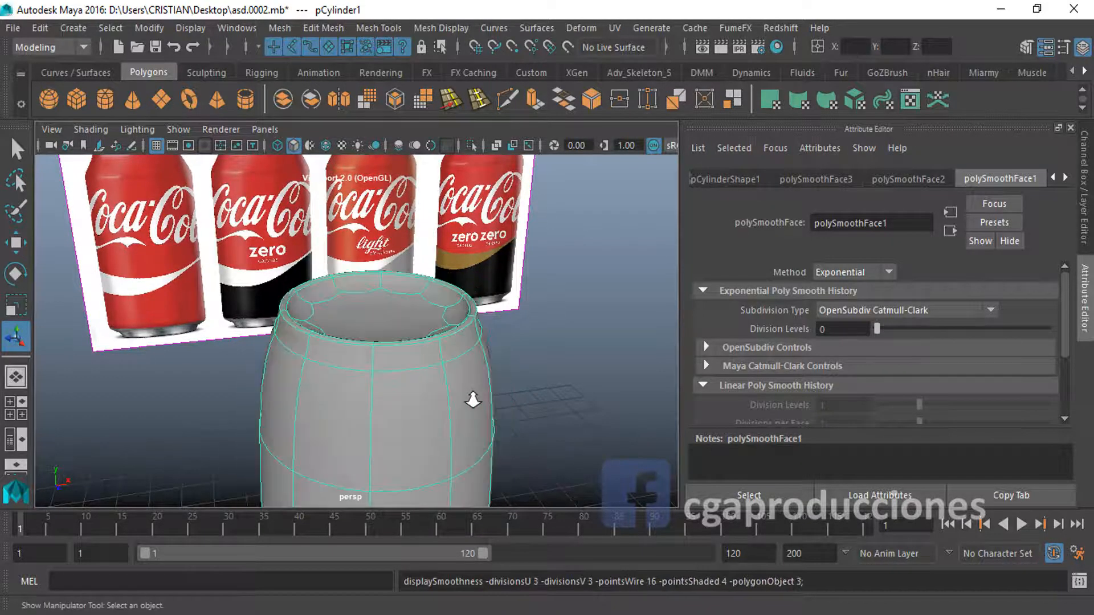
{"action": "key", "text": "1"}
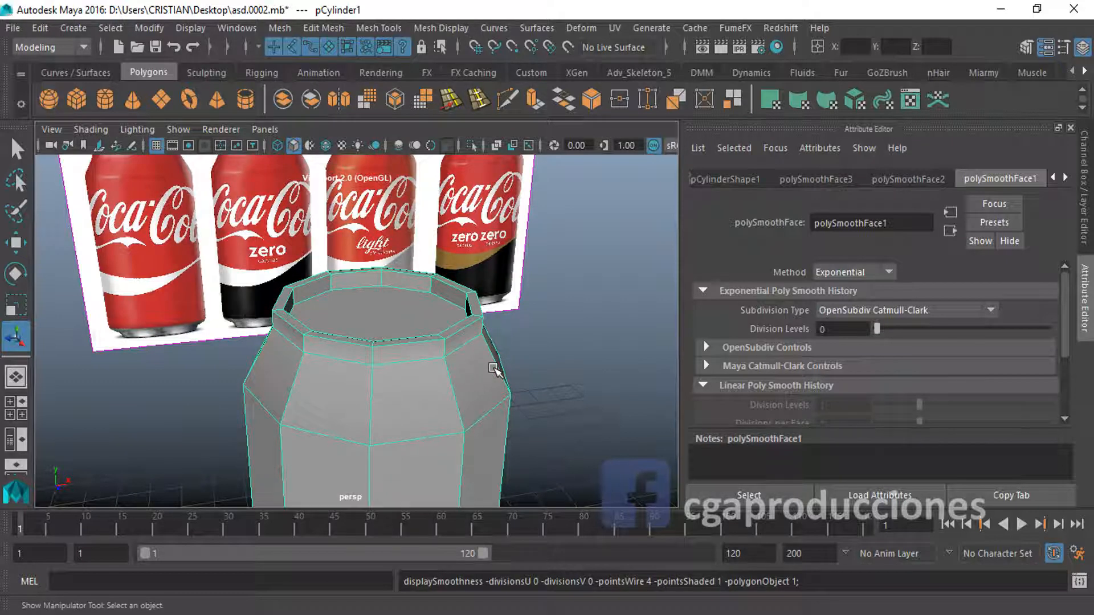
{"action": "key", "text": "3"}
{"action": "key", "text": "1"}
{"action": "key", "text": "3"}
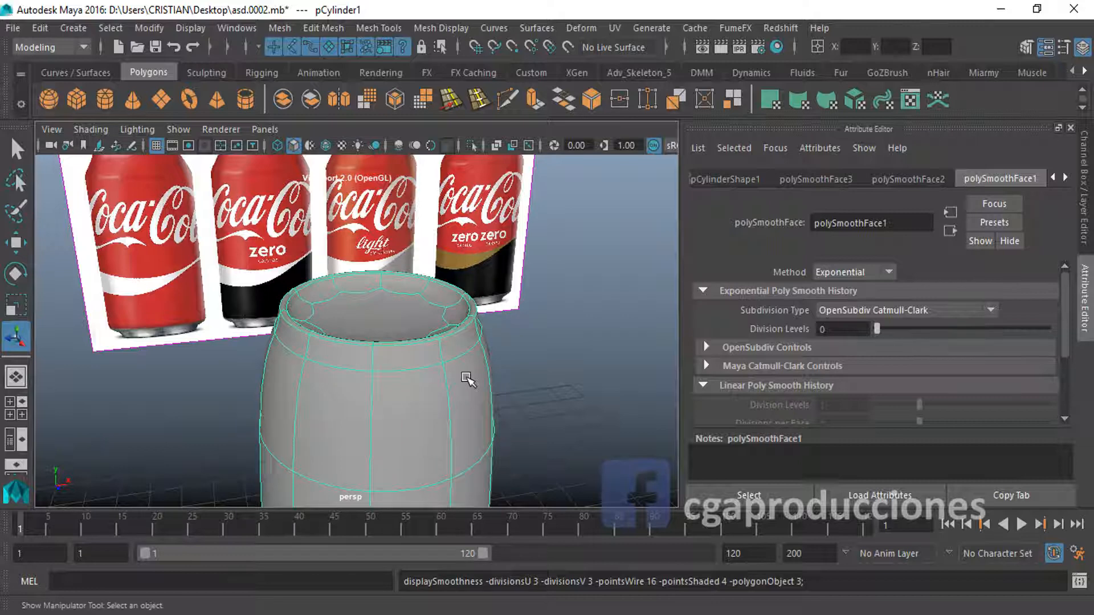
{"action": "key", "text": "1"}
Examine the can's full body and base in smooth mesh preview, and return to the unsmoothed display near the shoulder
{"action": "left_click_drag", "start_coordinate": [460, 390], "coordinate": [393, 429], "text": "alt"}
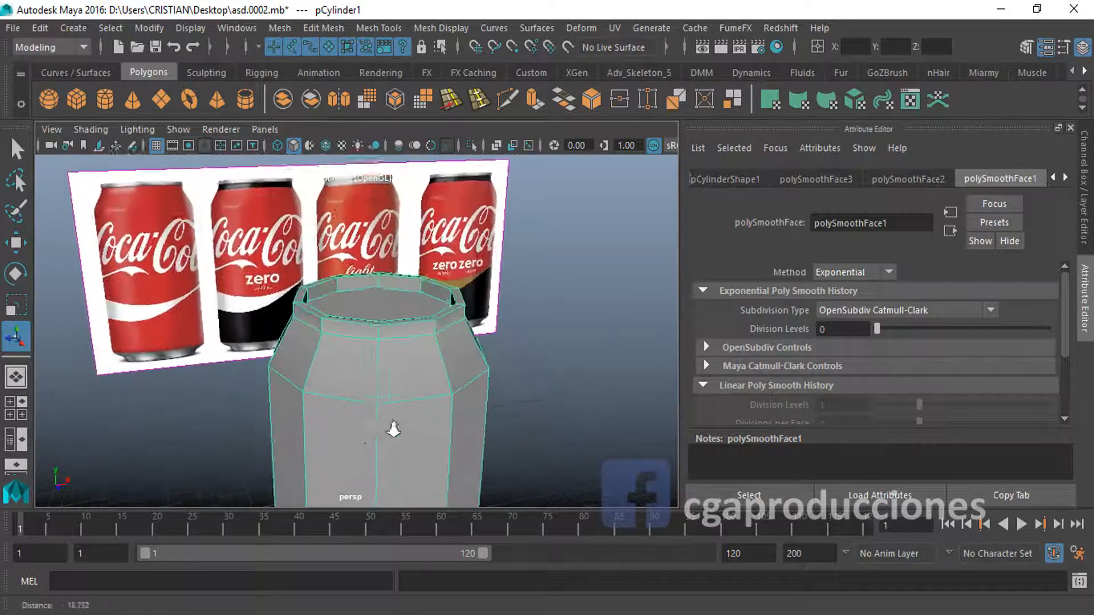
{"action": "right_click_drag", "start_coordinate": [394, 429], "coordinate": [496, 410], "text": "alt"}
{"action": "key", "text": "3"}
{"action": "left_click_drag", "start_coordinate": [542, 379], "coordinate": [227, 396], "text": "alt"}
{"action": "right_click_drag", "start_coordinate": [302, 402], "coordinate": [392, 383], "text": "alt"}
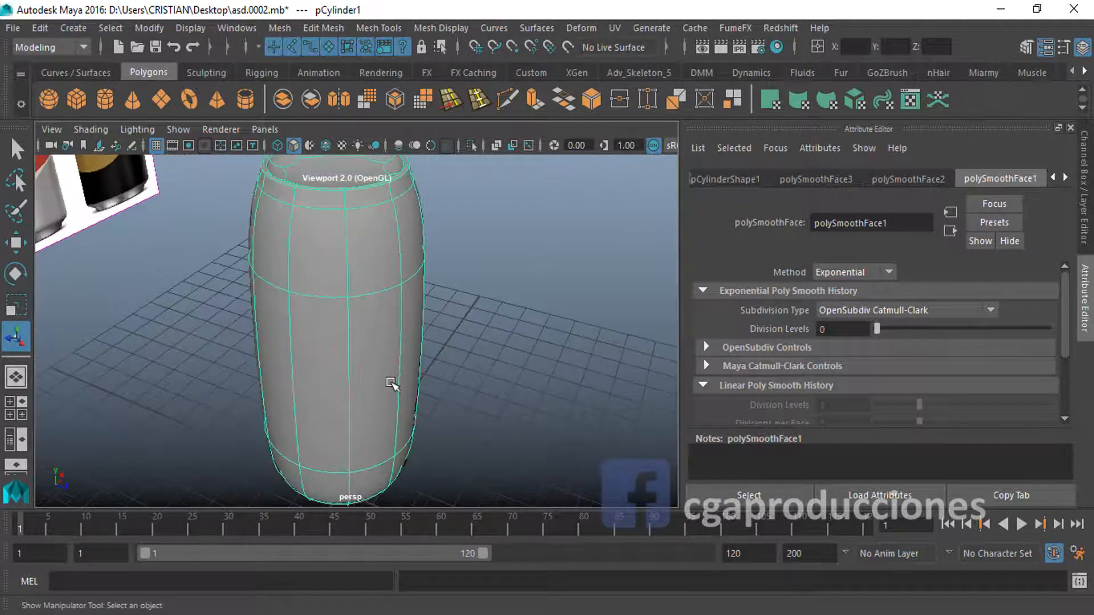
{"action": "key", "text": "1"}
{"action": "left_click_drag", "start_coordinate": [439, 340], "coordinate": [309, 329], "text": "alt"}
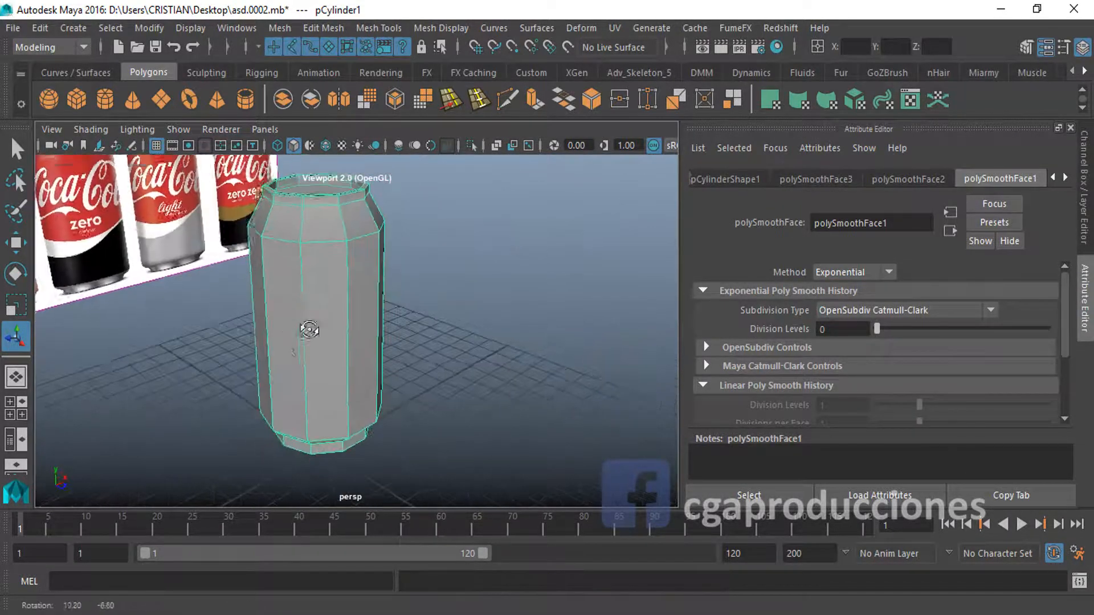
{"action": "right_click_drag", "start_coordinate": [309, 329], "coordinate": [383, 277], "text": "alt"}
{"action": "middle_click_drag", "start_coordinate": [383, 277], "coordinate": [375, 416], "text": "alt"}
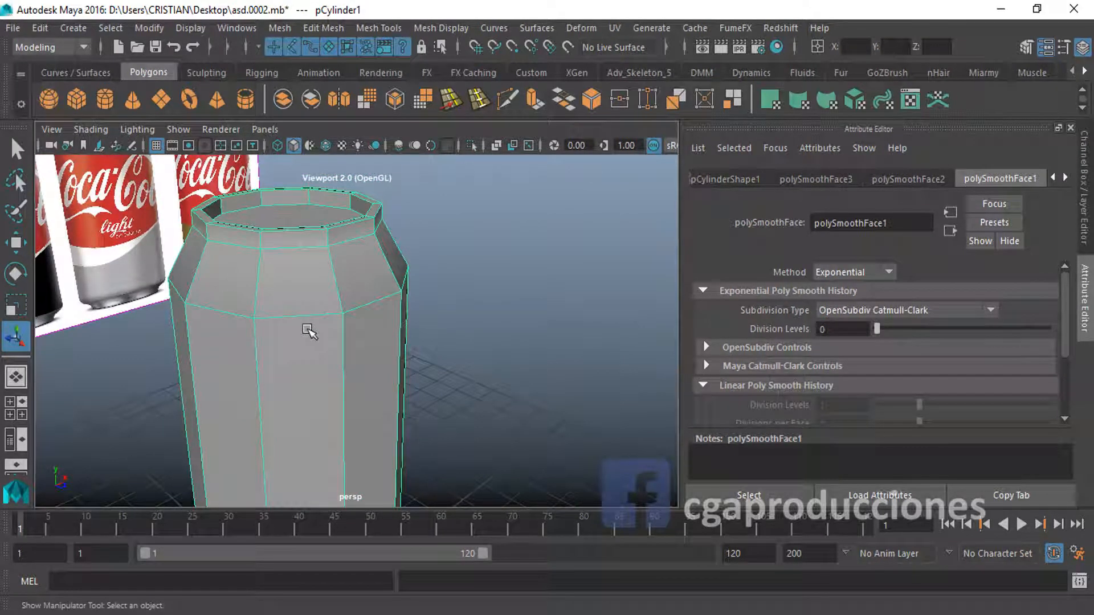
{"action": "left_click", "coordinate": [476, 104]}
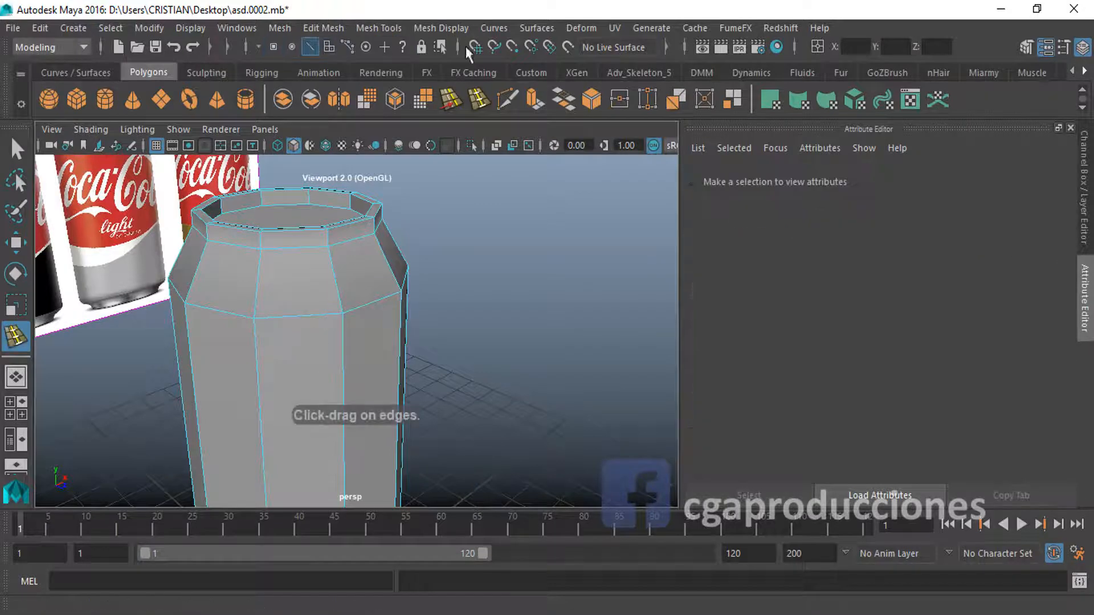
{"action": "key", "text": "q"}
{"action": "key", "text": "w"}
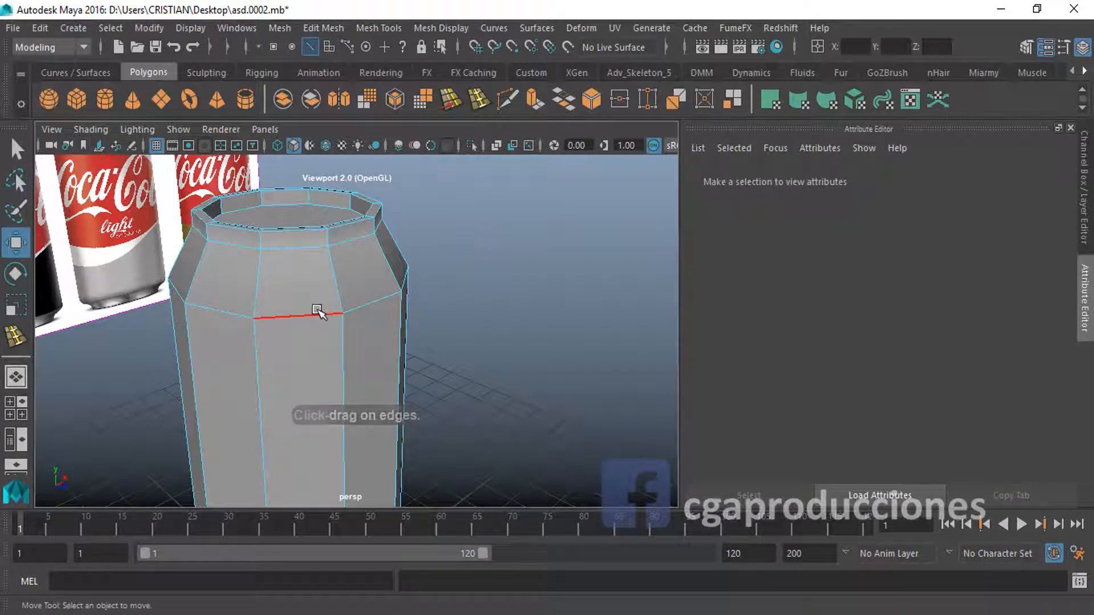
{"action": "right_click_drag", "start_coordinate": [317, 162], "coordinate": [384, 121]}
{"action": "left_click", "coordinate": [336, 359]}
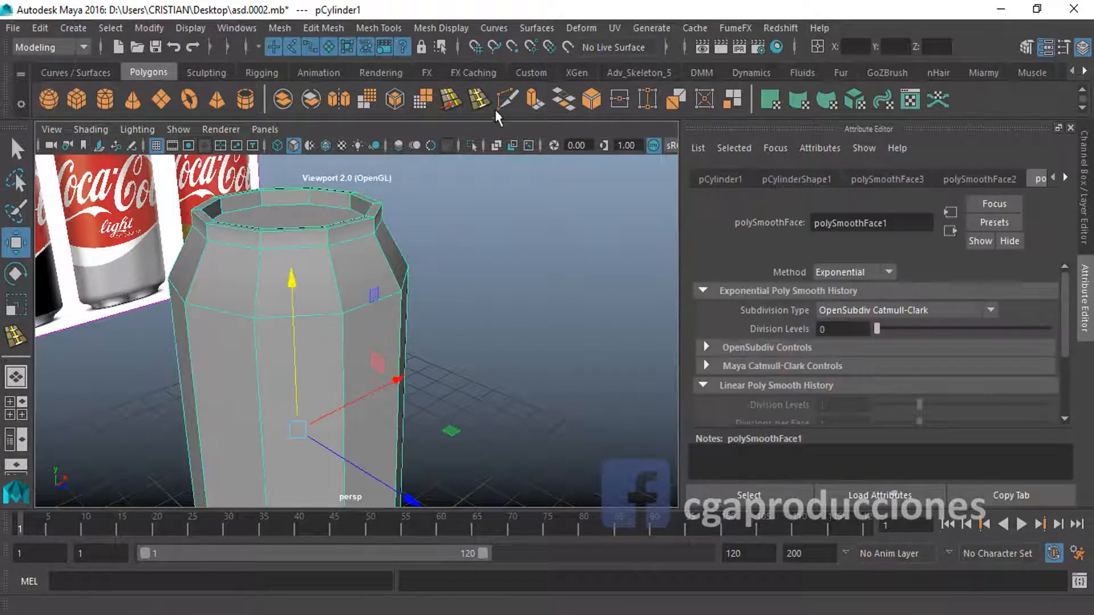
Find the Insert Edge Loop tool among the mesh tools
{"action": "left_click", "coordinate": [326, 29]}
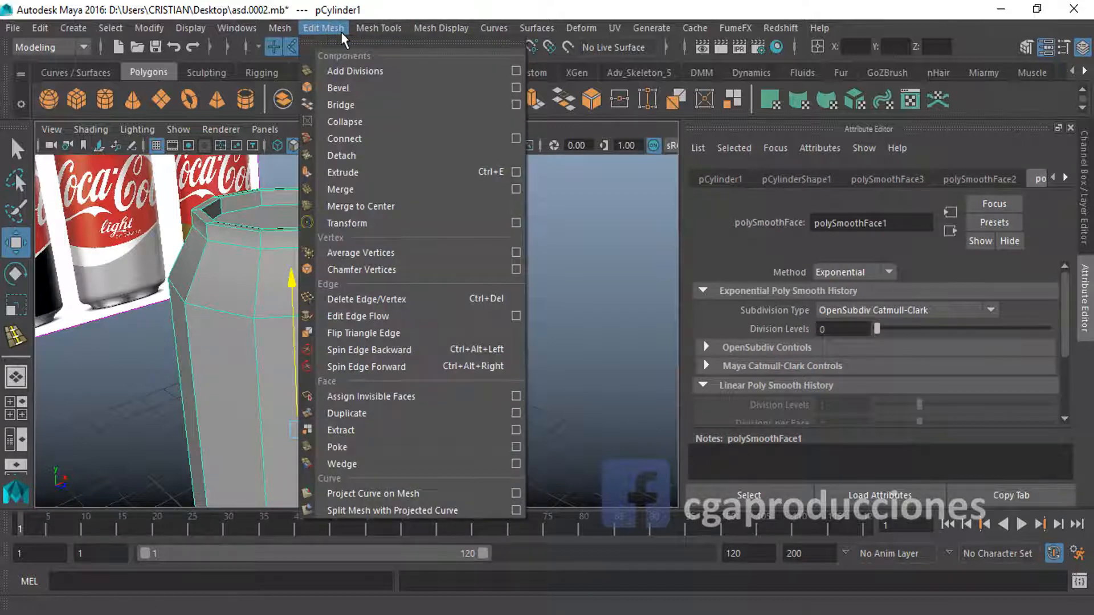
{"action": "mouse_move", "coordinate": [379, 29]}
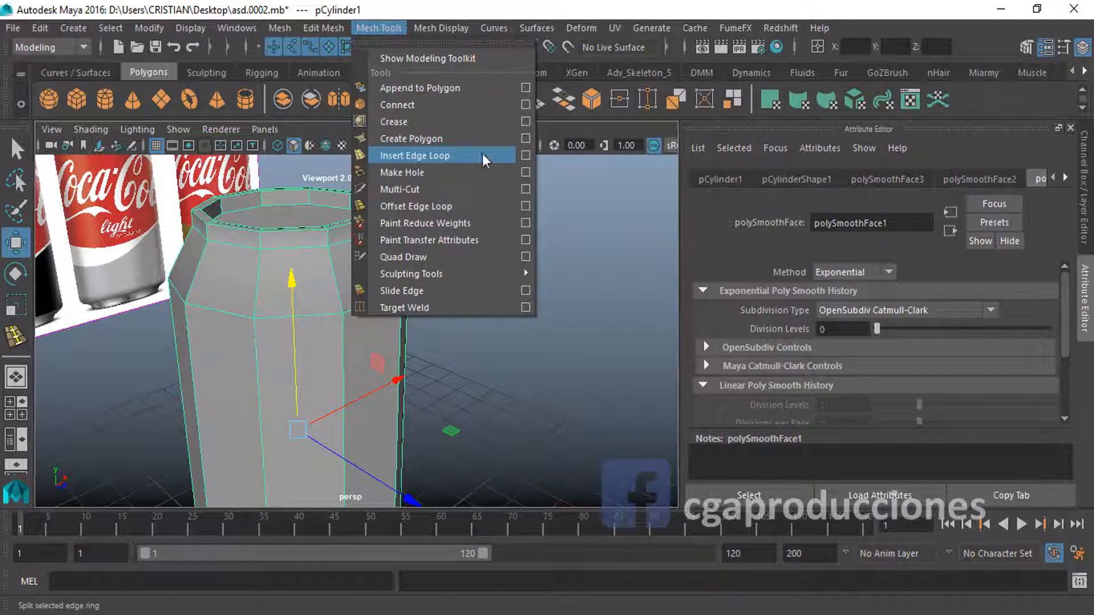
{"action": "left_click", "coordinate": [568, 121]}
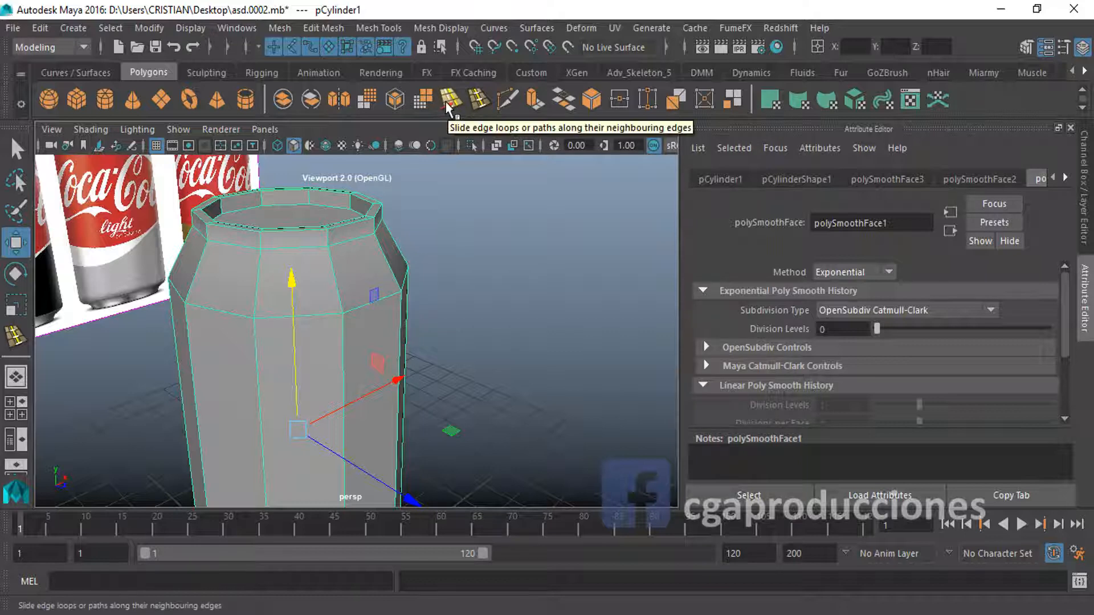
{"action": "left_click", "coordinate": [478, 100]}
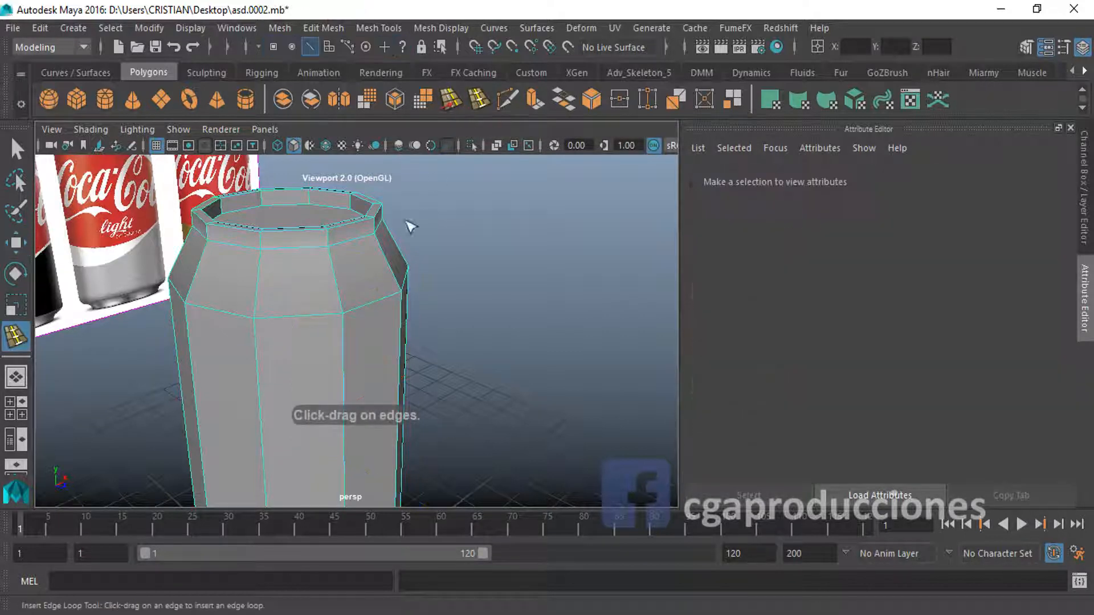
{"action": "right_click_drag", "start_coordinate": [244, 336], "coordinate": [347, 317], "text": "alt"}
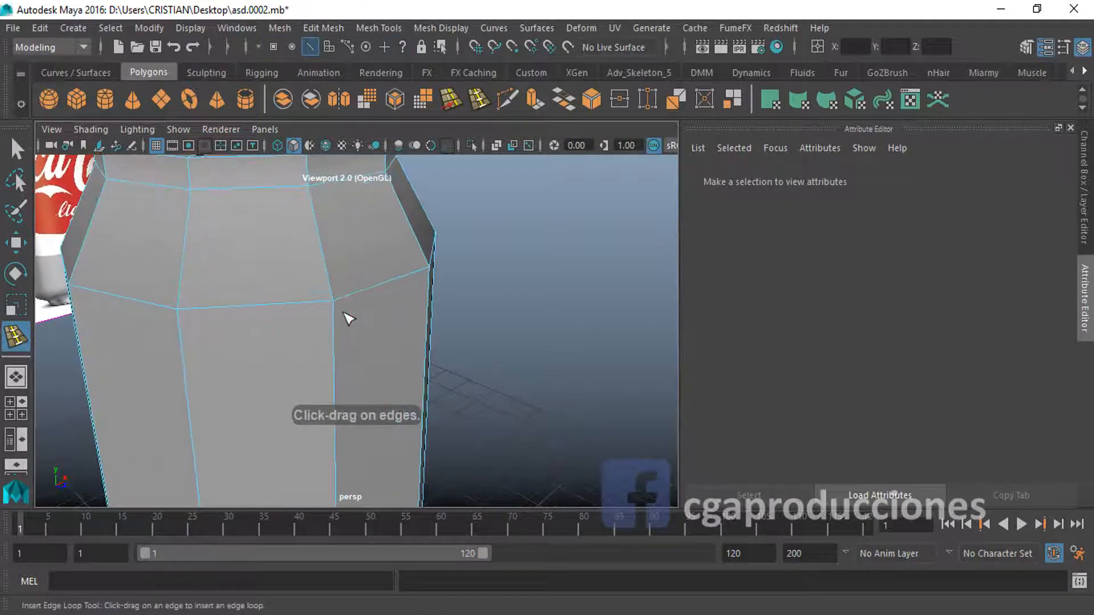
{"action": "key", "text": "q"}
{"action": "right_click_drag", "start_coordinate": [383, 166], "coordinate": [453, 135]}
{"action": "key", "text": "w"}
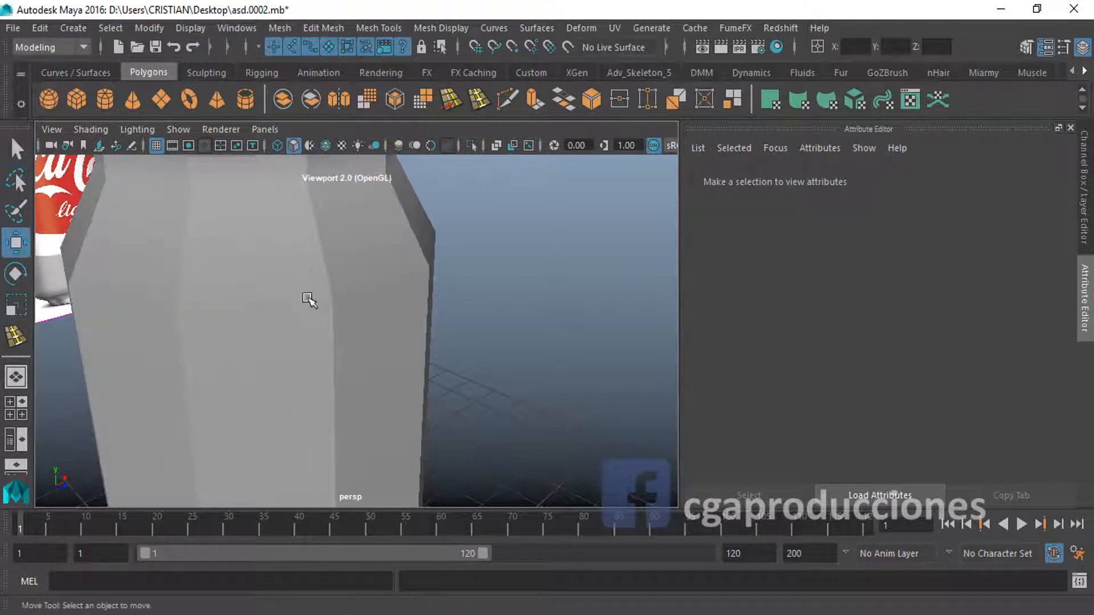
Insert one edge loop just above and one just below the can's shoulder edge with the Insert Edge Loop tool
{"action": "left_click", "coordinate": [308, 300]}
{"action": "right_click_drag", "start_coordinate": [379, 162], "coordinate": [453, 138]}
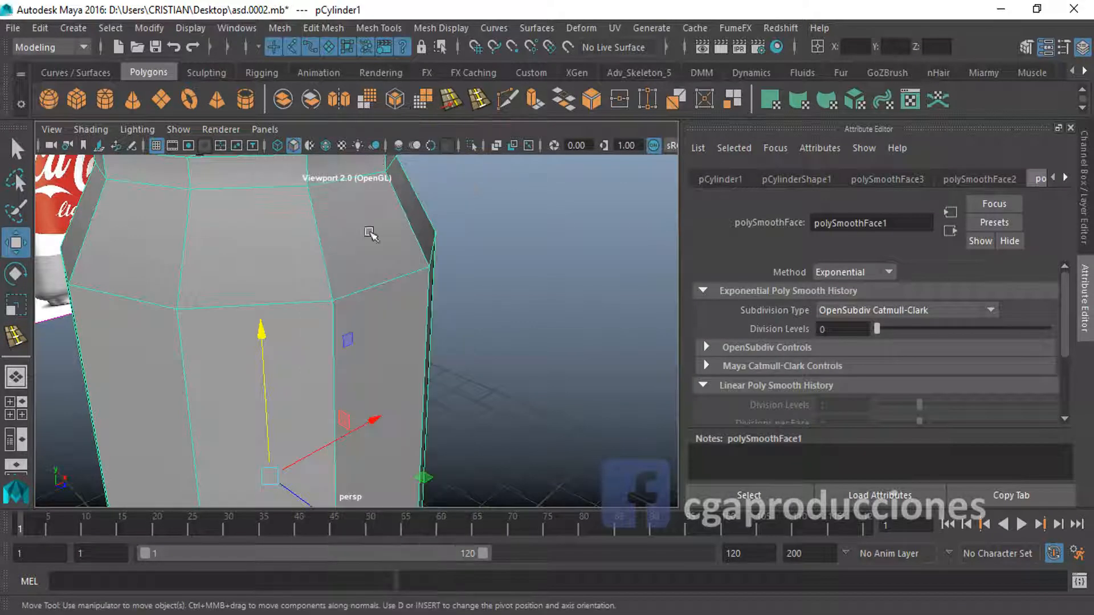
{"action": "left_click", "coordinate": [480, 100]}
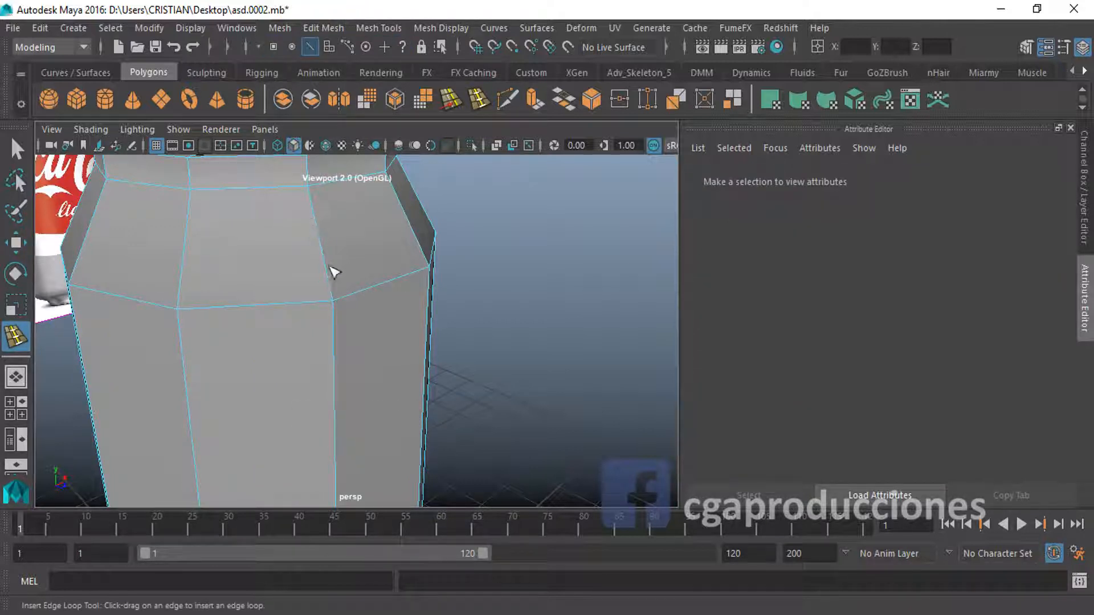
{"action": "mouse_move", "coordinate": [332, 284]}
{"action": "left_mouse_down"}
{"action": "mouse_move", "coordinate": [330, 270]}
{"action": "mouse_move", "coordinate": [334, 290]}
{"action": "left_mouse_up"}
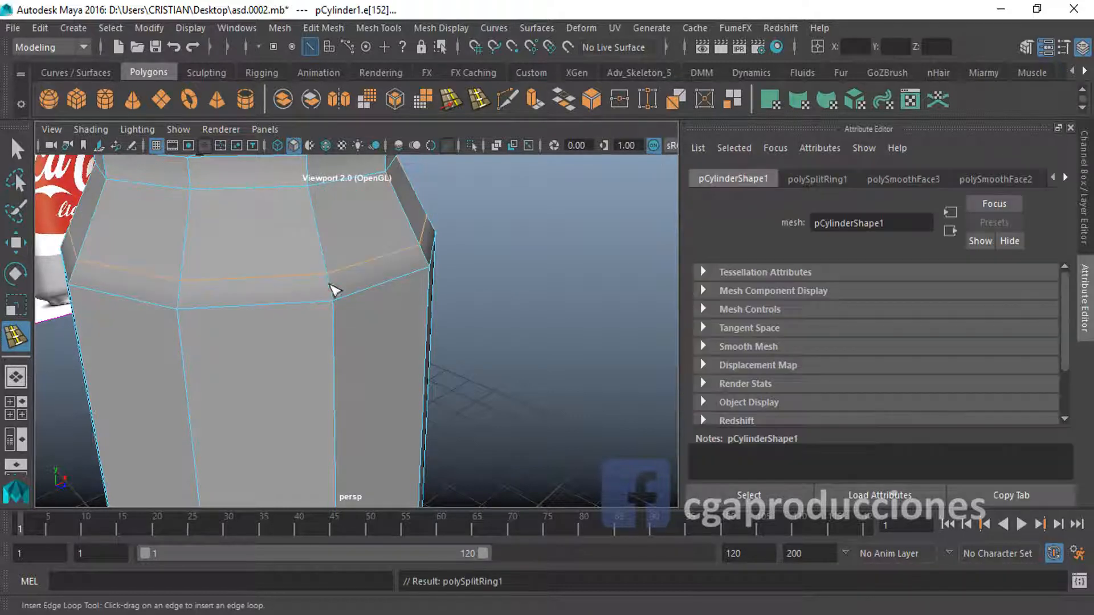
{"action": "left_click_drag", "start_coordinate": [334, 335], "coordinate": [247, 359]}
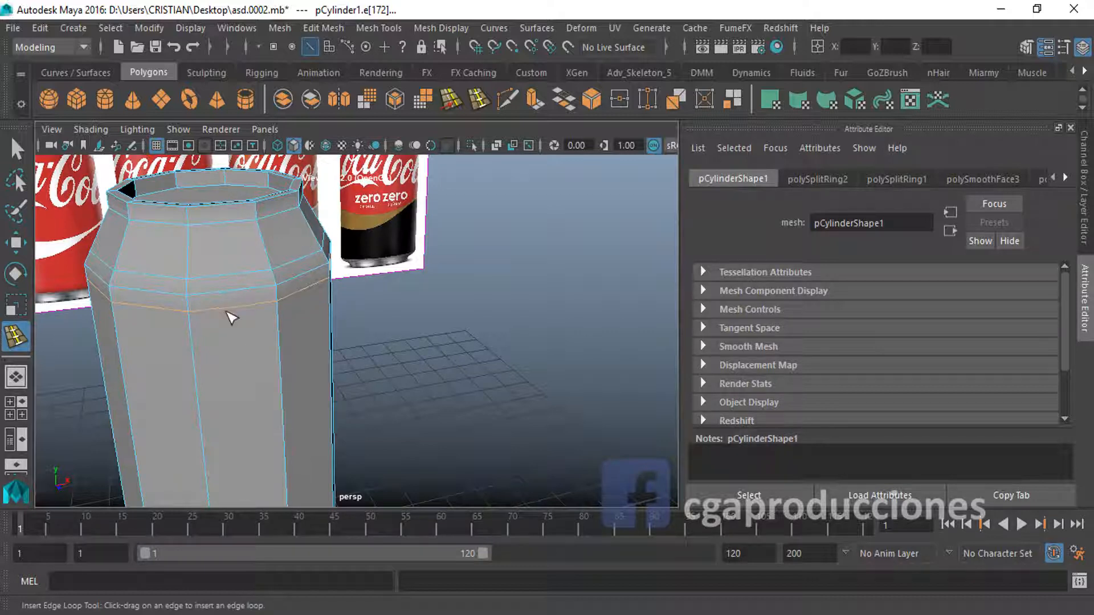
Examine the can's reinforced shoulder in smooth mesh preview and return to the unsmoothed display
{"action": "key", "text": "w"}
{"action": "right_click_drag", "start_coordinate": [188, 302], "coordinate": [253, 140]}
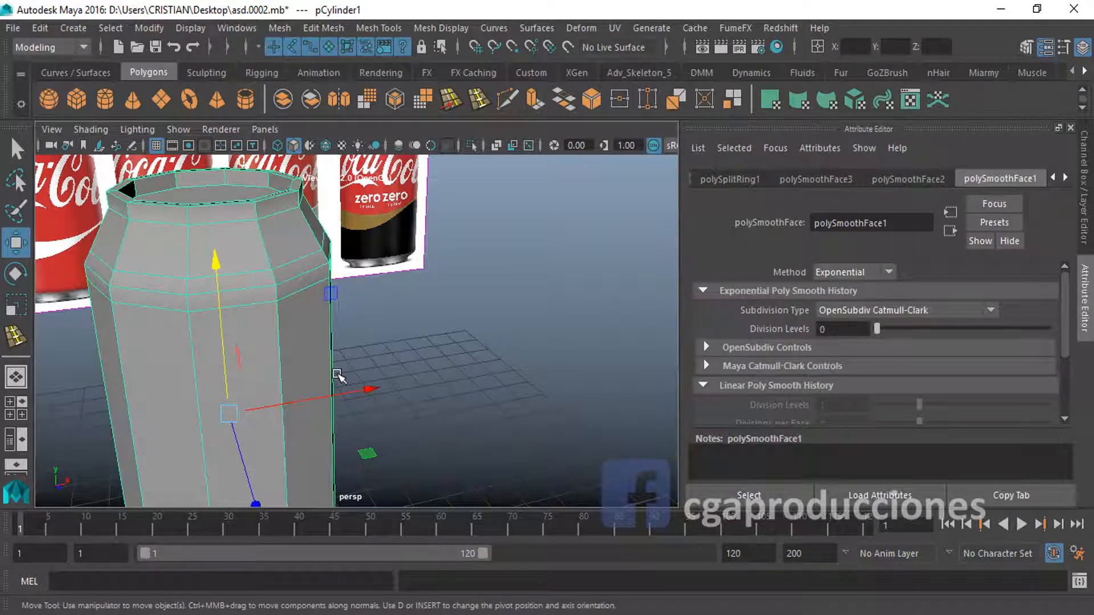
{"action": "key", "text": "3"}
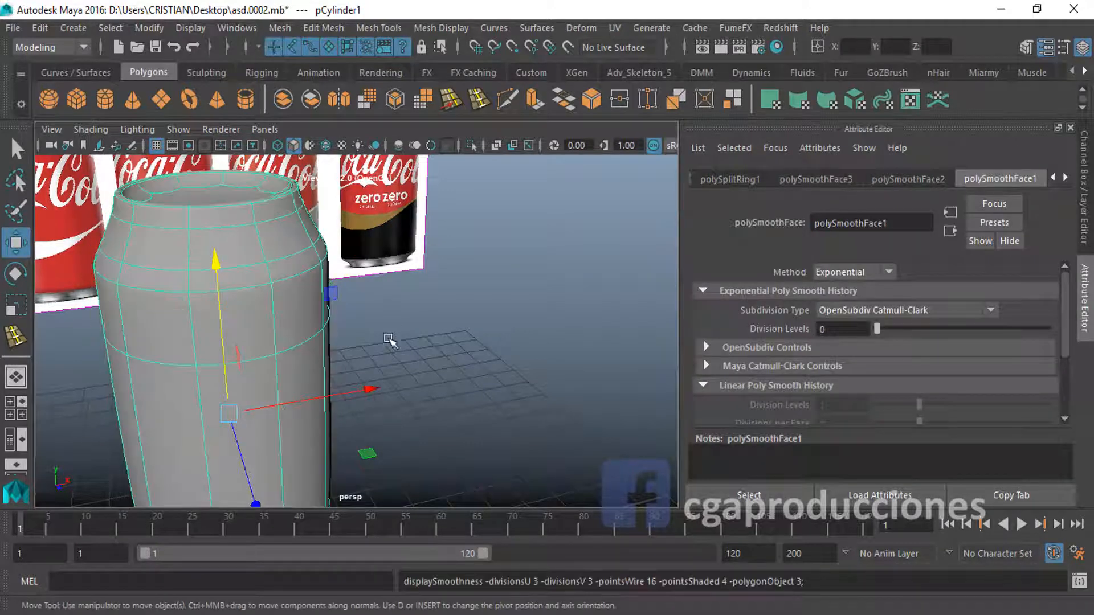
{"action": "left_click", "coordinate": [390, 341]}
{"action": "right_click_drag", "start_coordinate": [289, 327], "coordinate": [343, 320], "text": "alt"}
{"action": "left_click_drag", "start_coordinate": [343, 320], "coordinate": [378, 316], "text": "alt"}
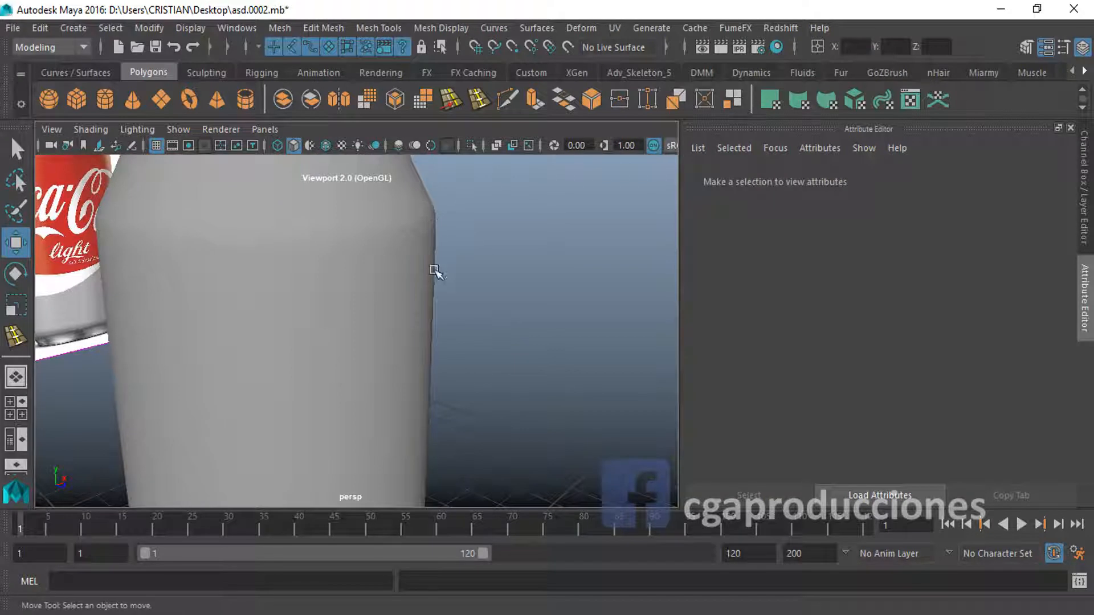
{"action": "left_click", "coordinate": [283, 341]}
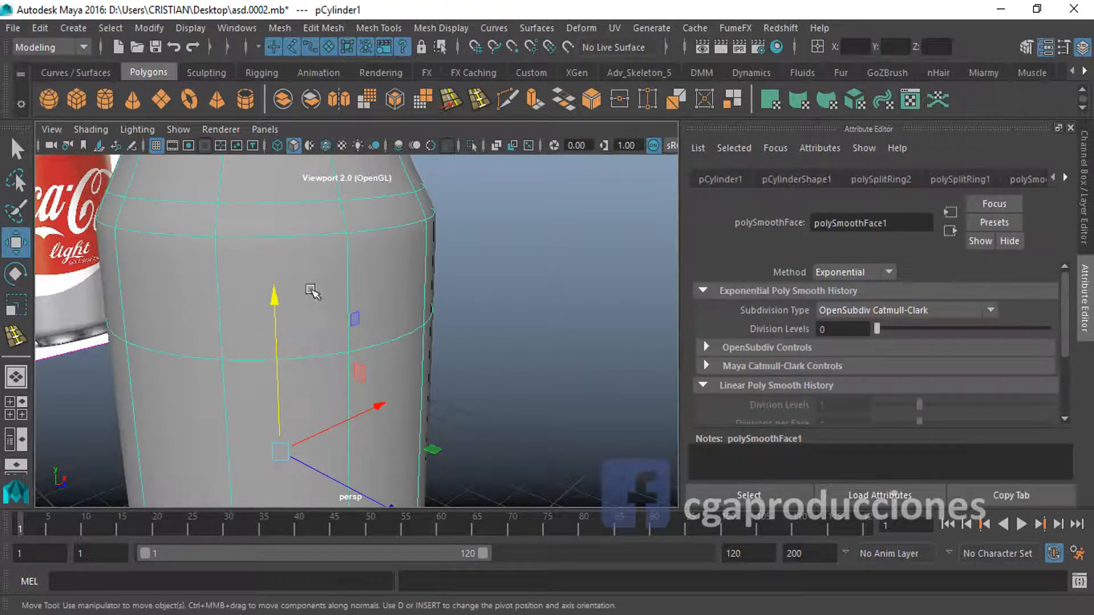
{"action": "key", "text": "1"}
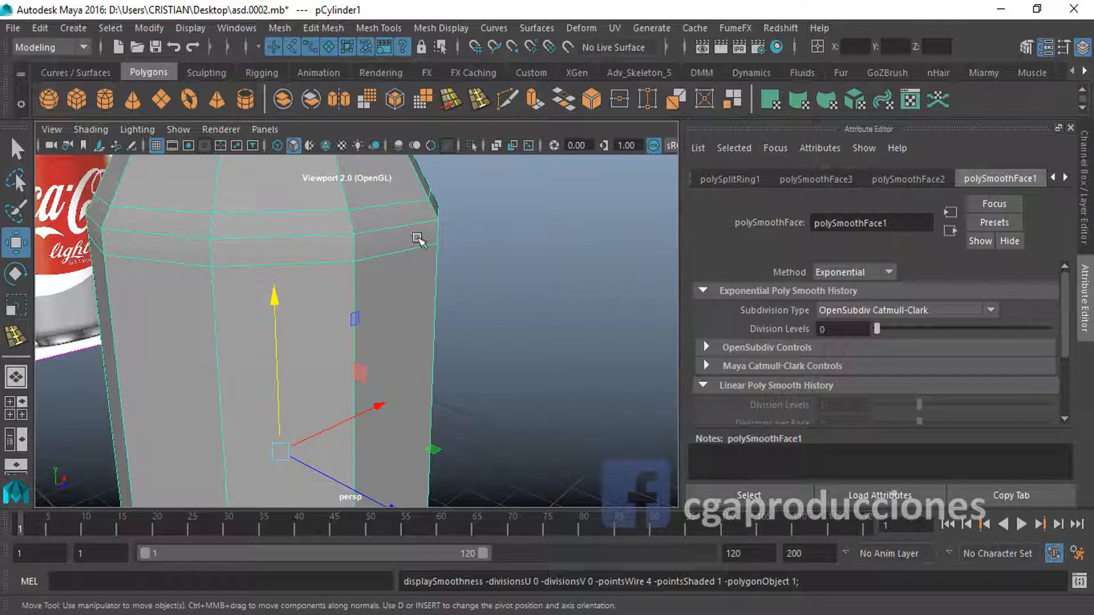
Select the inserted edge loop just above the shoulder edge and slide it along its neighbouring edges with the Slide Edge tool
{"action": "scroll", "coordinate": [285, 353], "scroll_direction": "down", "scroll_amount": 3}
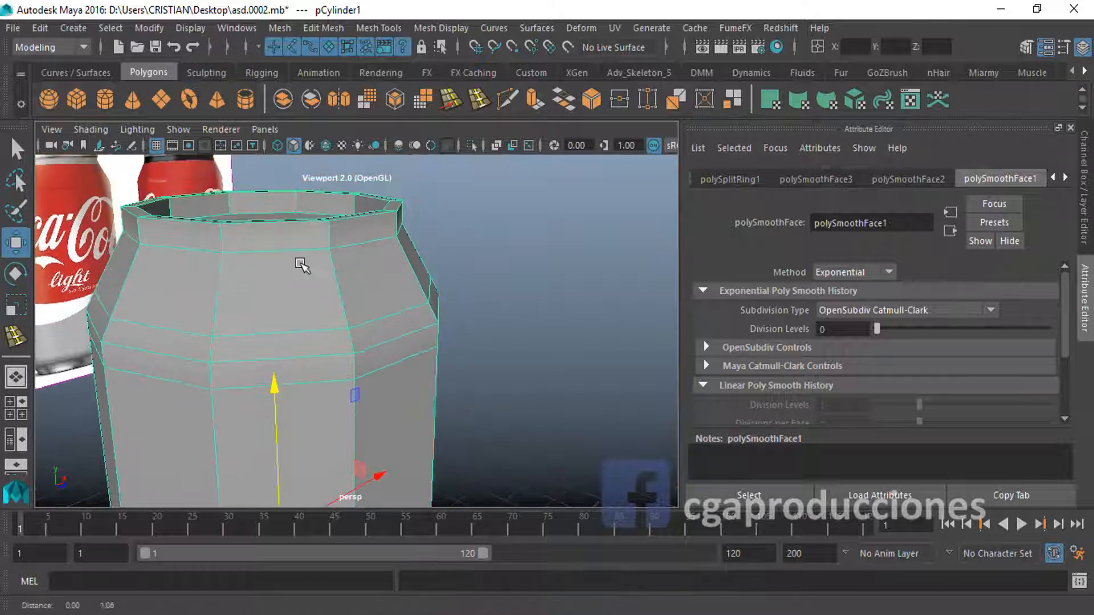
{"action": "right_click_drag", "start_coordinate": [302, 279], "coordinate": [308, 122]}
{"action": "double_click", "coordinate": [296, 336]}
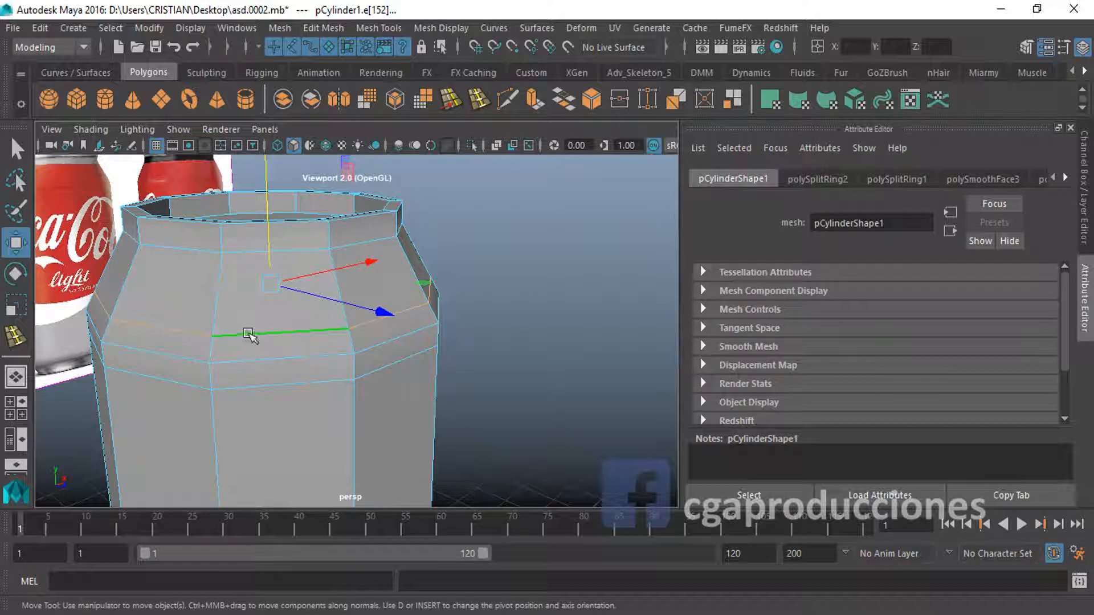
{"action": "left_click", "coordinate": [248, 334]}
{"action": "double_click", "coordinate": [248, 334]}
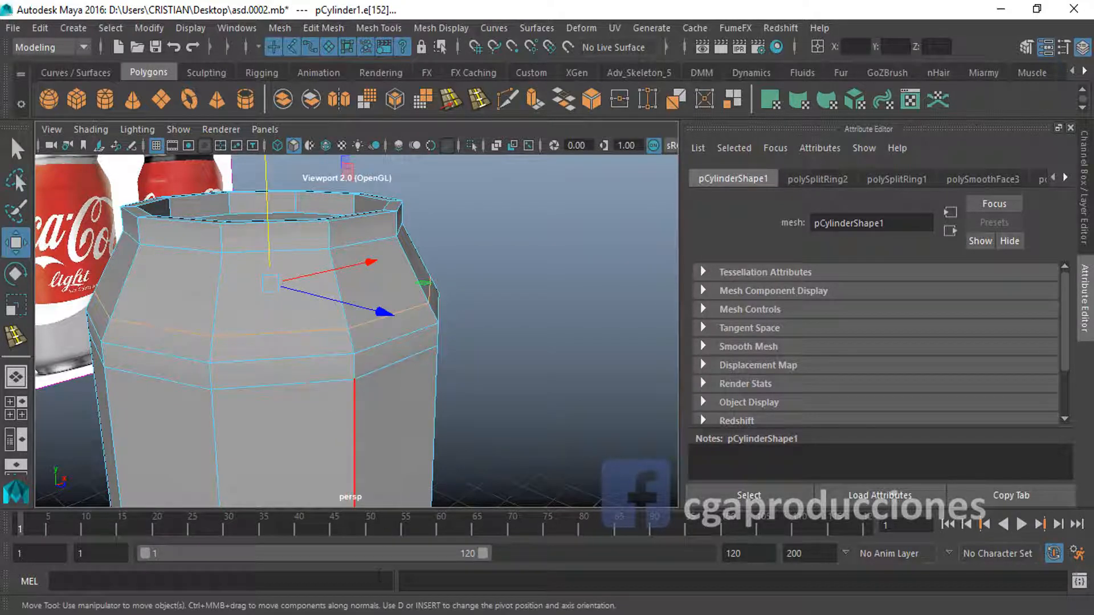
{"action": "scroll", "coordinate": [279, 226], "scroll_direction": "down", "scroll_amount": 3}
{"action": "left_click_drag", "start_coordinate": [279, 227], "coordinate": [317, 339], "text": "alt"}
{"action": "scroll", "coordinate": [421, 367], "scroll_direction": "up", "scroll_amount": 5}
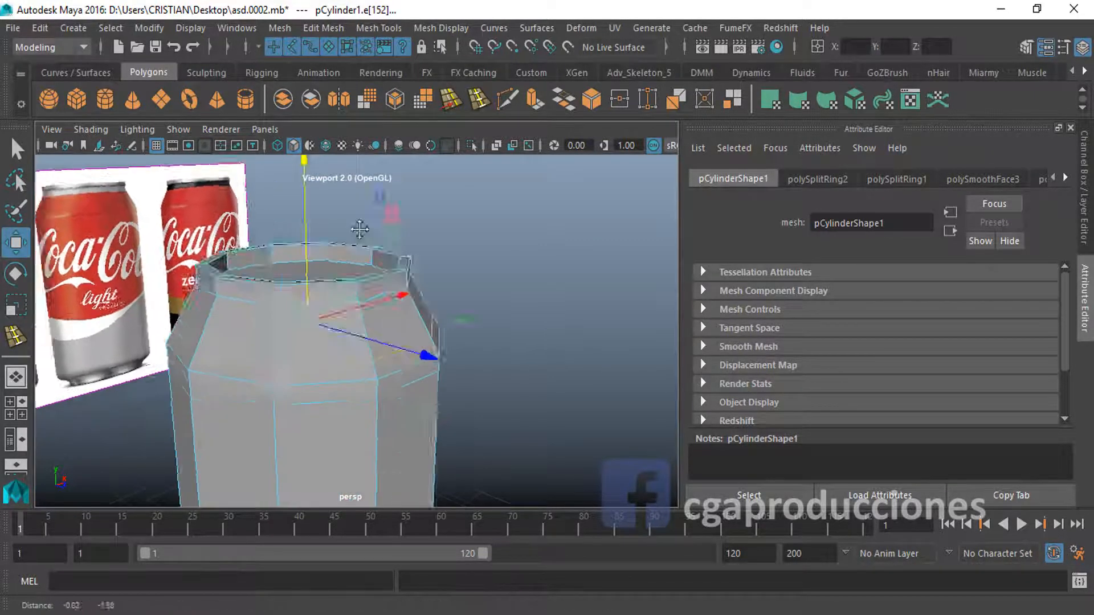
{"action": "scroll", "coordinate": [421, 366], "scroll_direction": "down", "scroll_amount": 3}
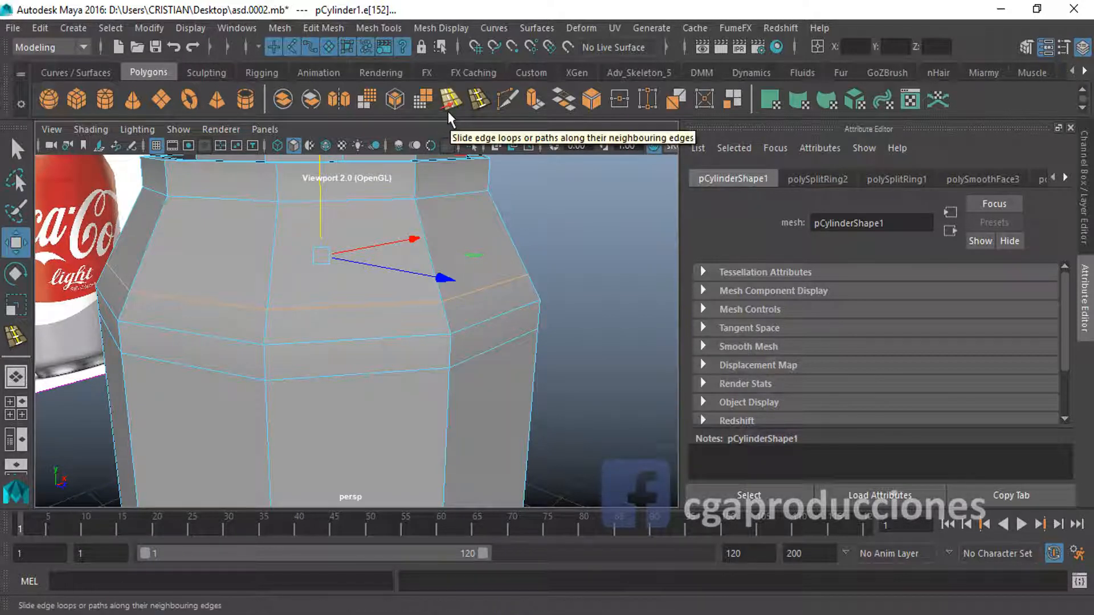
{"action": "left_click", "coordinate": [323, 28]}
{"action": "mouse_move", "coordinate": [379, 28]}
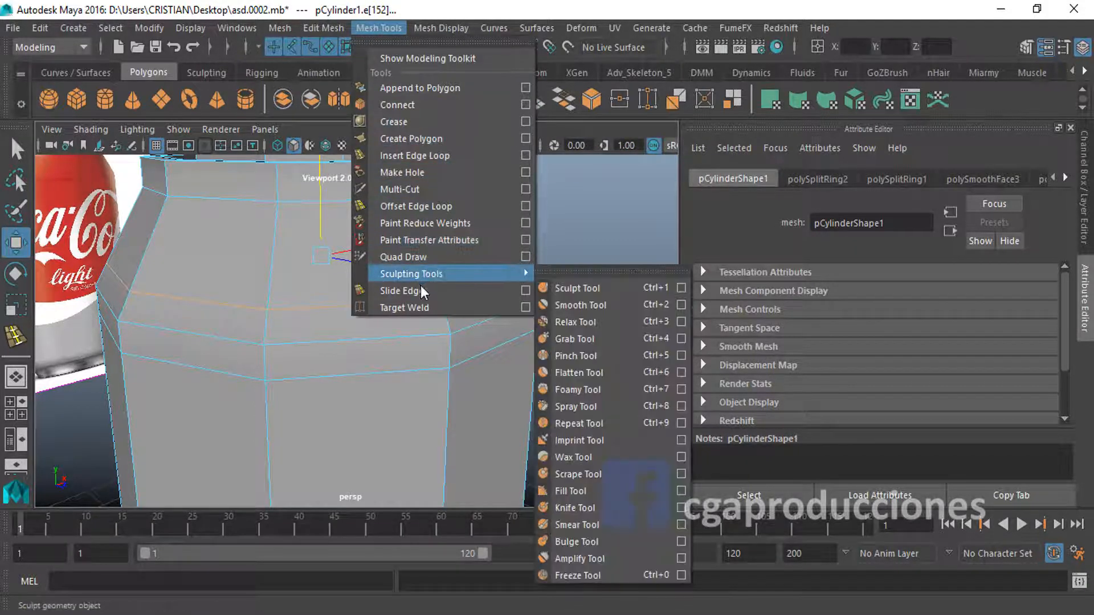
{"action": "left_click", "coordinate": [572, 199]}
{"action": "left_click_drag", "start_coordinate": [577, 207], "coordinate": [571, 228], "text": "alt"}
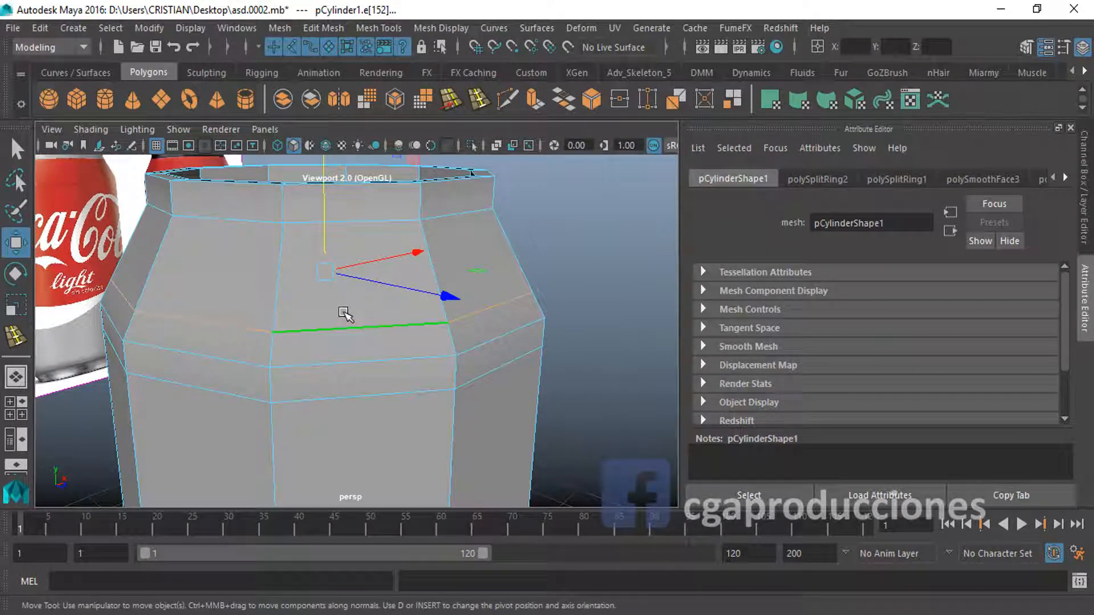
{"action": "left_click", "coordinate": [451, 105]}
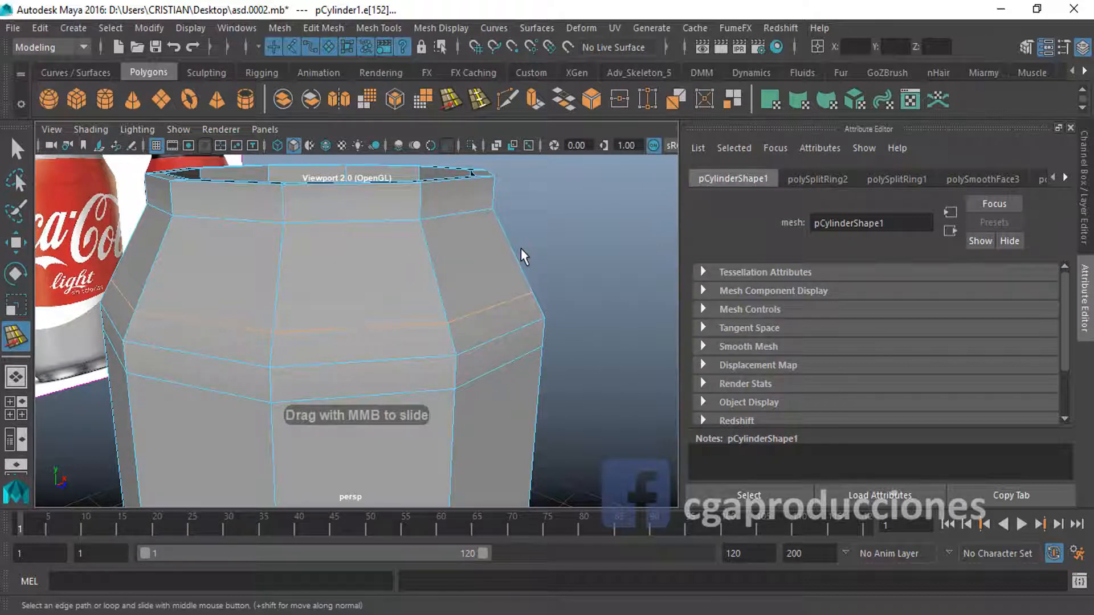
{"action": "middle_click_drag", "start_coordinate": [517, 259], "coordinate": [476, 269]}
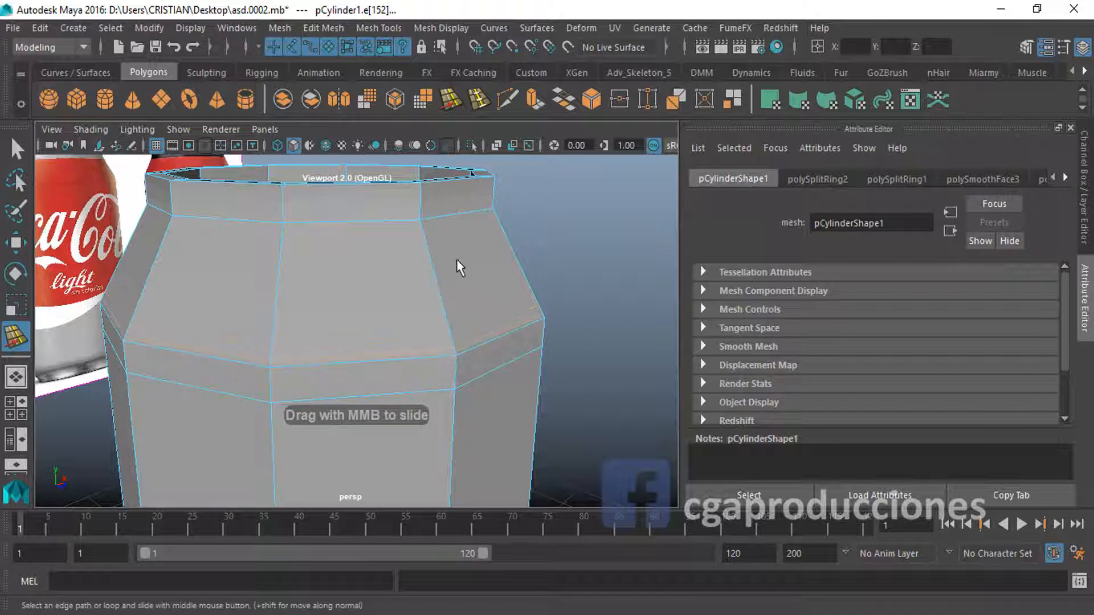
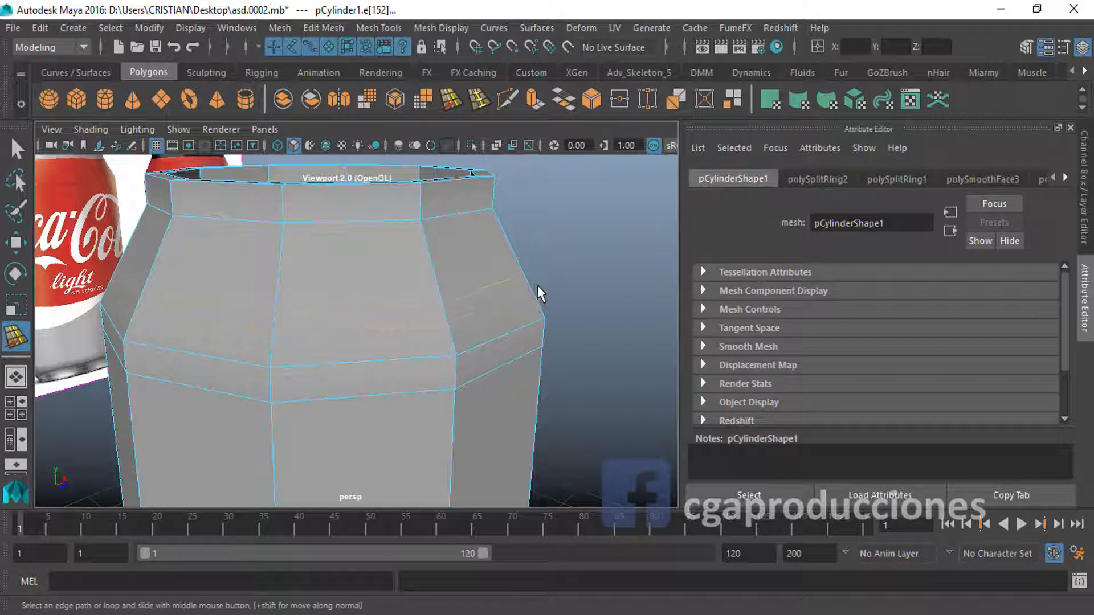
{"action": "left_click", "coordinate": [490, 368]}
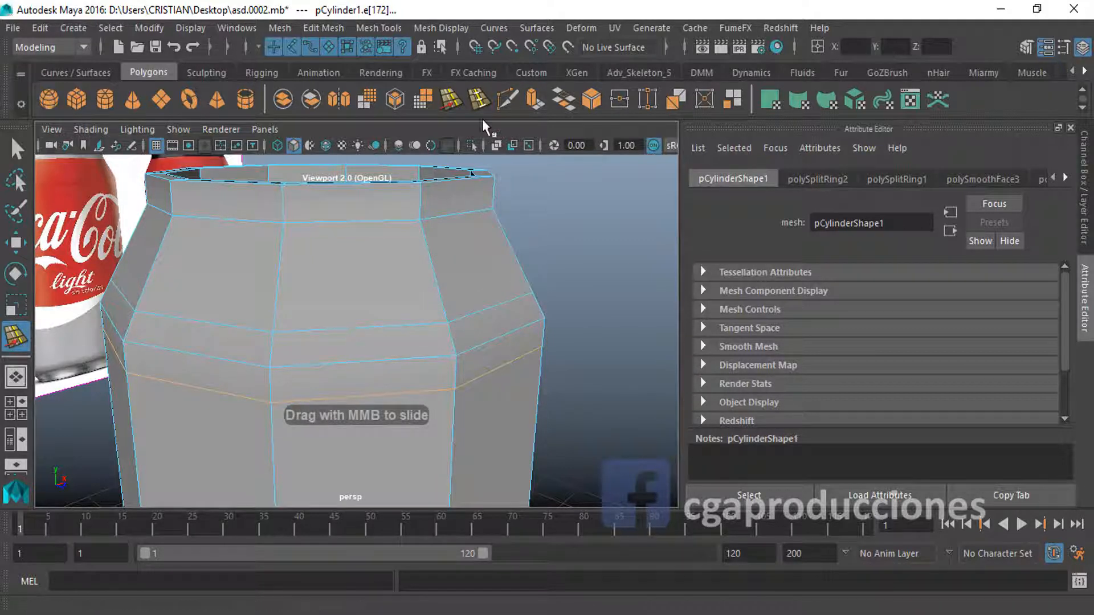
{"action": "left_click", "coordinate": [555, 264]}
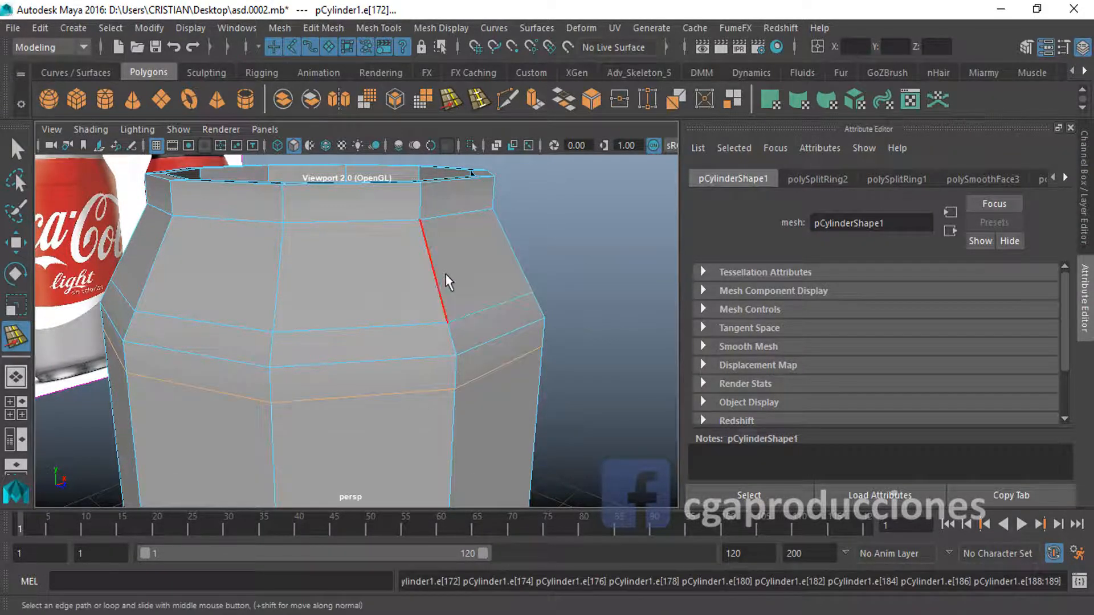
{"action": "left_click", "coordinate": [29, 335]}
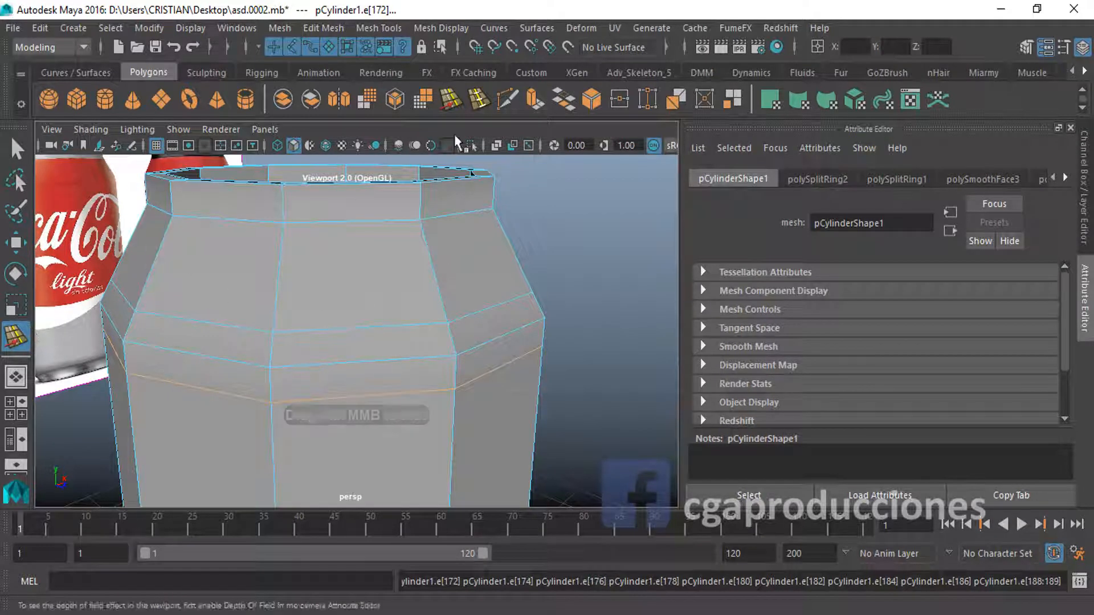
{"action": "left_click", "coordinate": [480, 100]}
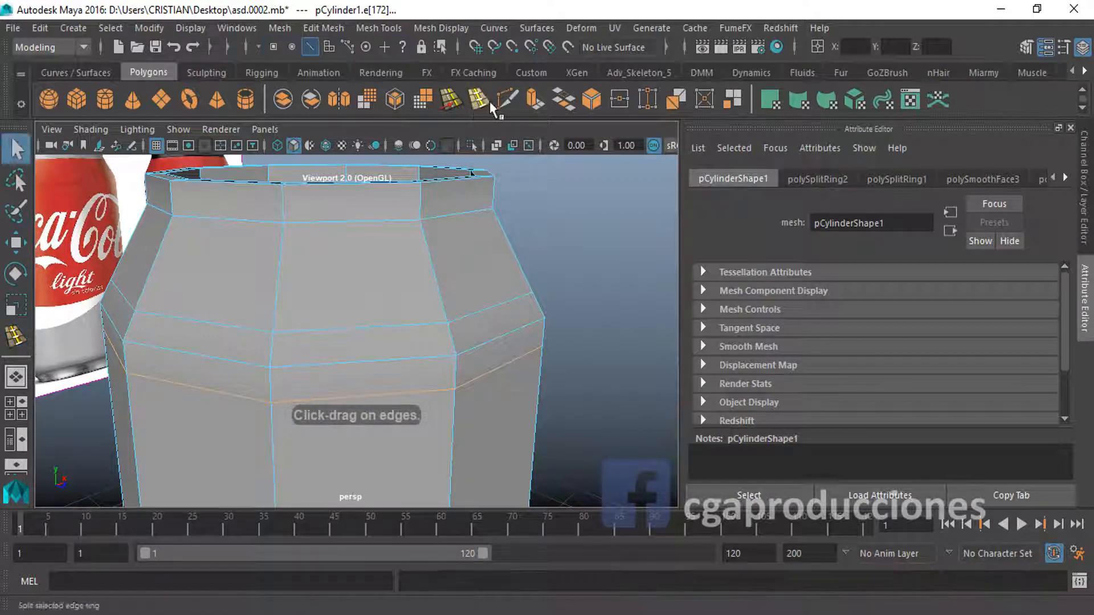
{"action": "left_click", "coordinate": [16, 243]}
{"action": "left_click", "coordinate": [16, 212]}
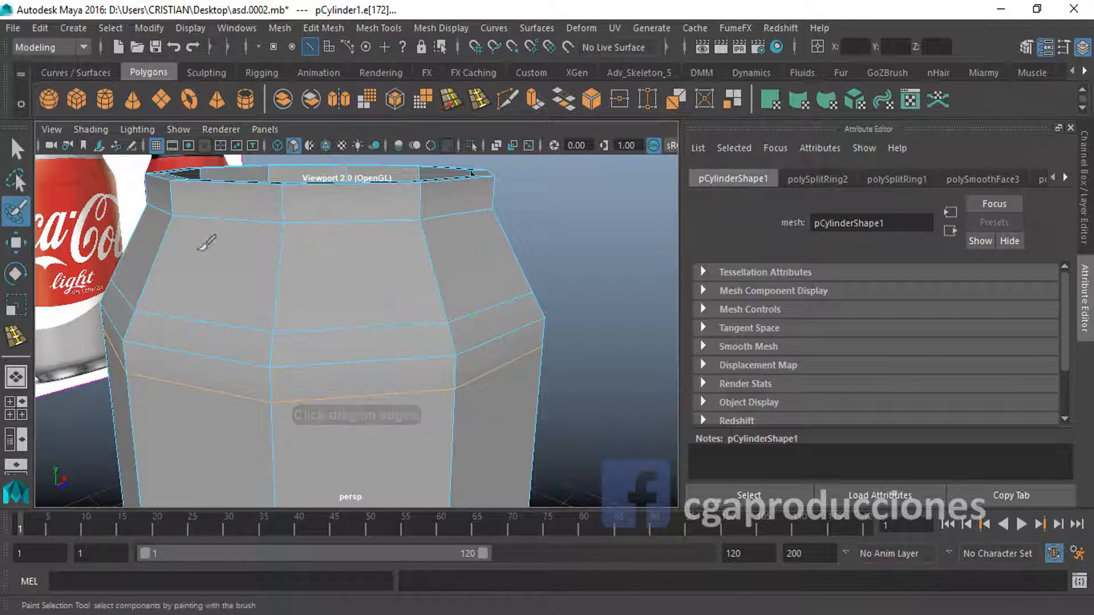
{"action": "left_click", "coordinate": [327, 272]}
{"action": "key", "text": "w"}
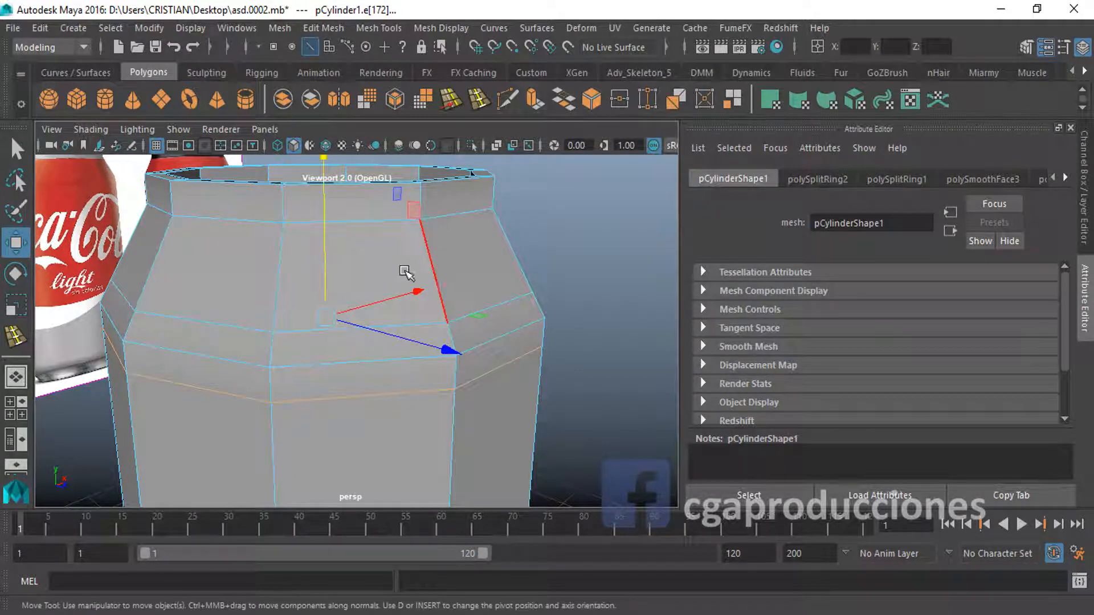
Select the whole can in object mode, try moving it along the X axis and undo the move
{"action": "right_click", "coordinate": [459, 257]}
{"action": "right_click_drag", "start_coordinate": [454, 169], "coordinate": [458, 162]}
{"action": "right_click_drag", "start_coordinate": [447, 272], "coordinate": [510, 140]}
{"action": "left_click_drag", "start_coordinate": [558, 278], "coordinate": [393, 305], "text": "alt"}
{"action": "right_click_drag", "start_coordinate": [393, 305], "coordinate": [313, 313], "text": "alt"}
{"action": "middle_click_drag", "start_coordinate": [313, 313], "coordinate": [427, 252], "text": "alt"}
{"action": "left_click_drag", "start_coordinate": [427, 252], "coordinate": [379, 270], "text": "alt"}
{"action": "right_click_drag", "start_coordinate": [379, 270], "coordinate": [283, 288], "text": "alt"}
{"action": "left_click", "coordinate": [508, 247]}
{"action": "left_click", "coordinate": [439, 235]}
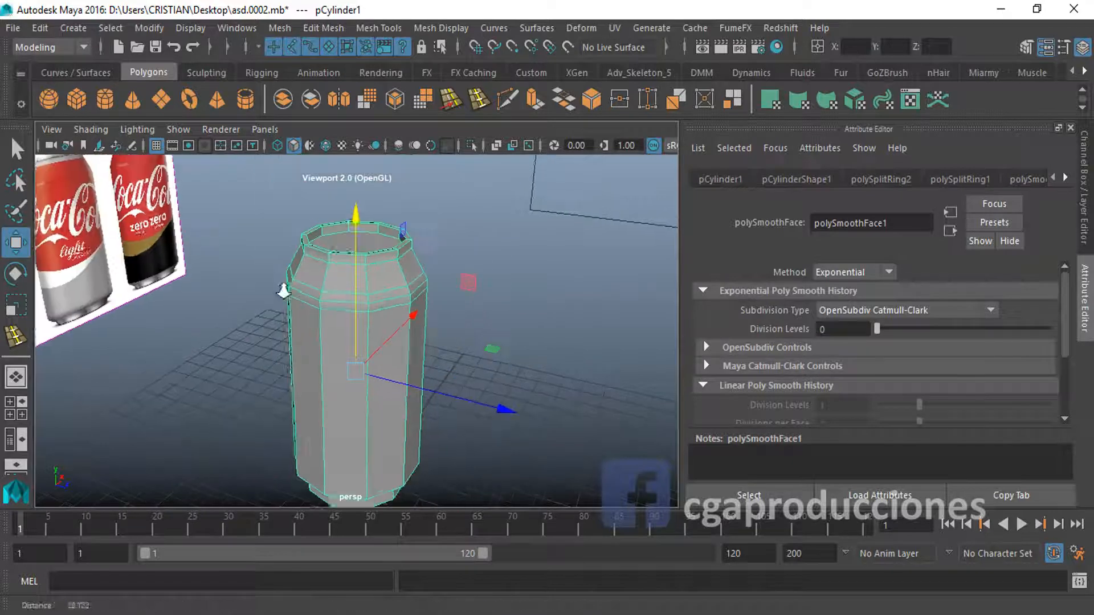
{"action": "left_click_drag", "start_coordinate": [413, 325], "coordinate": [453, 312], "text": "alt"}
{"action": "key", "text": "ctrl+z"}
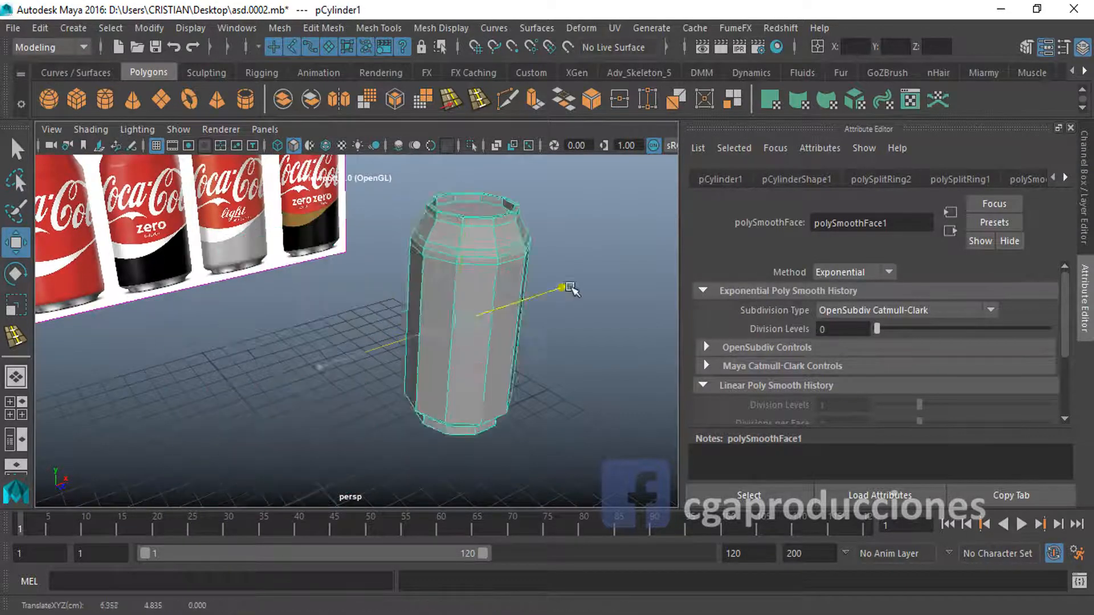
Select the full ring of faces around the can's sloped shoulder in face mode
{"action": "middle_click_drag", "start_coordinate": [478, 264], "coordinate": [480, 335], "text": "alt"}
{"action": "right_click_drag", "start_coordinate": [479, 334], "coordinate": [564, 336], "text": "alt"}
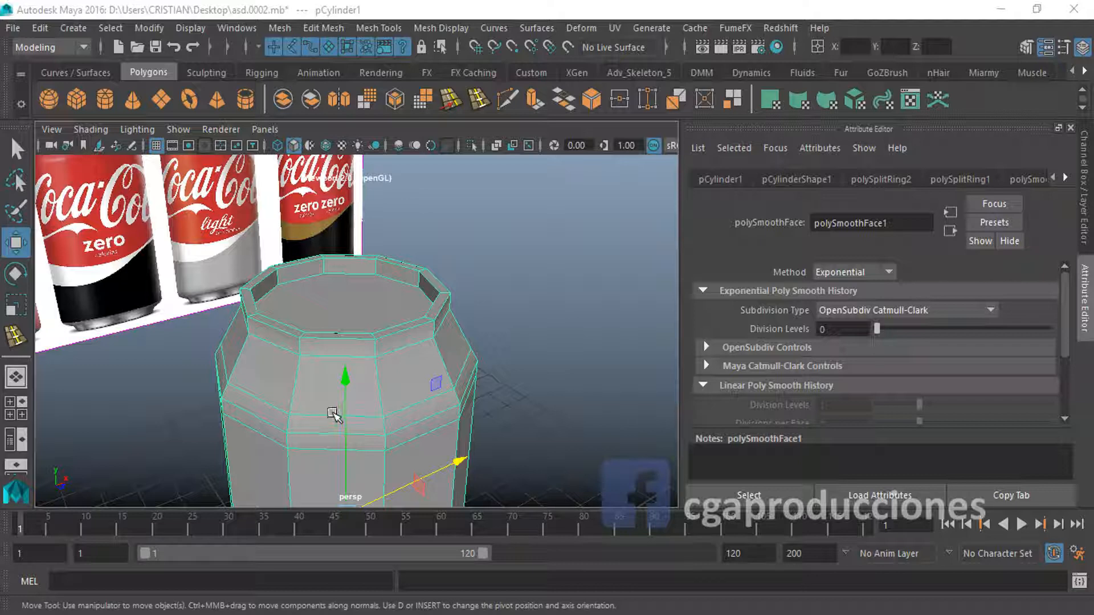
{"action": "right_click_drag", "start_coordinate": [329, 385], "coordinate": [332, 208]}
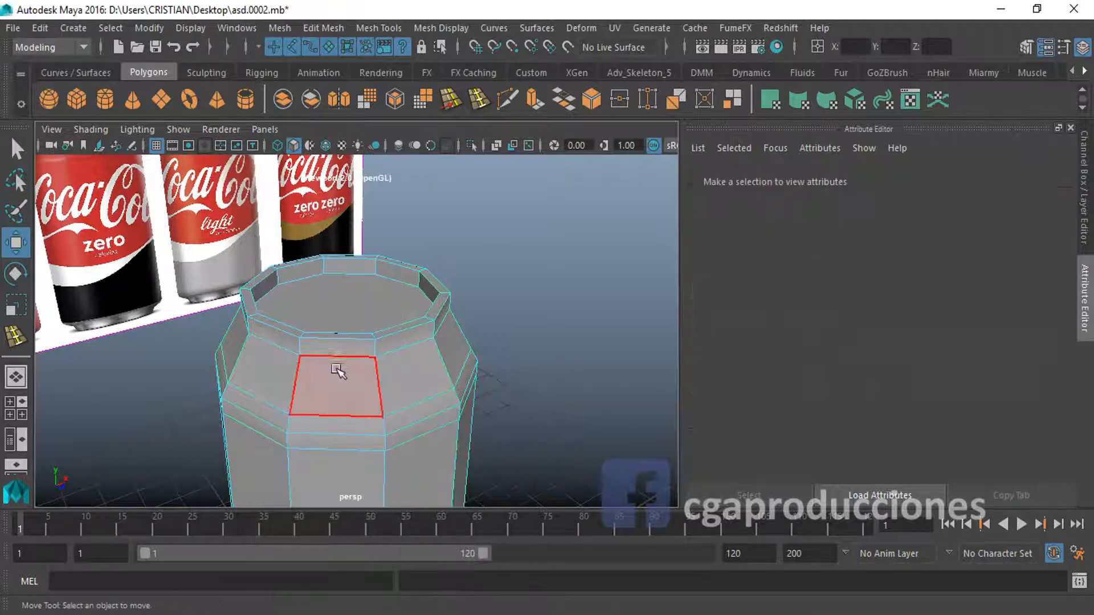
{"action": "left_click", "coordinate": [338, 372]}
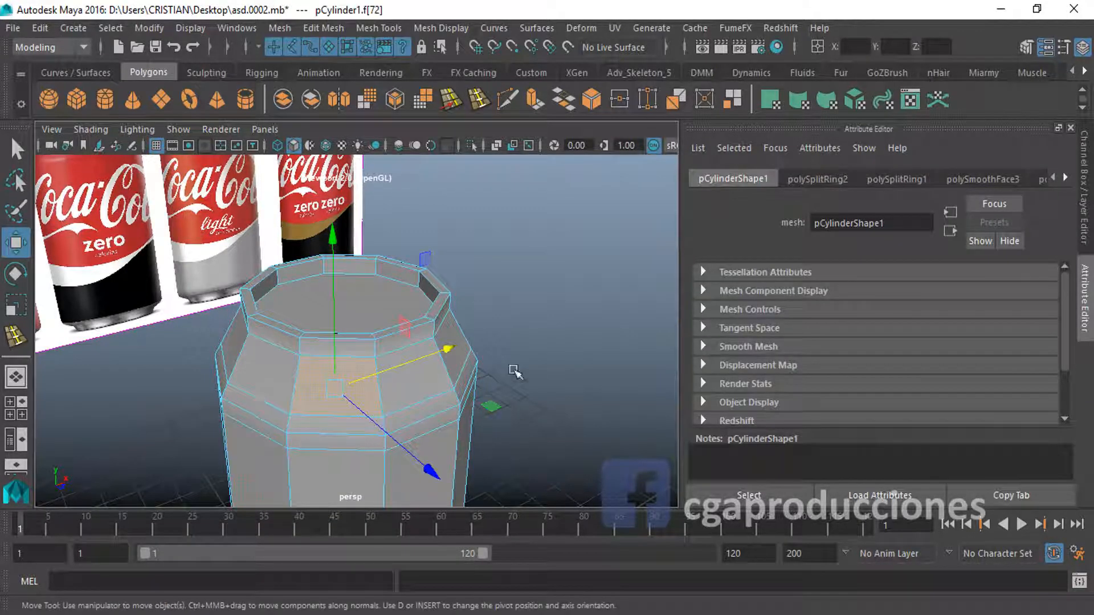
{"action": "double_click", "coordinate": [418, 385]}
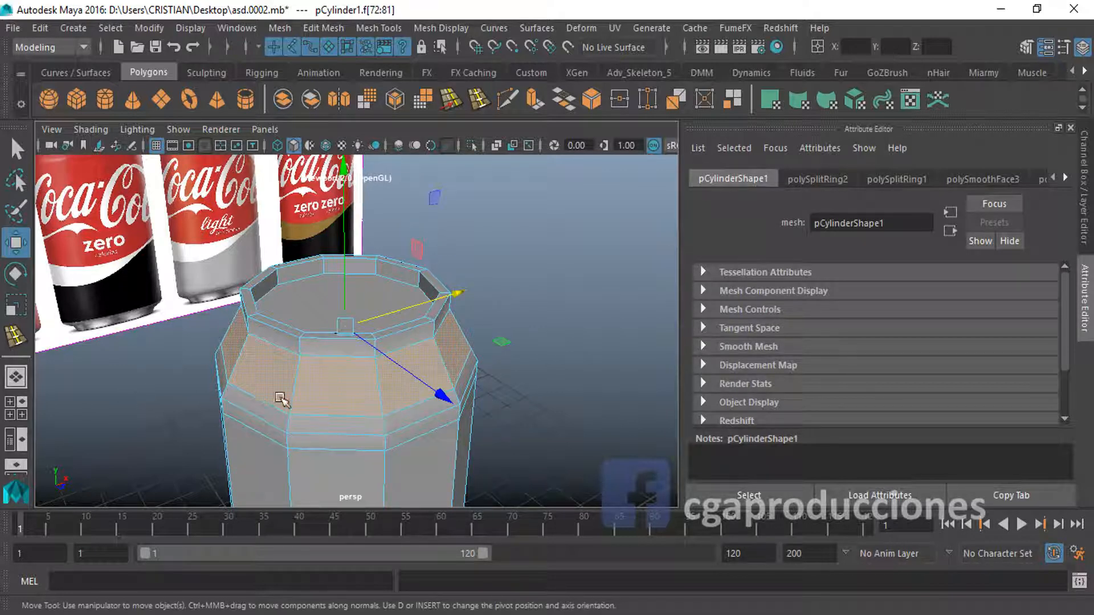
Select the inserted edge loop above the shoulder edge in edge mode, and replace it with two neighbouring vertical edges on the sloped shoulder
{"action": "right_click_drag", "start_coordinate": [344, 193], "coordinate": [350, 131]}
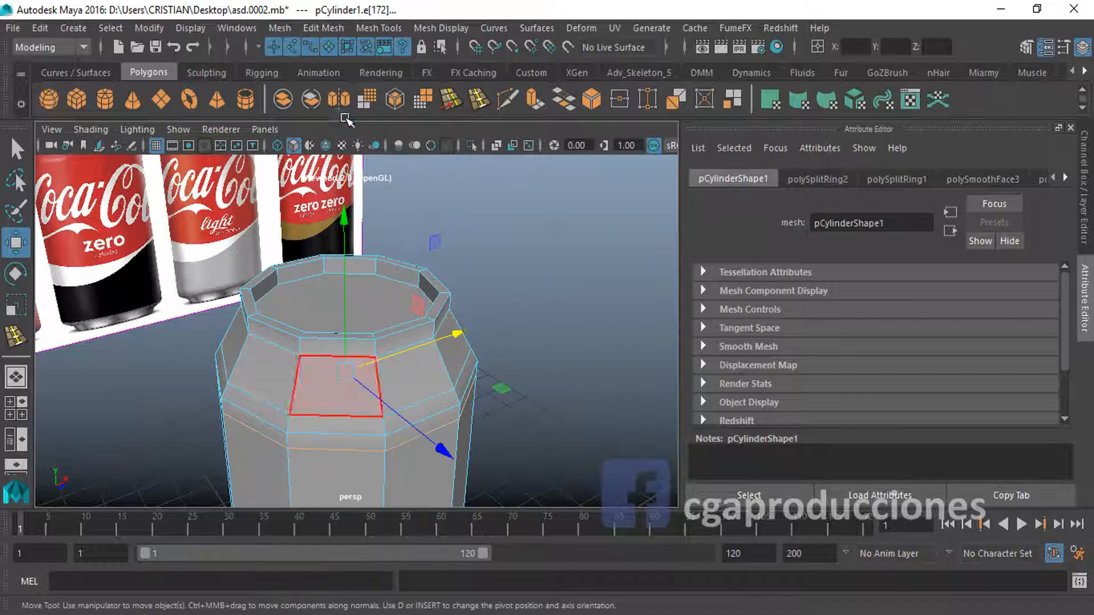
{"action": "right_click_drag", "start_coordinate": [240, 464], "coordinate": [295, 457], "text": "alt"}
{"action": "double_click", "coordinate": [295, 472]}
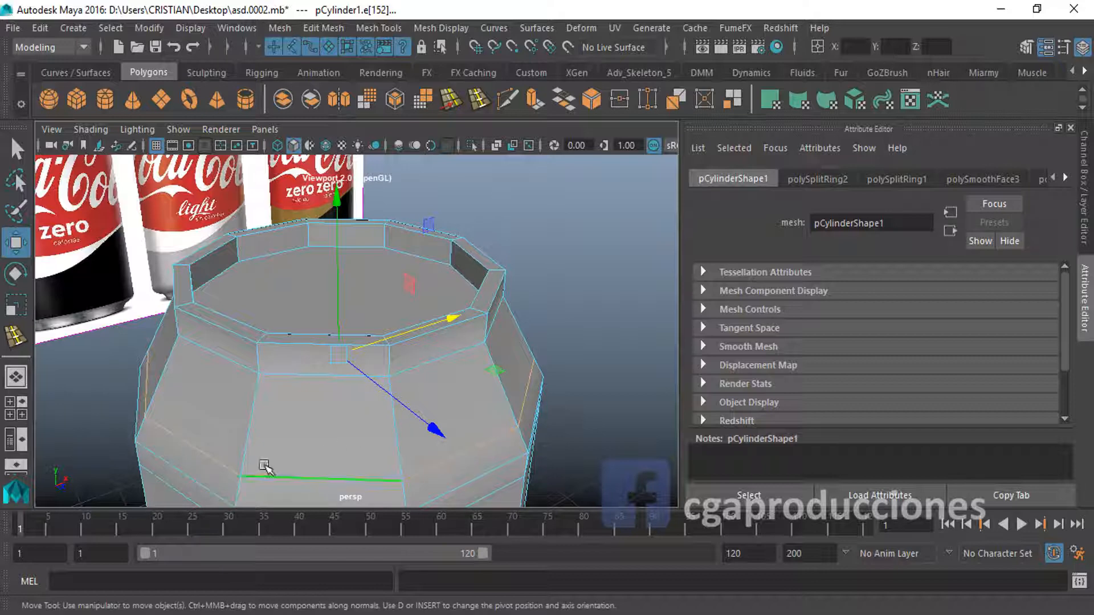
{"action": "left_click_drag", "start_coordinate": [265, 468], "coordinate": [201, 402], "text": "alt"}
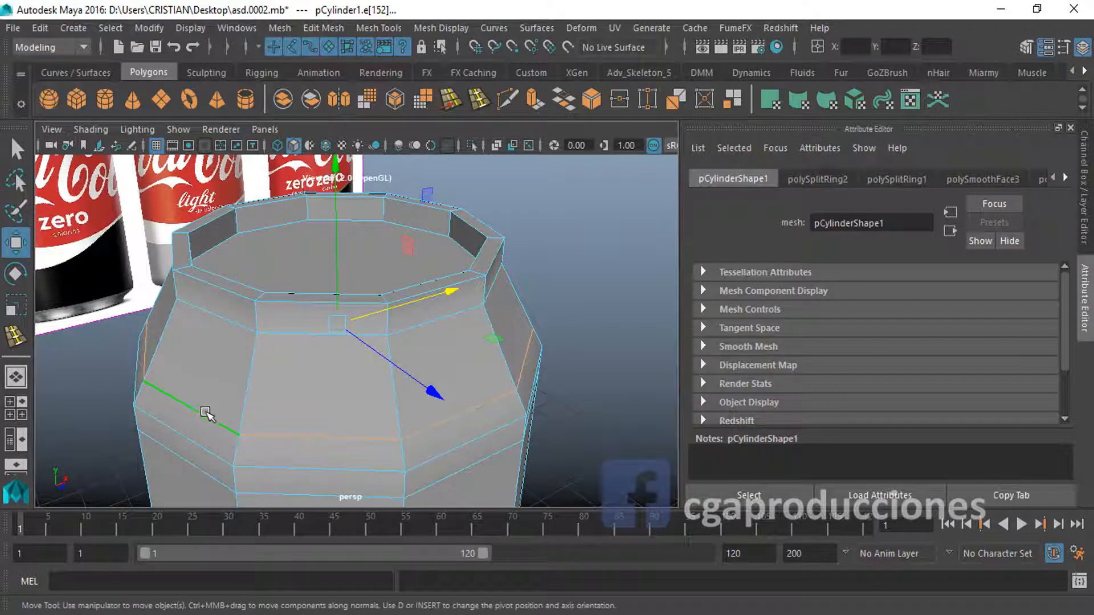
{"action": "left_click", "coordinate": [244, 397]}
{"action": "left_click", "coordinate": [388, 390], "text": "shift"}
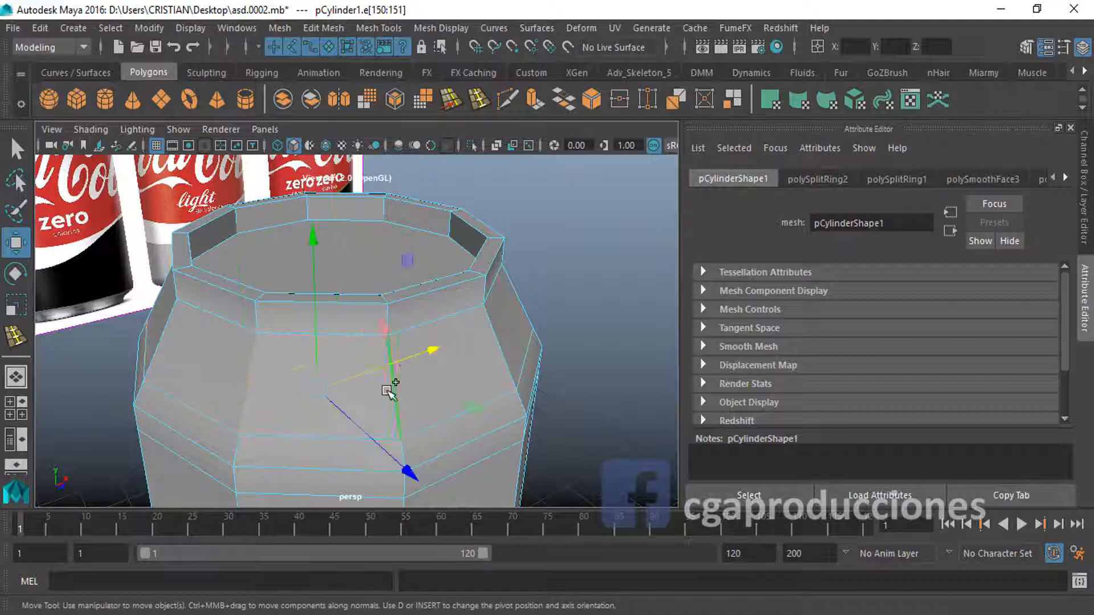
Build up an edge selection one by one across three neighbouring vertical shoulder edges, and restart it from the first two edges
{"action": "left_click", "coordinate": [494, 345], "text": "shift"}
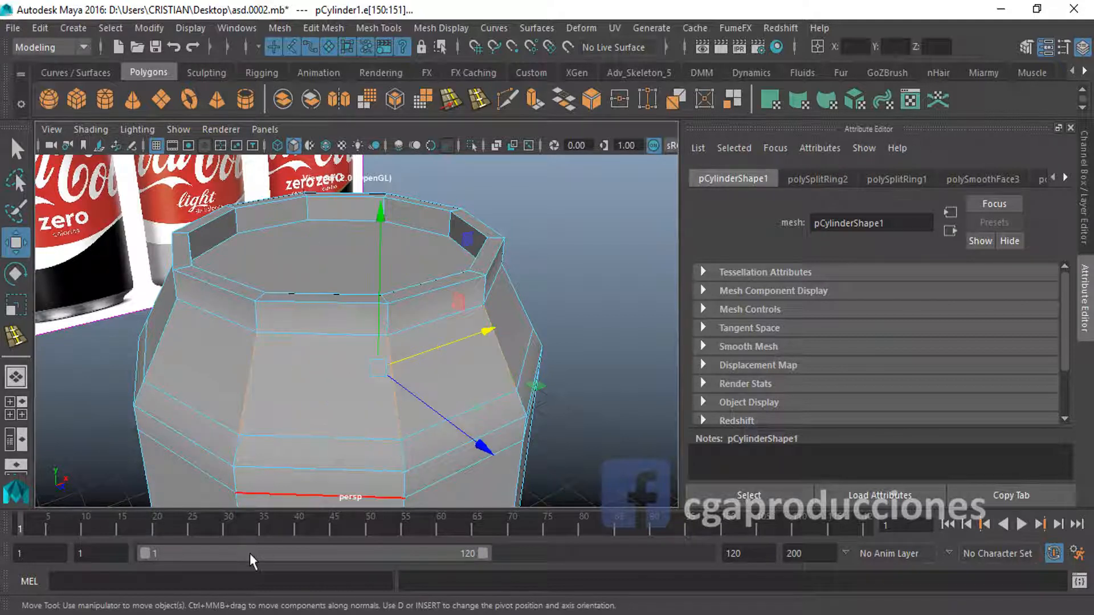
{"action": "double_click", "coordinate": [288, 437]}
{"action": "left_click", "coordinate": [244, 428]}
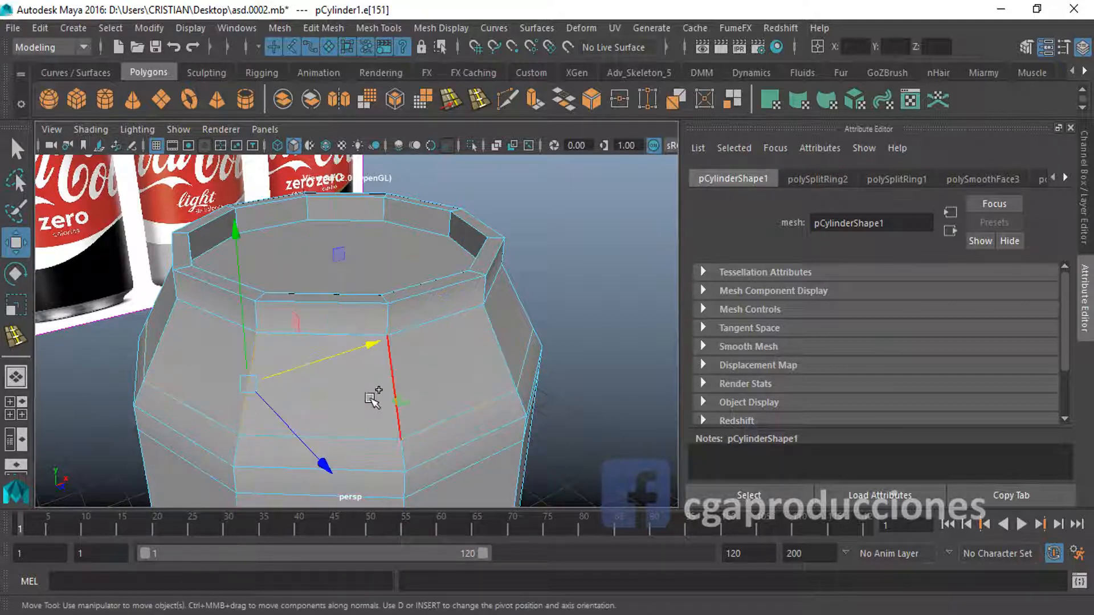
{"action": "left_click", "coordinate": [385, 393], "text": "shift"}
{"action": "left_click", "coordinate": [496, 329], "text": "shift"}
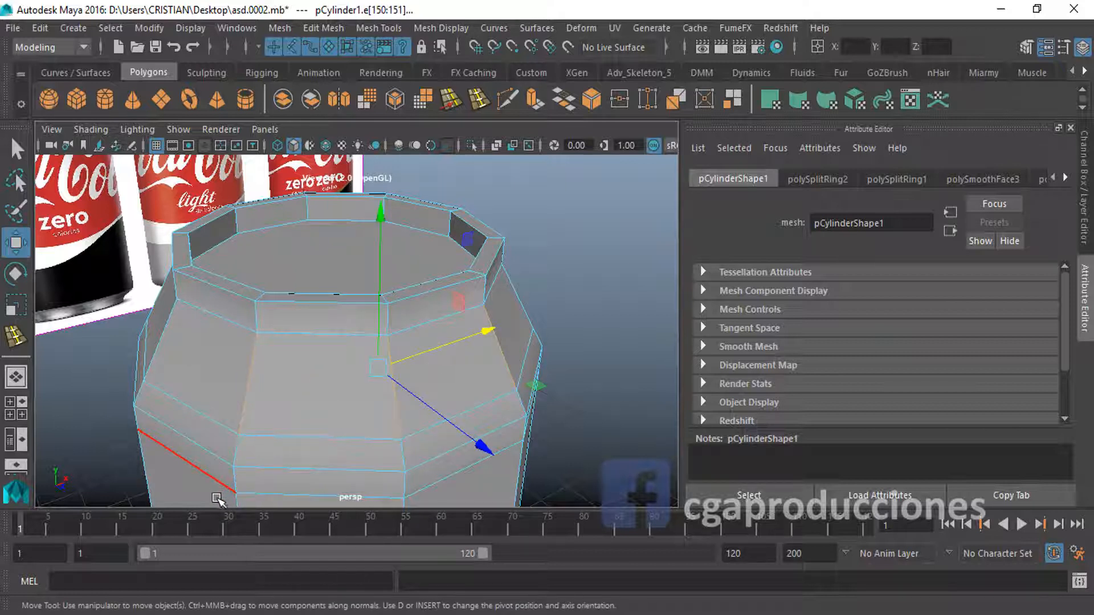
{"action": "left_click", "coordinate": [251, 359]}
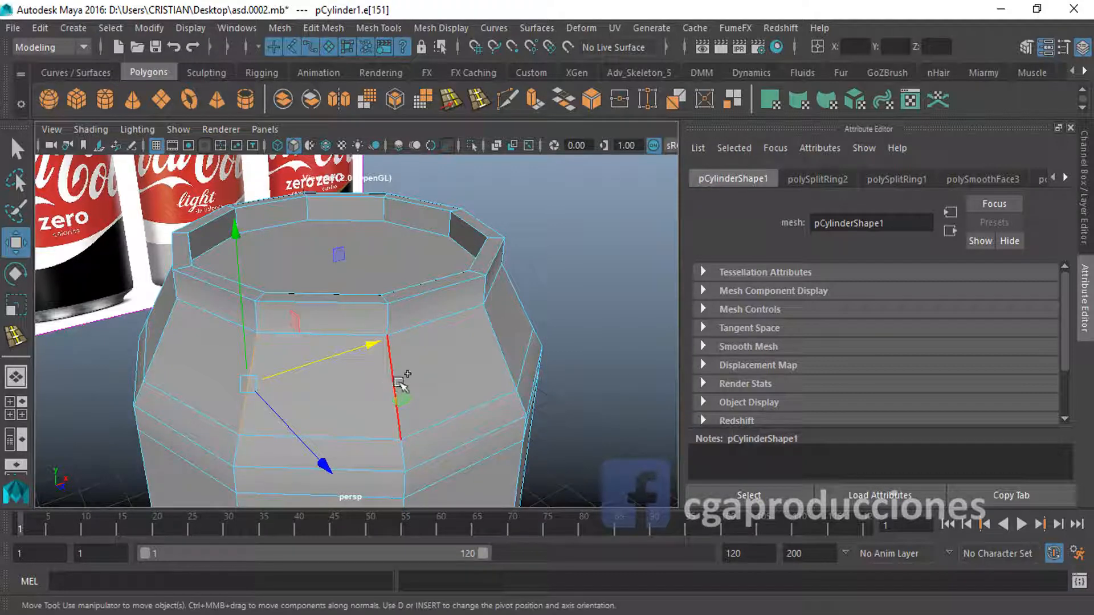
{"action": "left_click", "coordinate": [385, 395], "text": "shift"}
Return the can to object mode and insert edge loops just above and below the neck edge with the Insert Edge Loop tool
{"action": "left_click_drag", "start_coordinate": [322, 457], "coordinate": [371, 440], "text": "alt"}
{"action": "right_click_drag", "start_coordinate": [353, 162], "coordinate": [446, 137]}
{"action": "middle_click_drag", "start_coordinate": [358, 332], "coordinate": [171, 337], "text": "alt"}
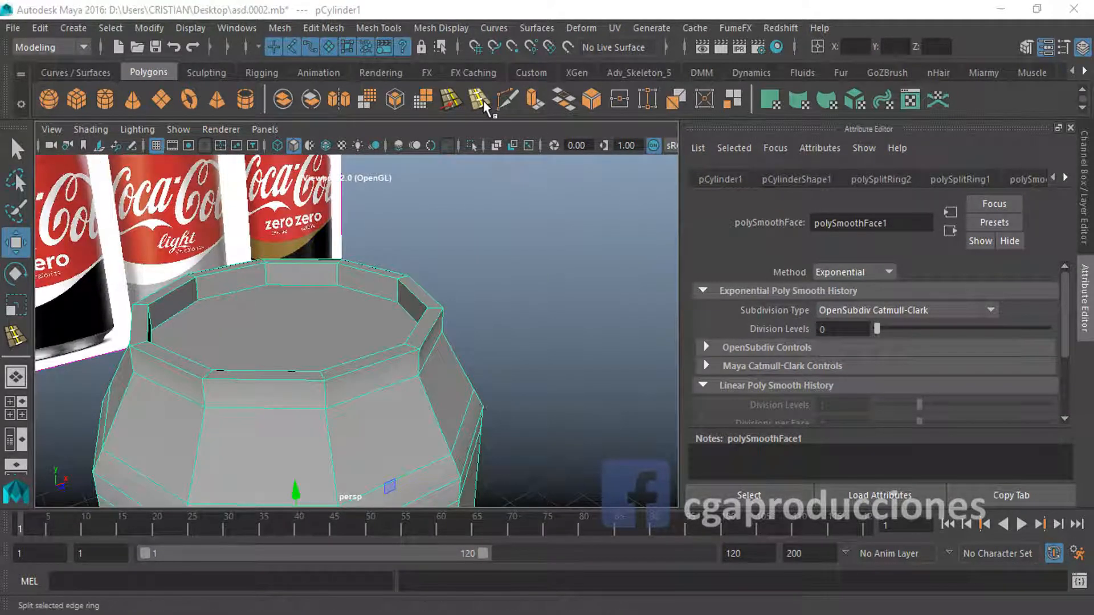
{"action": "left_click", "coordinate": [482, 101]}
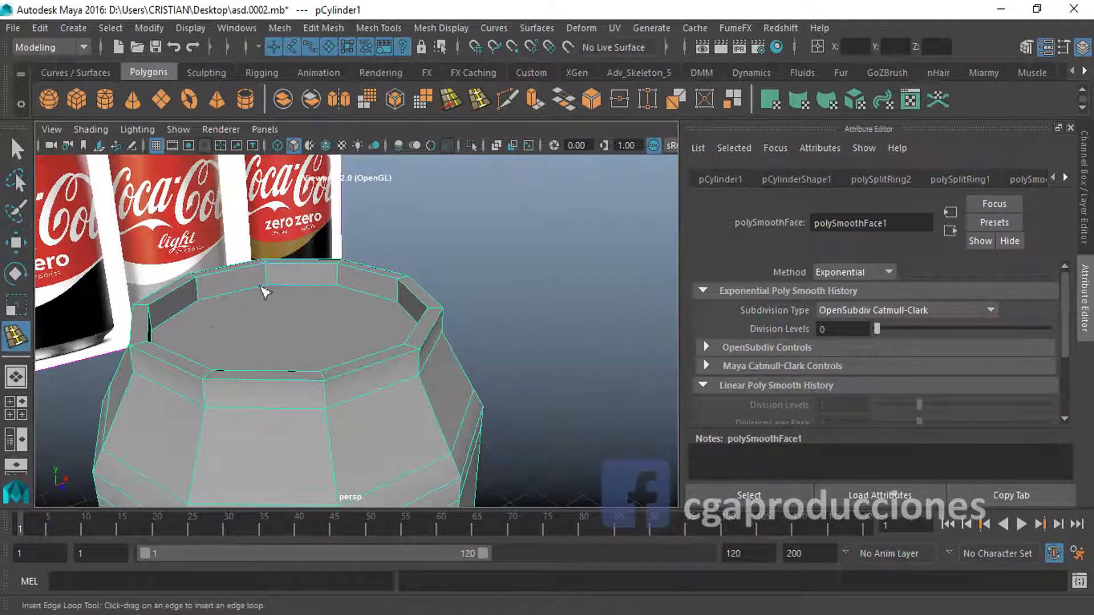
{"action": "left_click_drag", "start_coordinate": [263, 292], "coordinate": [376, 360], "text": "alt"}
{"action": "left_click_drag", "start_coordinate": [329, 416], "coordinate": [337, 302], "text": "alt"}
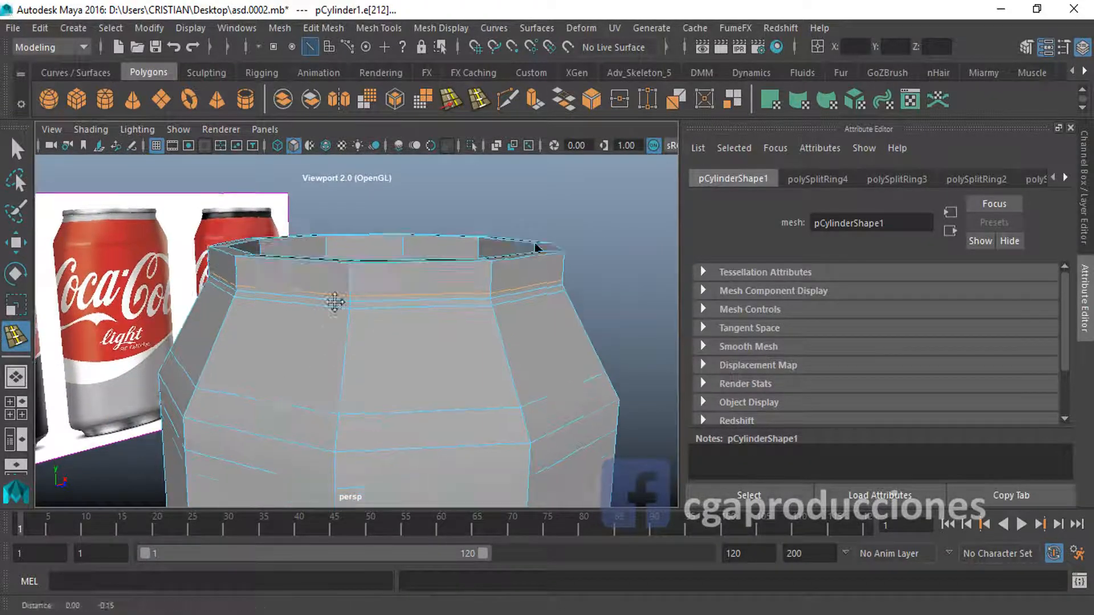
Insert an edge loop on each side of the edge where the can's straight body meets the lower taper
{"action": "right_click_drag", "start_coordinate": [337, 302], "coordinate": [282, 259], "text": "alt"}
{"action": "middle_click_drag", "start_coordinate": [325, 356], "coordinate": [298, 257], "text": "alt"}
{"action": "right_click_drag", "start_coordinate": [298, 256], "coordinate": [411, 301], "text": "alt"}
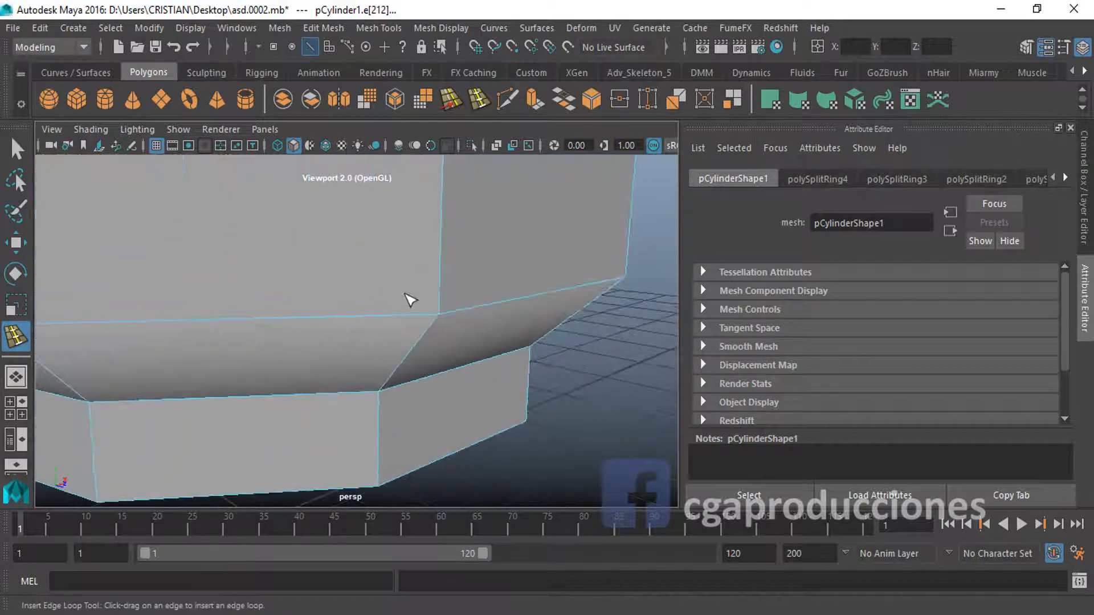
{"action": "left_click", "coordinate": [439, 273]}
{"action": "left_click", "coordinate": [427, 330]}
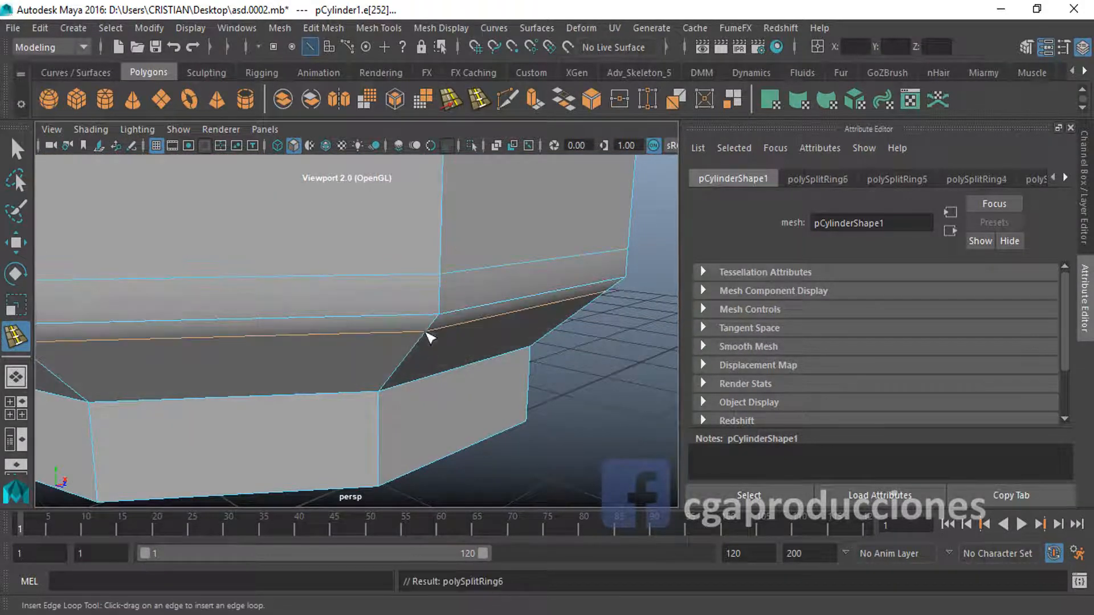
Insert edge loops close above and below the edge where the lower taper meets the base ring, undoing one misplaced loop
{"action": "right_click_drag", "start_coordinate": [435, 345], "coordinate": [374, 348], "text": "alt"}
{"action": "middle_click_drag", "start_coordinate": [374, 348], "coordinate": [371, 270], "text": "alt"}
{"action": "right_click_drag", "start_coordinate": [371, 270], "coordinate": [389, 245], "text": "alt"}
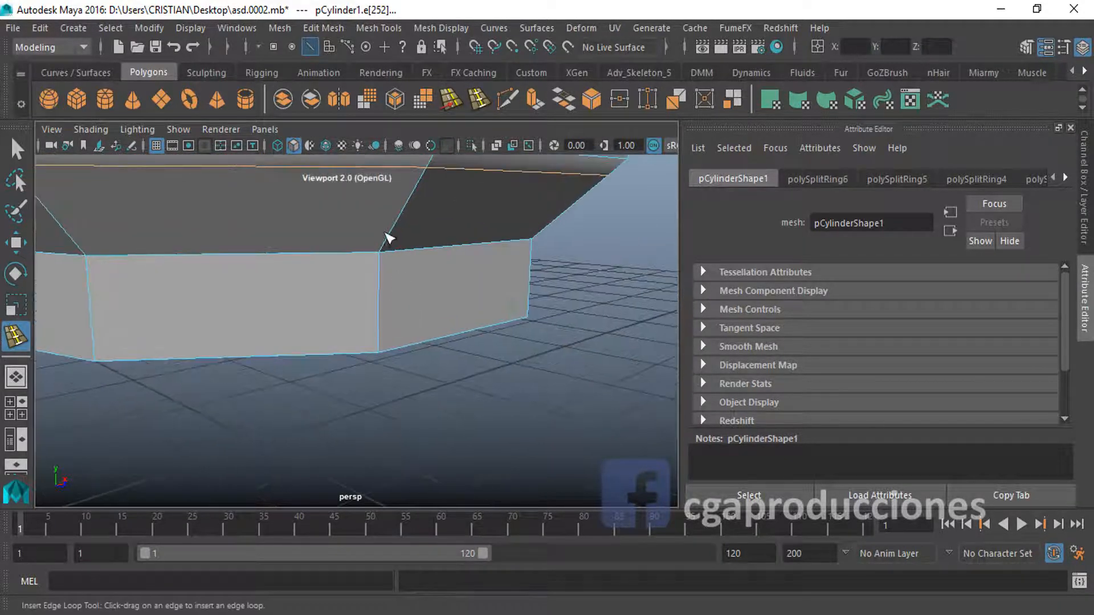
{"action": "left_click", "coordinate": [390, 239]}
{"action": "key", "text": "ctrl+z"}
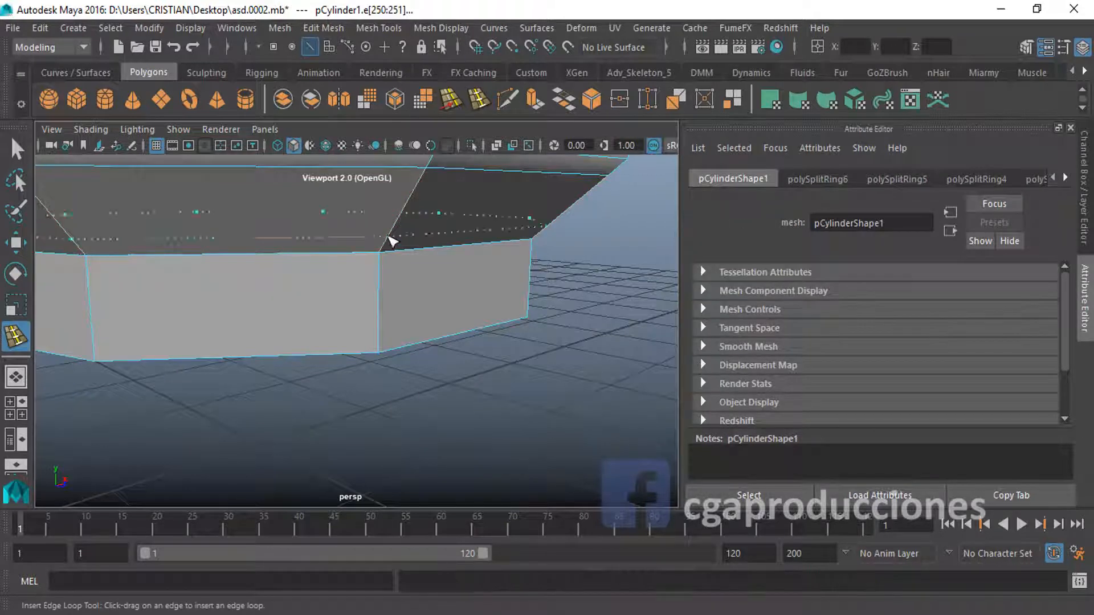
{"action": "left_click", "coordinate": [389, 239]}
{"action": "left_click", "coordinate": [388, 267]}
Insert an edge loop on the base ring just above its bottom edge
{"action": "right_click_drag", "start_coordinate": [388, 267], "coordinate": [387, 305], "text": "alt"}
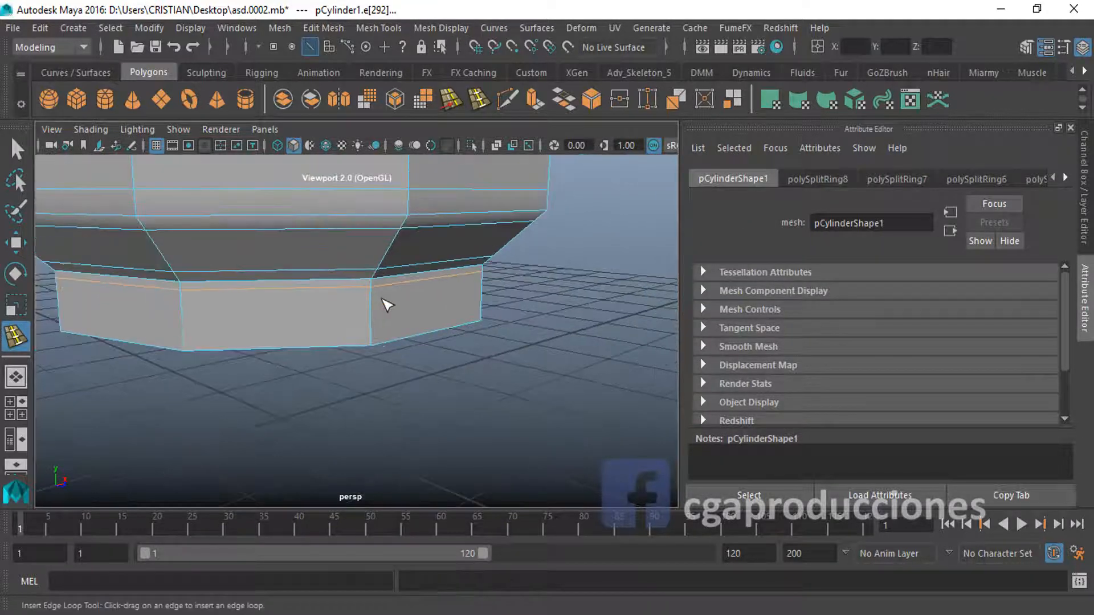
{"action": "left_click_drag", "start_coordinate": [388, 305], "coordinate": [405, 281], "text": "alt"}
{"action": "left_click", "coordinate": [397, 306]}
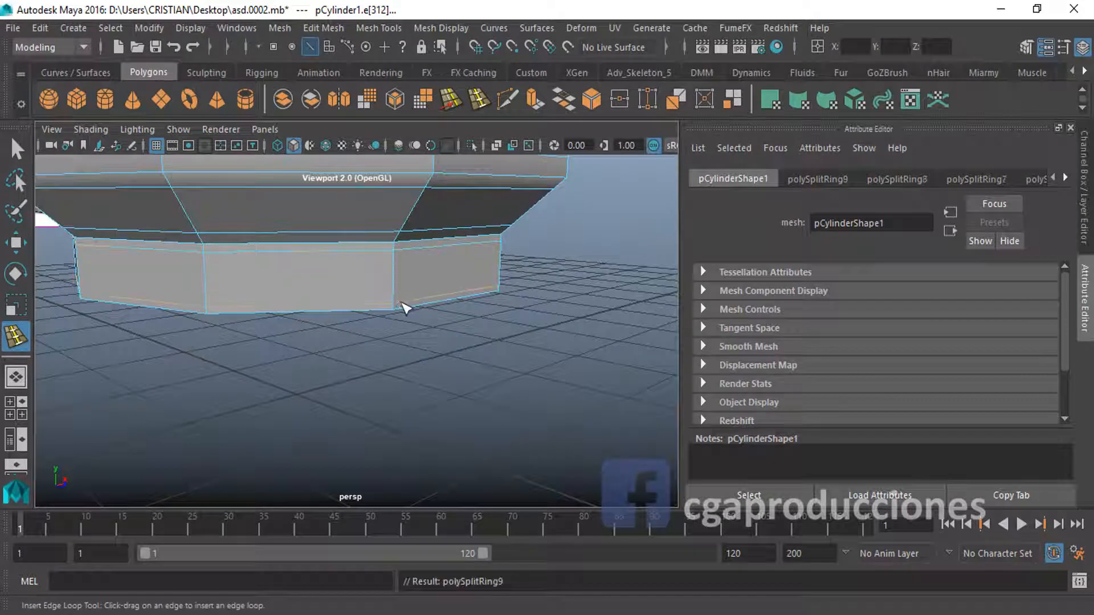
Insert an edge loop on the can's neck just below the top rim edge
{"action": "right_click_drag", "start_coordinate": [447, 293], "coordinate": [247, 284], "text": "alt"}
{"action": "middle_click_drag", "start_coordinate": [257, 251], "coordinate": [268, 402], "text": "alt"}
{"action": "middle_click_drag", "start_coordinate": [262, 272], "coordinate": [264, 337], "text": "alt"}
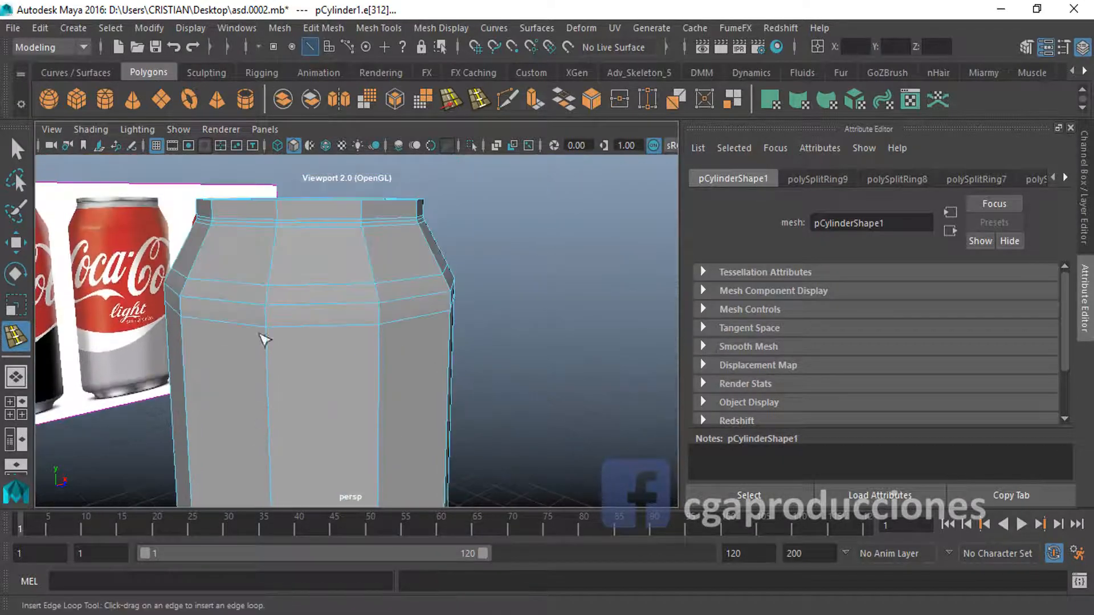
{"action": "left_click_drag", "start_coordinate": [264, 337], "coordinate": [201, 358], "text": "alt"}
{"action": "right_click_drag", "start_coordinate": [202, 358], "coordinate": [218, 204], "text": "alt"}
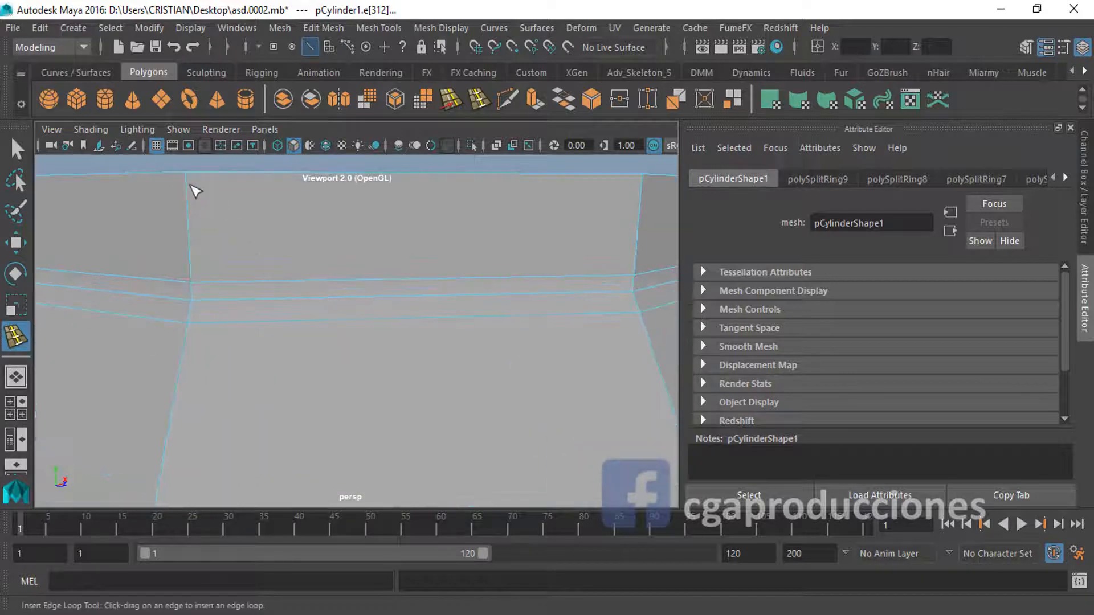
Insert an edge loop around the outer wall of the can's rim, close to its upper edge
{"action": "left_click", "coordinate": [191, 185]}
{"action": "right_click_drag", "start_coordinate": [260, 190], "coordinate": [203, 241], "text": "alt"}
{"action": "left_click_drag", "start_coordinate": [203, 241], "coordinate": [164, 270], "text": "alt"}
{"action": "right_click_drag", "start_coordinate": [164, 270], "coordinate": [274, 339], "text": "alt"}
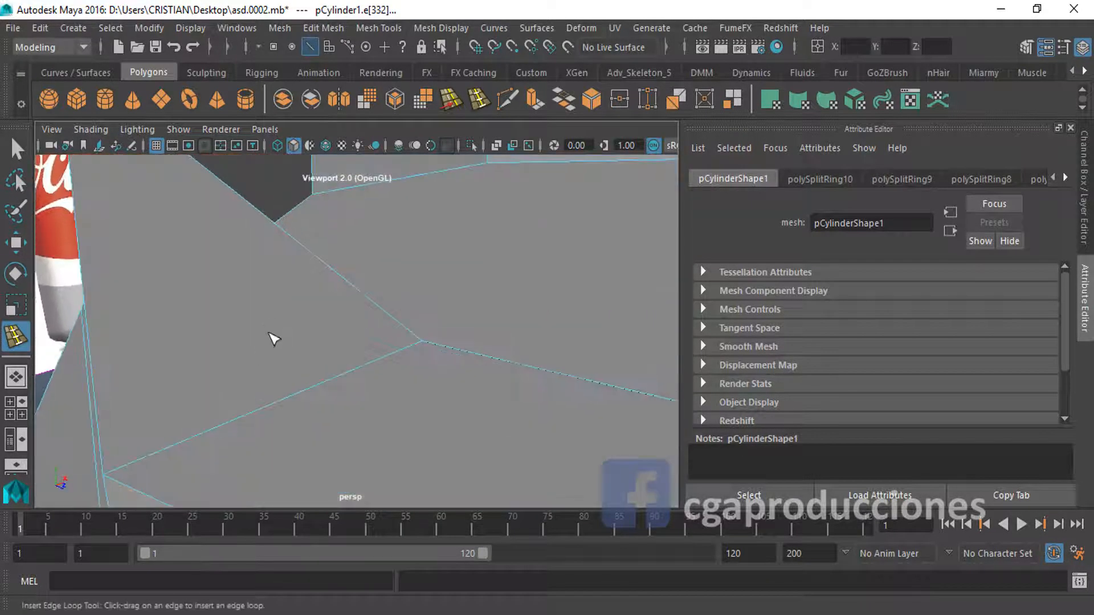
{"action": "left_click", "coordinate": [132, 468]}
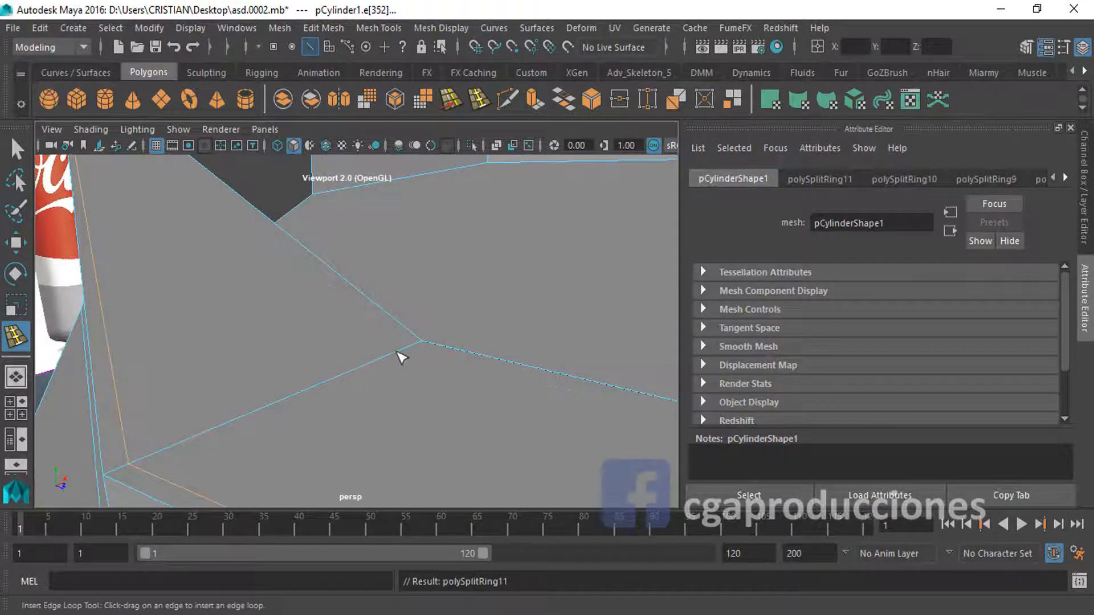
{"action": "right_click_drag", "start_coordinate": [435, 342], "coordinate": [335, 349], "text": "alt"}
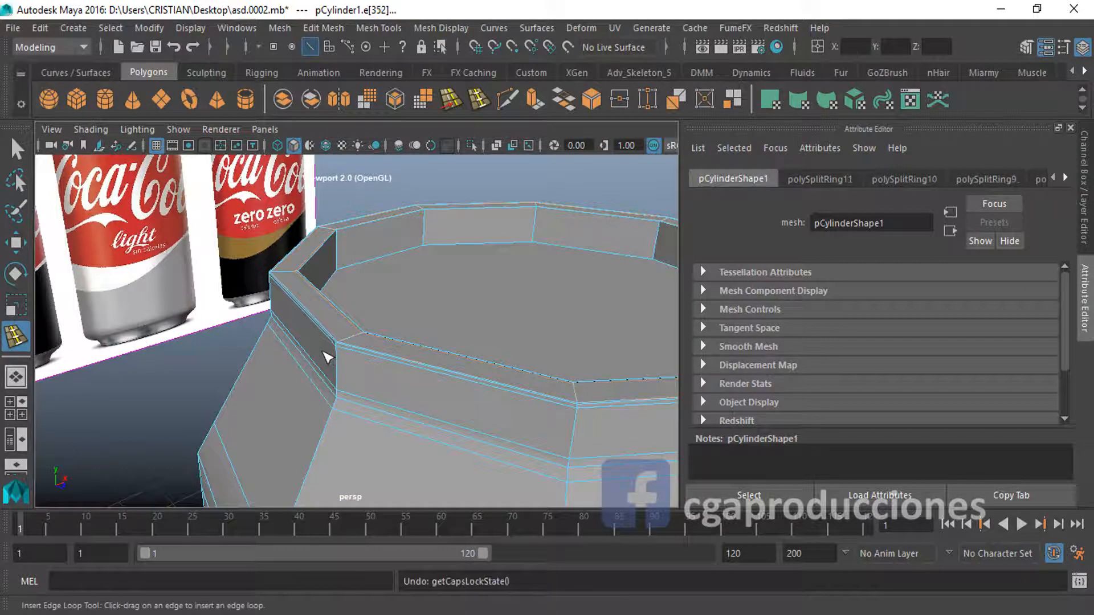
{"action": "right_click_drag", "start_coordinate": [257, 339], "coordinate": [245, 371], "text": "alt"}
{"action": "key", "text": "ctrl+z"}
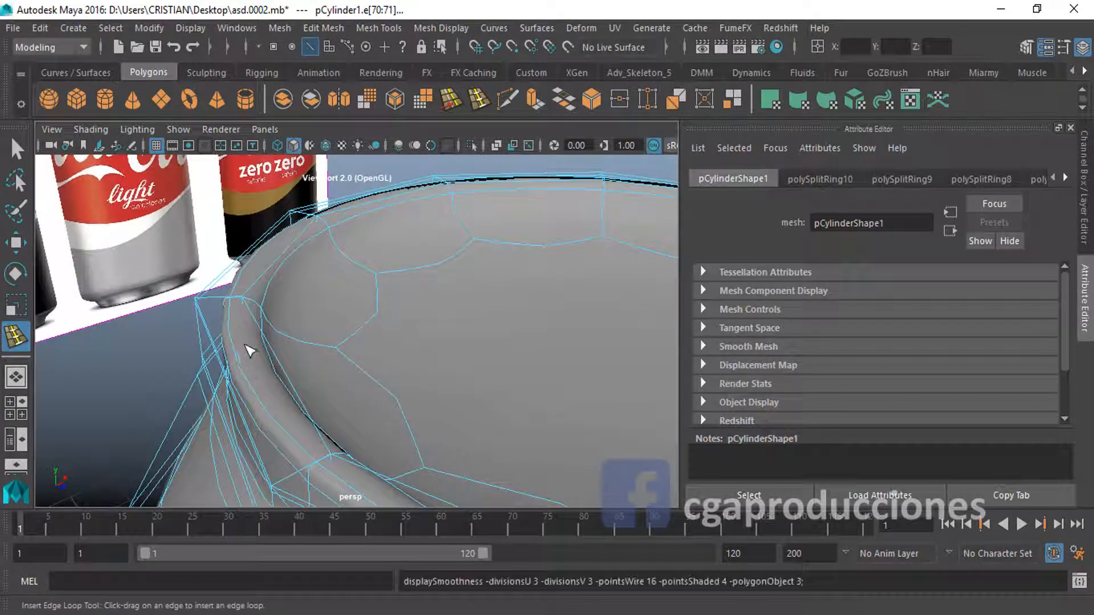
Insert edge loops around the rim's top face, close to its inner and outer edges, in unsmoothed display
{"action": "key", "text": "1"}
{"action": "key", "text": "3"}
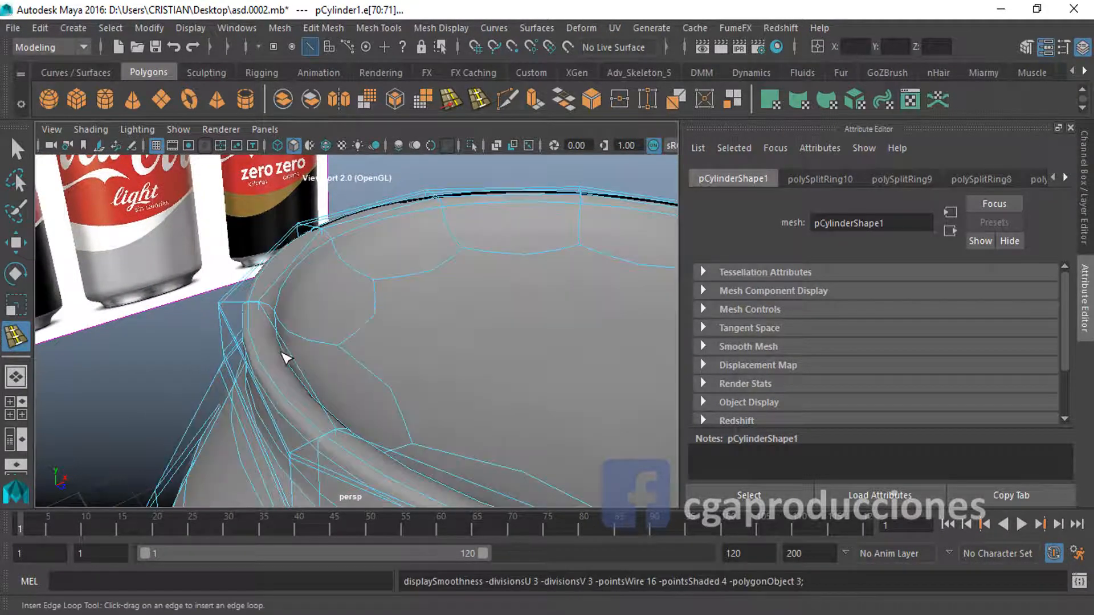
{"action": "left_click_drag", "start_coordinate": [285, 359], "coordinate": [256, 349], "text": "alt"}
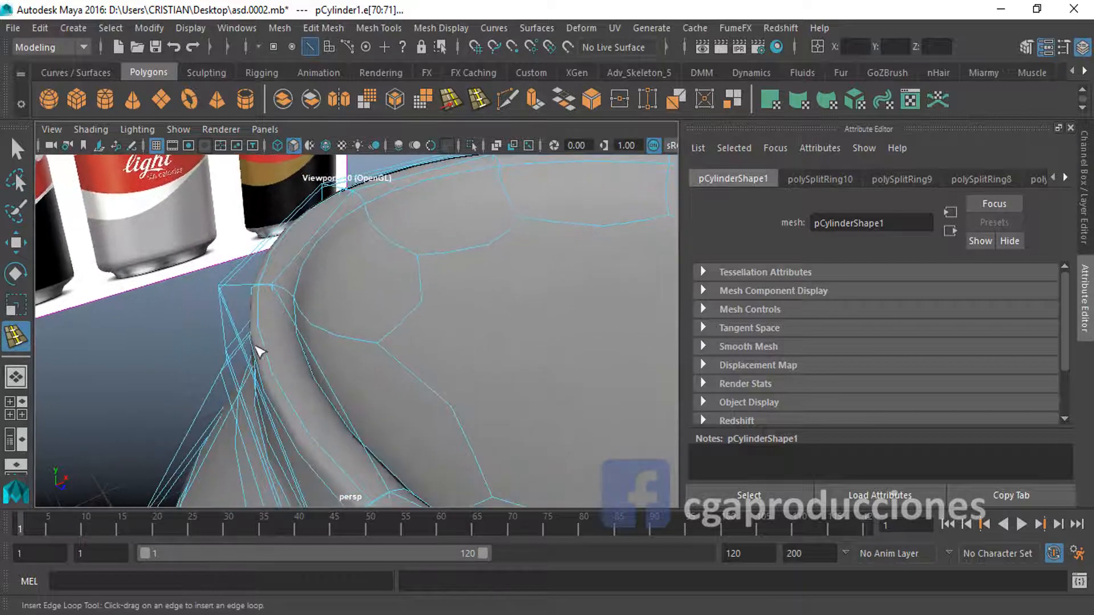
{"action": "key", "text": "1"}
{"action": "left_click", "coordinate": [272, 285]}
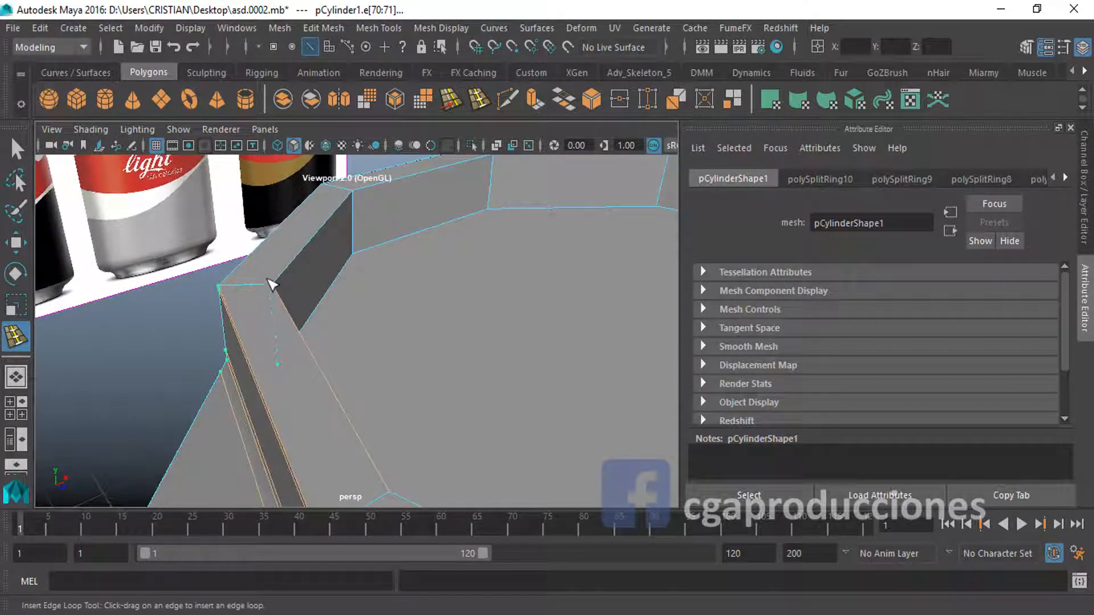
{"action": "key", "text": "ctrl+z"}
{"action": "left_click_drag", "start_coordinate": [272, 285], "coordinate": [235, 291]}
Insert two edge loops on the rim's inner wall, near its base and near its upper edge, and preview the mesh smoothed
{"action": "scroll", "coordinate": [225, 293], "scroll_direction": "down", "scroll_amount": 3}
{"action": "left_click_drag", "start_coordinate": [313, 305], "coordinate": [252, 342], "text": "alt"}
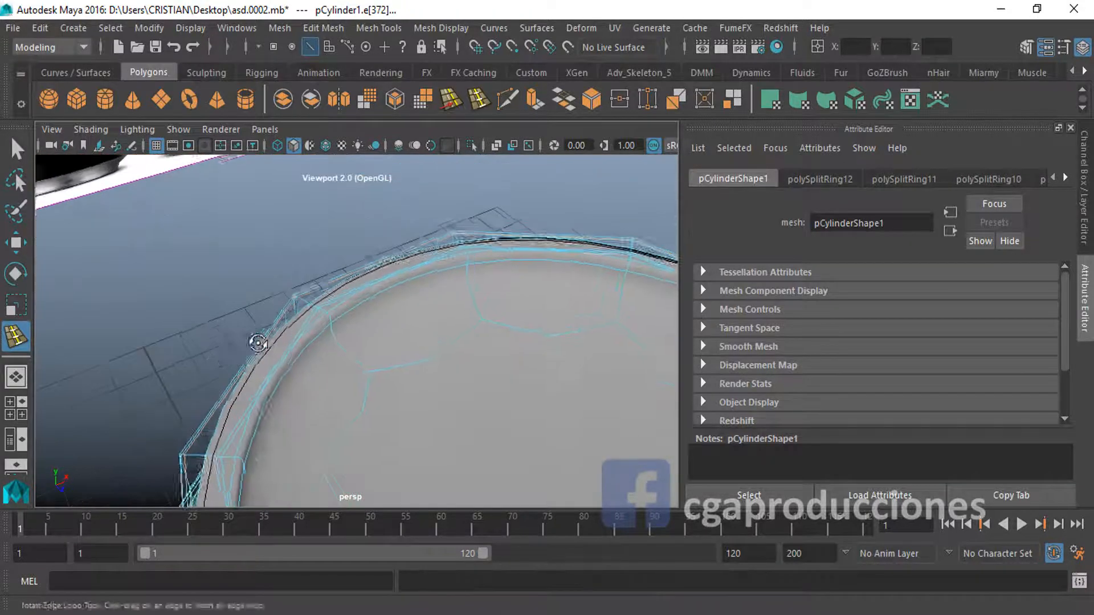
{"action": "left_click", "coordinate": [252, 342]}
{"action": "scroll", "coordinate": [330, 339], "scroll_direction": "up", "scroll_amount": 3}
{"action": "right_click_drag", "start_coordinate": [331, 339], "coordinate": [308, 358], "text": "alt"}
{"action": "key", "text": "3"}
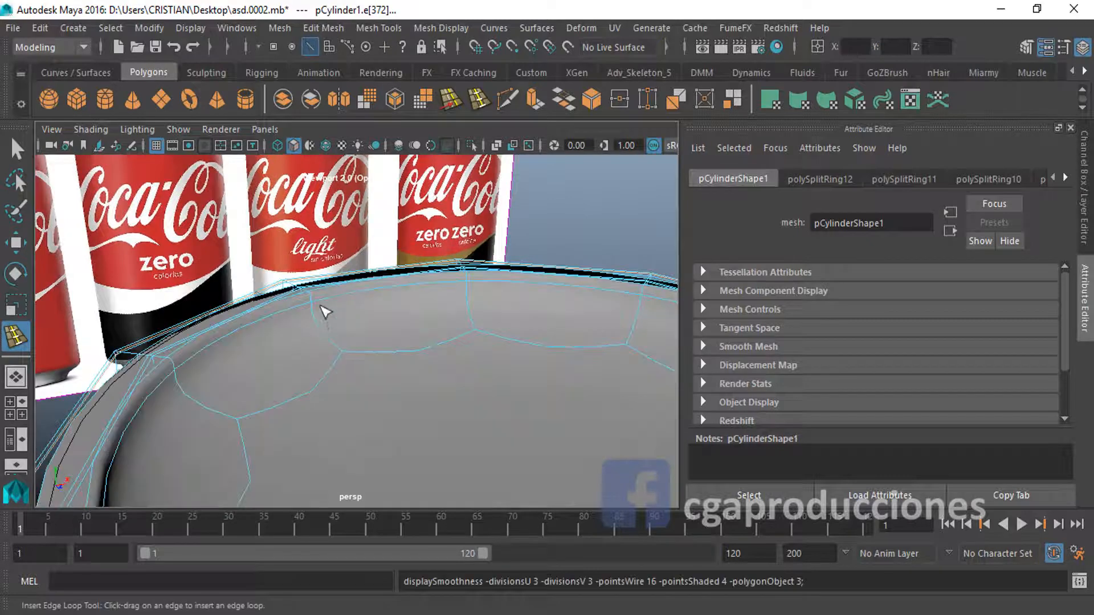
{"action": "key", "text": "1"}
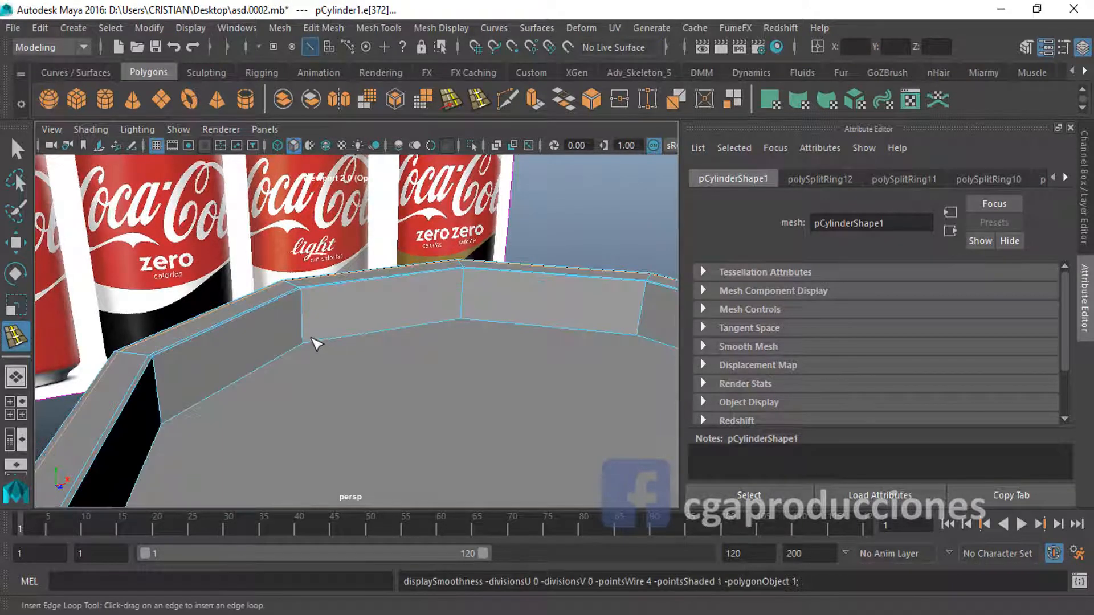
{"action": "left_click", "coordinate": [306, 344]}
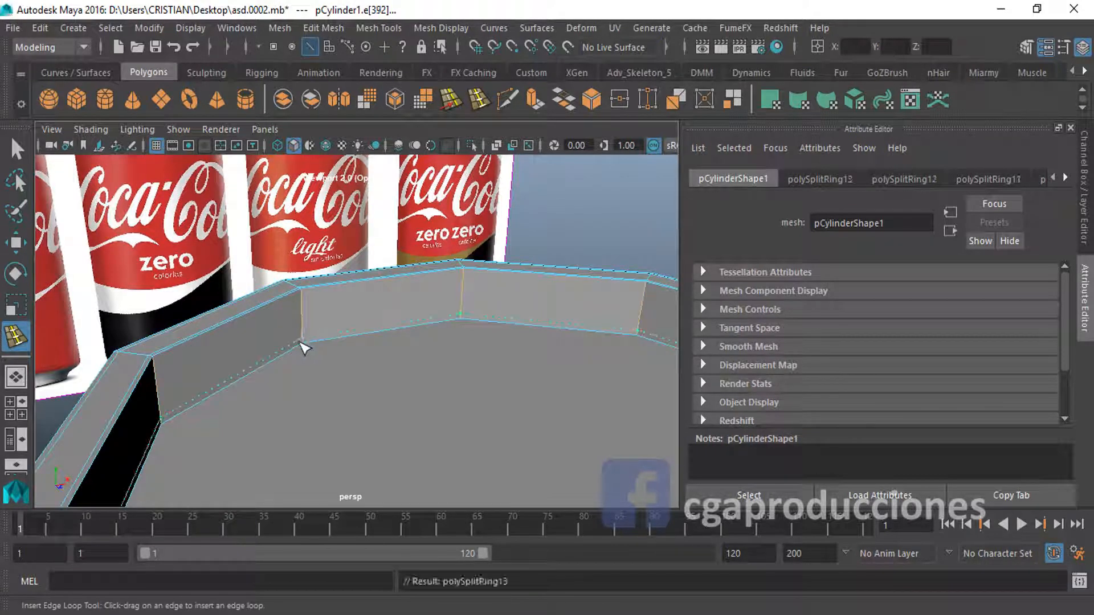
{"action": "left_click", "coordinate": [308, 301]}
{"action": "key", "text": "3"}
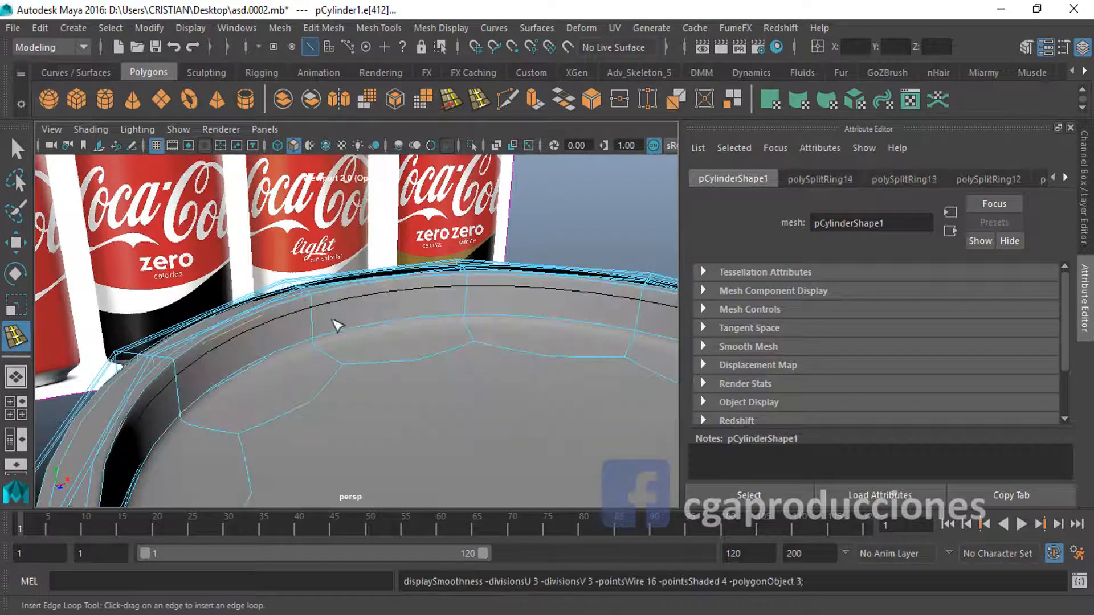
Return to object mode, deselect the can and examine the smoothed rim and lid from several angles
{"action": "key", "text": "w"}
{"action": "right_click_drag", "start_coordinate": [339, 226], "coordinate": [393, 188]}
{"action": "left_click", "coordinate": [593, 228]}
{"action": "right_click_drag", "start_coordinate": [592, 228], "coordinate": [339, 295], "text": "alt"}
{"action": "left_click_drag", "start_coordinate": [339, 295], "coordinate": [271, 319], "text": "alt"}
{"action": "right_click_drag", "start_coordinate": [271, 320], "coordinate": [374, 340], "text": "alt"}
{"action": "left_click_drag", "start_coordinate": [374, 340], "coordinate": [439, 332], "text": "alt"}
{"action": "right_click_drag", "start_coordinate": [439, 332], "coordinate": [310, 391], "text": "alt"}
{"action": "left_click_drag", "start_coordinate": [310, 391], "coordinate": [287, 274], "text": "alt"}
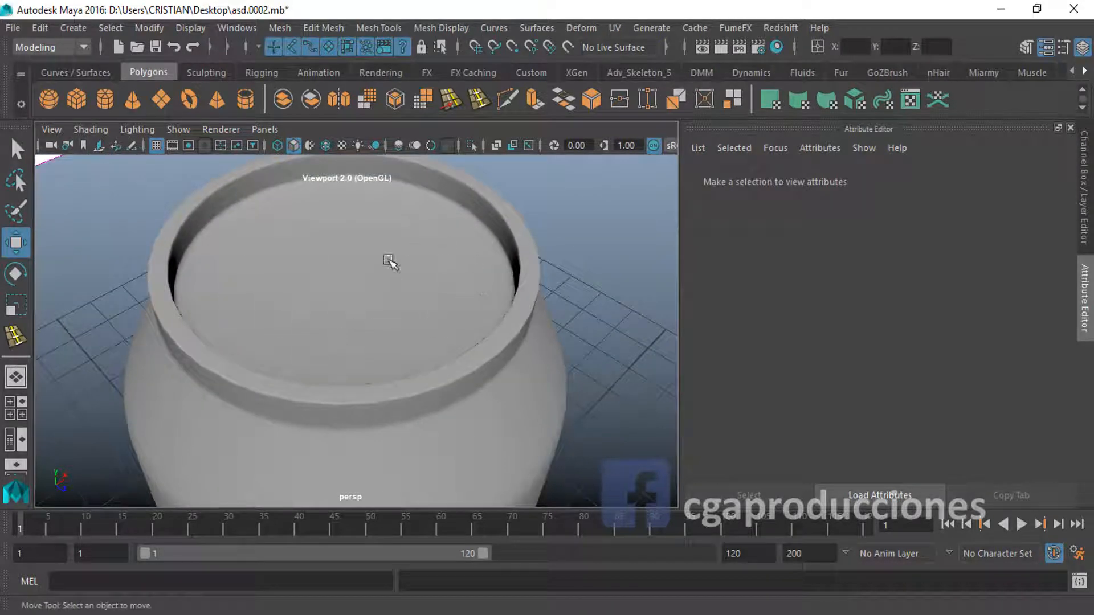
{"action": "left_click", "coordinate": [166, 312]}
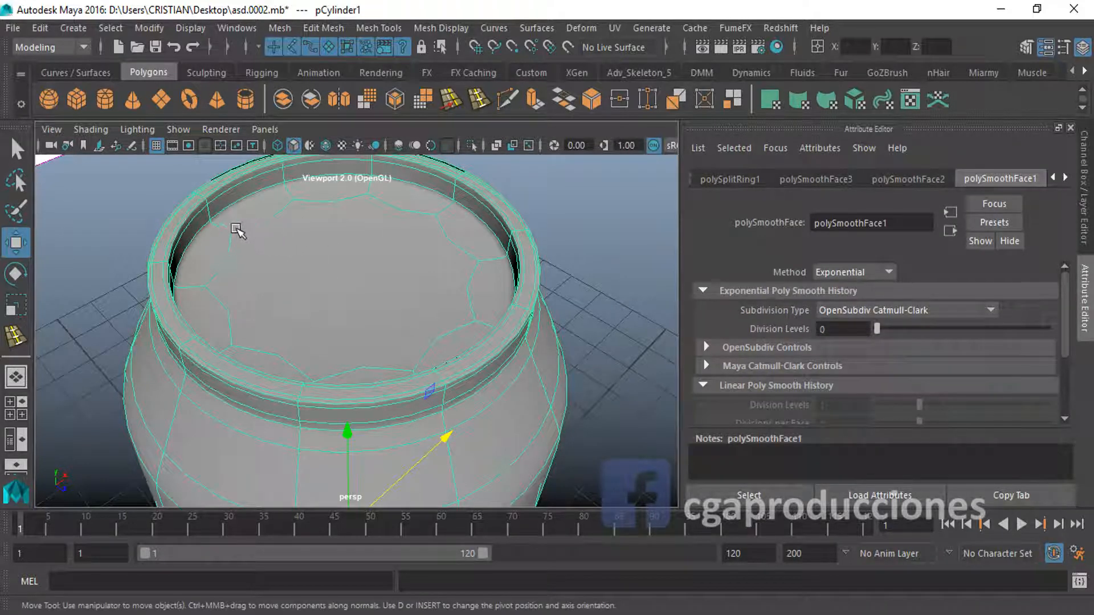
{"action": "right_click_drag", "start_coordinate": [353, 266], "coordinate": [354, 261]}
{"action": "left_click", "coordinate": [290, 316]}
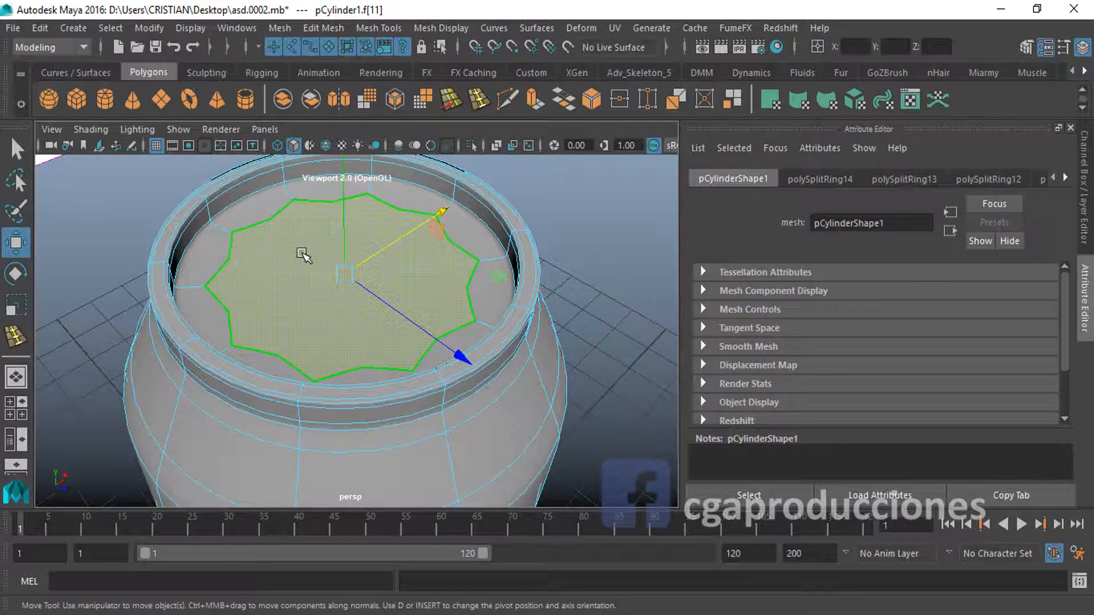
{"action": "key", "text": "1"}
{"action": "key", "text": "3"}
{"action": "right_click", "coordinate": [257, 283]}
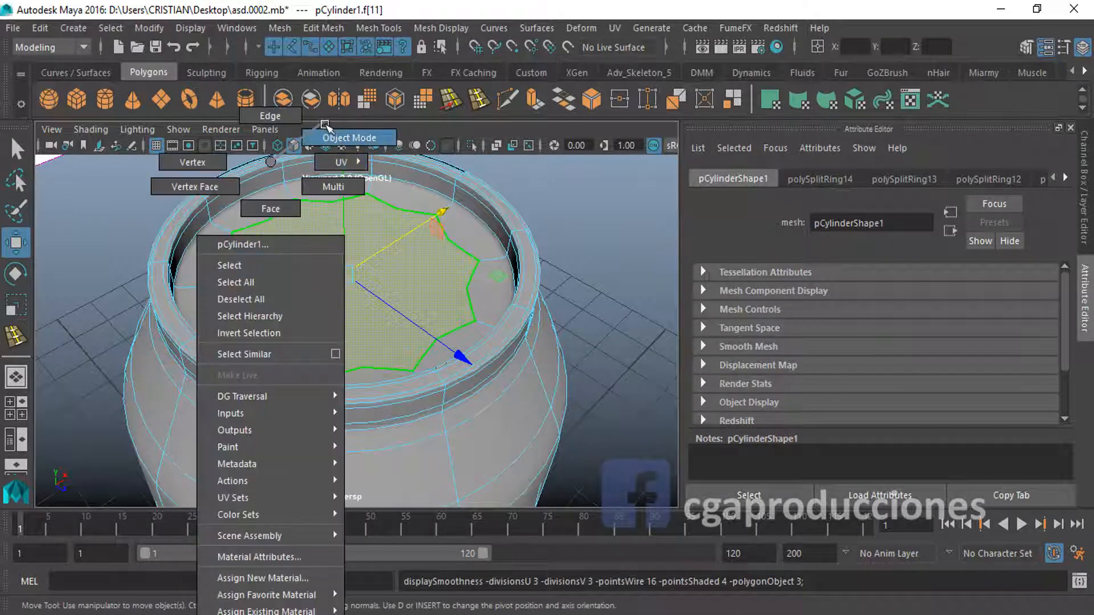
{"action": "left_click", "coordinate": [348, 137]}
Select the lid face inside the rim in unsmoothed display, extrude it and scale it inward to form a ring of faces
{"action": "right_click", "coordinate": [365, 262]}
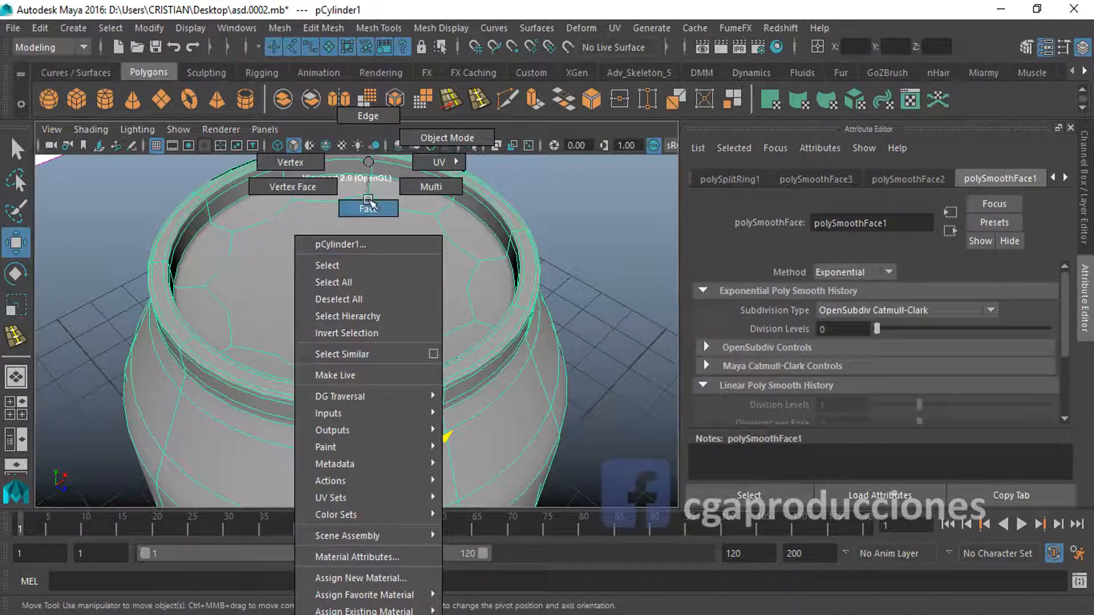
{"action": "left_click", "coordinate": [368, 209]}
{"action": "left_click", "coordinate": [354, 263]}
{"action": "key", "text": "1"}
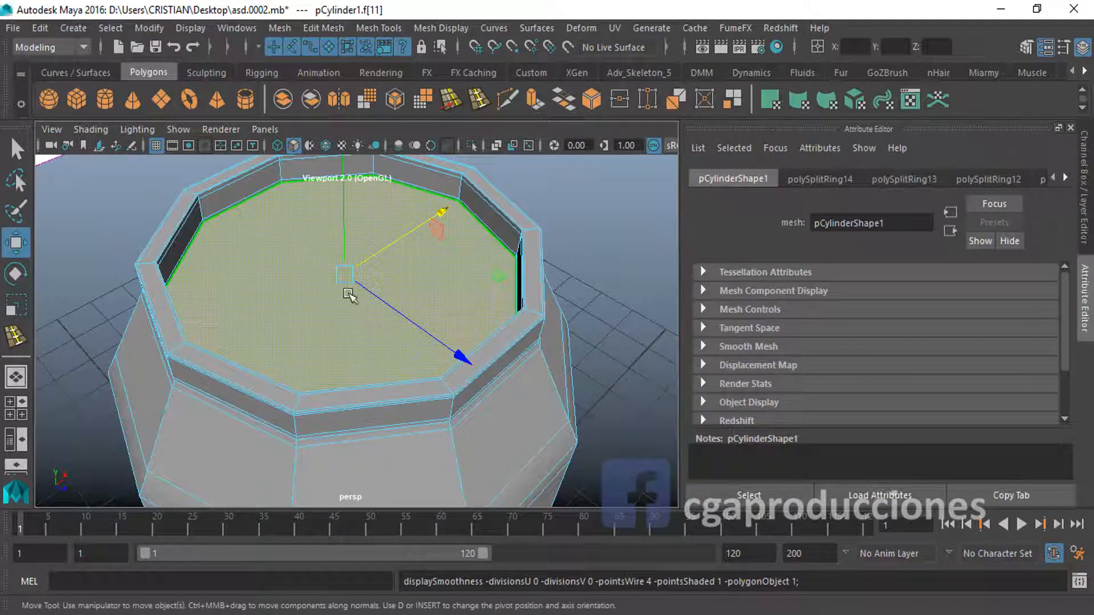
{"action": "left_click", "coordinate": [534, 100]}
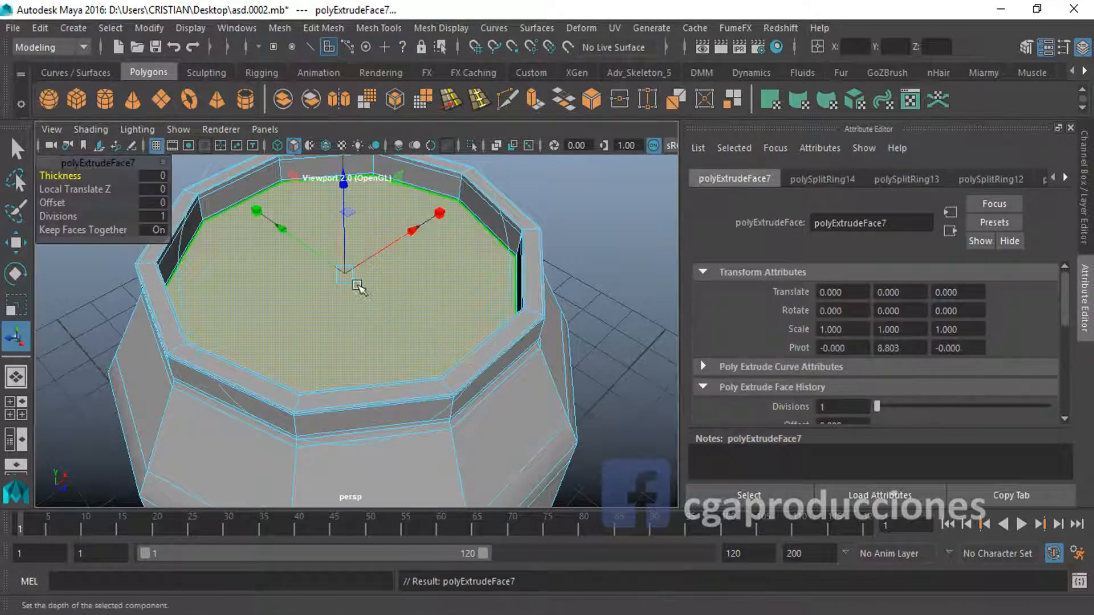
{"action": "left_click_drag", "start_coordinate": [255, 208], "coordinate": [331, 278]}
Extrude the central lid face again, scaled inward into a second ring, and preview the smoothed can in object mode
{"action": "key", "text": "ctrl+e"}
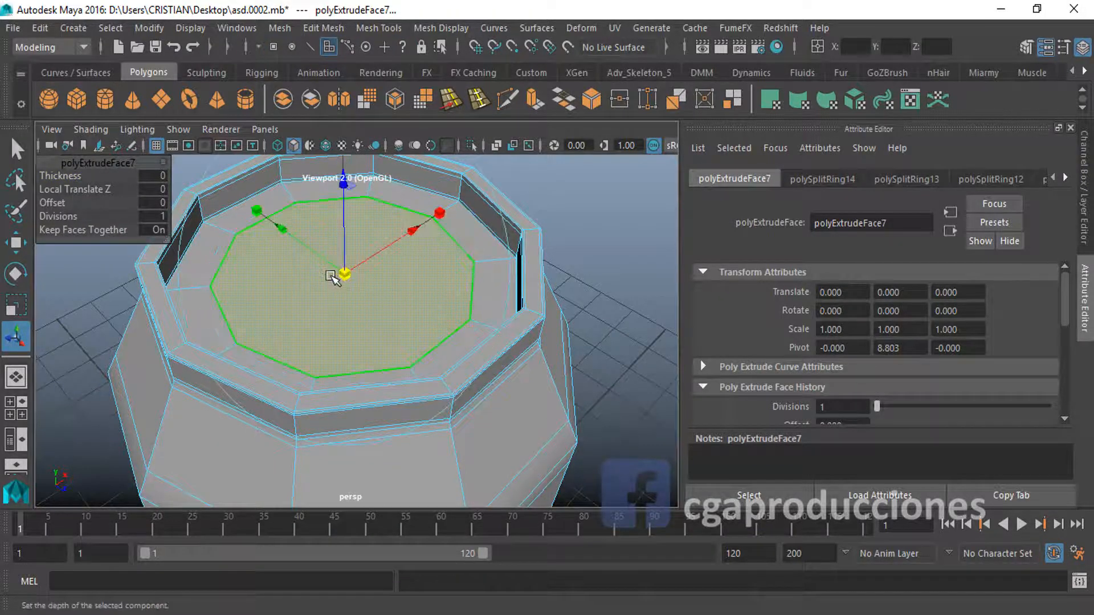
{"action": "left_click", "coordinate": [256, 212]}
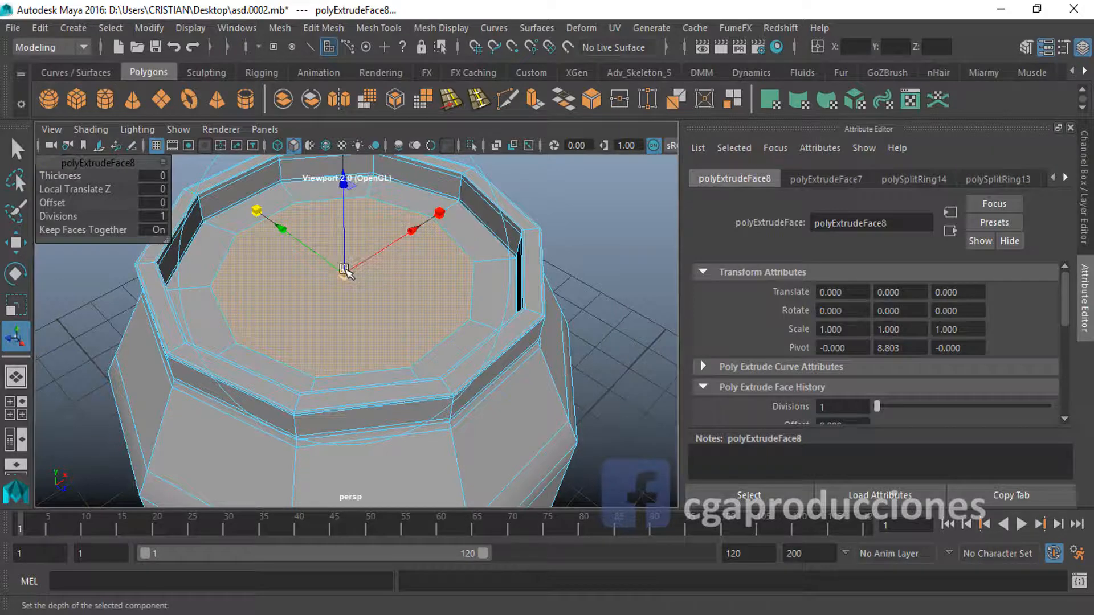
{"action": "key", "text": "3"}
{"action": "right_click_drag", "start_coordinate": [364, 228], "coordinate": [450, 158]}
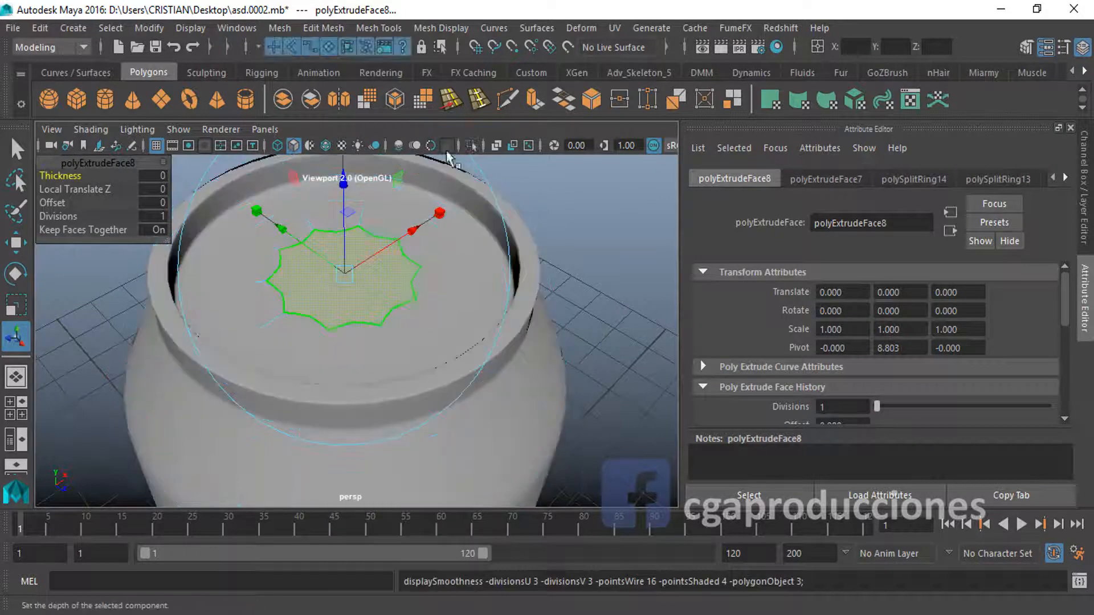
{"action": "left_click", "coordinate": [305, 282]}
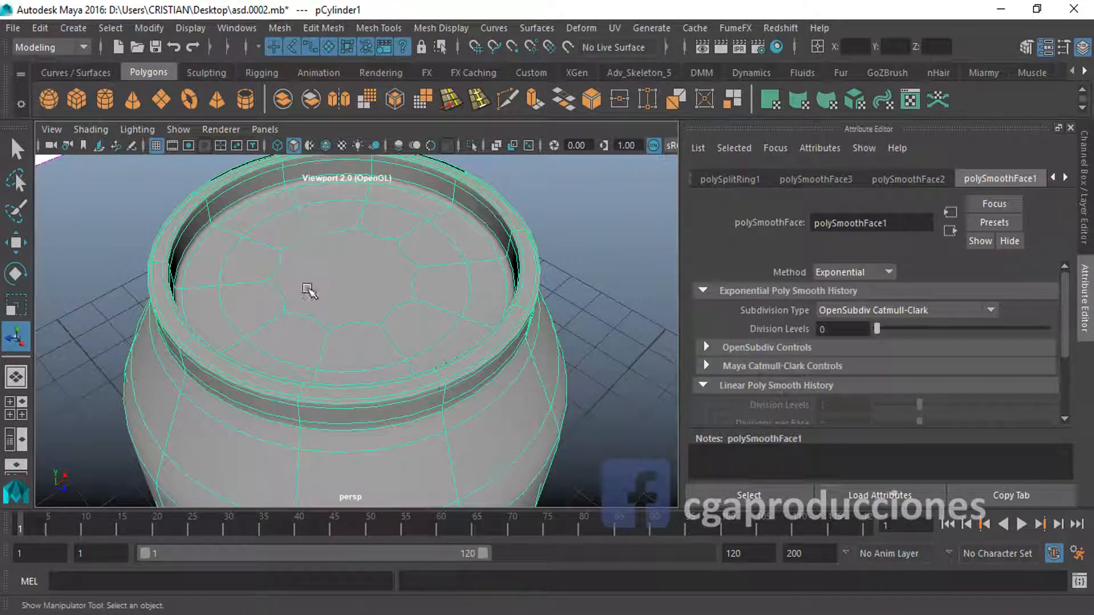
{"action": "left_click_drag", "start_coordinate": [327, 245], "coordinate": [239, 305], "text": "alt"}
{"action": "left_click", "coordinate": [139, 274]}
{"action": "scroll", "coordinate": [394, 308], "scroll_direction": "up", "scroll_amount": 3}
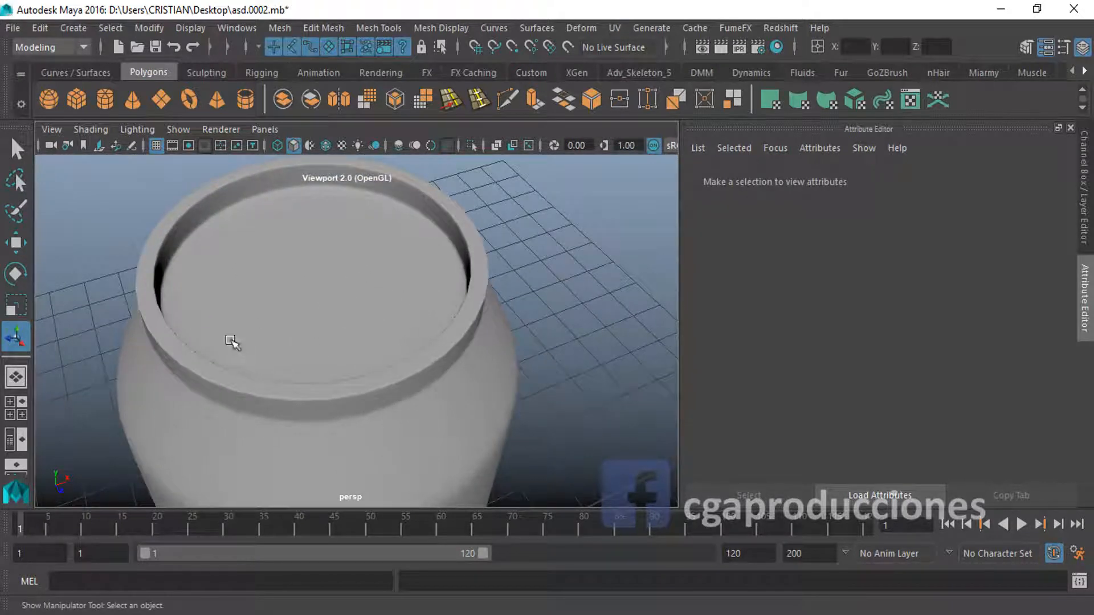
Show the can unsmoothed and examine the lid's face rings from above and from several angles
{"action": "left_click", "coordinate": [326, 354]}
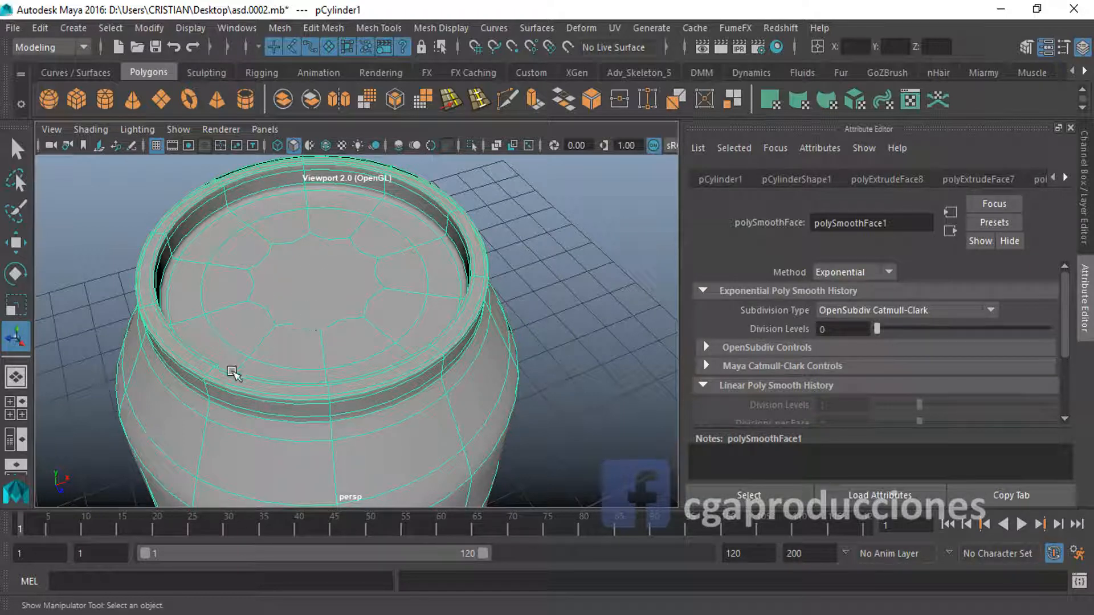
{"action": "key", "text": "1"}
{"action": "scroll", "coordinate": [268, 313], "scroll_direction": "up", "scroll_amount": 5}
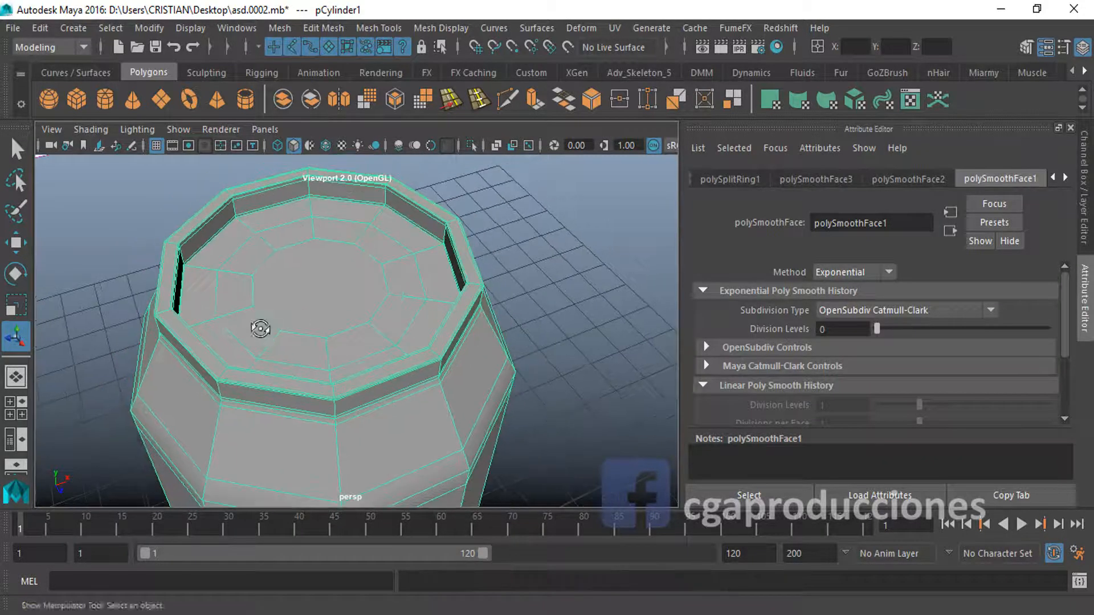
{"action": "middle_click_drag", "start_coordinate": [295, 284], "coordinate": [312, 344], "text": "alt"}
{"action": "right_click_drag", "start_coordinate": [311, 344], "coordinate": [271, 347], "text": "alt"}
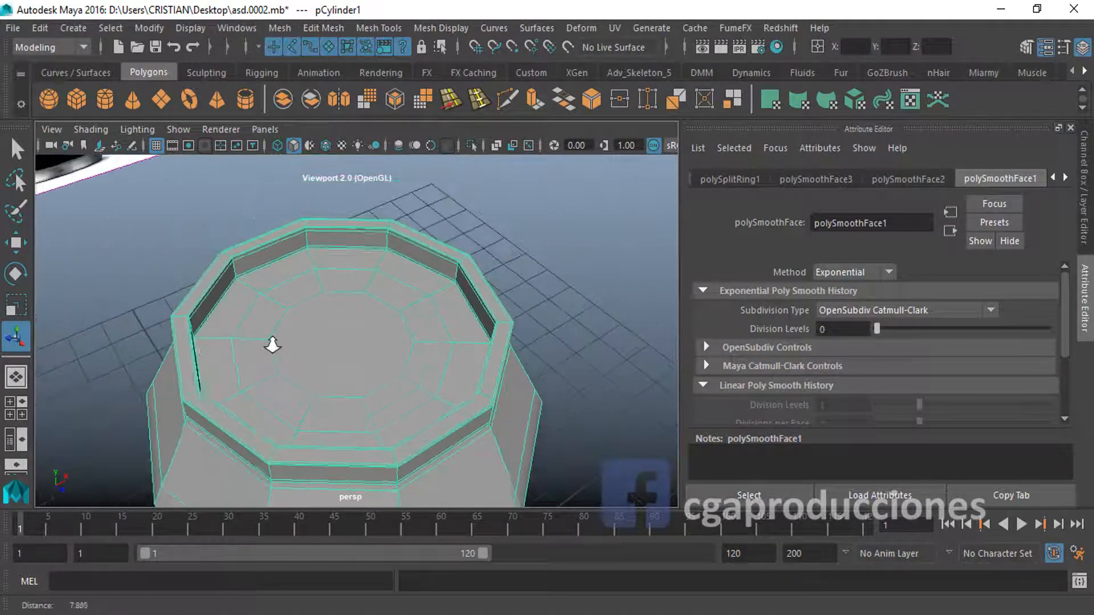
{"action": "left_click_drag", "start_coordinate": [271, 347], "coordinate": [306, 391], "text": "alt"}
{"action": "middle_click_drag", "start_coordinate": [306, 391], "coordinate": [247, 296], "text": "alt"}
{"action": "right_click_drag", "start_coordinate": [260, 322], "coordinate": [195, 332], "text": "alt"}
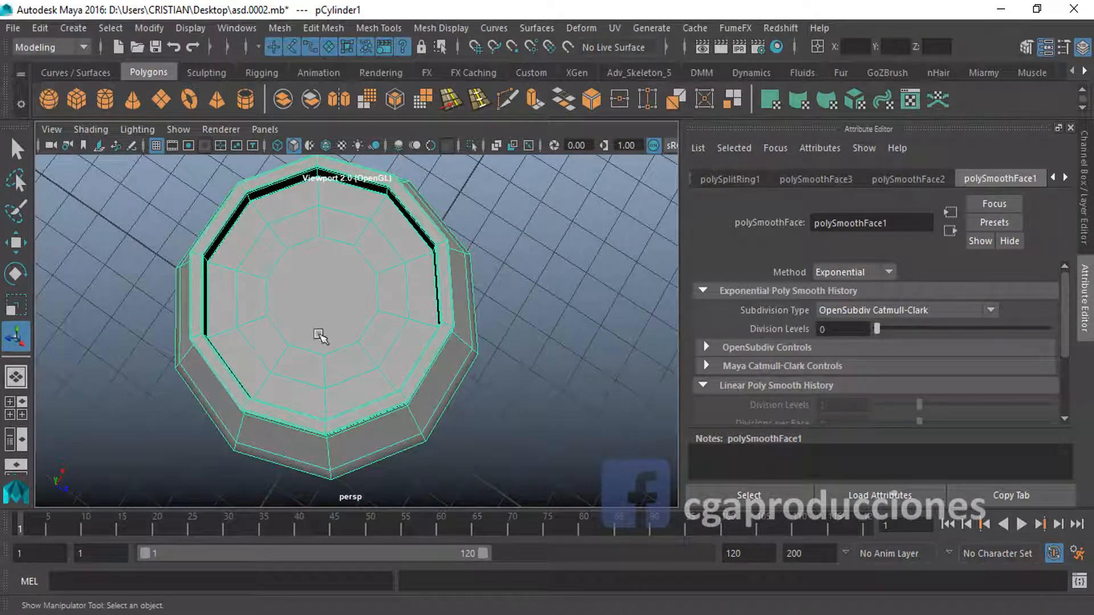
{"action": "right_click_drag", "start_coordinate": [286, 300], "coordinate": [369, 319], "text": "alt"}
{"action": "left_click_drag", "start_coordinate": [369, 320], "coordinate": [389, 332], "text": "alt"}
{"action": "right_click_drag", "start_coordinate": [376, 331], "coordinate": [191, 340], "text": "alt"}
{"action": "mouse_move", "coordinate": [191, 339]}
{"action": "left_mouse_down", "text": "alt"}
{"action": "mouse_move", "coordinate": [174, 318]}
{"action": "mouse_move", "coordinate": [199, 343]}
{"action": "left_mouse_up", "text": "alt"}
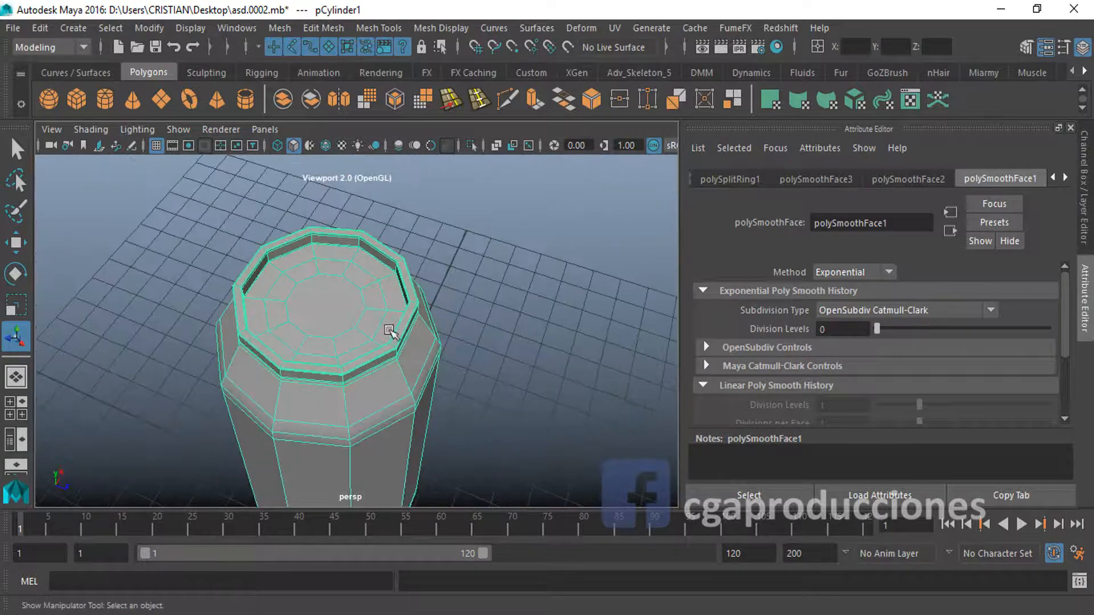
{"action": "left_click_drag", "start_coordinate": [263, 330], "coordinate": [288, 315], "text": "alt"}
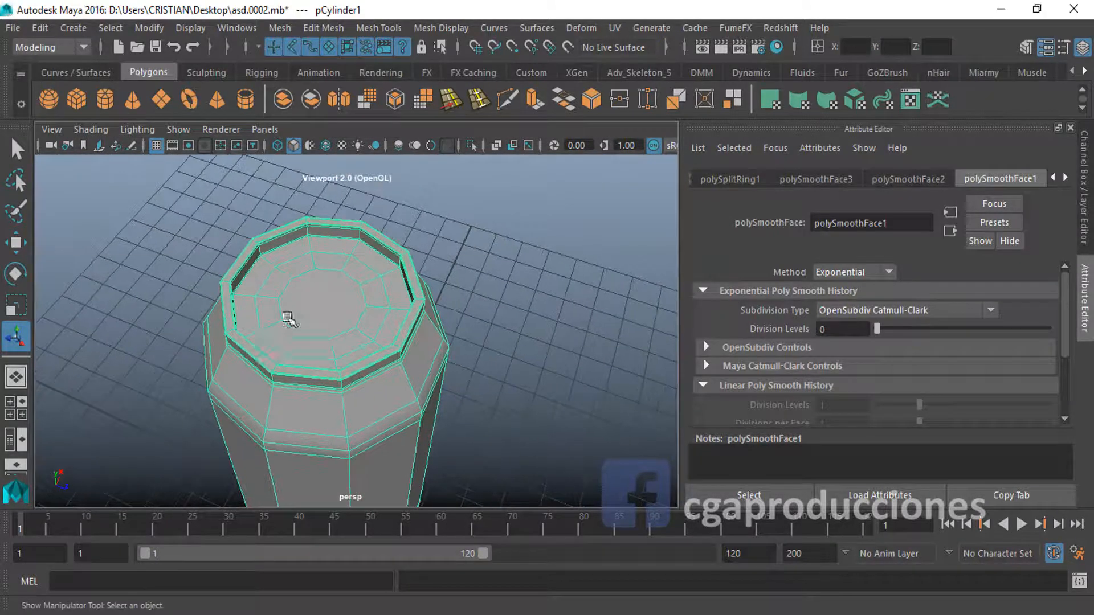
In the top view, select the lid's central face with its surrounding inner ring and move them about 0.27 cm along X
{"action": "key", "text": "space"}
{"action": "key", "text": "space"}
{"action": "right_click_drag", "start_coordinate": [208, 273], "coordinate": [436, 331], "text": "alt"}
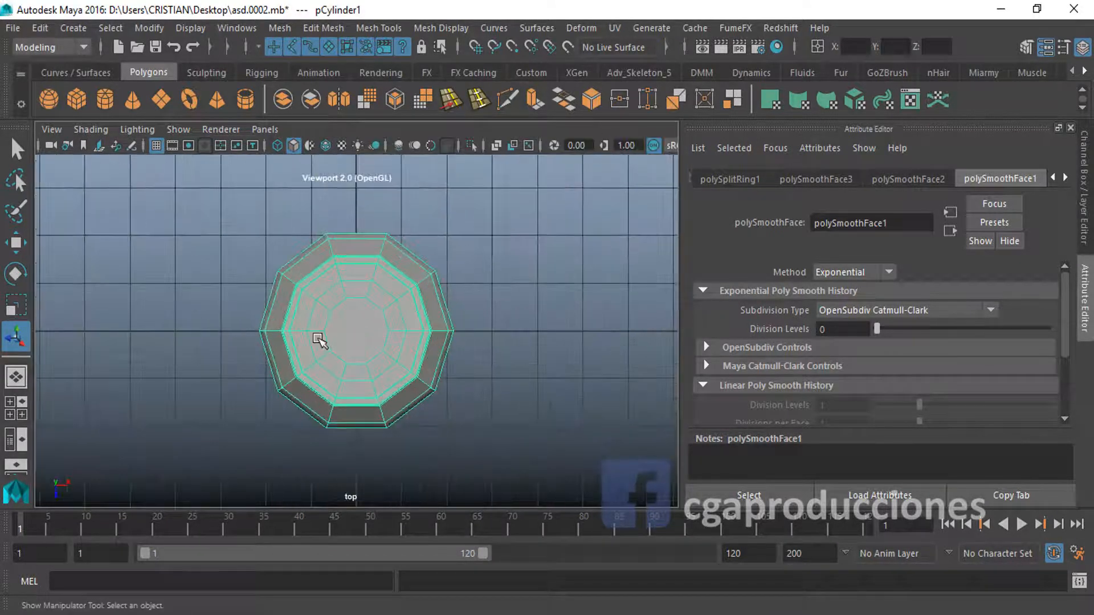
{"action": "middle_click_drag", "start_coordinate": [320, 340], "coordinate": [283, 301], "text": "alt"}
{"action": "right_click_drag", "start_coordinate": [283, 299], "coordinate": [361, 322], "text": "alt"}
{"action": "middle_click_drag", "start_coordinate": [205, 290], "coordinate": [230, 391], "text": "alt"}
{"action": "right_click_drag", "start_coordinate": [230, 390], "coordinate": [446, 385], "text": "alt"}
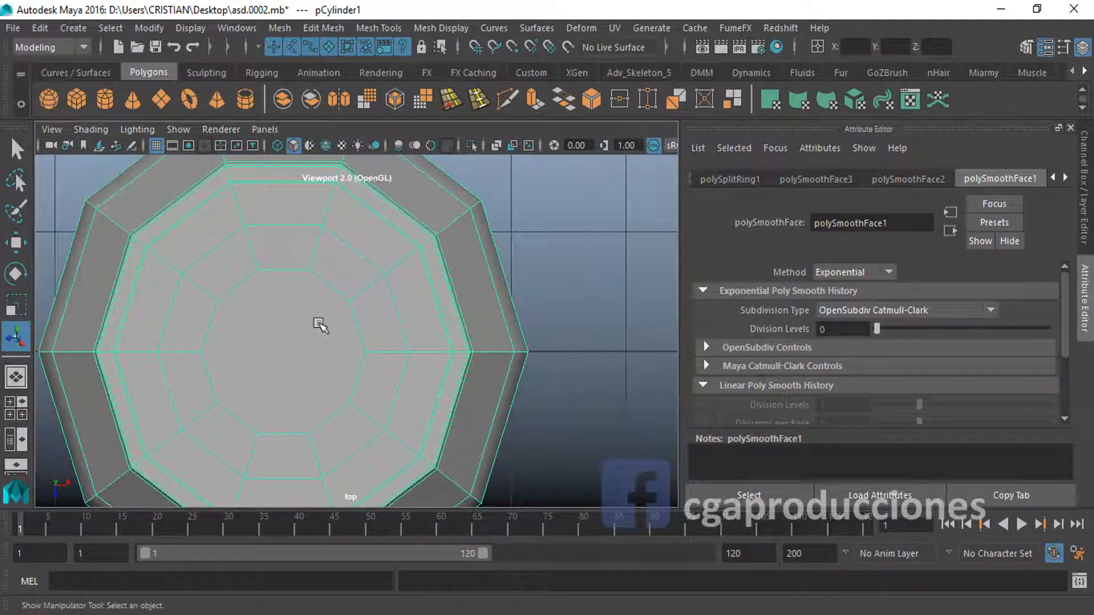
{"action": "right_click_drag", "start_coordinate": [320, 162], "coordinate": [322, 209]}
{"action": "left_click", "coordinate": [288, 246]}
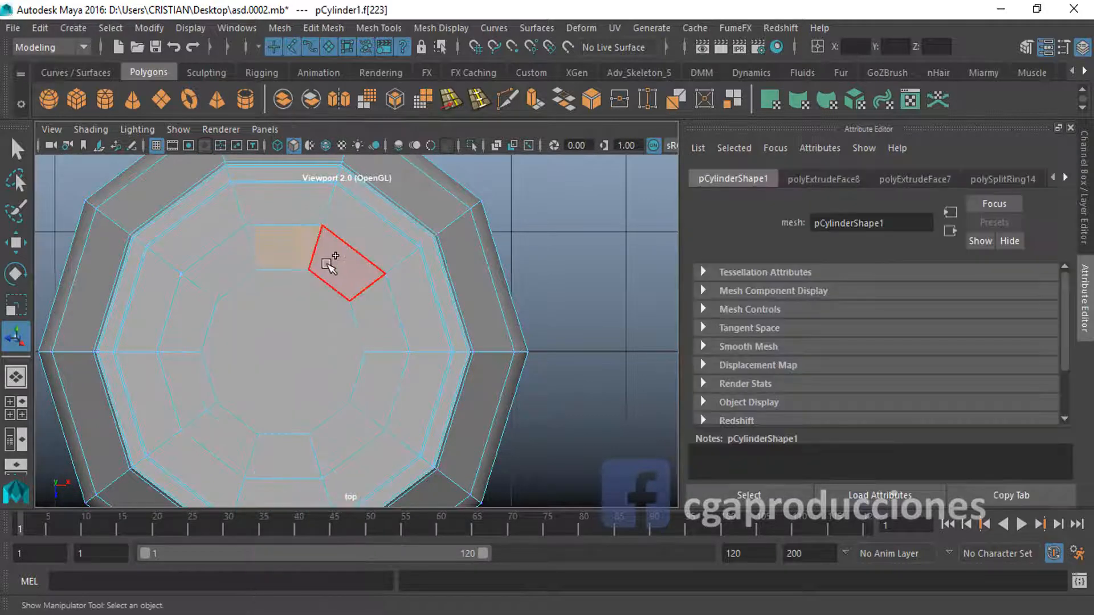
{"action": "double_click", "coordinate": [329, 265], "text": "shift"}
{"action": "left_click", "coordinate": [286, 377], "text": "shift"}
{"action": "key", "text": "w"}
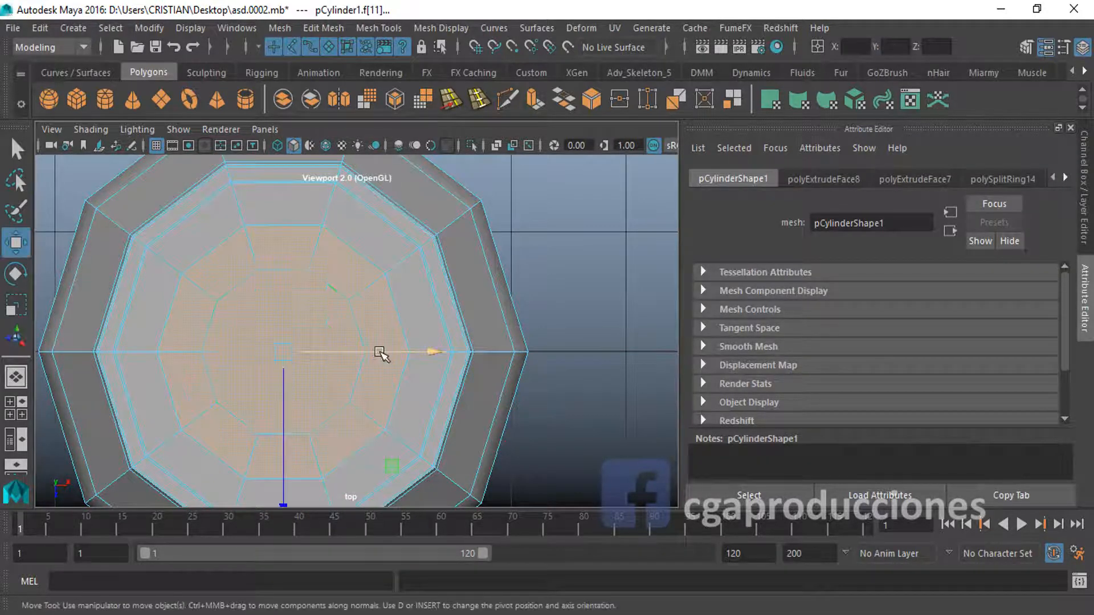
{"action": "left_click_drag", "start_coordinate": [378, 354], "coordinate": [406, 353]}
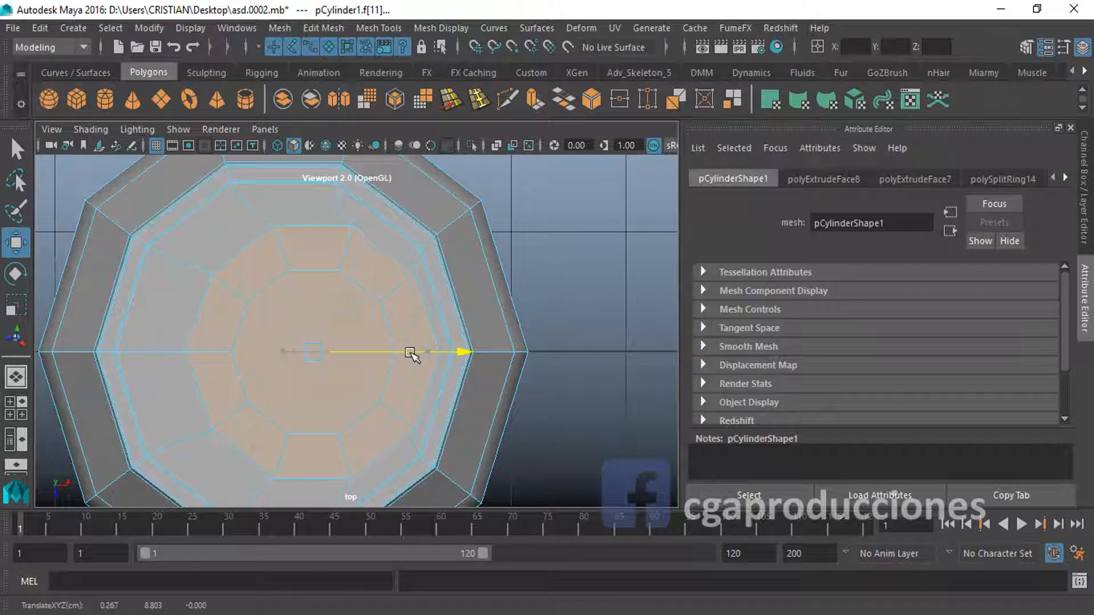
Select only the lid's central face, move it along X toward the rim and scale it along X into a narrow oval
{"action": "scroll", "coordinate": [393, 352], "scroll_direction": "up", "scroll_amount": 2}
{"action": "key", "text": "q"}
{"action": "left_click", "coordinate": [299, 340]}
{"action": "key", "text": "w"}
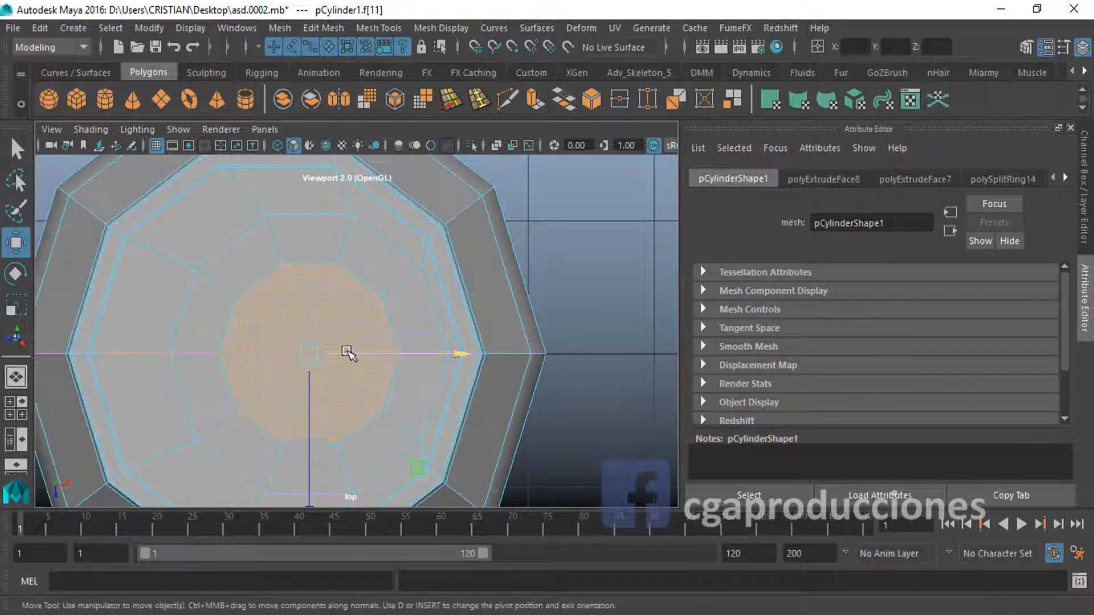
{"action": "left_click_drag", "start_coordinate": [353, 354], "coordinate": [372, 361]}
{"action": "key", "text": "r"}
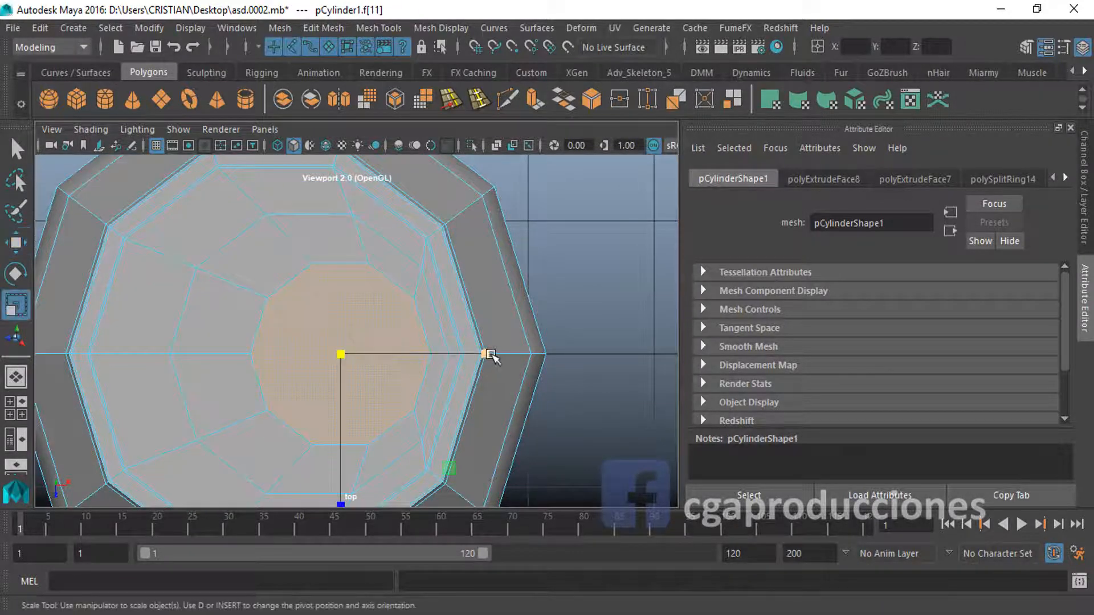
{"action": "left_click_drag", "start_coordinate": [489, 356], "coordinate": [451, 359]}
{"action": "key", "text": "w"}
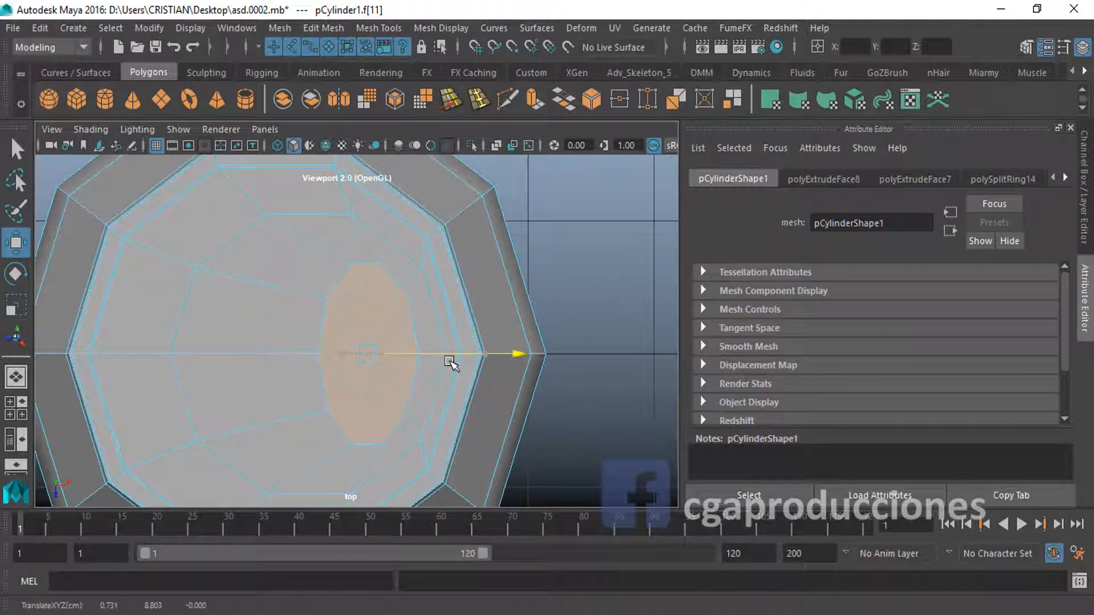
Move the three middle vertices on the oval's inner side toward the rim to flatten that edge of the outline
{"action": "key", "text": "q"}
{"action": "right_click_drag", "start_coordinate": [331, 320], "coordinate": [273, 164]}
{"action": "scroll", "coordinate": [316, 339], "scroll_direction": "up", "scroll_amount": 2}
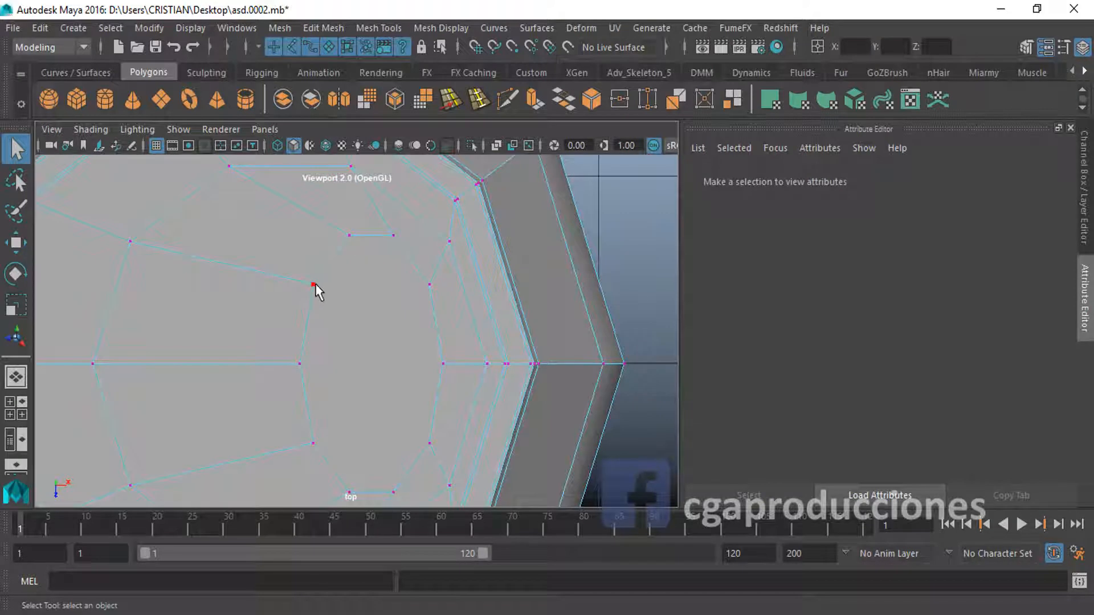
{"action": "left_click", "coordinate": [314, 285]}
{"action": "key", "text": "w"}
{"action": "left_click_drag", "start_coordinate": [317, 286], "coordinate": [349, 302]}
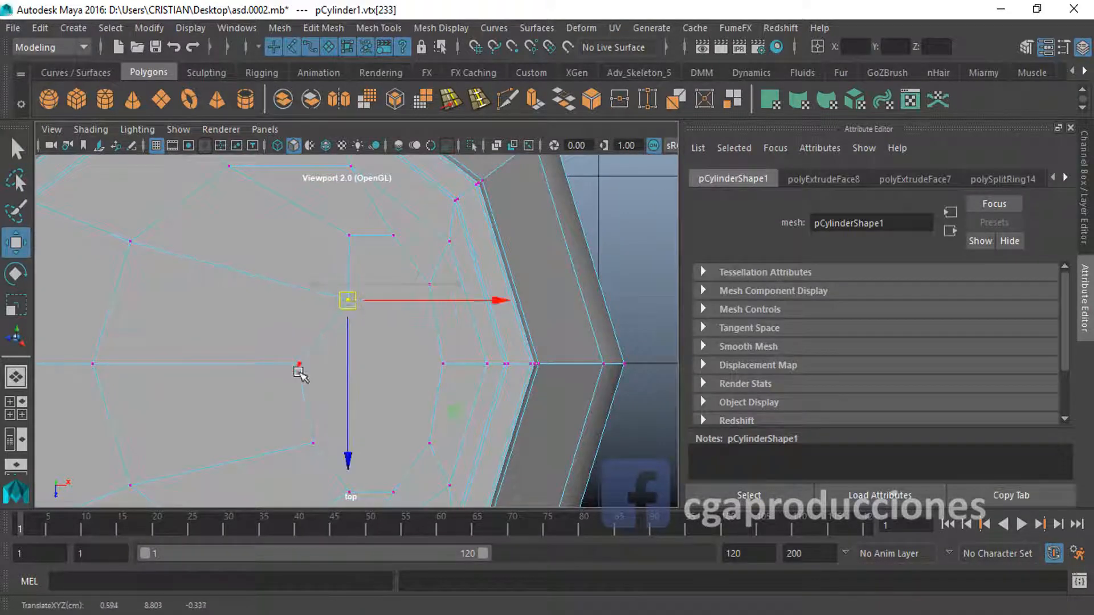
{"action": "left_click", "coordinate": [299, 364]}
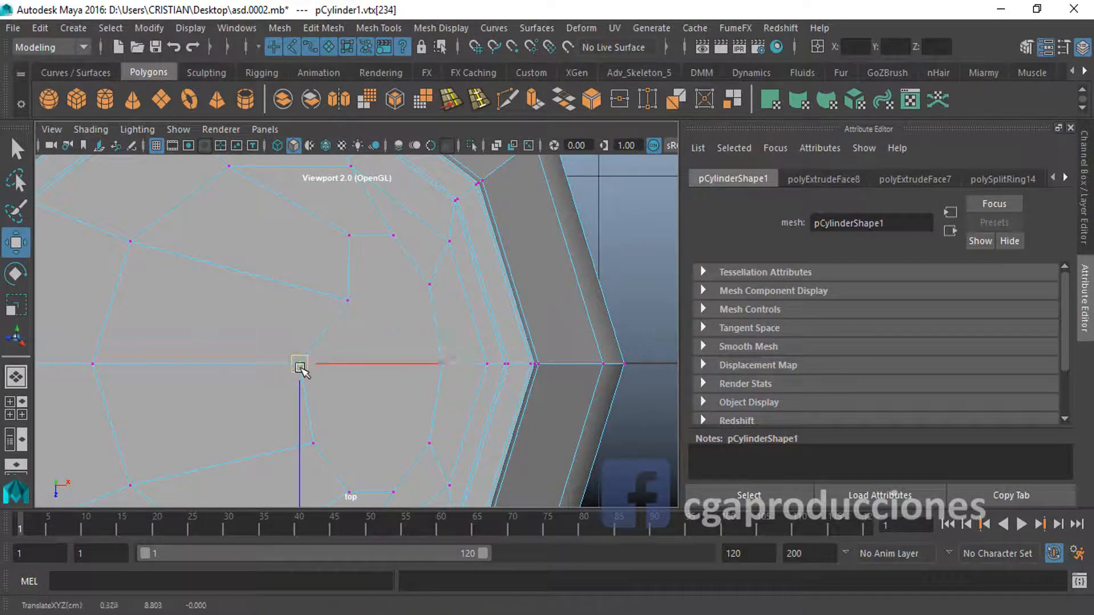
{"action": "left_click_drag", "start_coordinate": [299, 363], "coordinate": [359, 364]}
{"action": "middle_click_drag", "start_coordinate": [301, 449], "coordinate": [301, 367], "text": "alt"}
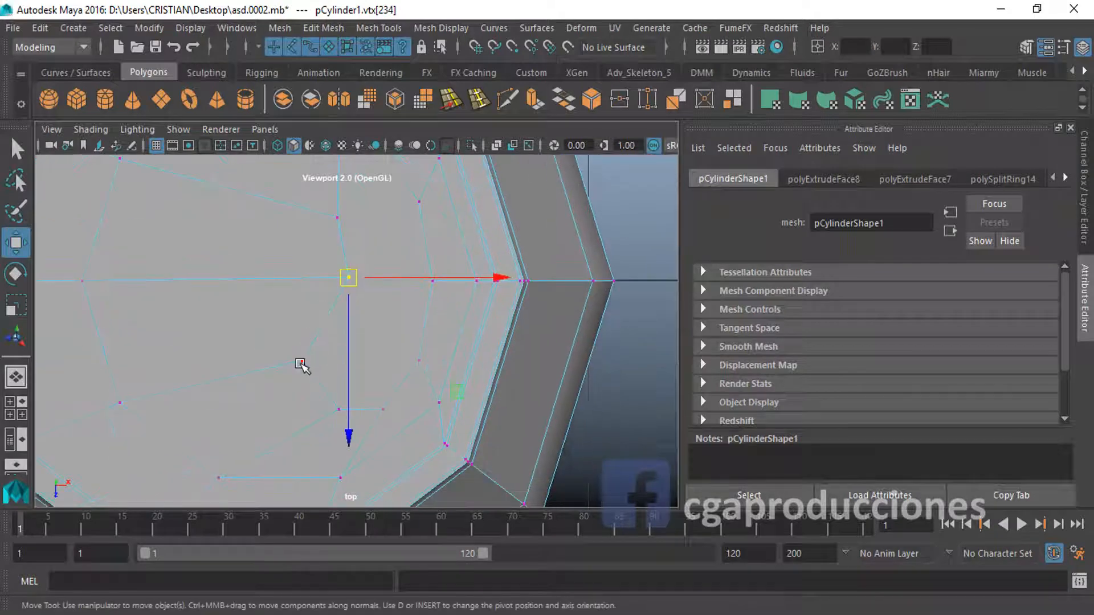
{"action": "left_click", "coordinate": [303, 361]}
{"action": "left_click_drag", "start_coordinate": [305, 361], "coordinate": [348, 356]}
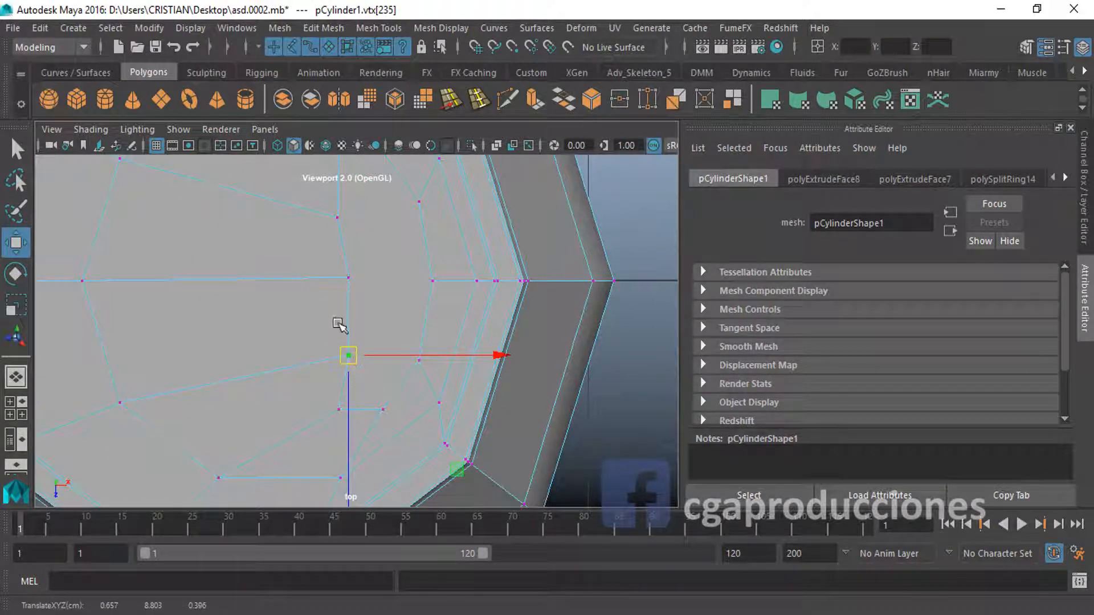
Shift the outline's two upper-end vertices and the adjacent inner-side vertex toward the lid's centre to bend the shape's upper end
{"action": "scroll", "coordinate": [332, 361], "scroll_direction": "down", "scroll_amount": 5}
{"action": "left_click", "coordinate": [341, 251]}
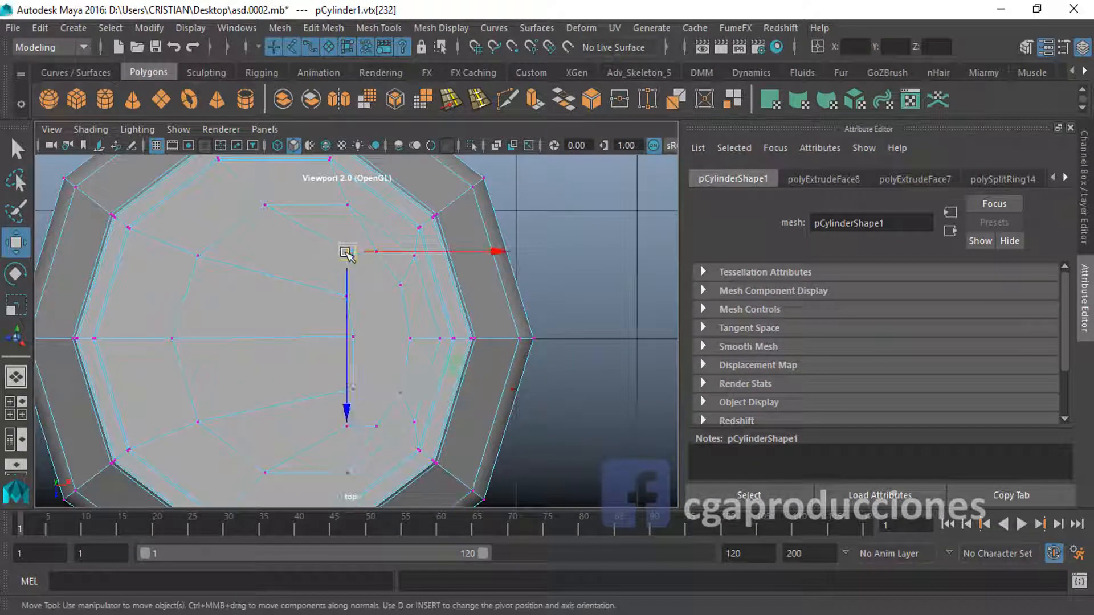
{"action": "scroll", "coordinate": [311, 293], "scroll_direction": "up", "scroll_amount": 2}
{"action": "middle_click_drag", "start_coordinate": [349, 237], "coordinate": [350, 283], "text": "alt"}
{"action": "left_click_drag", "start_coordinate": [349, 283], "coordinate": [316, 288]}
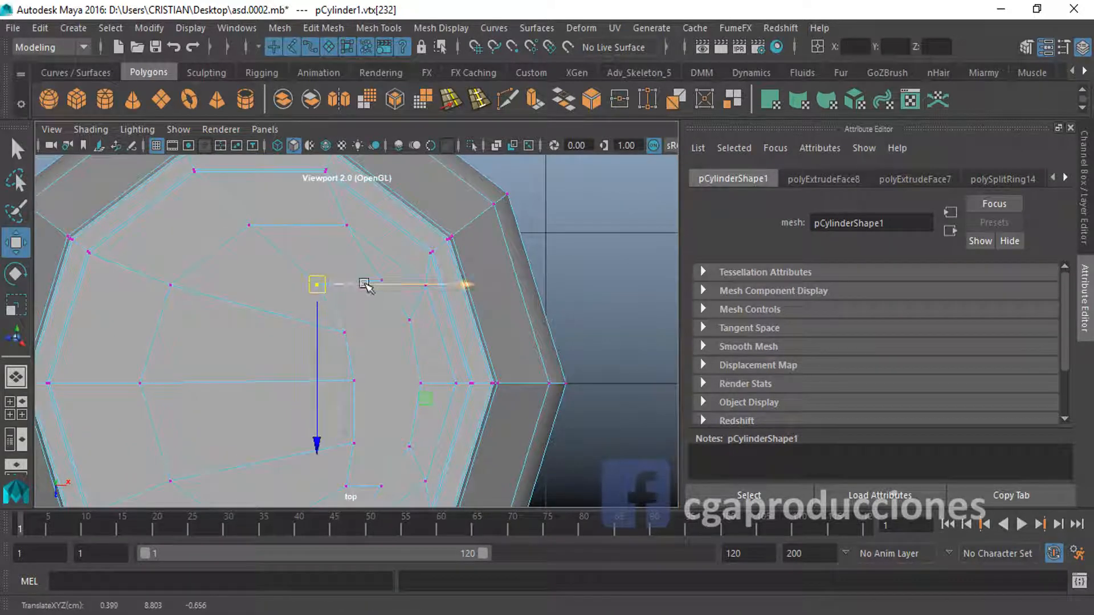
{"action": "left_click_drag", "start_coordinate": [382, 280], "coordinate": [371, 289]}
{"action": "left_click", "coordinate": [344, 332]}
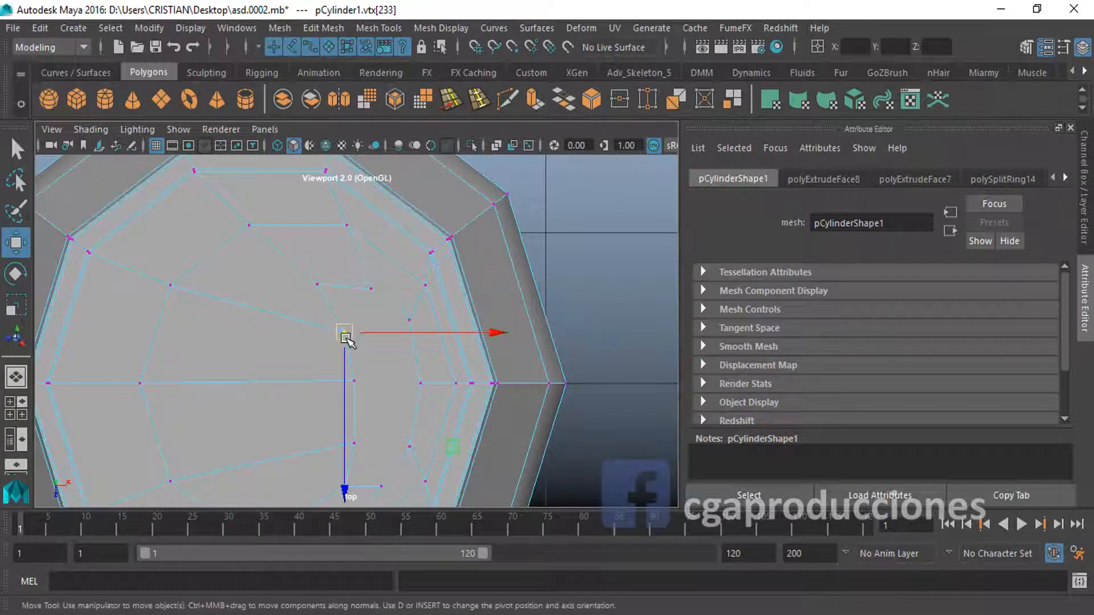
{"action": "mouse_move", "coordinate": [347, 334]}
{"action": "left_mouse_down"}
{"action": "mouse_move", "coordinate": [317, 337]}
{"action": "mouse_move", "coordinate": [327, 338]}
{"action": "left_mouse_up"}
{"action": "left_click", "coordinate": [318, 282]}
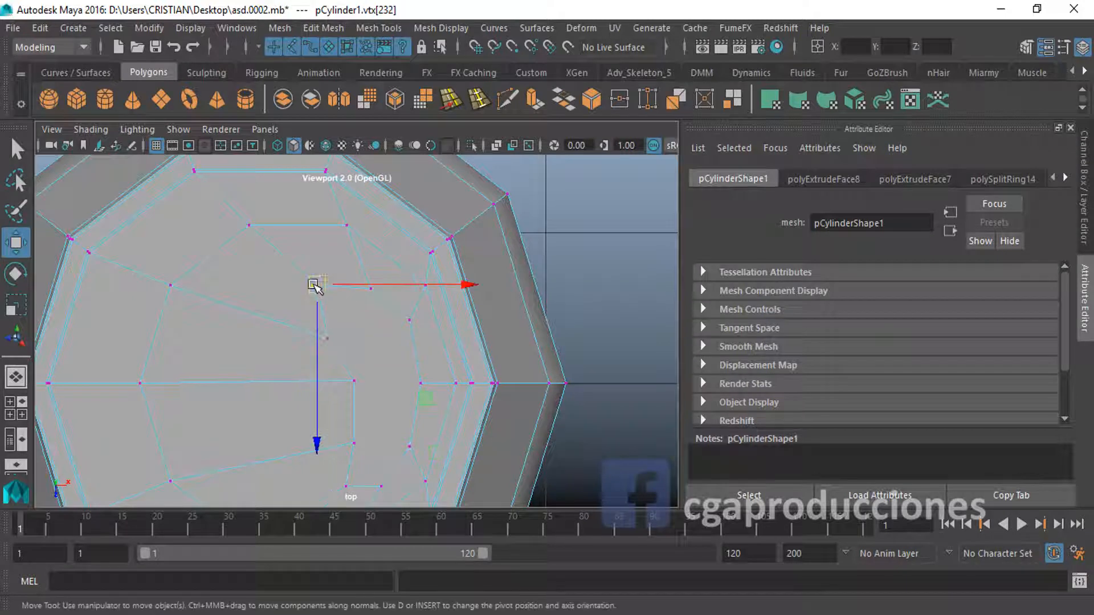
{"action": "left_click_drag", "start_coordinate": [318, 283], "coordinate": [304, 291]}
Refine the outline's upper end by repositioning its inner-side, end and outer corner vertices into a rounded lobe
{"action": "left_click", "coordinate": [351, 384]}
{"action": "left_click", "coordinate": [330, 340]}
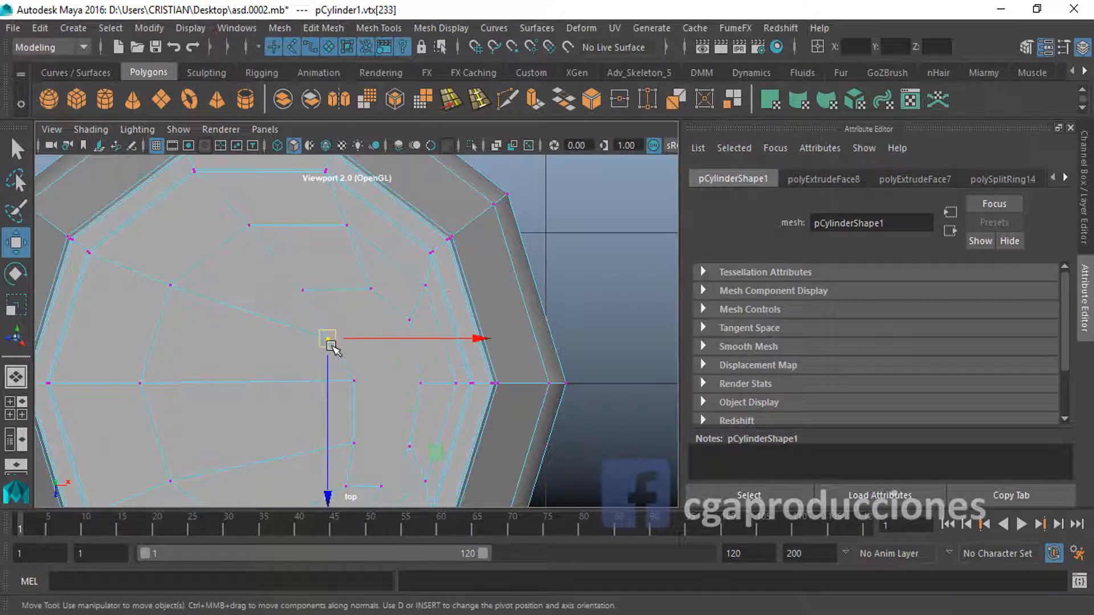
{"action": "left_click_drag", "start_coordinate": [329, 340], "coordinate": [340, 342]}
{"action": "left_click", "coordinate": [370, 287]}
{"action": "left_click_drag", "start_coordinate": [369, 287], "coordinate": [346, 274]}
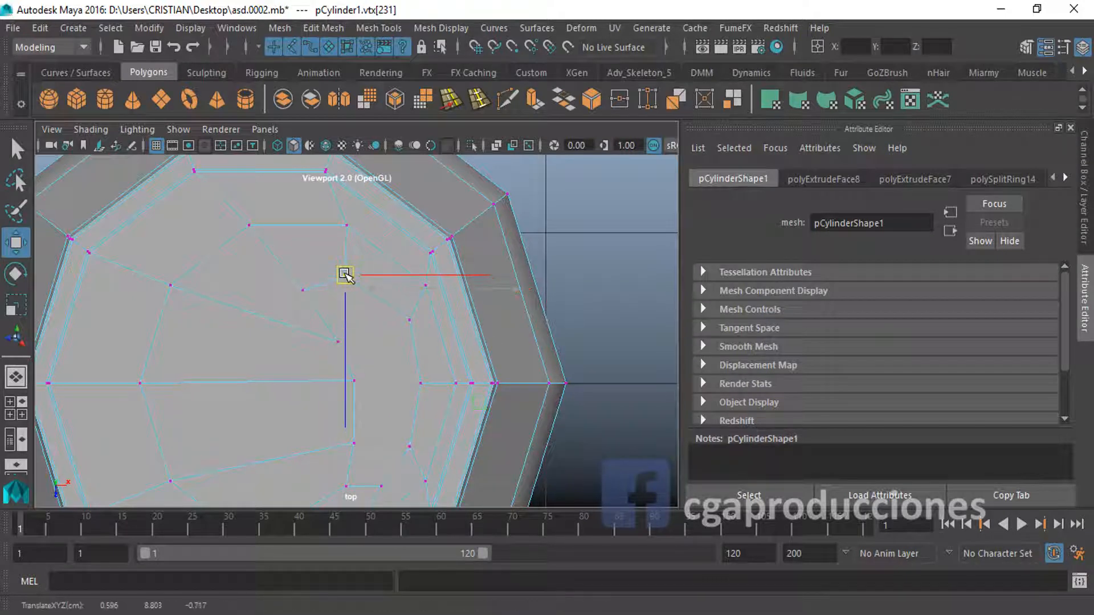
{"action": "left_click", "coordinate": [409, 323]}
{"action": "left_click_drag", "start_coordinate": [409, 322], "coordinate": [409, 301]}
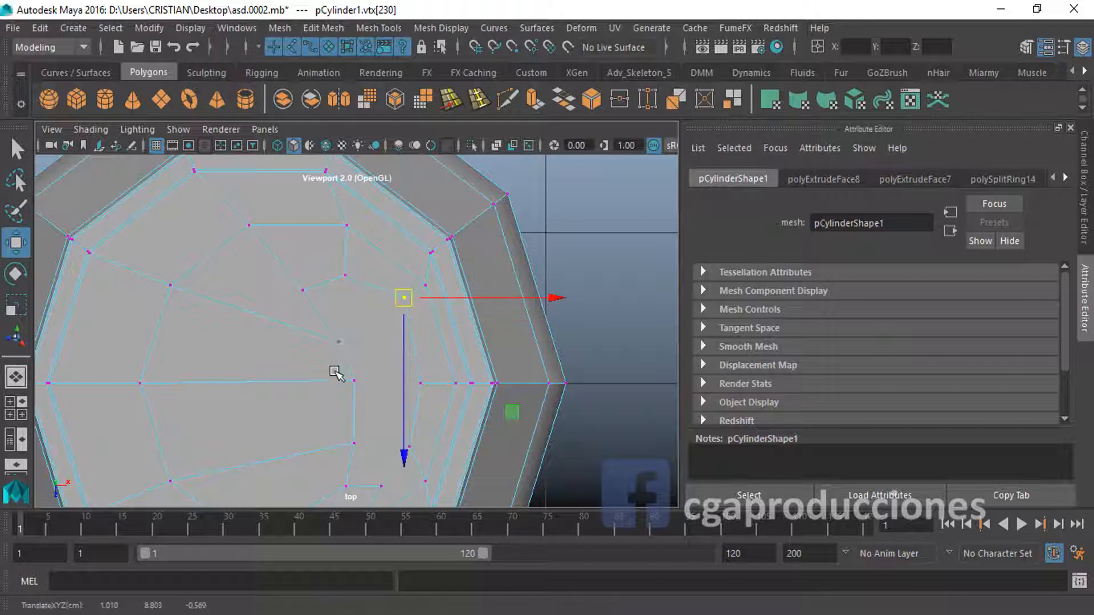
Adjust the outer and end vertices at the outline's lower end to complete a kidney-shaped drinking opening
{"action": "scroll", "coordinate": [339, 374], "scroll_direction": "up", "scroll_amount": 2}
{"action": "left_click", "coordinate": [422, 399]}
{"action": "key", "text": "q"}
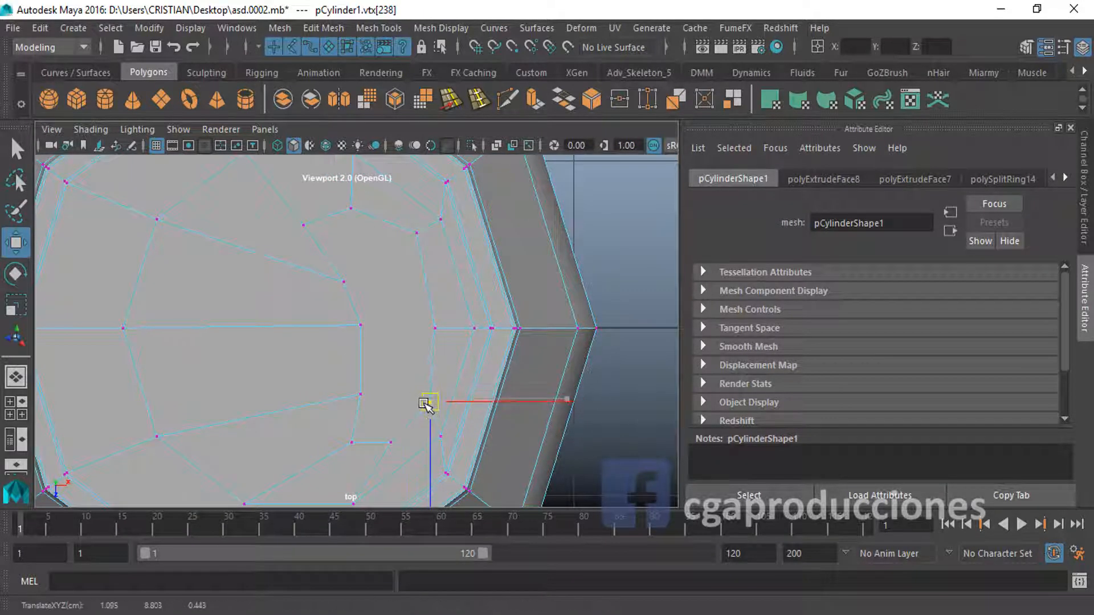
{"action": "scroll", "coordinate": [424, 399], "scroll_direction": "down", "scroll_amount": 2}
{"action": "scroll", "coordinate": [386, 403], "scroll_direction": "up", "scroll_amount": 2}
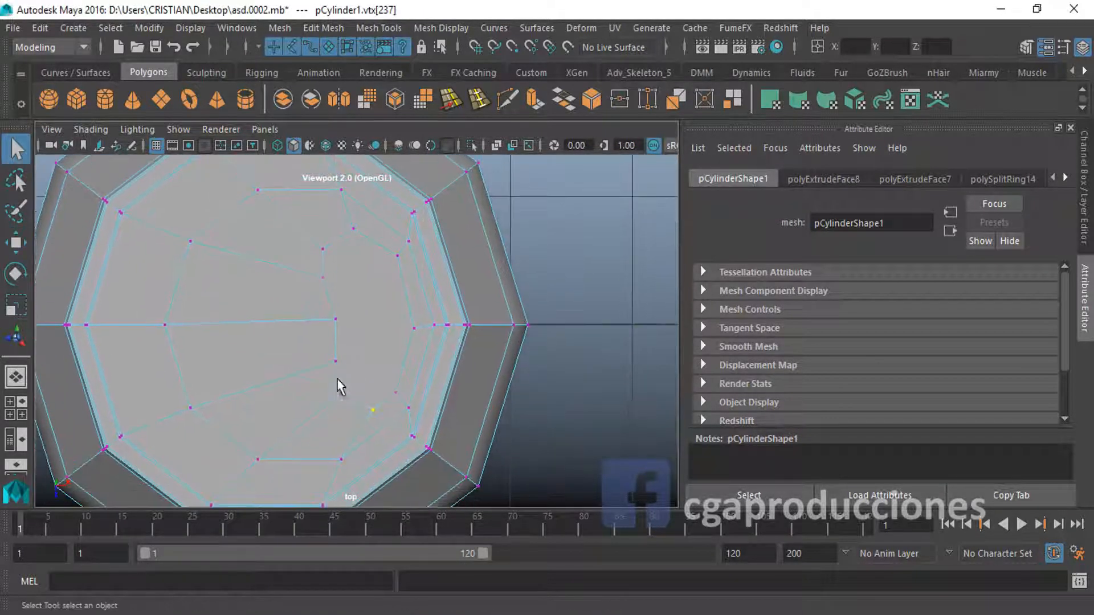
Select the kidney-shaped lid face and show it at an angle in the perspective view
{"action": "right_click", "coordinate": [379, 371]}
{"action": "left_click", "coordinate": [378, 209]}
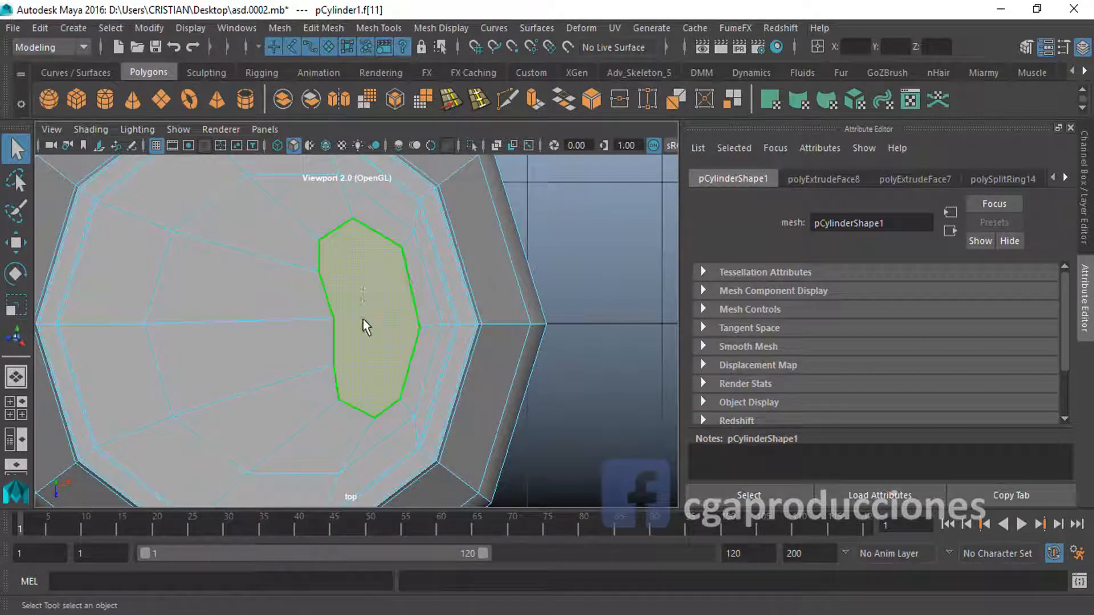
{"action": "right_click", "coordinate": [376, 368]}
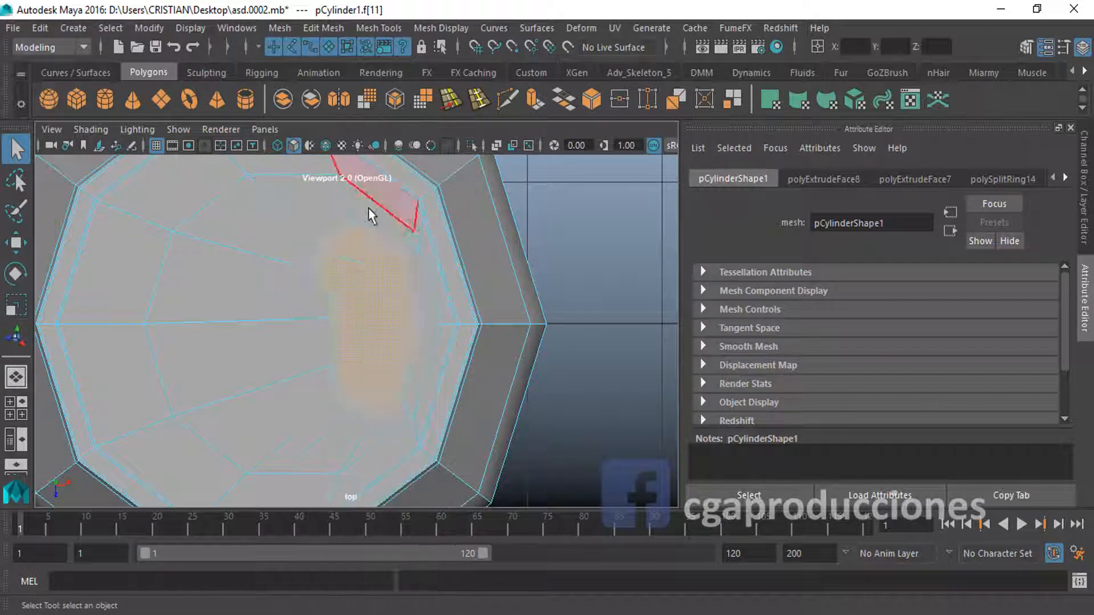
{"action": "key", "text": "space"}
{"action": "key", "text": "space"}
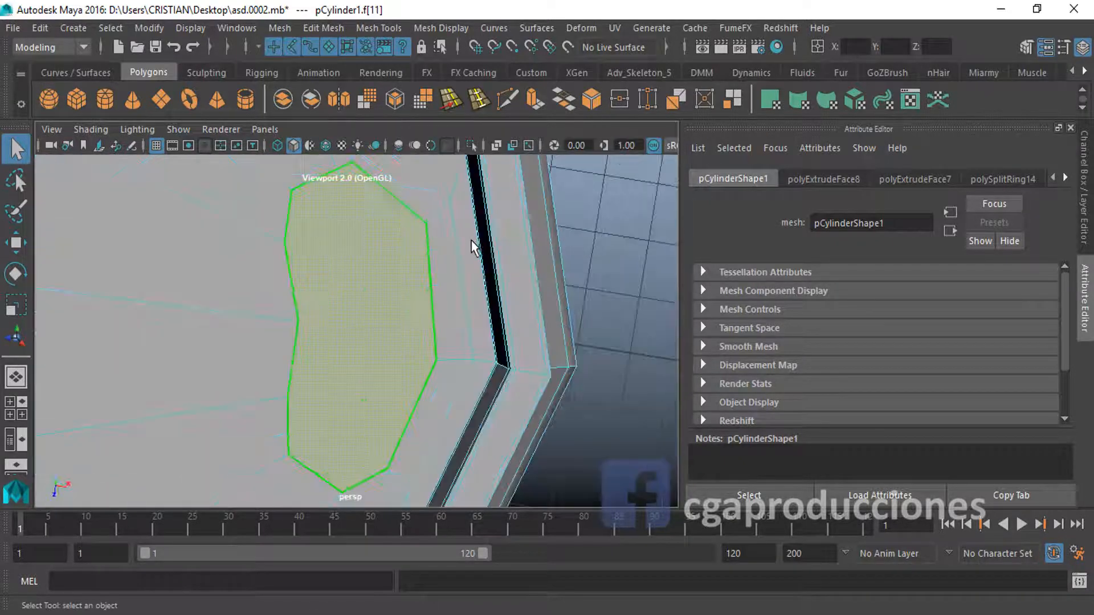
{"action": "left_click_drag", "start_coordinate": [473, 246], "coordinate": [316, 298], "text": "alt"}
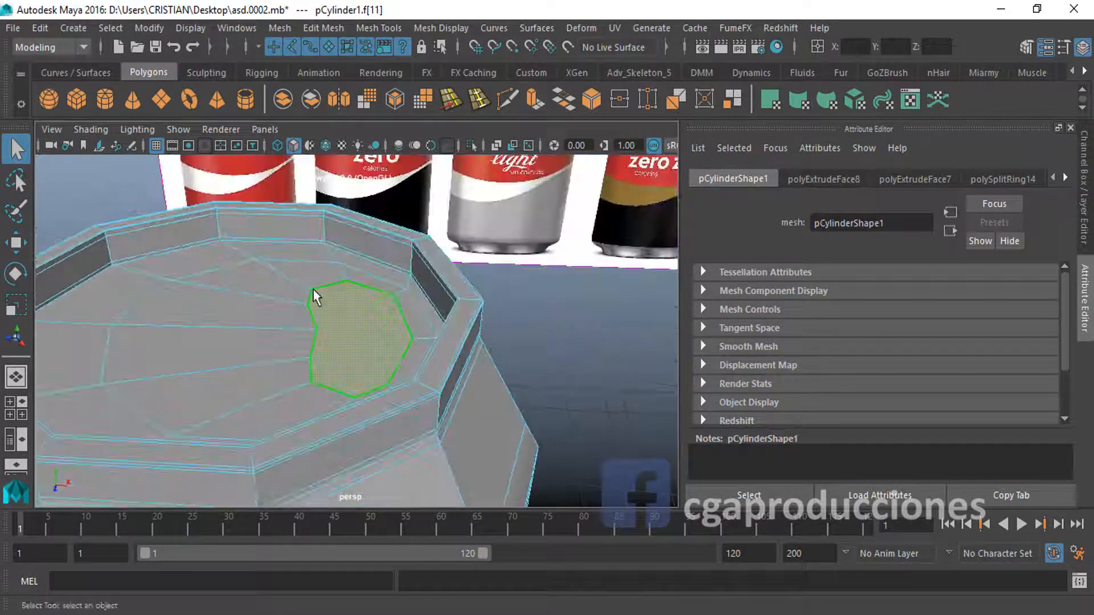
Try deleting the kidney-shaped face and preview the opening on the smoothed can in object mode
{"action": "key", "text": "Delete"}
{"action": "key", "text": "3"}
{"action": "right_click_drag", "start_coordinate": [354, 191], "coordinate": [456, 138]}
{"action": "left_click_drag", "start_coordinate": [483, 288], "coordinate": [462, 340], "text": "alt"}
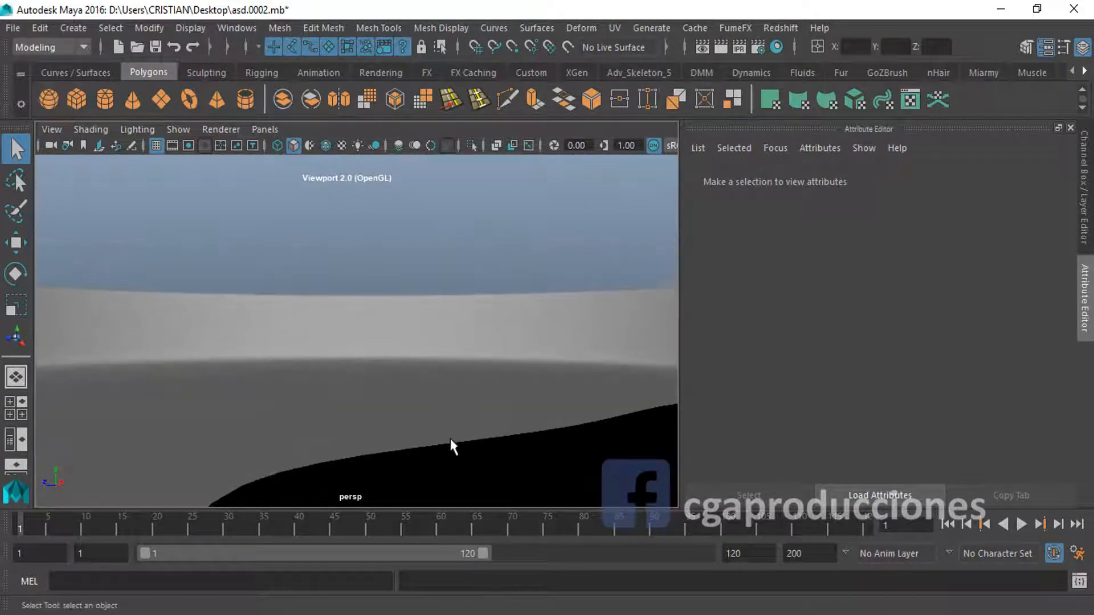
{"action": "middle_click_drag", "start_coordinate": [464, 452], "coordinate": [410, 425], "text": "alt"}
Undo the deletion of the kidney-shaped face and show the can unsmoothed
{"action": "key", "text": "ctrl+z"}
{"action": "key", "text": "ctrl+z"}
{"action": "key", "text": "ctrl+z"}
{"action": "key", "text": "ctrl+z"}
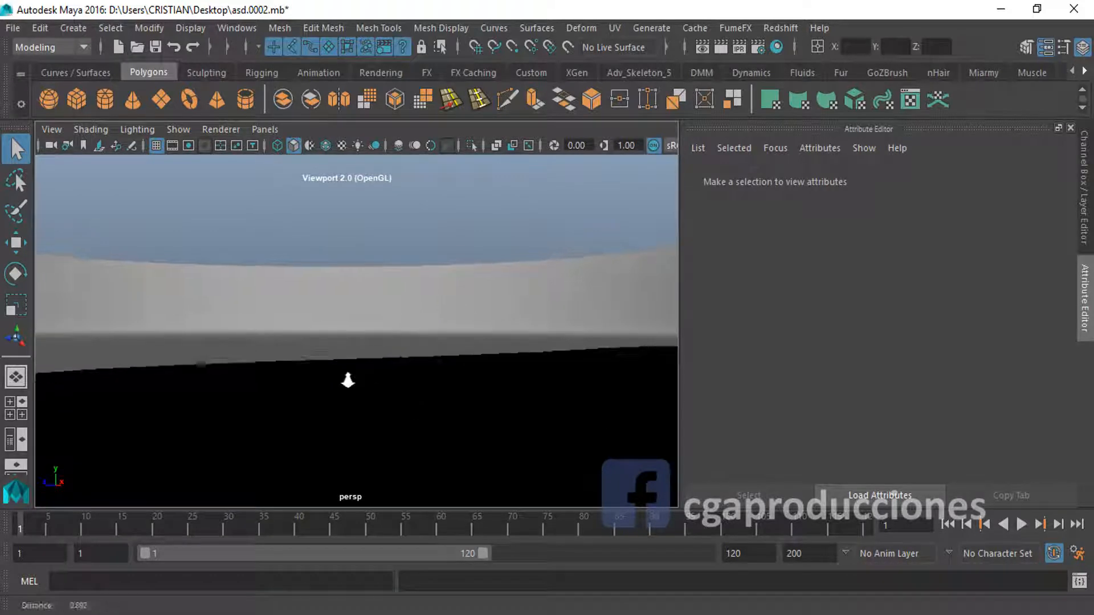
{"action": "key", "text": "ctrl+z"}
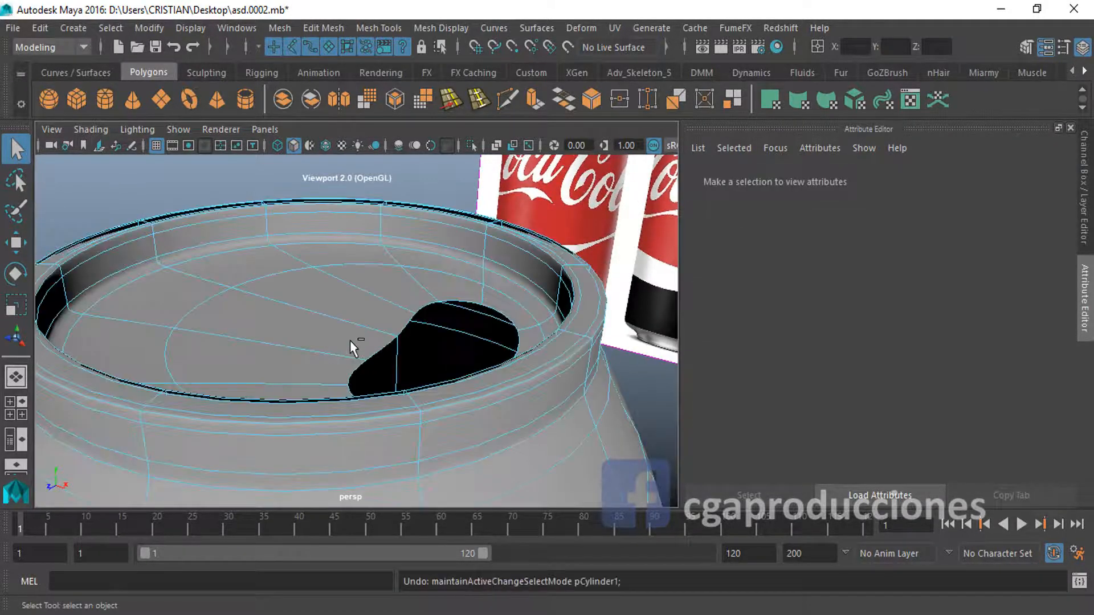
{"action": "key", "text": "ctrl+z"}
{"action": "key", "text": "1"}
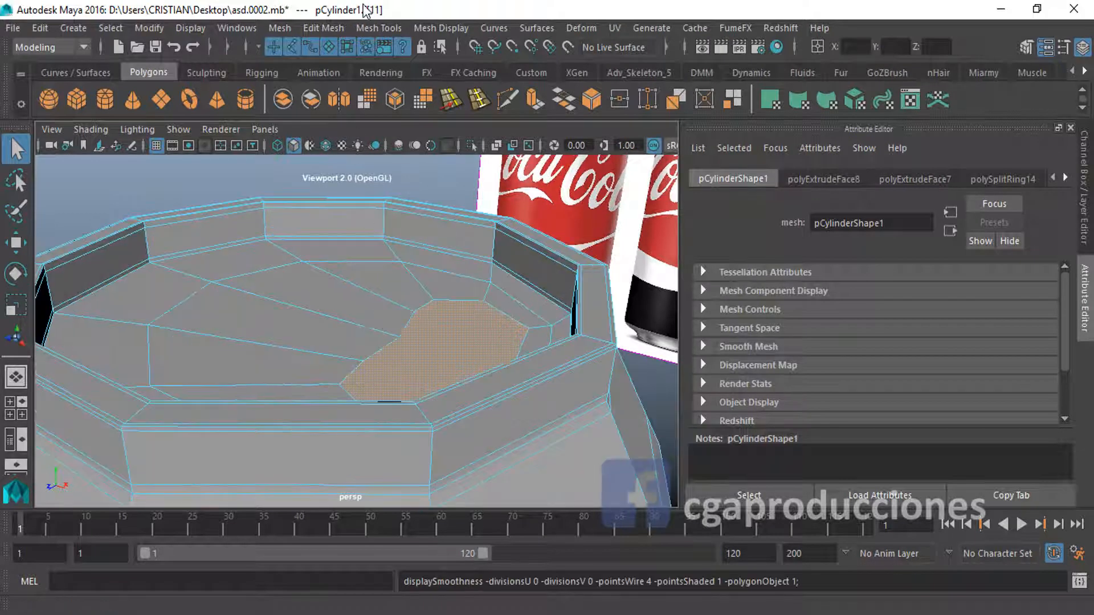
Extrude the kidney-shaped face downward twice, first slightly and then by about 0.067 cm, to form the opening's inner wall
{"action": "left_click", "coordinate": [534, 100]}
{"action": "scroll", "coordinate": [369, 342], "scroll_direction": "up", "scroll_amount": 2}
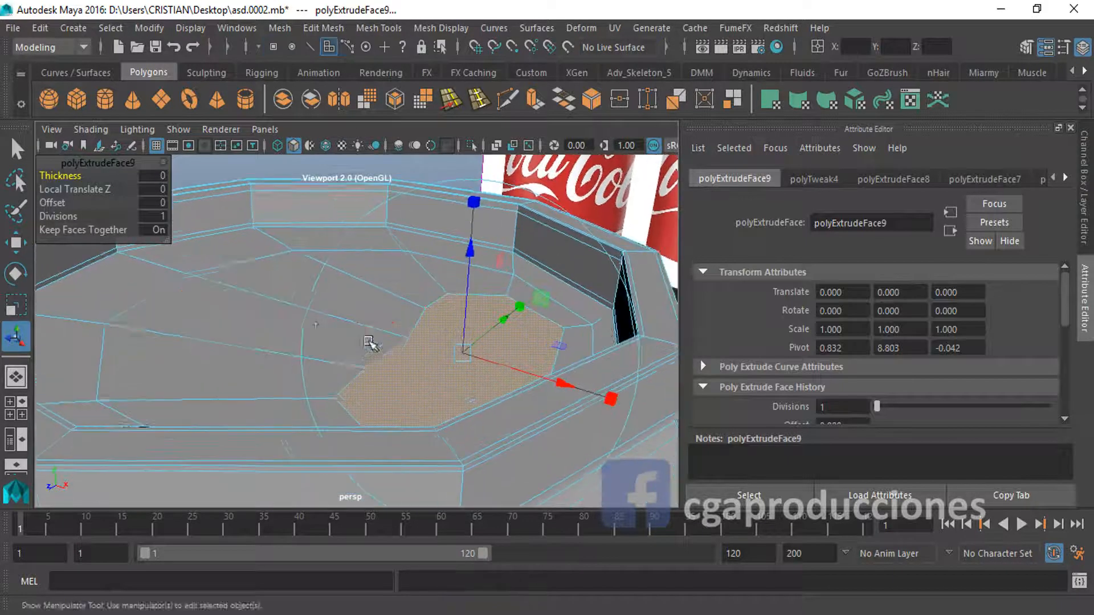
{"action": "left_click_drag", "start_coordinate": [369, 341], "coordinate": [415, 308], "text": "alt"}
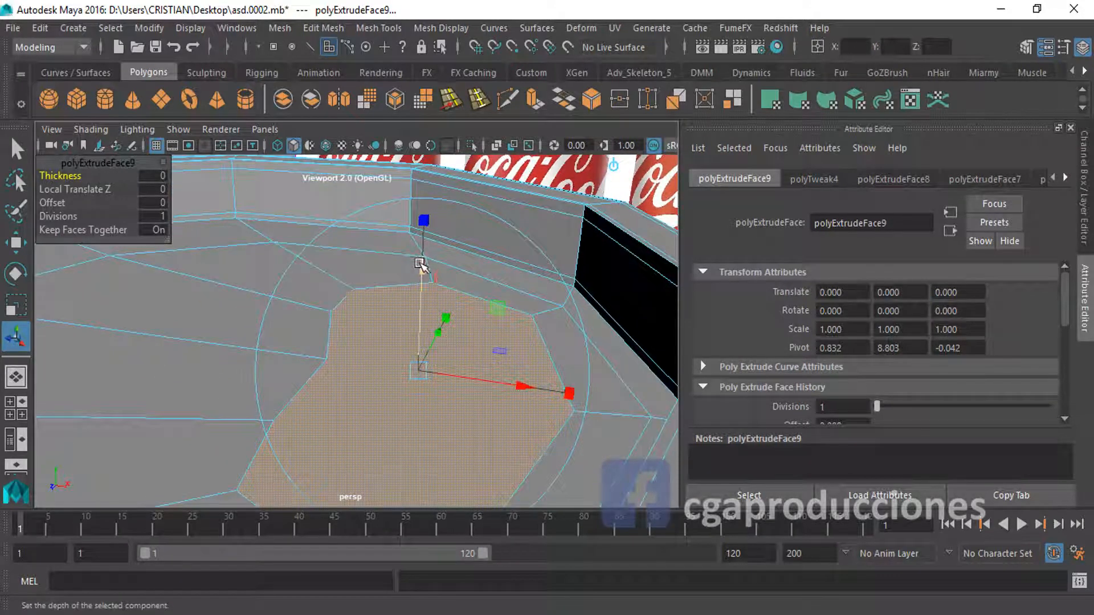
{"action": "left_click_drag", "start_coordinate": [421, 265], "coordinate": [425, 300]}
{"action": "key", "text": "ctrl+e"}
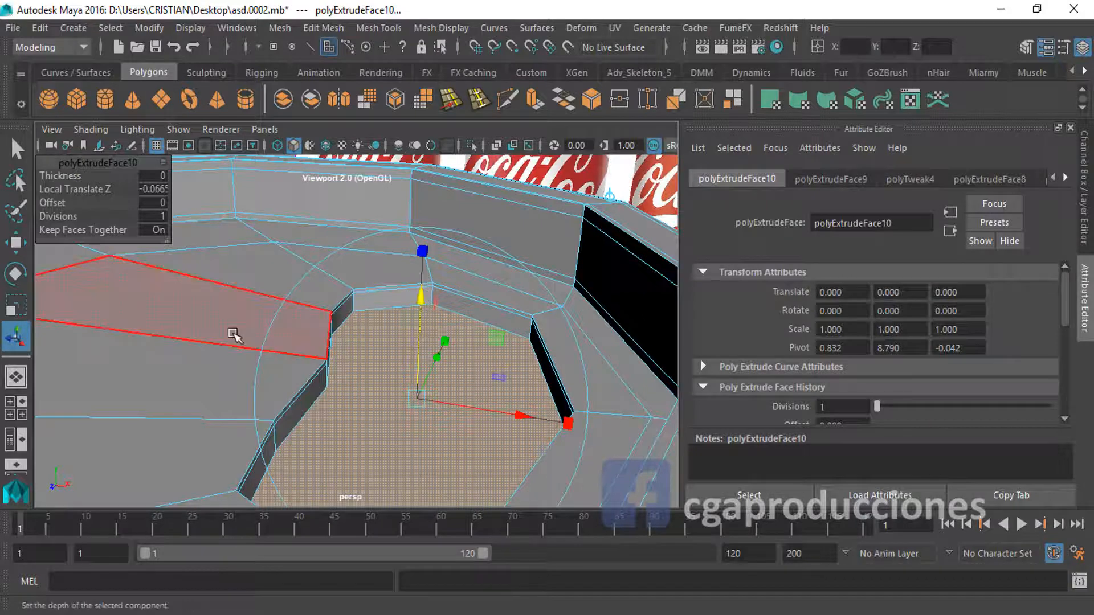
Delete the recessed kidney-shaped face to open the lid, and preview the smoothed can in object mode
{"action": "key", "text": "Delete"}
{"action": "key", "text": "3"}
{"action": "right_click_drag", "start_coordinate": [237, 337], "coordinate": [313, 138]}
{"action": "left_click_drag", "start_coordinate": [406, 212], "coordinate": [183, 368], "text": "alt"}
{"action": "scroll", "coordinate": [337, 352], "scroll_direction": "down", "scroll_amount": 5}
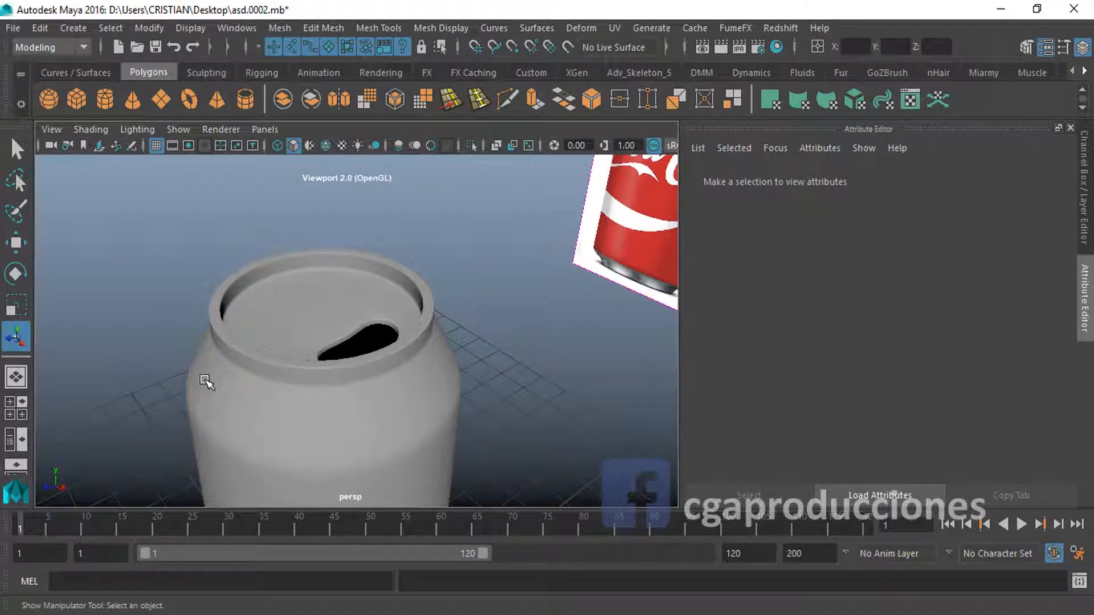
Examine the smoothed can and its drinking opening from several angles and distances against the reference image
{"action": "left_click_drag", "start_coordinate": [488, 380], "coordinate": [354, 307], "text": "alt"}
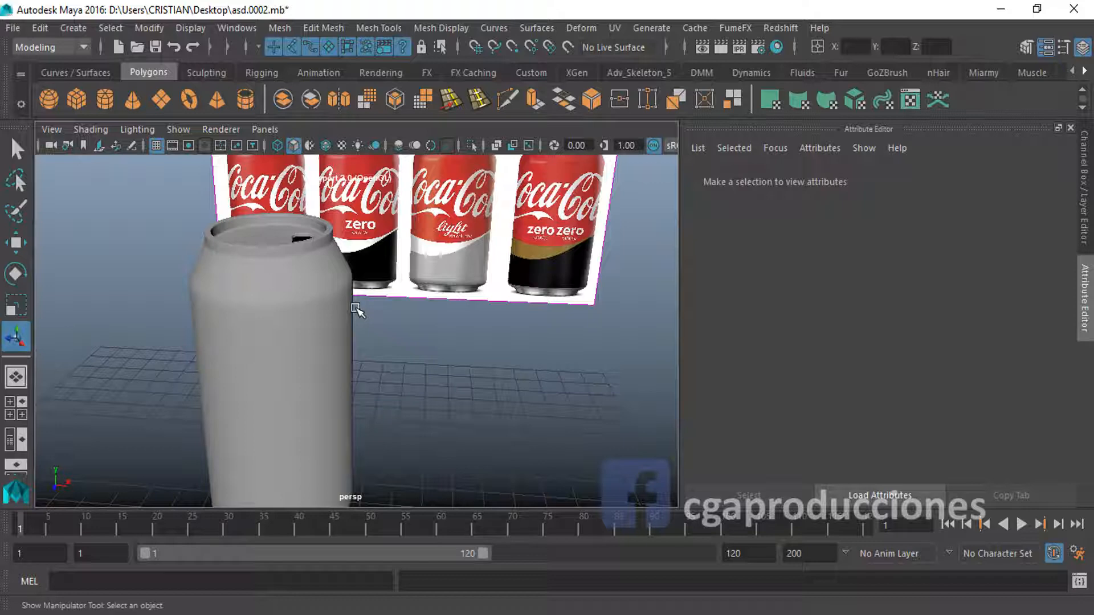
{"action": "right_click_drag", "start_coordinate": [412, 305], "coordinate": [281, 349], "text": "alt"}
{"action": "mouse_move", "coordinate": [281, 350]}
{"action": "left_mouse_down", "text": "alt"}
{"action": "mouse_move", "coordinate": [281, 299]}
{"action": "mouse_move", "coordinate": [277, 367]}
{"action": "left_mouse_up", "text": "alt"}
{"action": "left_click_drag", "start_coordinate": [231, 328], "coordinate": [264, 332], "text": "alt"}
{"action": "right_click_drag", "start_coordinate": [263, 332], "coordinate": [241, 418], "text": "alt"}
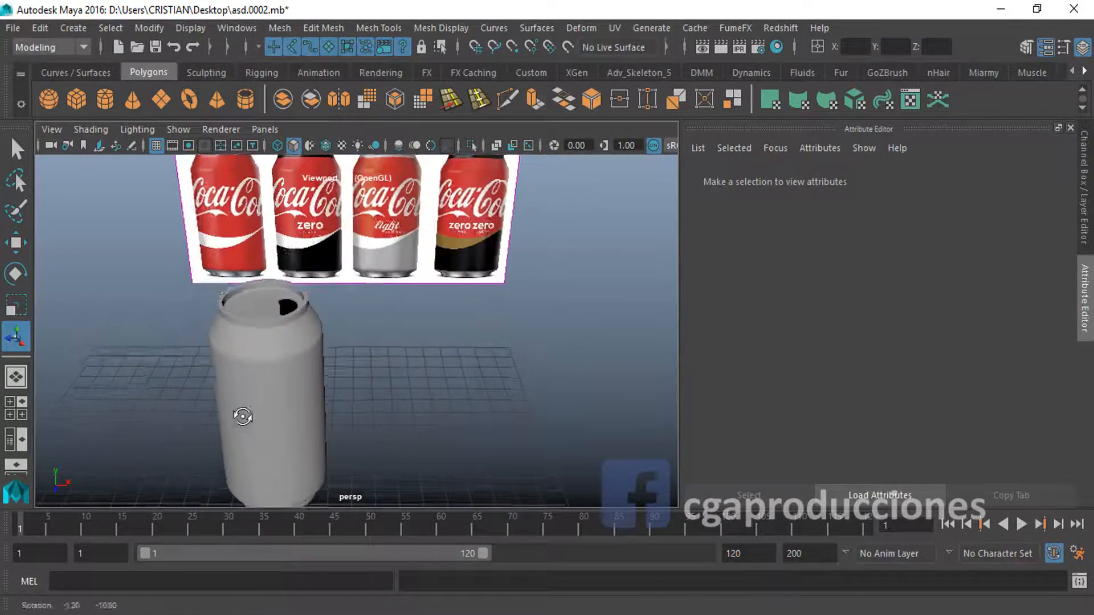
{"action": "left_click_drag", "start_coordinate": [241, 418], "coordinate": [271, 337], "text": "alt"}
{"action": "right_click_drag", "start_coordinate": [272, 337], "coordinate": [366, 357], "text": "alt"}
{"action": "left_click_drag", "start_coordinate": [366, 356], "coordinate": [371, 455], "text": "alt"}
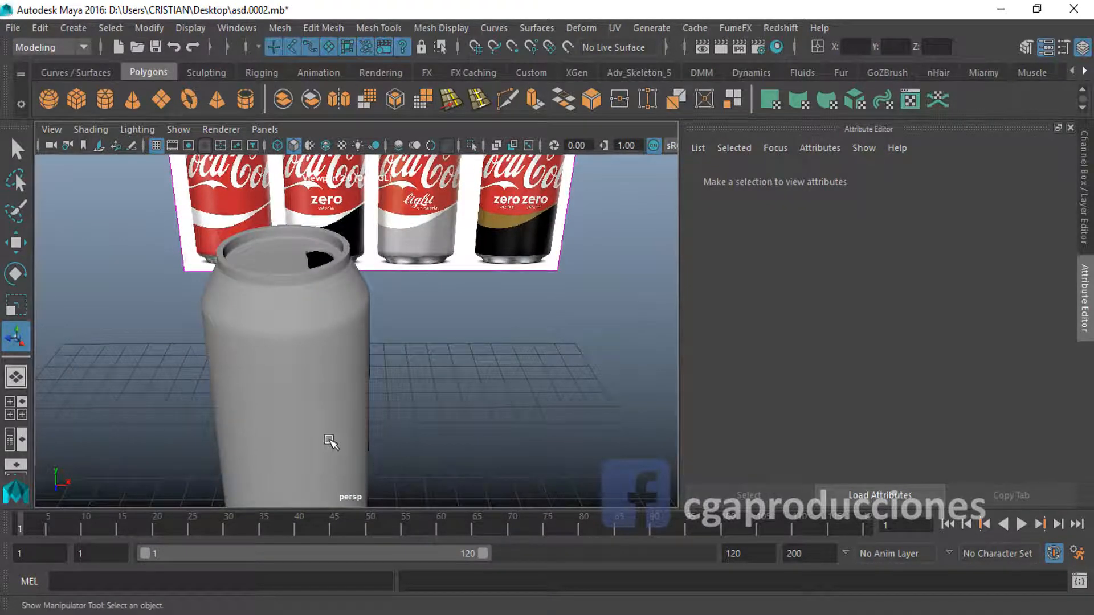
{"action": "right_click_drag", "start_coordinate": [331, 443], "coordinate": [437, 383], "text": "alt"}
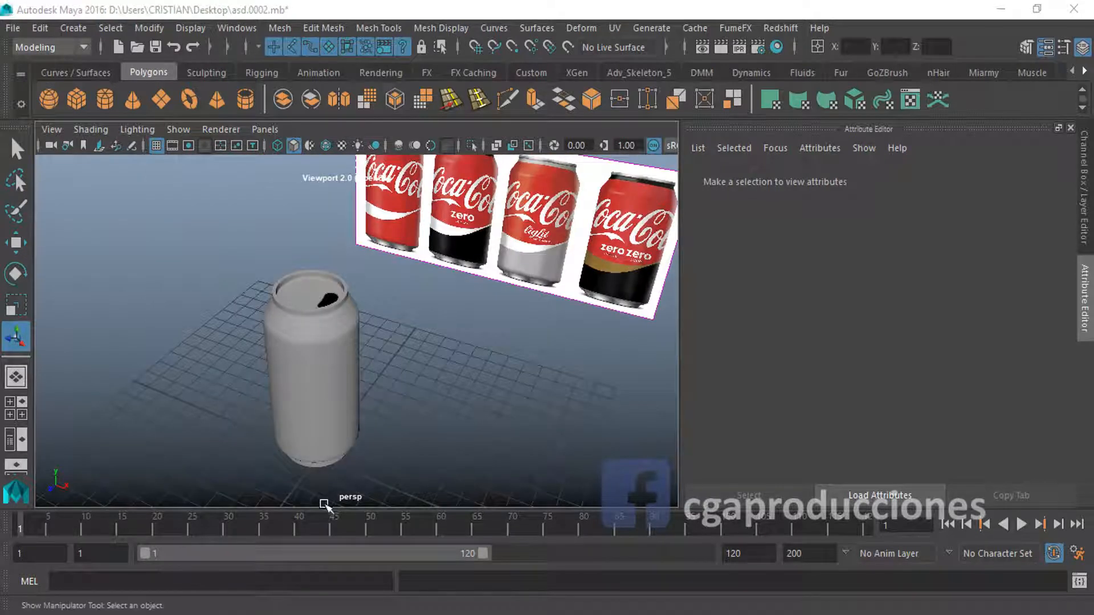
Import the pull-tab photo from the Desktop as an image plane in the top view
{"action": "key", "text": "space"}
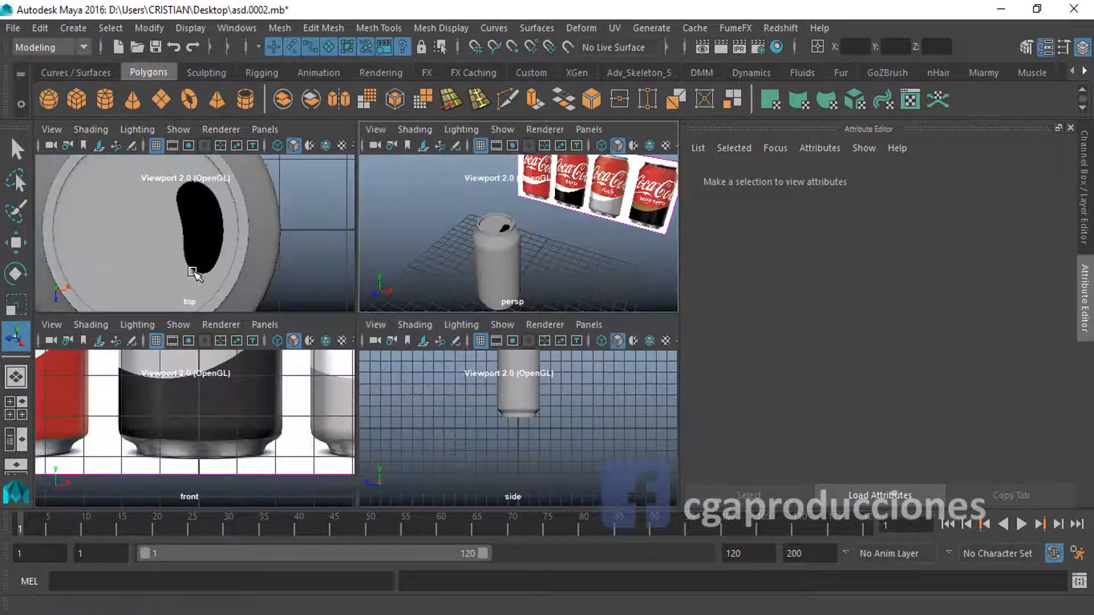
{"action": "key", "text": "space"}
{"action": "right_click_drag", "start_coordinate": [354, 264], "coordinate": [229, 295], "text": "alt"}
{"action": "middle_click_drag", "start_coordinate": [587, 283], "coordinate": [393, 302], "text": "alt"}
{"action": "right_click_drag", "start_coordinate": [394, 303], "coordinate": [229, 297], "text": "alt"}
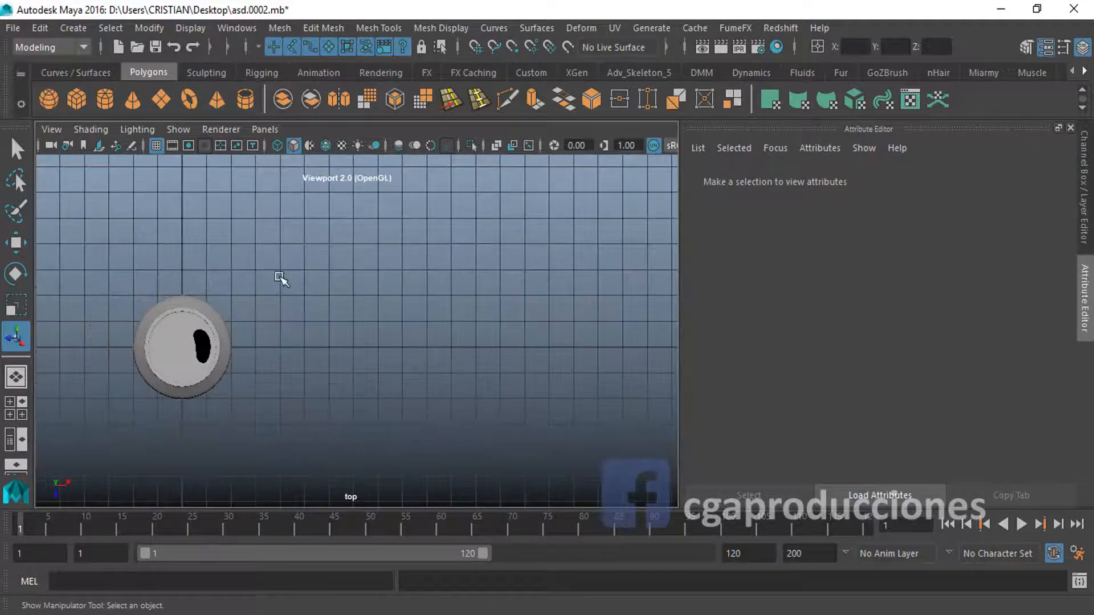
{"action": "left_click", "coordinate": [51, 129]}
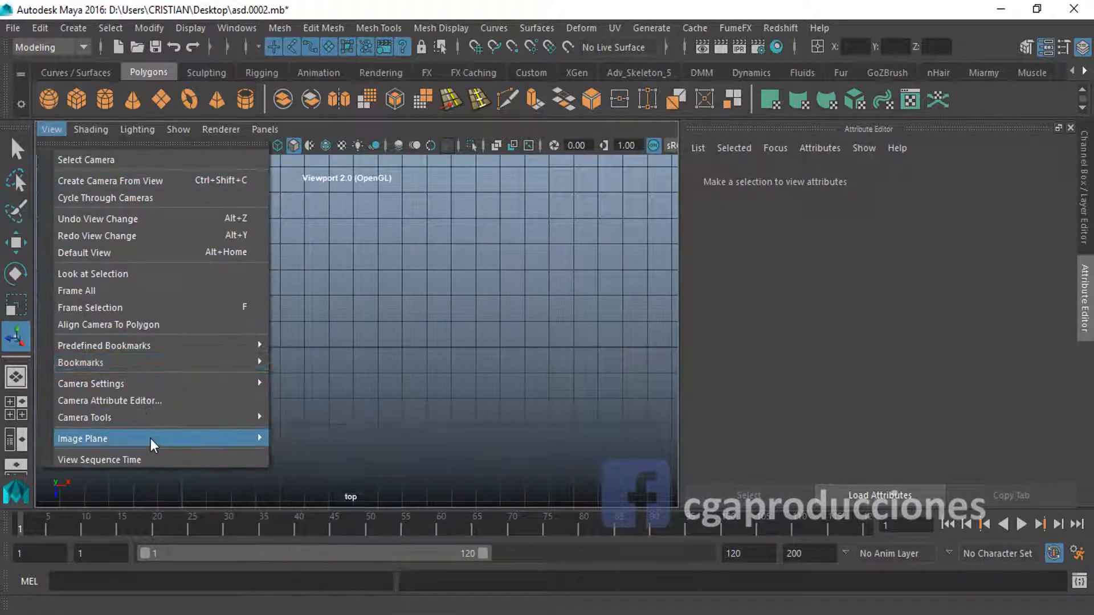
{"action": "mouse_move", "coordinate": [152, 440]}
{"action": "left_click", "coordinate": [346, 453]}
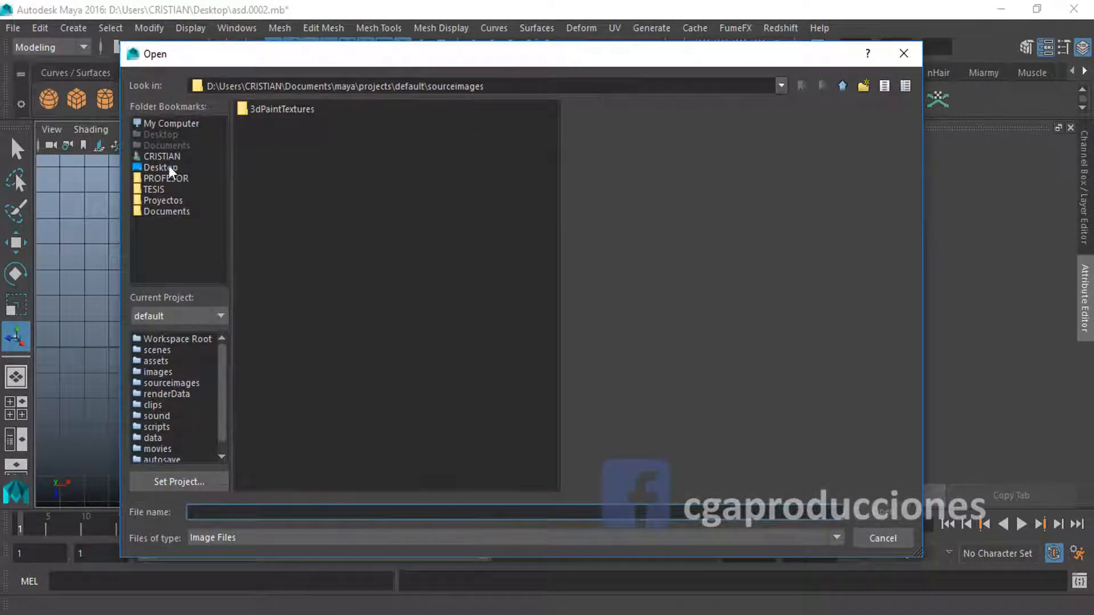
{"action": "left_click", "coordinate": [166, 167]}
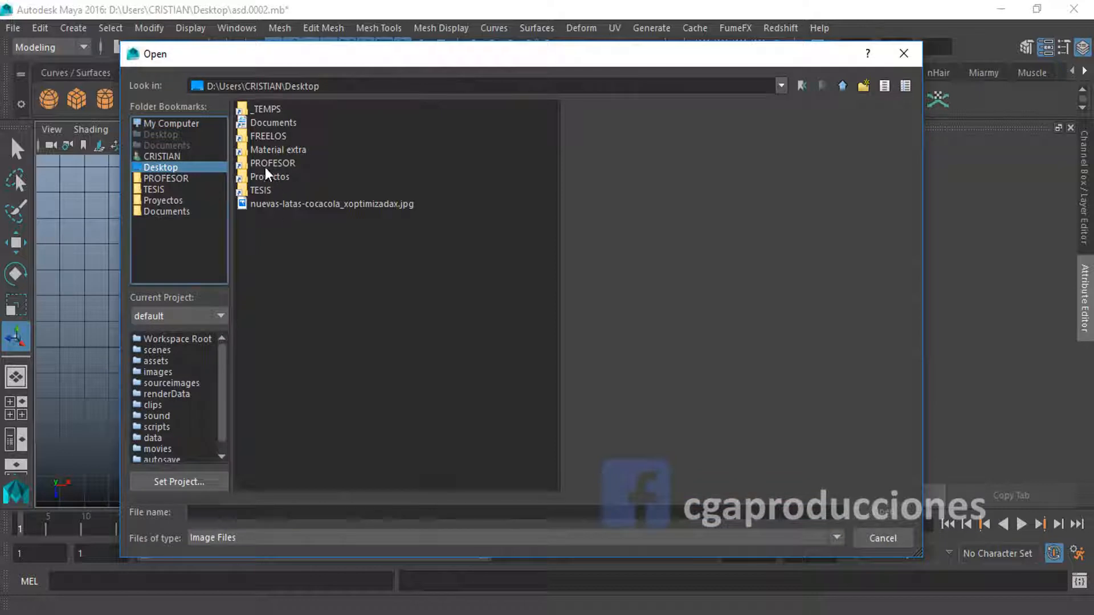
{"action": "key", "text": "alt+Tab"}
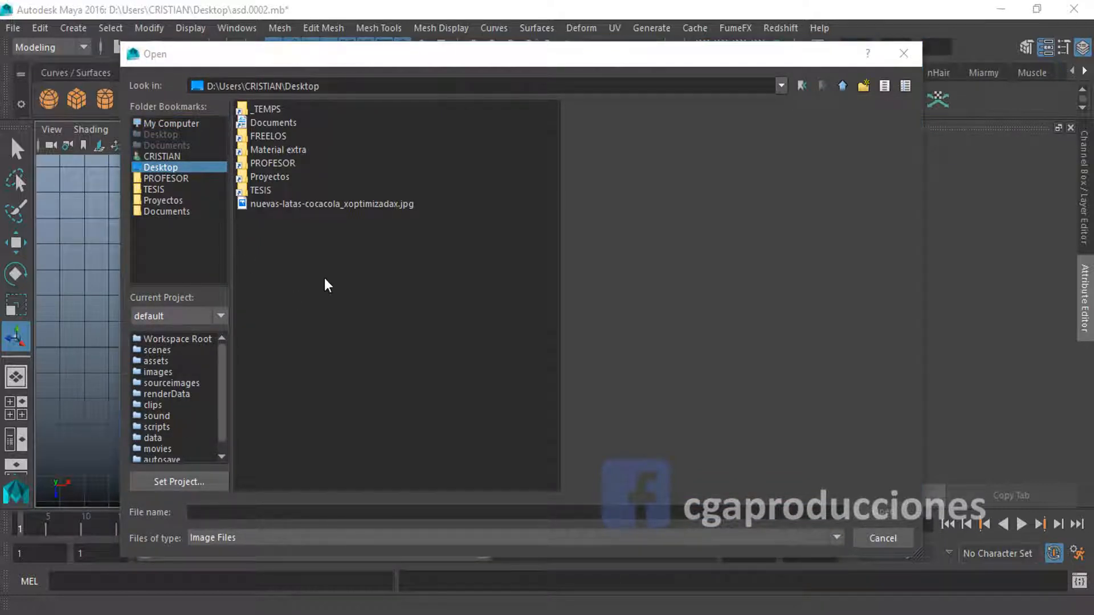
{"action": "right_click", "coordinate": [325, 278]}
{"action": "left_click", "coordinate": [343, 283]}
{"action": "double_click", "coordinate": [280, 217]}
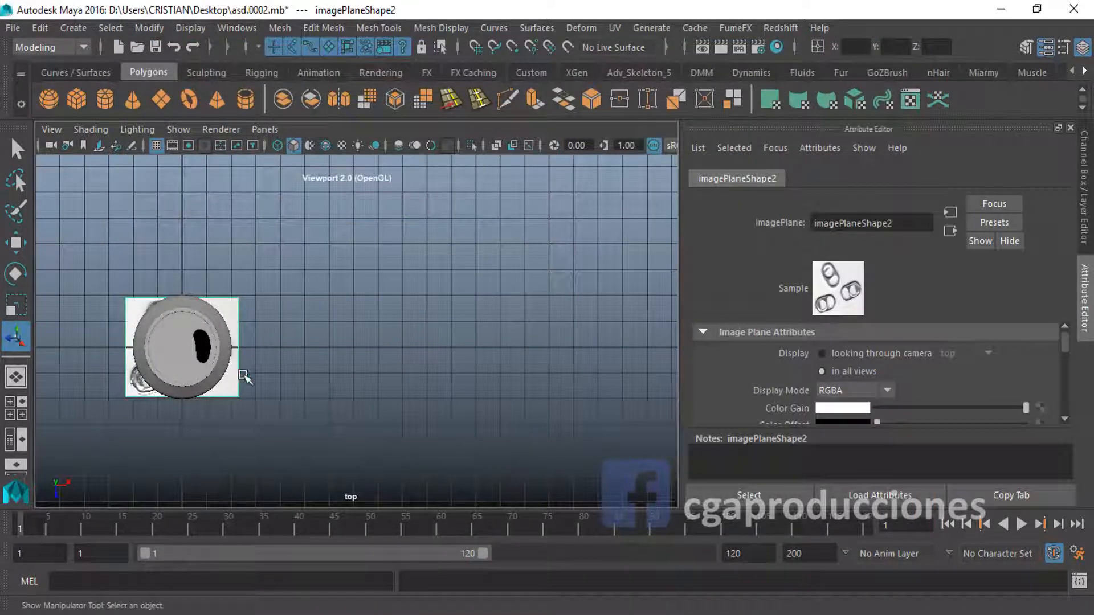
Move the pull-tab image plane along X until it sits clear beside the can
{"action": "left_click", "coordinate": [235, 328]}
{"action": "key", "text": "w"}
{"action": "left_click_drag", "start_coordinate": [288, 349], "coordinate": [464, 349]}
{"action": "scroll", "coordinate": [402, 251], "scroll_direction": "up", "scroll_amount": 6}
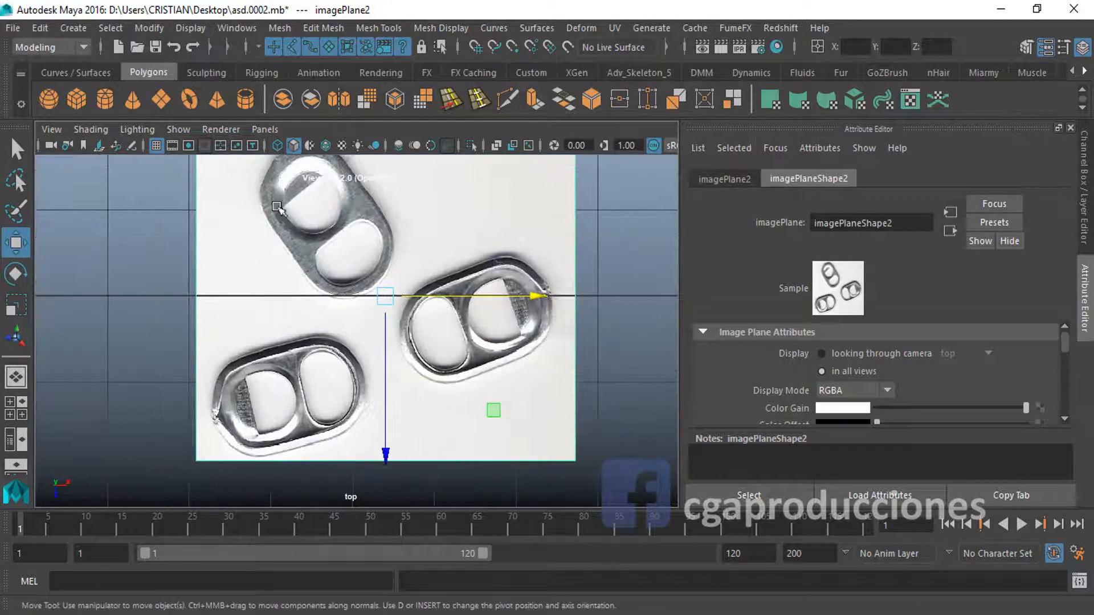
{"action": "middle_click_drag", "start_coordinate": [275, 208], "coordinate": [376, 325], "text": "alt"}
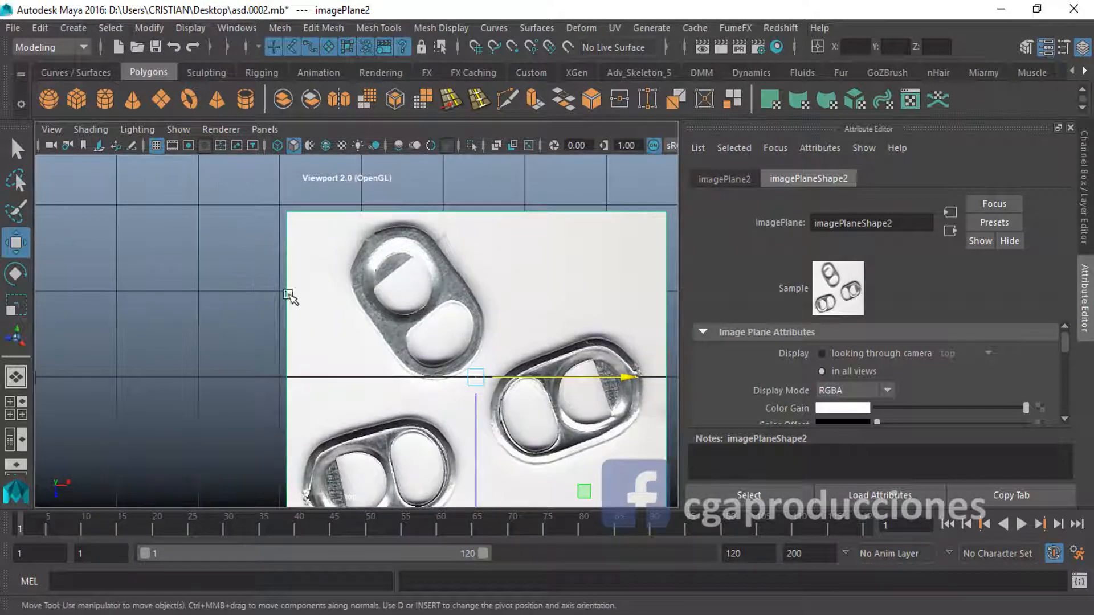
{"action": "middle_click_drag", "start_coordinate": [202, 258], "coordinate": [265, 312], "text": "alt"}
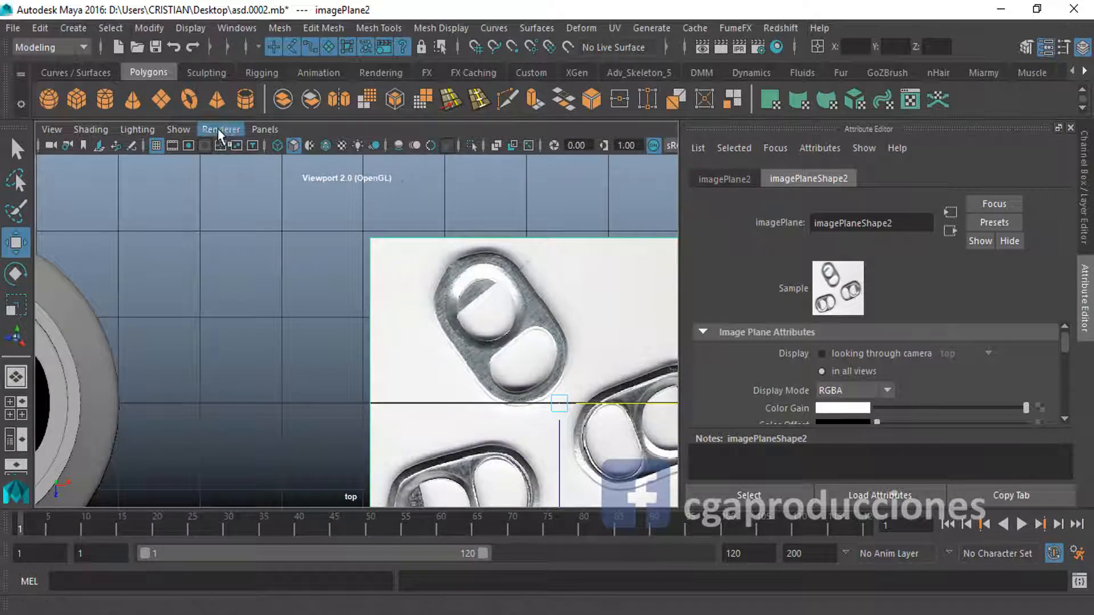
Create a polygon cube and place it over the uppermost pull tab, at about X 6.5 and Z -1
{"action": "left_click", "coordinate": [77, 99]}
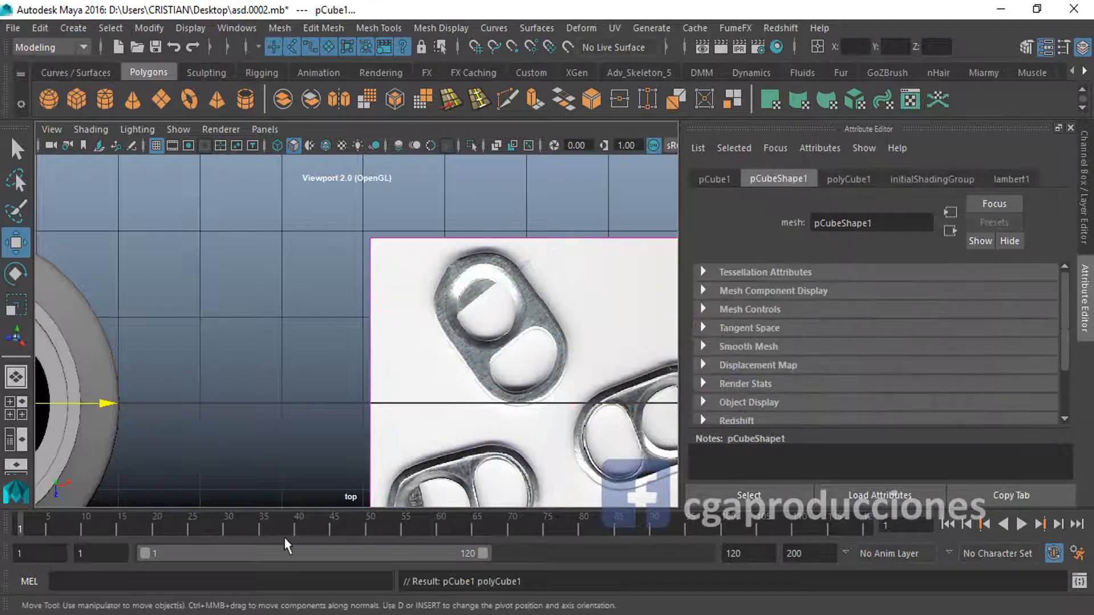
{"action": "scroll", "coordinate": [227, 409], "scroll_direction": "down", "scroll_amount": 5}
{"action": "left_click_drag", "start_coordinate": [186, 378], "coordinate": [402, 344]}
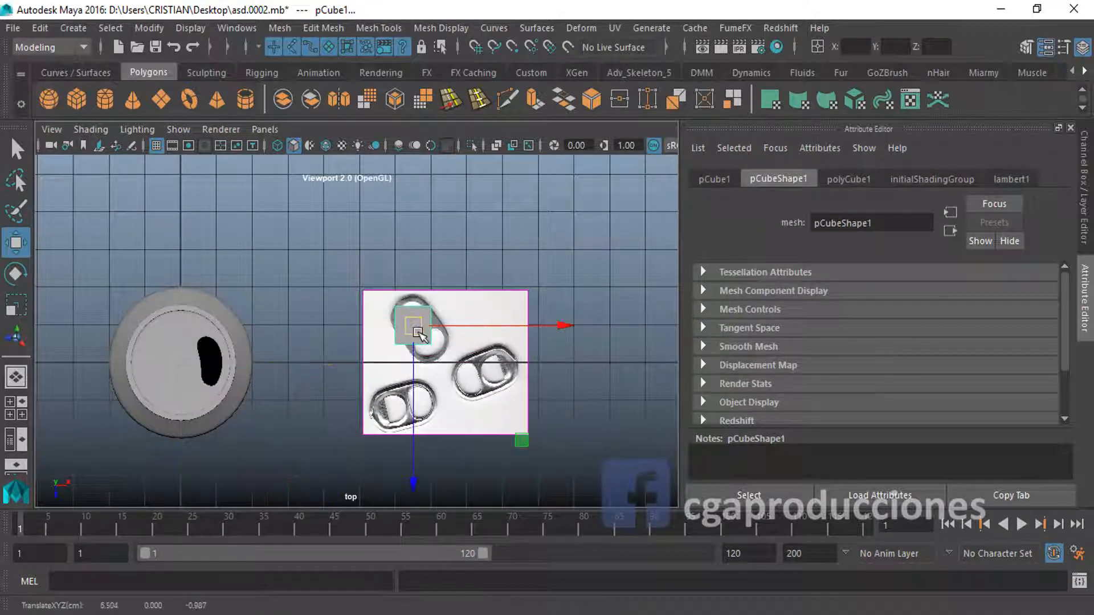
{"action": "key", "text": "f"}
{"action": "scroll", "coordinate": [403, 344], "scroll_direction": "down", "scroll_amount": 5}
{"action": "scroll", "coordinate": [366, 342], "scroll_direction": "up", "scroll_amount": 4}
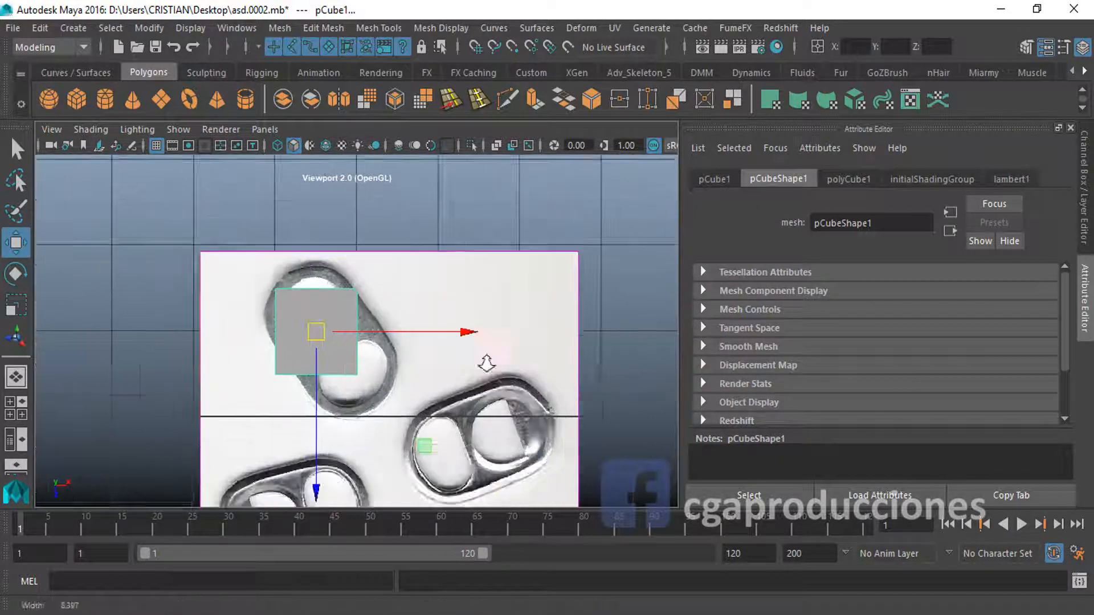
Rotate the cube to match the tilt of the uppermost pull tab and center it between the tab's long sides
{"action": "key", "text": "e"}
{"action": "left_click_drag", "start_coordinate": [436, 238], "coordinate": [356, 197]}
{"action": "key", "text": "w"}
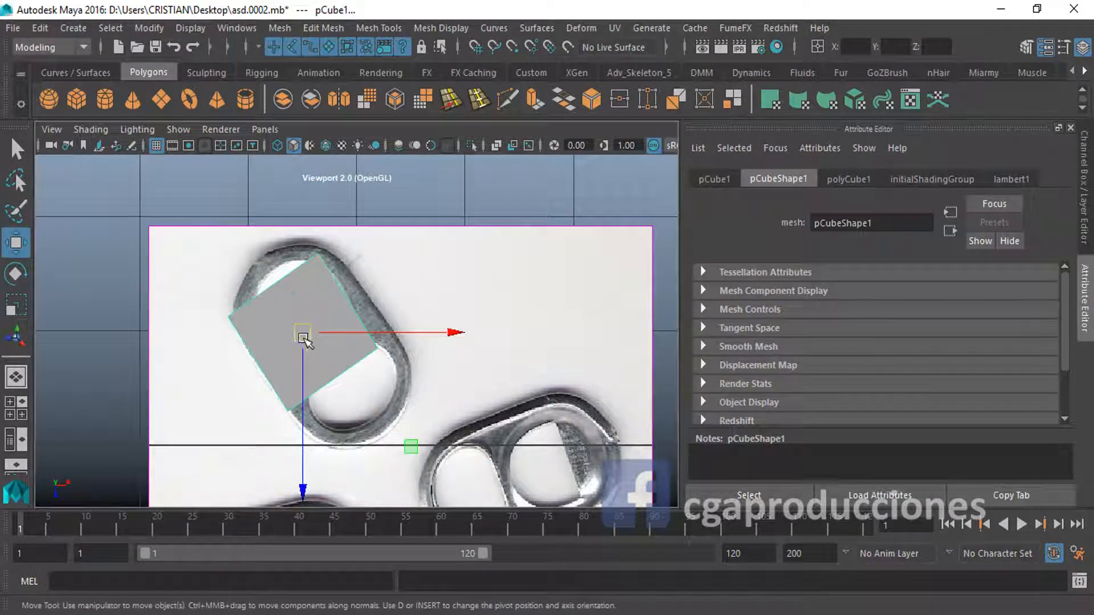
{"action": "left_click_drag", "start_coordinate": [303, 333], "coordinate": [323, 347]}
{"action": "key", "text": "e"}
{"action": "left_click_drag", "start_coordinate": [452, 244], "coordinate": [441, 249]}
{"action": "key", "text": "w"}
{"action": "key", "text": "r"}
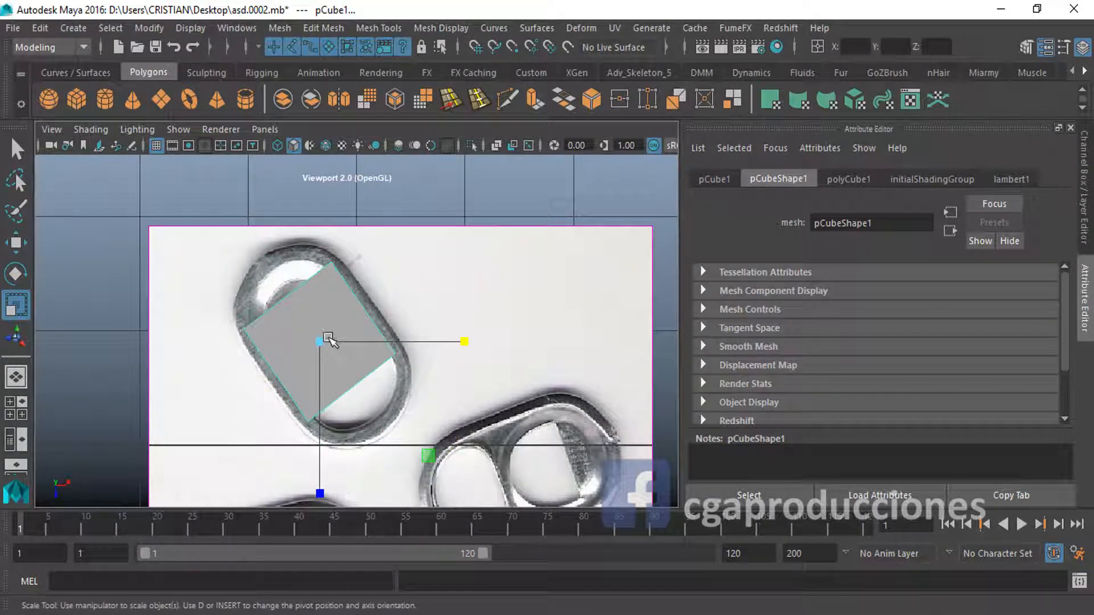
Try to raise the cube about 1 cm above the reference image in the perspective view
{"action": "key", "text": "space"}
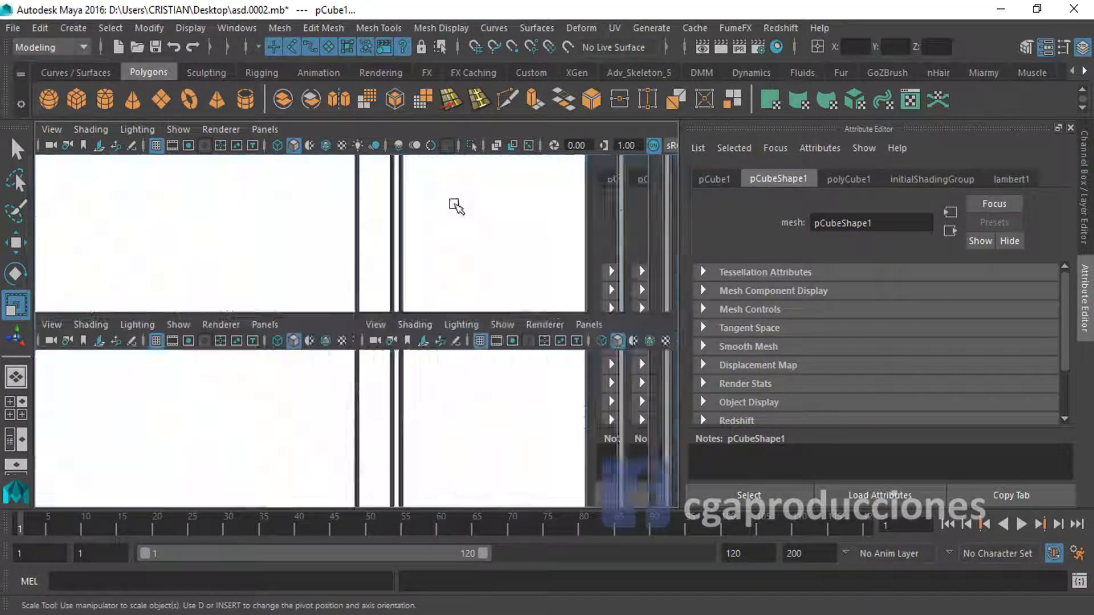
{"action": "key", "text": "space"}
{"action": "scroll", "coordinate": [365, 295], "scroll_direction": "down", "scroll_amount": 6}
{"action": "left_click_drag", "start_coordinate": [365, 296], "coordinate": [245, 292], "text": "alt"}
{"action": "key", "text": "w"}
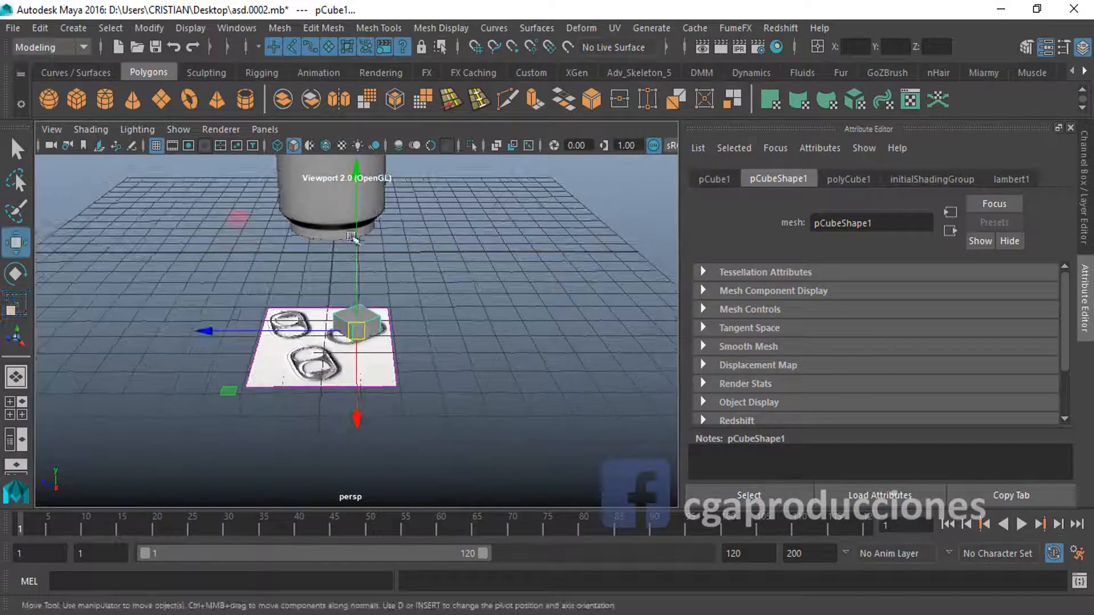
{"action": "left_click_drag", "start_coordinate": [355, 215], "coordinate": [342, 132]}
{"action": "key", "text": "ctrl+z"}
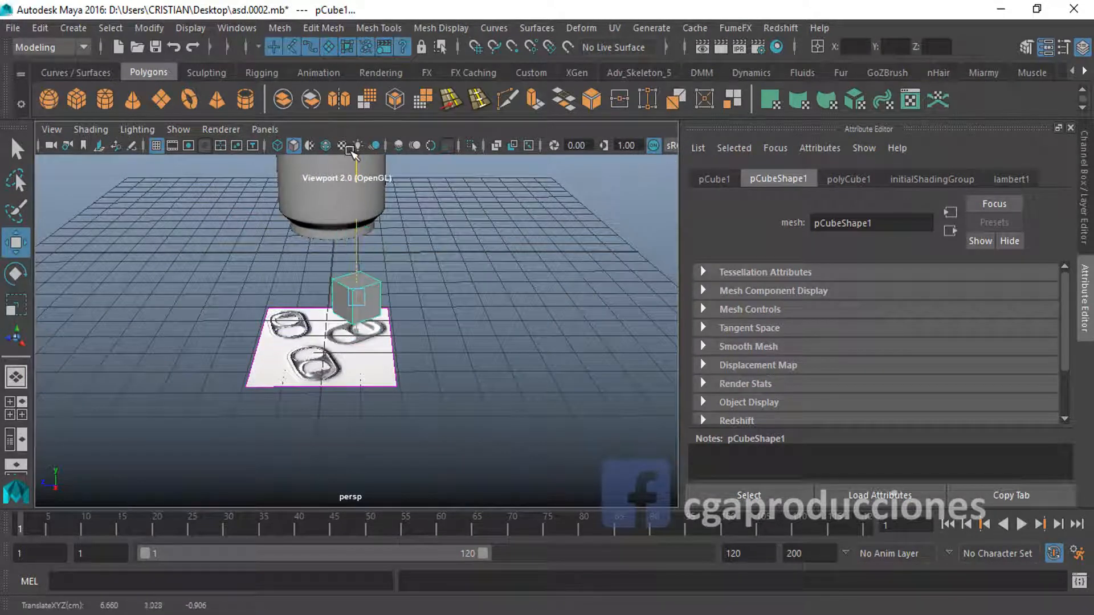
{"action": "key", "text": "space"}
{"action": "key", "text": "space"}
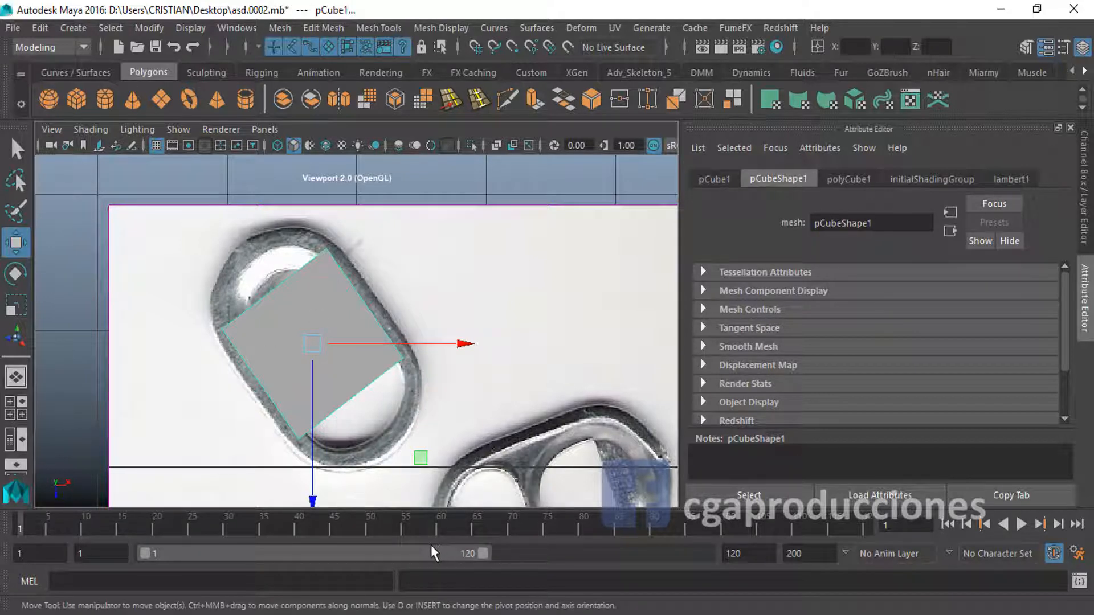
Set the Move tool's axis orientation to Object
{"action": "double_click", "coordinate": [22, 248]}
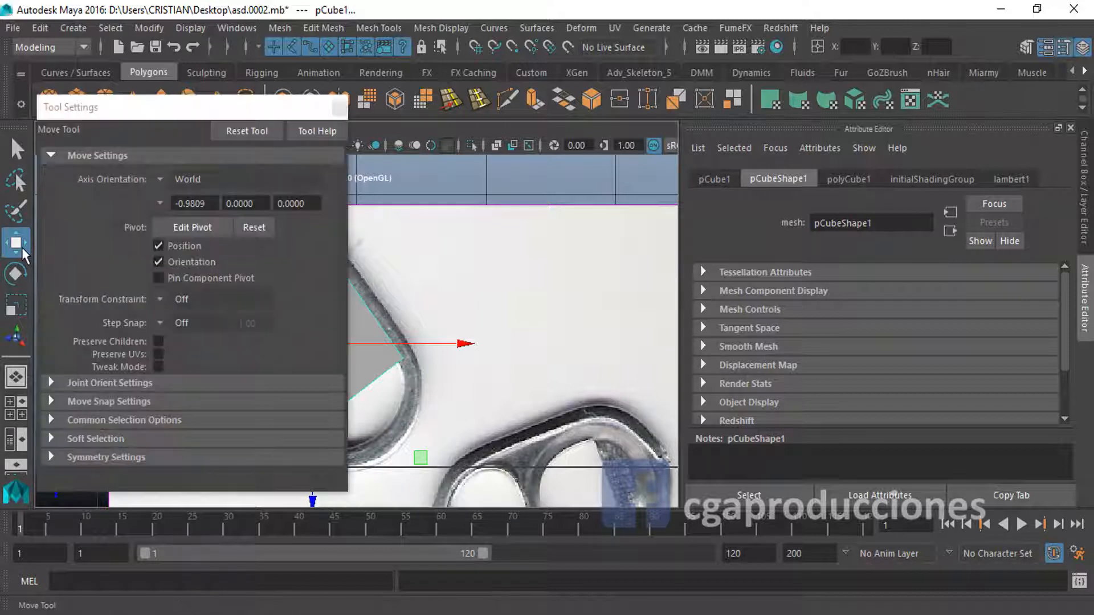
{"action": "left_click", "coordinate": [162, 180]}
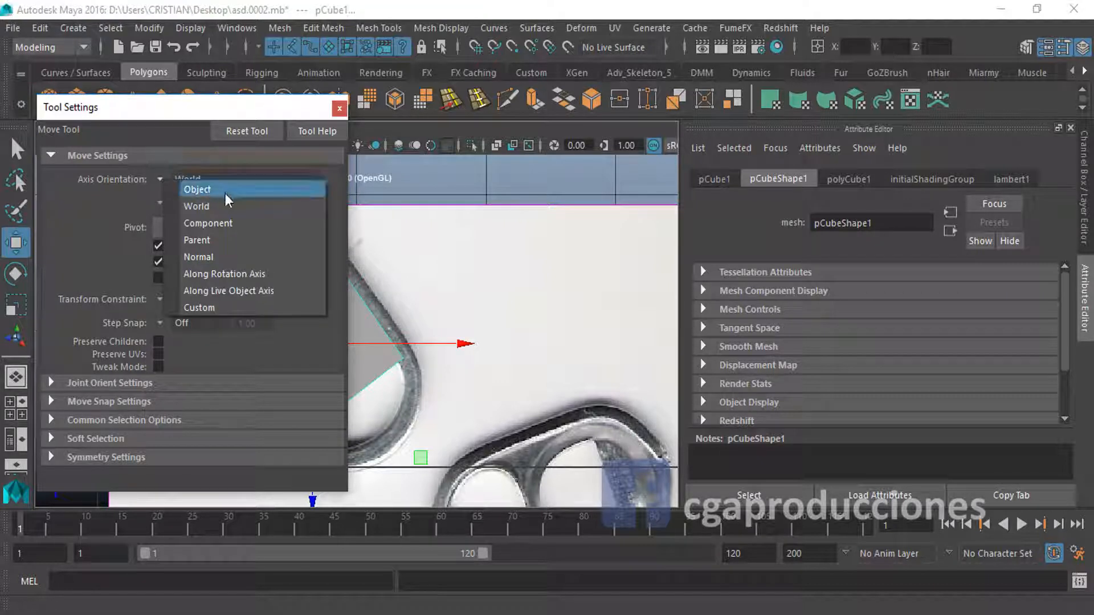
{"action": "left_click", "coordinate": [225, 195]}
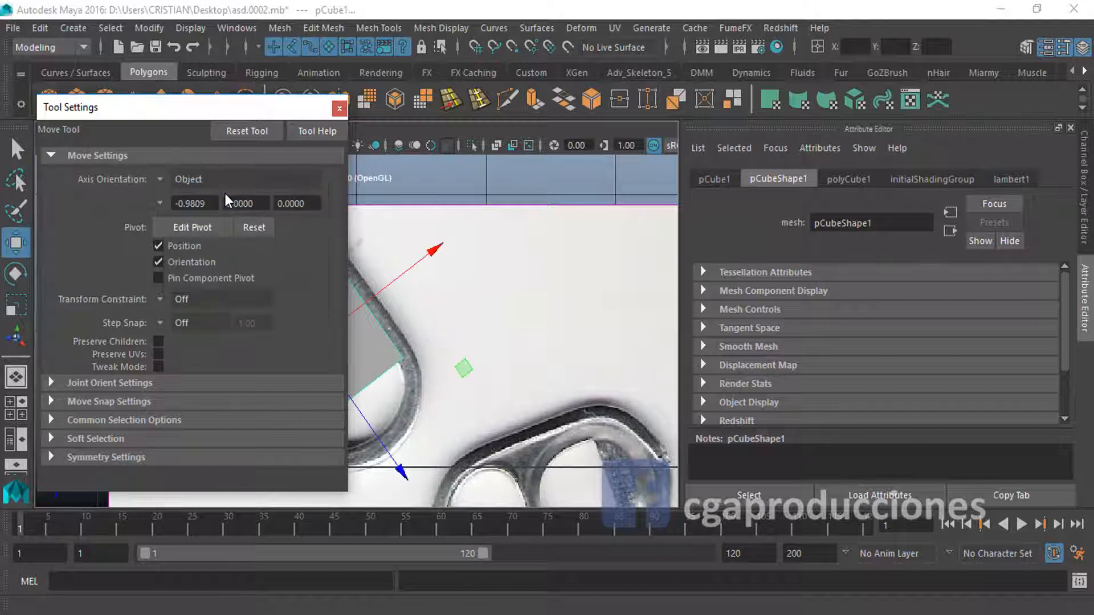
{"action": "left_click", "coordinate": [339, 109]}
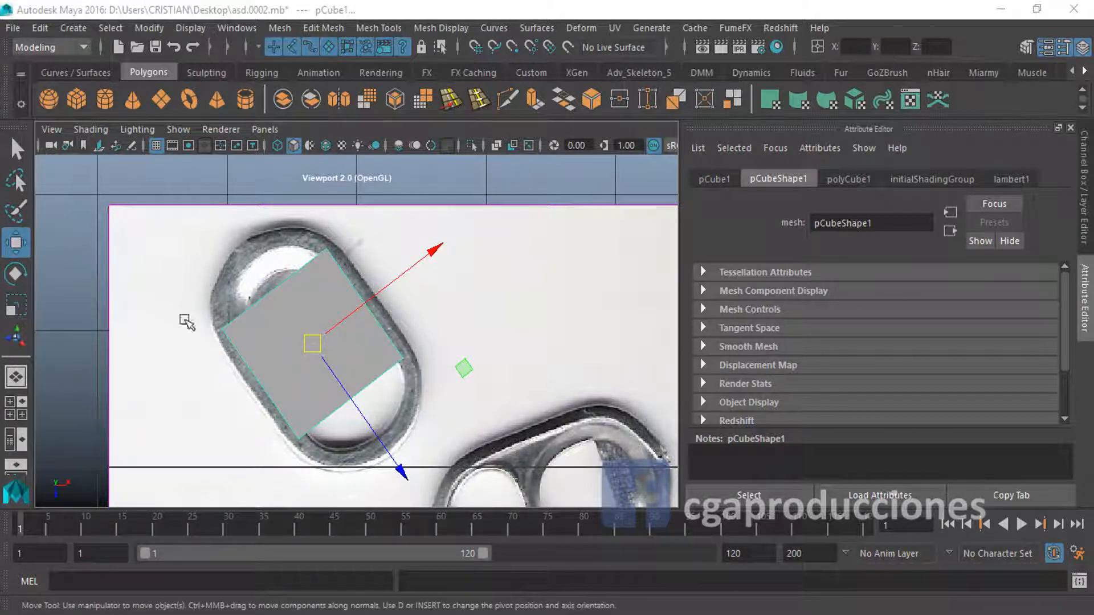
Compare the Move tool's World and Object axis orientations on the rotated cube, ending on Object
{"action": "left_click", "coordinate": [16, 274]}
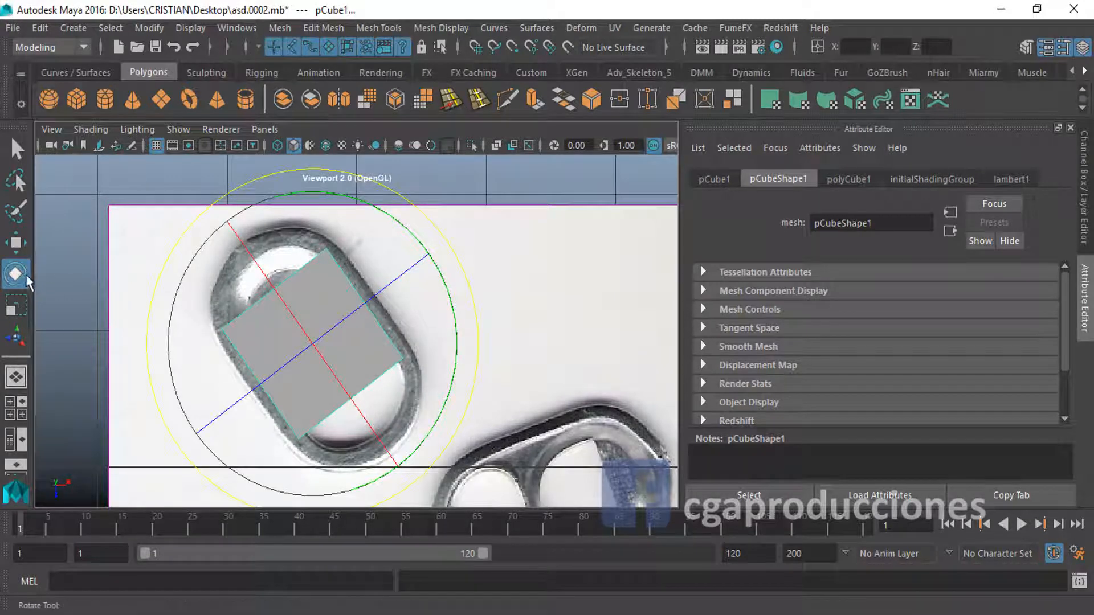
{"action": "double_click", "coordinate": [16, 274]}
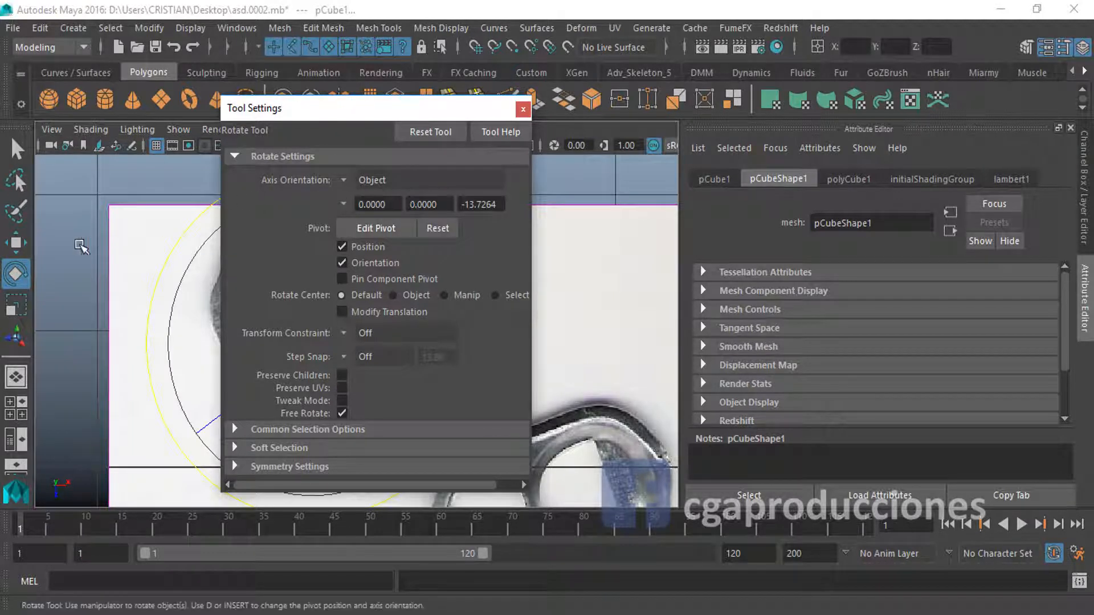
{"action": "key", "text": "w"}
{"action": "left_click", "coordinate": [352, 179]}
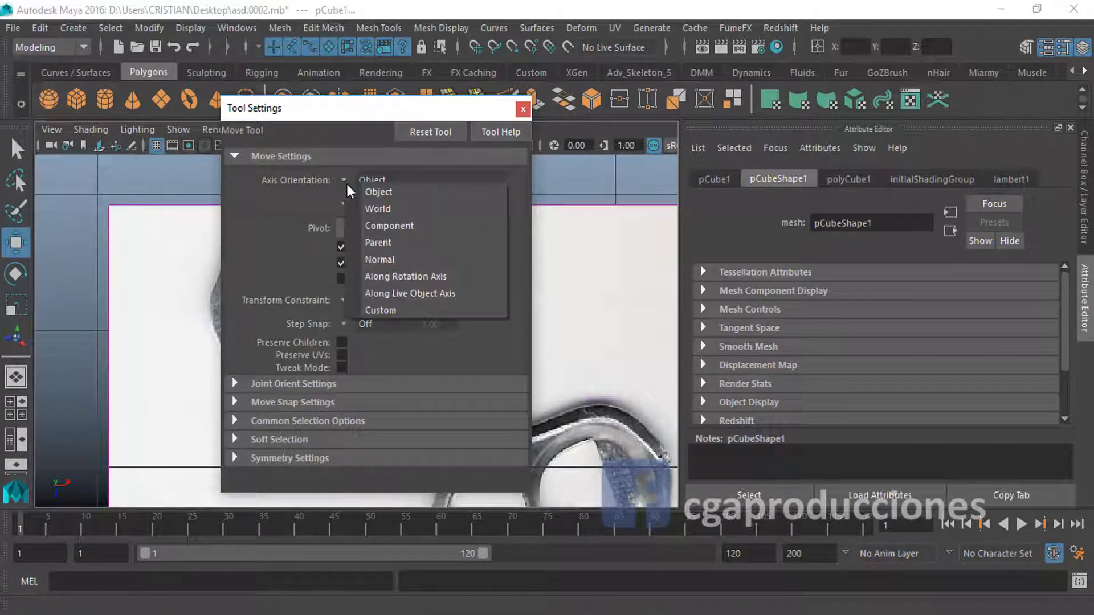
{"action": "left_click", "coordinate": [392, 207]}
{"action": "left_click_drag", "start_coordinate": [399, 108], "coordinate": [0, 99]}
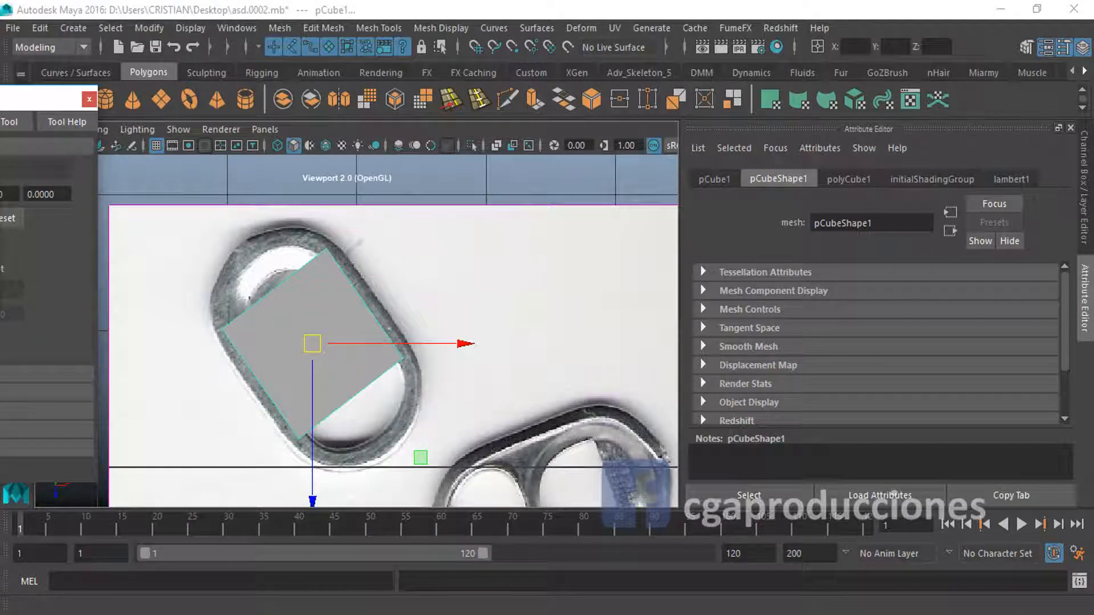
{"action": "left_click", "coordinate": [0, 184]}
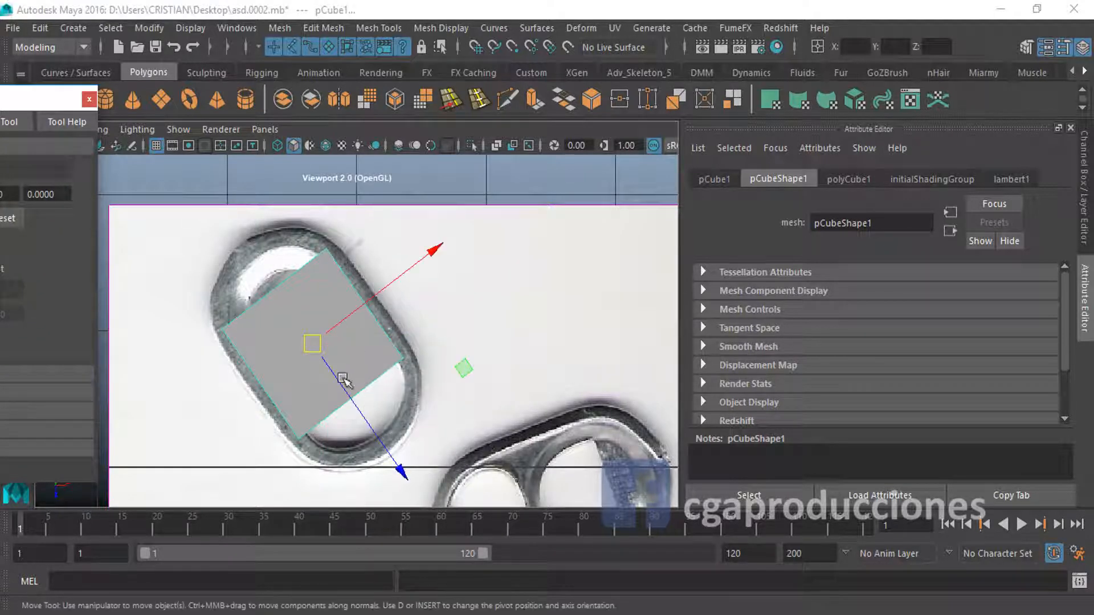
Set the Scale tool's axis orientation to Object and close the tool settings
{"action": "key", "text": "r"}
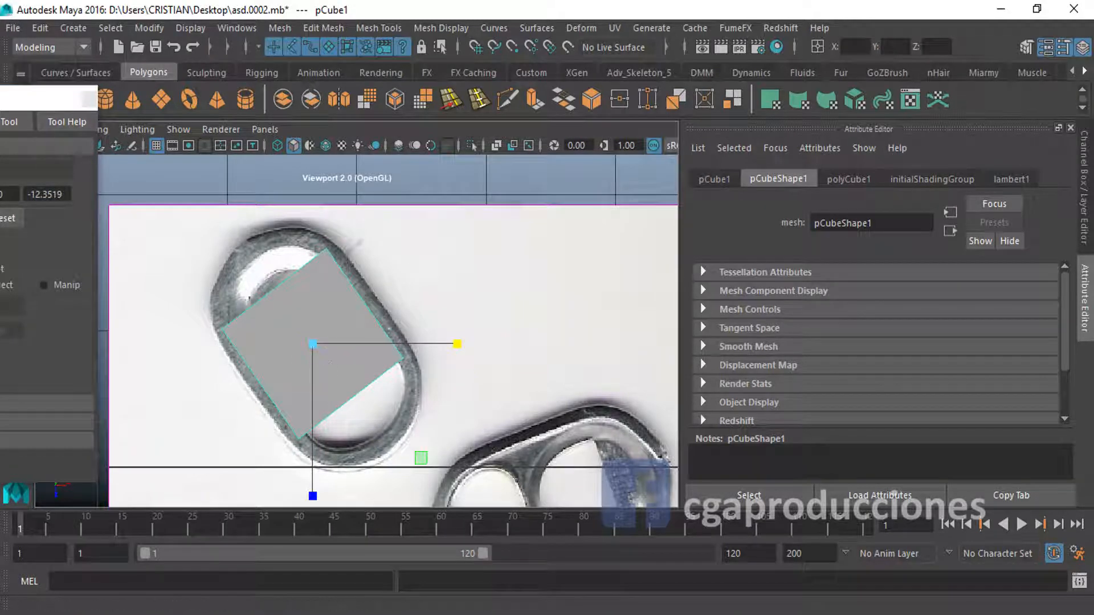
{"action": "left_click_drag", "start_coordinate": [46, 98], "coordinate": [483, 94]}
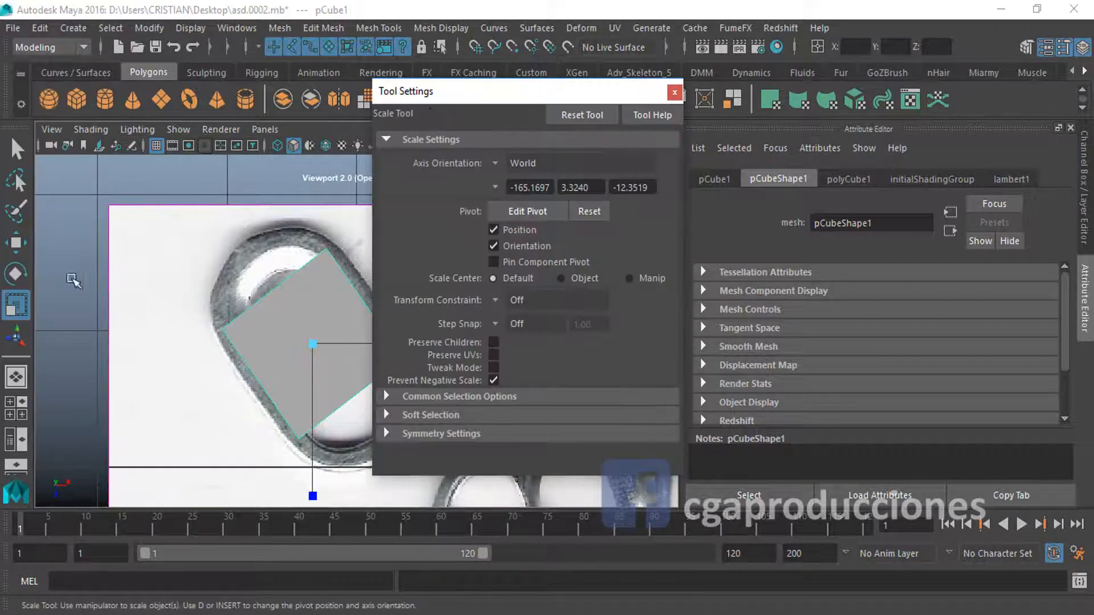
{"action": "left_click", "coordinate": [21, 311]}
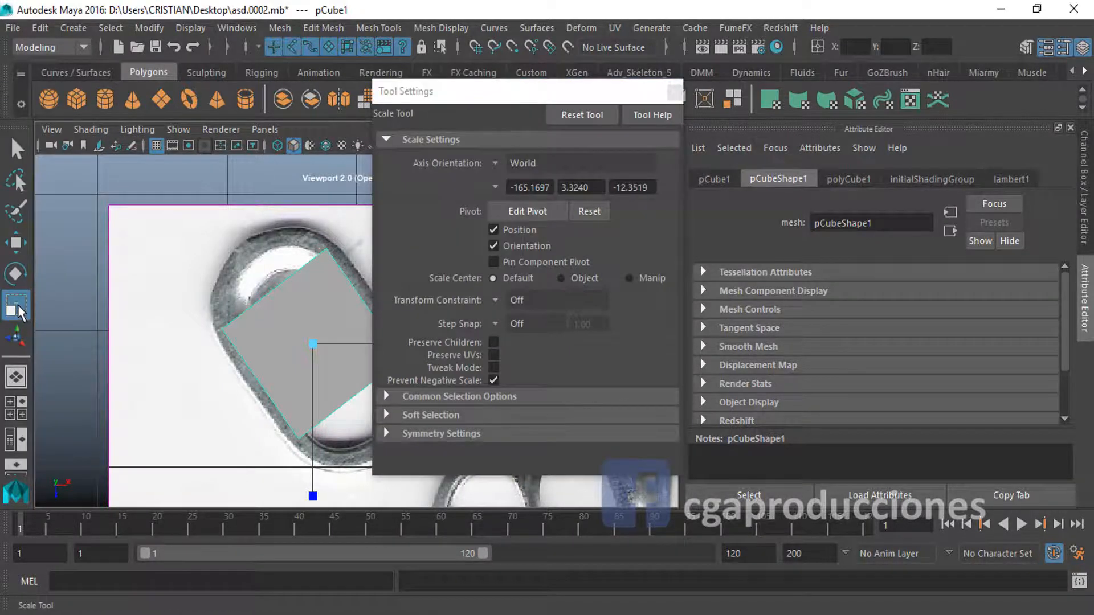
{"action": "left_click", "coordinate": [493, 163]}
{"action": "left_click", "coordinate": [520, 172]}
{"action": "left_click", "coordinate": [674, 92]}
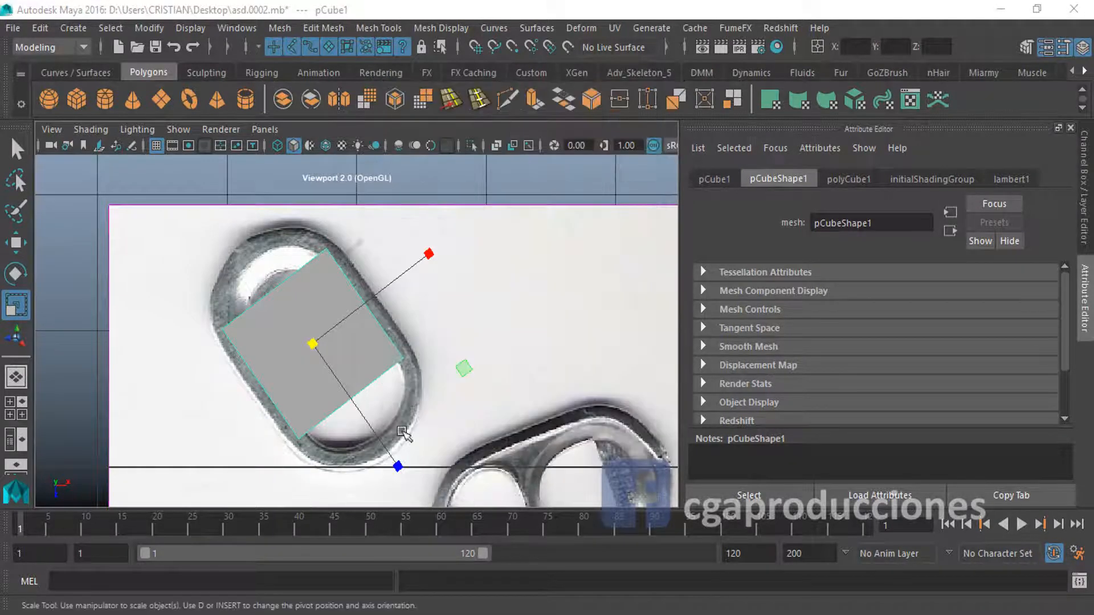
Fit the cube to the pull tab's sides, scaling it to about 1.12 in X and 1.10 in Z and shifting it slightly along X
{"action": "left_click", "coordinate": [397, 466]}
{"action": "left_click_drag", "start_coordinate": [398, 469], "coordinate": [415, 491]}
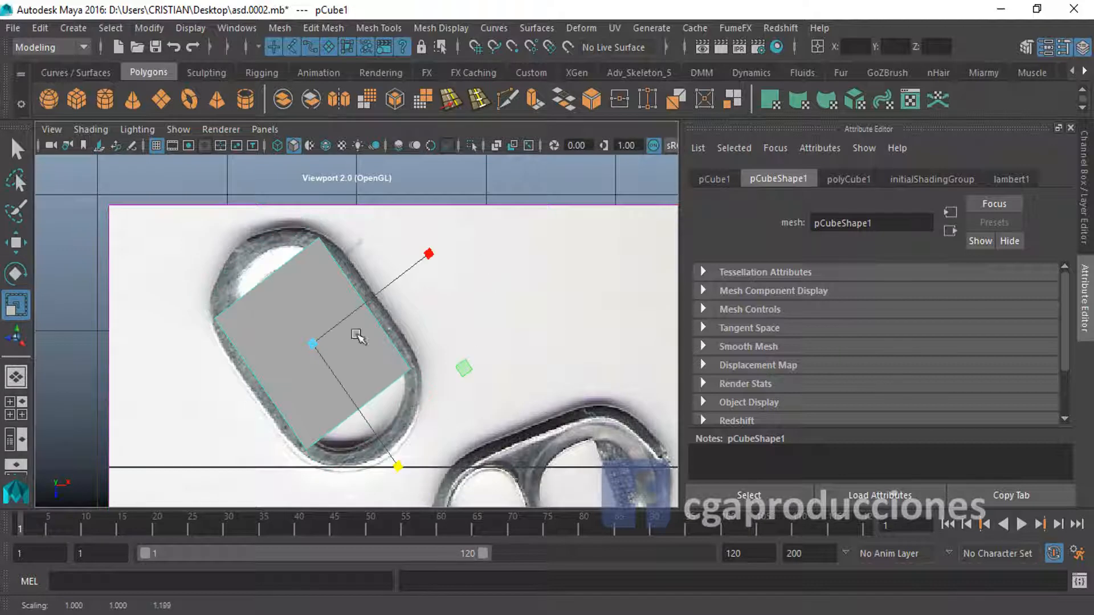
{"action": "mouse_move", "coordinate": [432, 250]}
{"action": "left_mouse_down"}
{"action": "mouse_move", "coordinate": [450, 239]}
{"action": "mouse_move", "coordinate": [443, 248]}
{"action": "left_mouse_up"}
{"action": "key", "text": "w"}
{"action": "left_click_drag", "start_coordinate": [363, 300], "coordinate": [367, 293]}
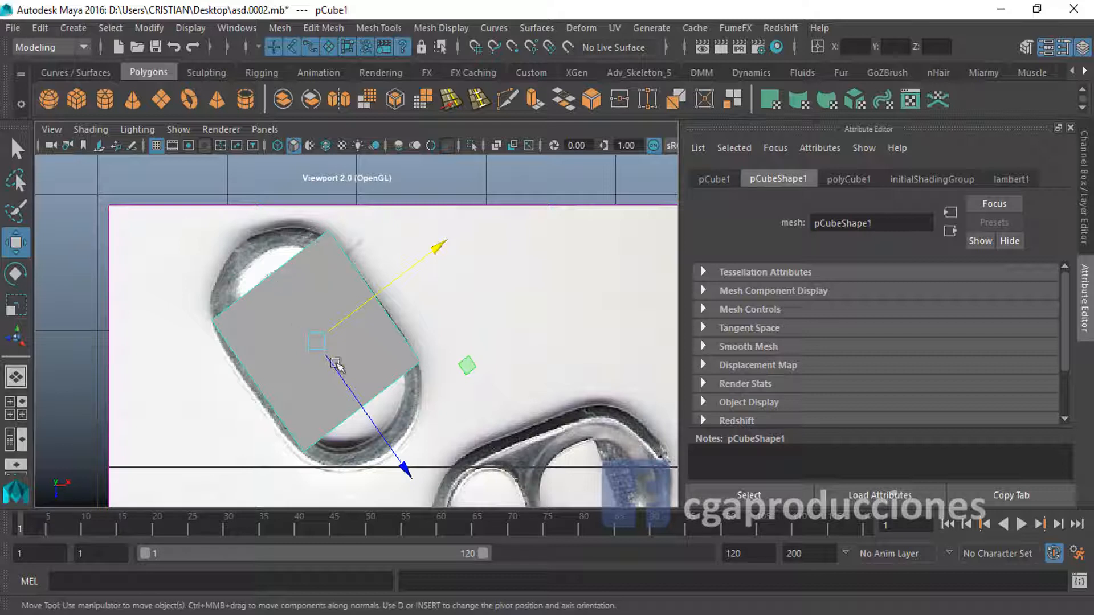
{"action": "key", "text": "r"}
{"action": "left_click_drag", "start_coordinate": [399, 462], "coordinate": [368, 477]}
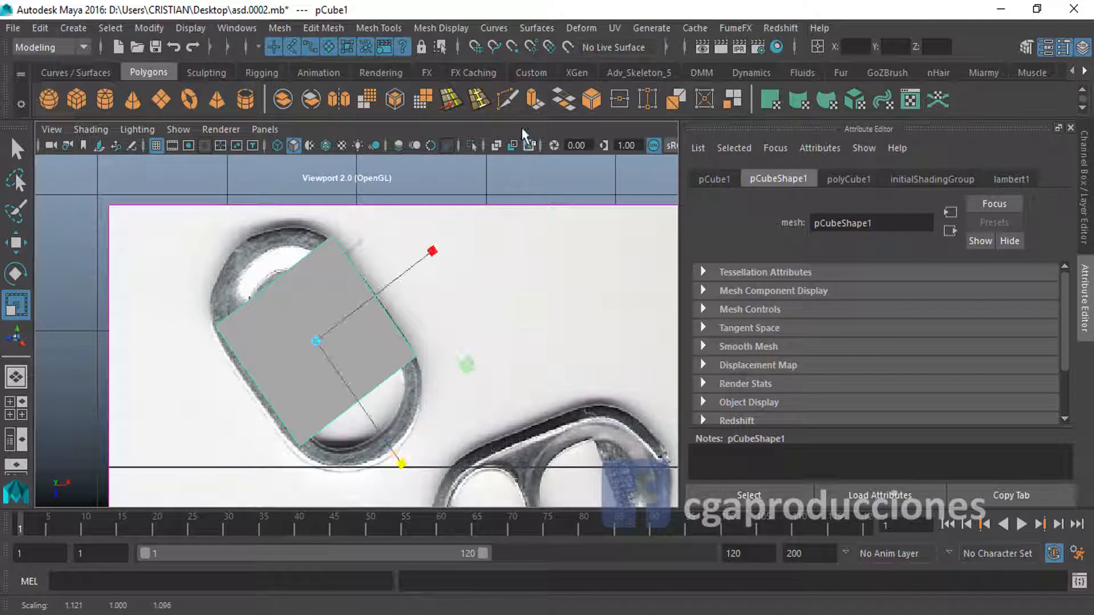
Turn on X-Ray shading and stretch the cube along its length to about 1.90 in Z, shifting it to cover the tab
{"action": "left_click", "coordinate": [496, 145]}
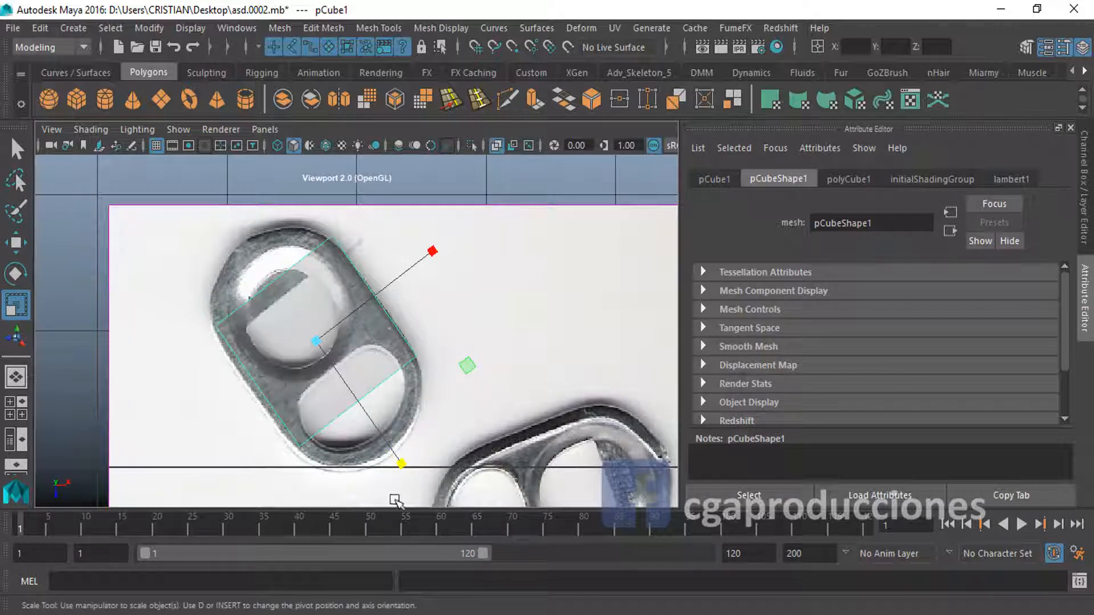
{"action": "left_click_drag", "start_coordinate": [403, 467], "coordinate": [487, 563]}
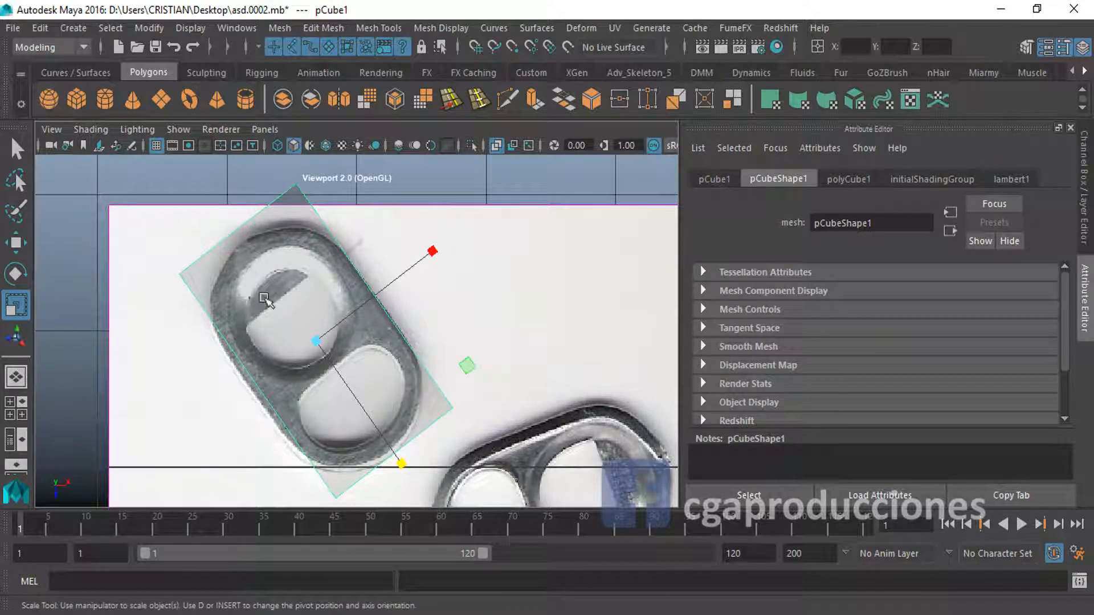
{"action": "key", "text": "w"}
{"action": "left_click_drag", "start_coordinate": [365, 406], "coordinate": [368, 413]}
{"action": "key", "text": "r"}
{"action": "left_click_drag", "start_coordinate": [402, 468], "coordinate": [391, 455]}
{"action": "key", "text": "w"}
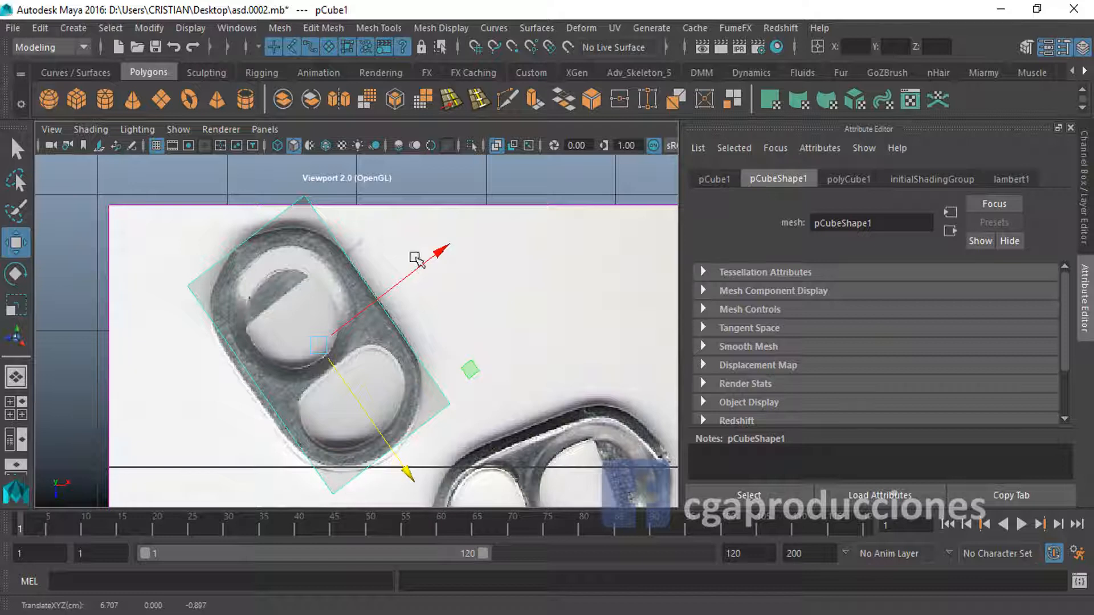
Insert a lengthwise and a crosswise edge loop through the cube's middle and pull the two upper corners in to the tab's outline
{"action": "left_click", "coordinate": [479, 99]}
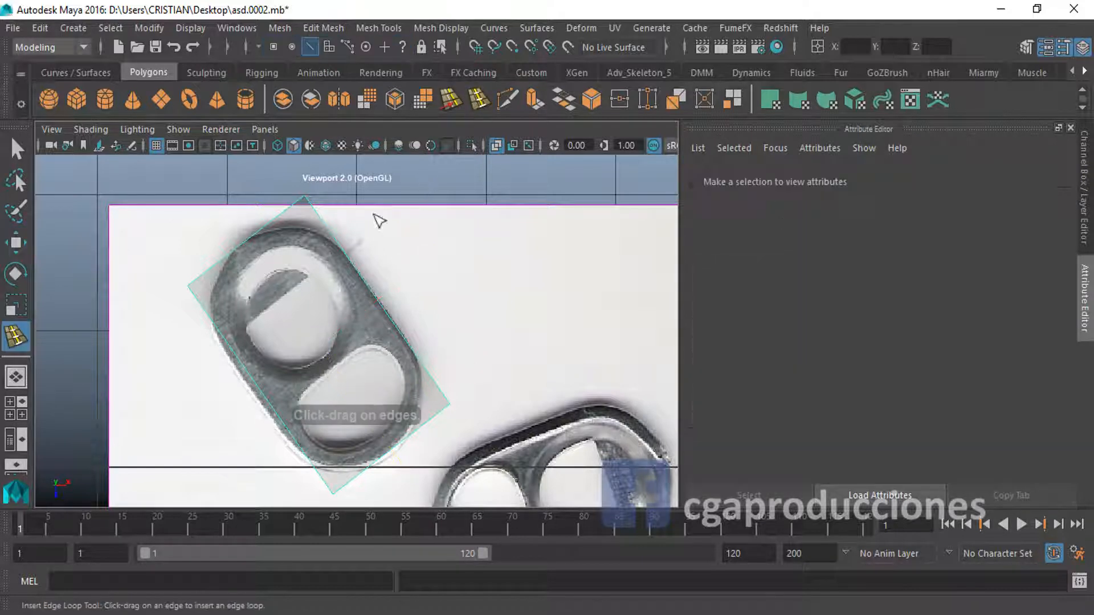
{"action": "left_click", "coordinate": [253, 246]}
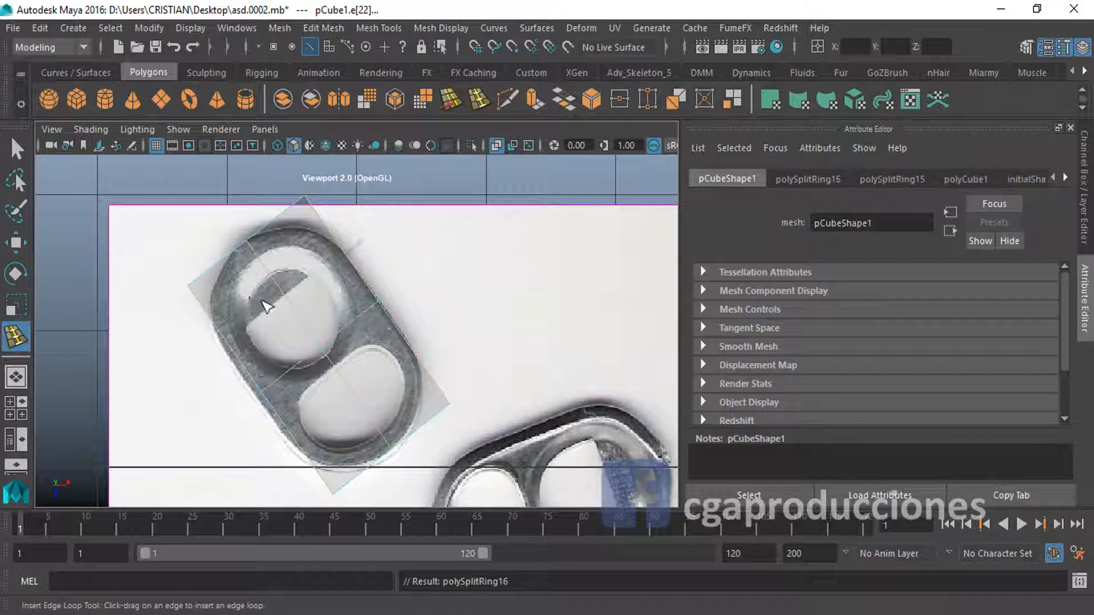
{"action": "key", "text": "q"}
{"action": "right_click_drag", "start_coordinate": [254, 171], "coordinate": [182, 191]}
{"action": "left_click", "coordinate": [186, 287]}
{"action": "key", "text": "w"}
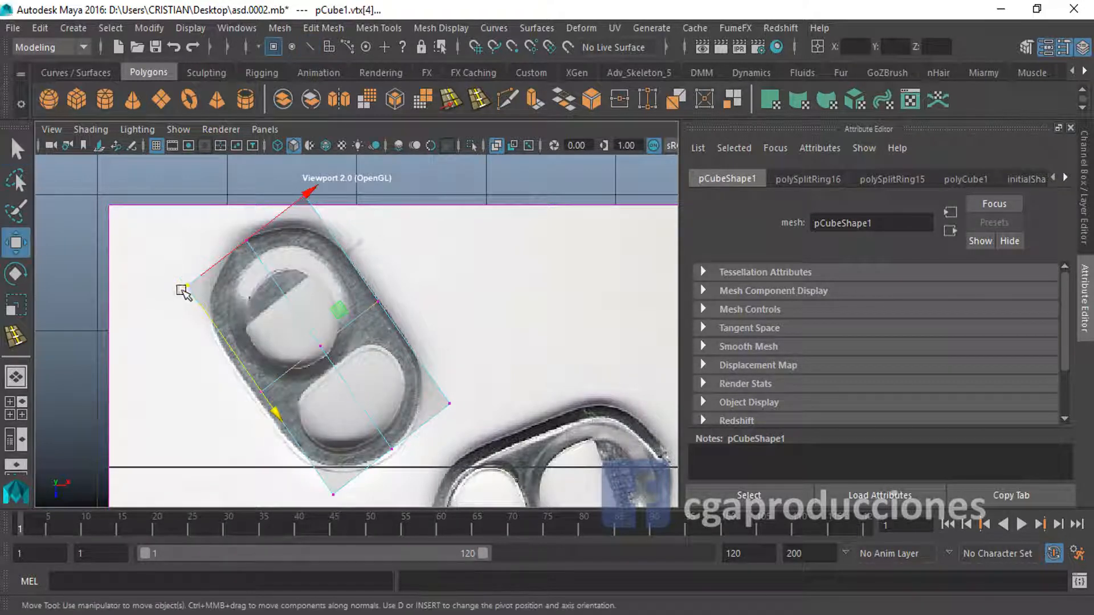
{"action": "left_click_drag", "start_coordinate": [188, 286], "coordinate": [215, 310]}
{"action": "left_click", "coordinate": [305, 195]}
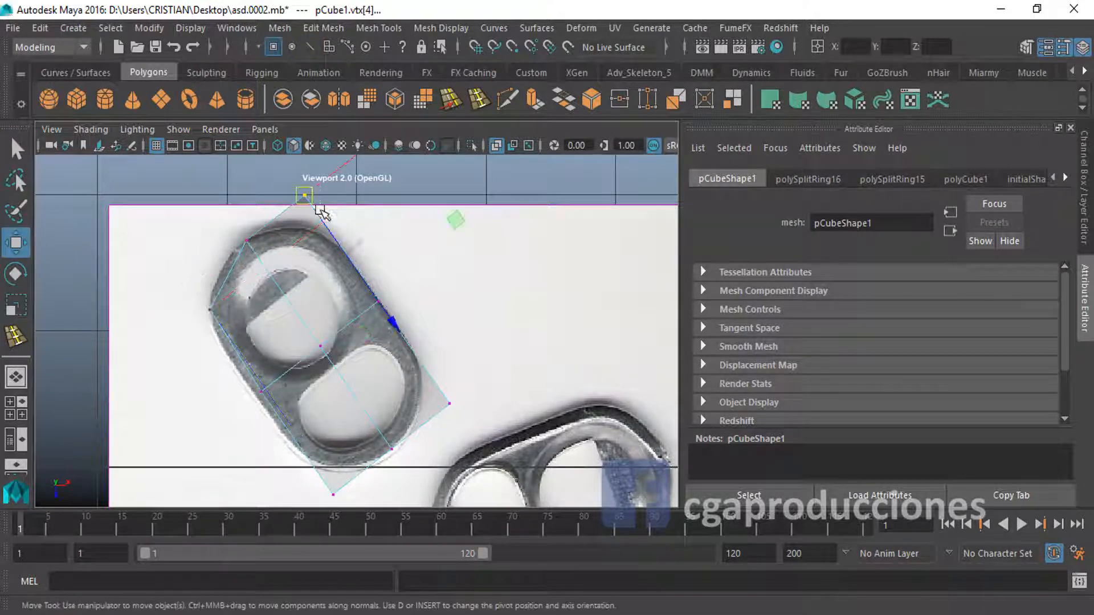
{"action": "left_click_drag", "start_coordinate": [306, 197], "coordinate": [312, 229]}
Pull the two corner vertices at the cube's lower end in to the tab's rounded outline
{"action": "left_click", "coordinate": [333, 494]}
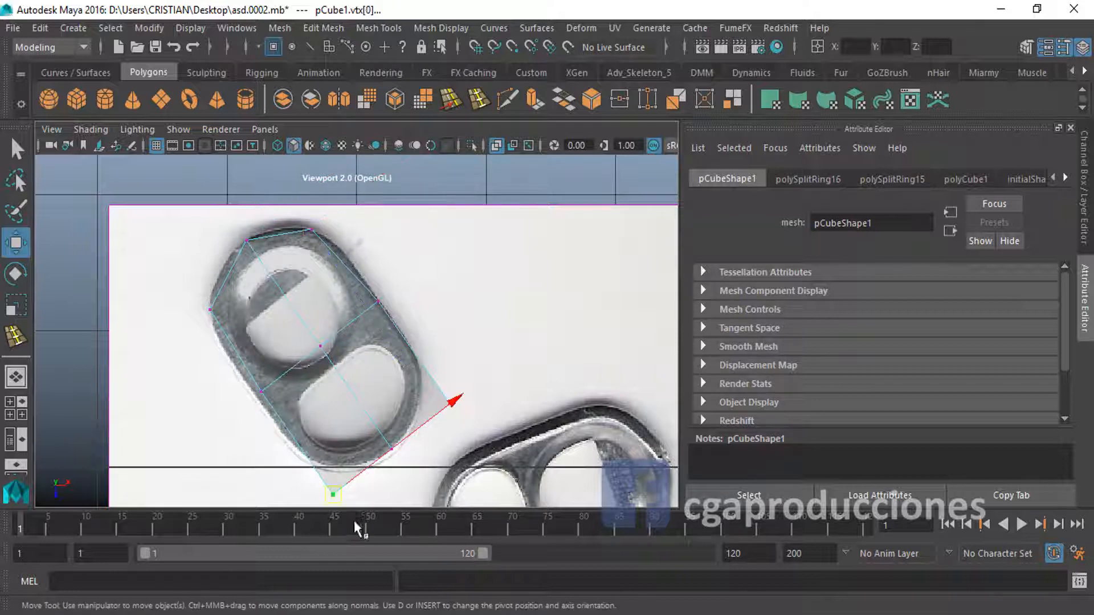
{"action": "left_click_drag", "start_coordinate": [333, 494], "coordinate": [312, 471]}
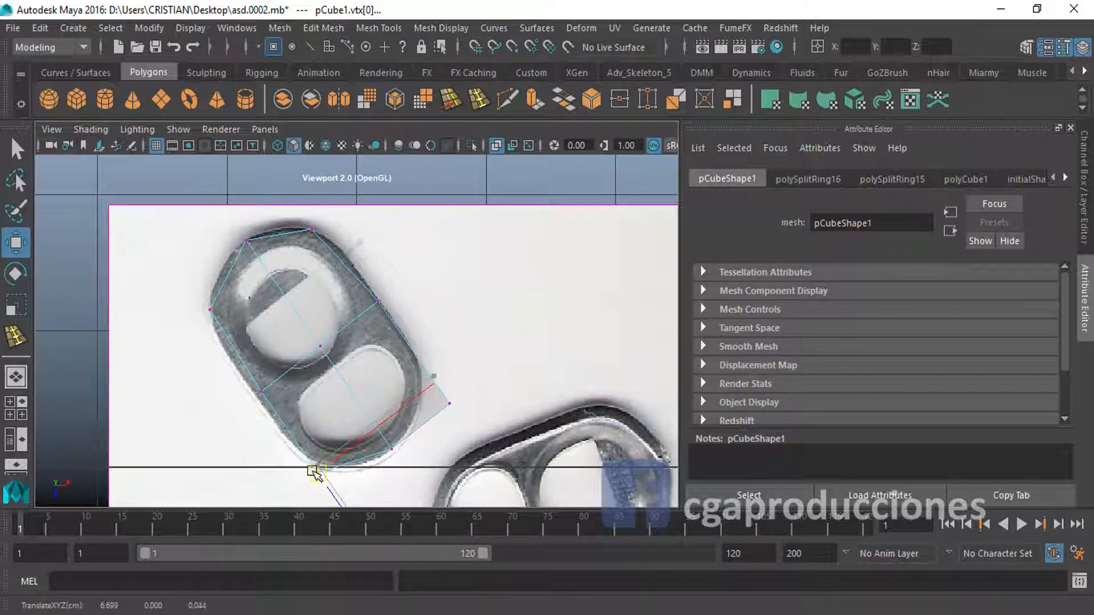
{"action": "left_click", "coordinate": [434, 377]}
{"action": "left_click_drag", "start_coordinate": [435, 379], "coordinate": [422, 375]}
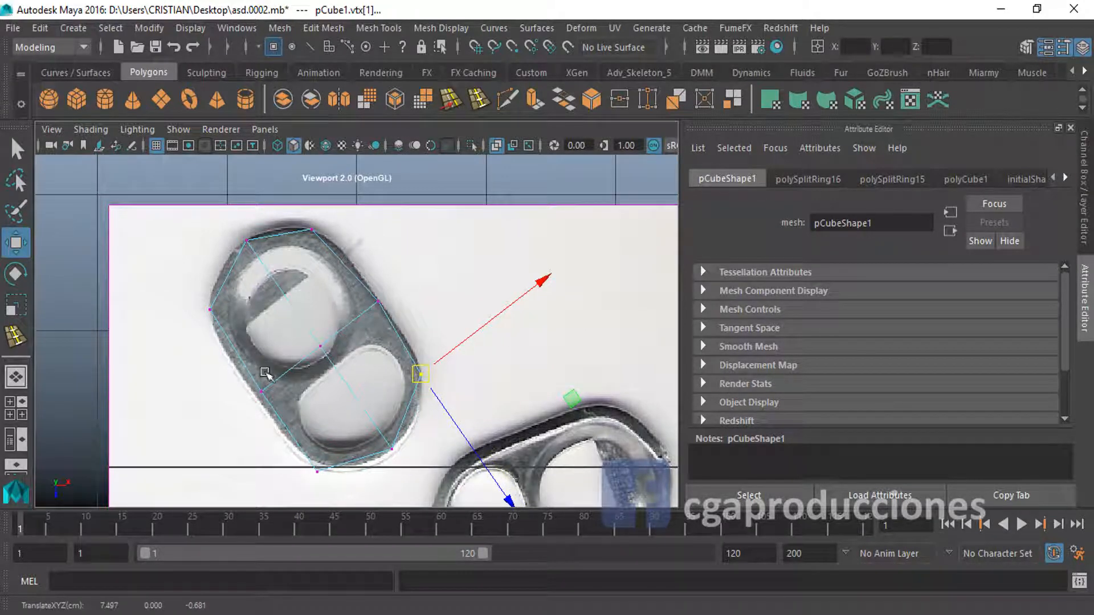
Insert two more crosswise edge loops, one across each half of the tab mesh
{"action": "left_click", "coordinate": [479, 99]}
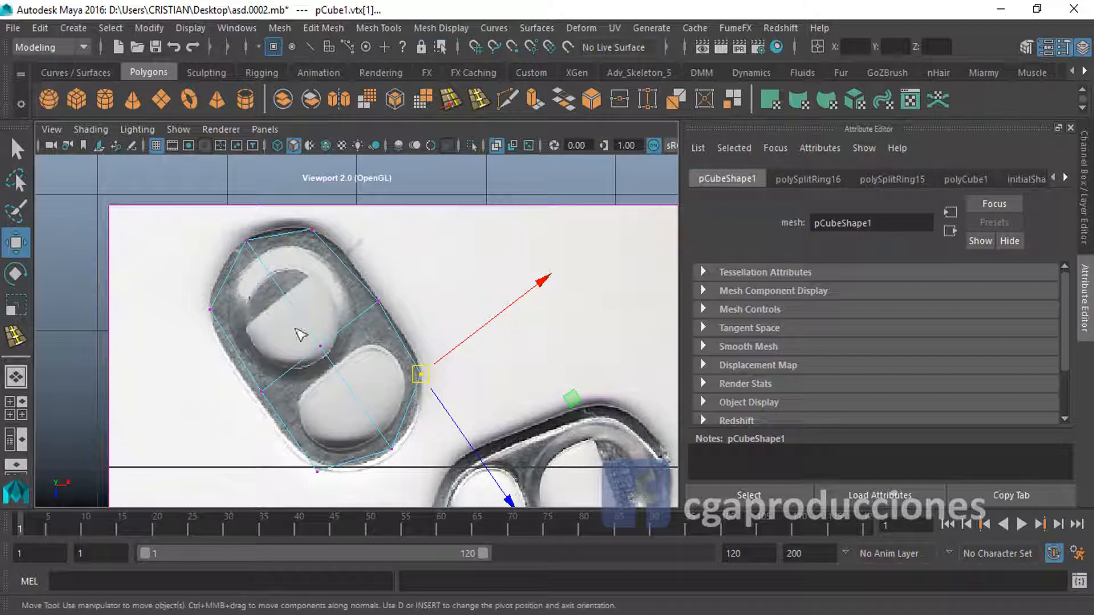
{"action": "left_click", "coordinate": [253, 366]}
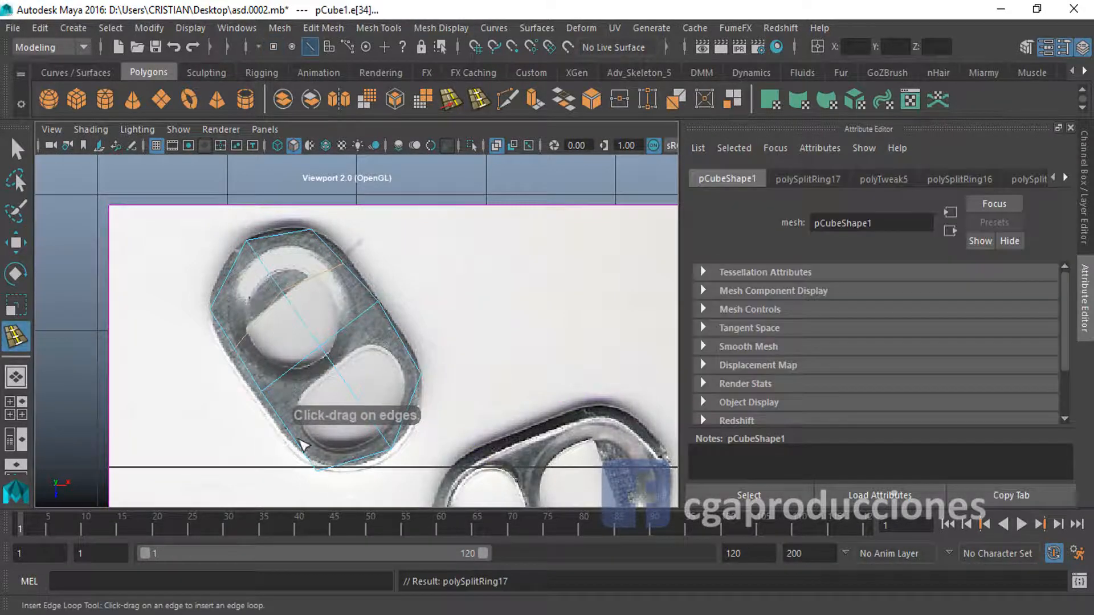
{"action": "left_click", "coordinate": [298, 445]}
{"action": "scroll", "coordinate": [215, 337], "scroll_direction": "up", "scroll_amount": 3}
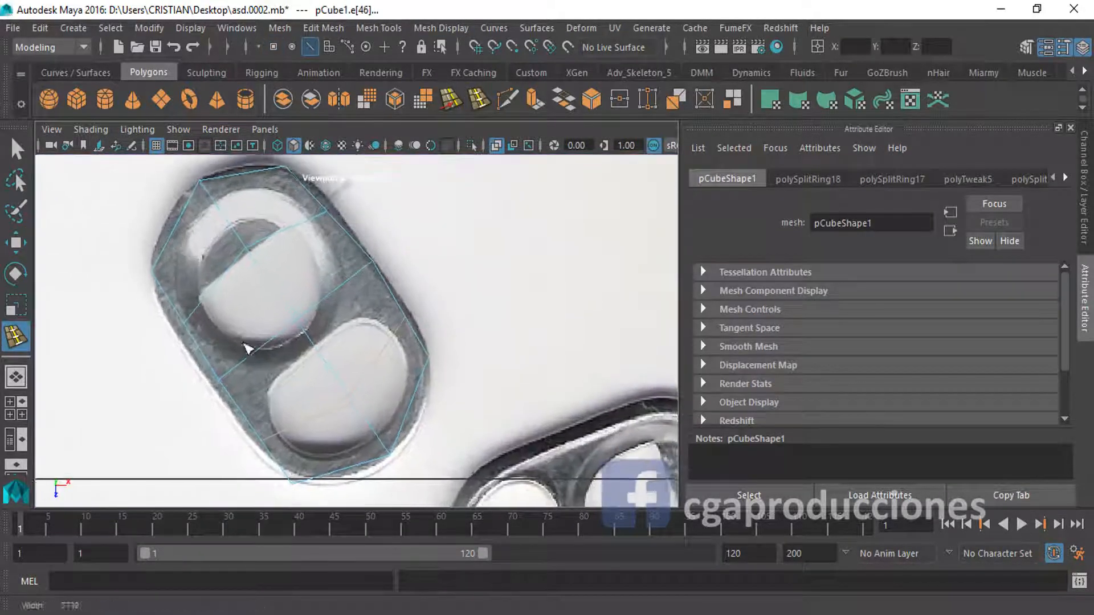
{"action": "scroll", "coordinate": [244, 334], "scroll_direction": "up", "scroll_amount": 3}
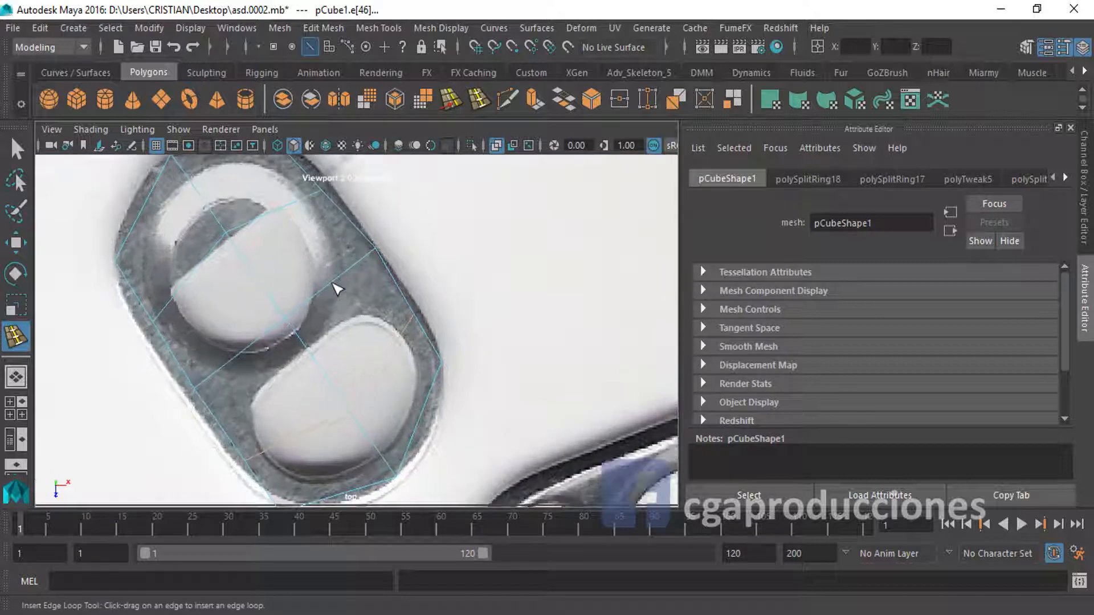
Turn off X-Ray shading, undo the last edge loop and insert it again across the lower half of the tab
{"action": "left_click", "coordinate": [496, 146]}
{"action": "scroll", "coordinate": [217, 244], "scroll_direction": "up", "scroll_amount": 2}
{"action": "key", "text": "ctrl+z"}
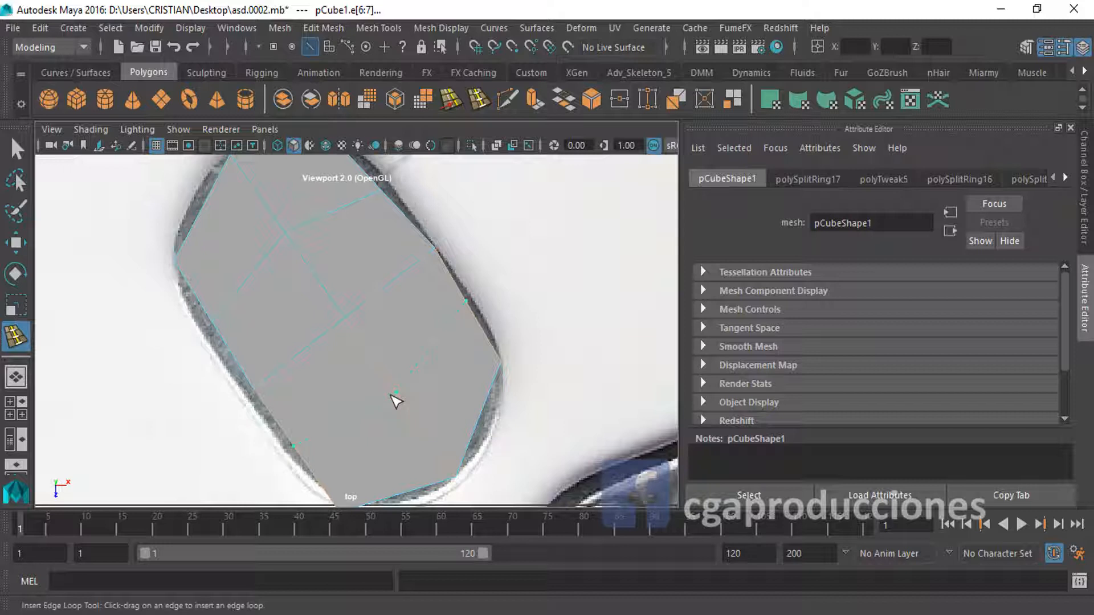
{"action": "left_click", "coordinate": [392, 393]}
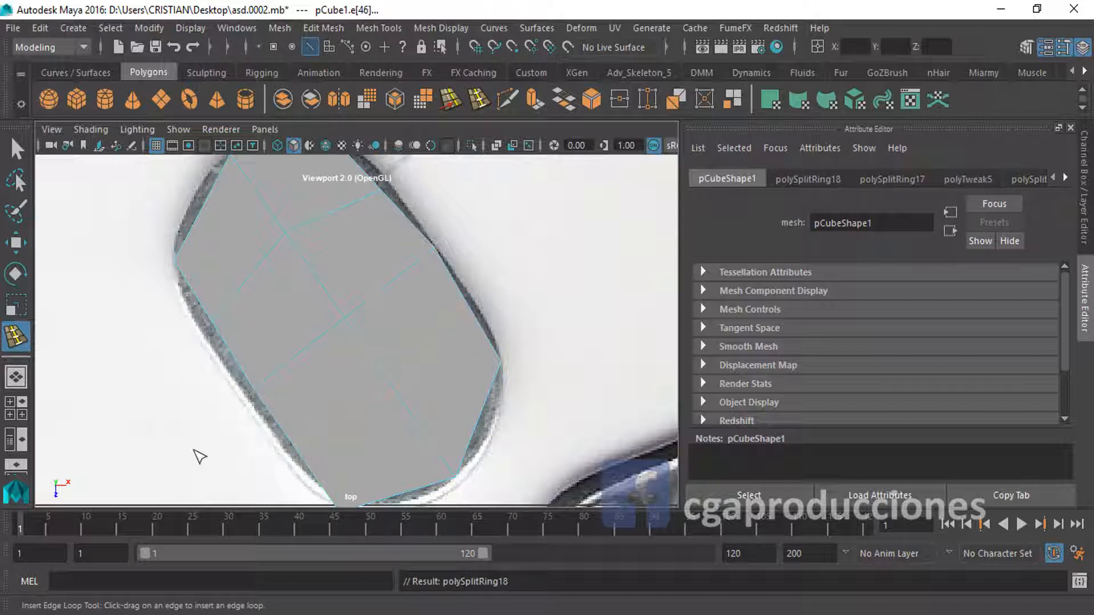
Try to straighten the lower crosswise edge loop by scaling it along the tab's length
{"action": "key", "text": "r"}
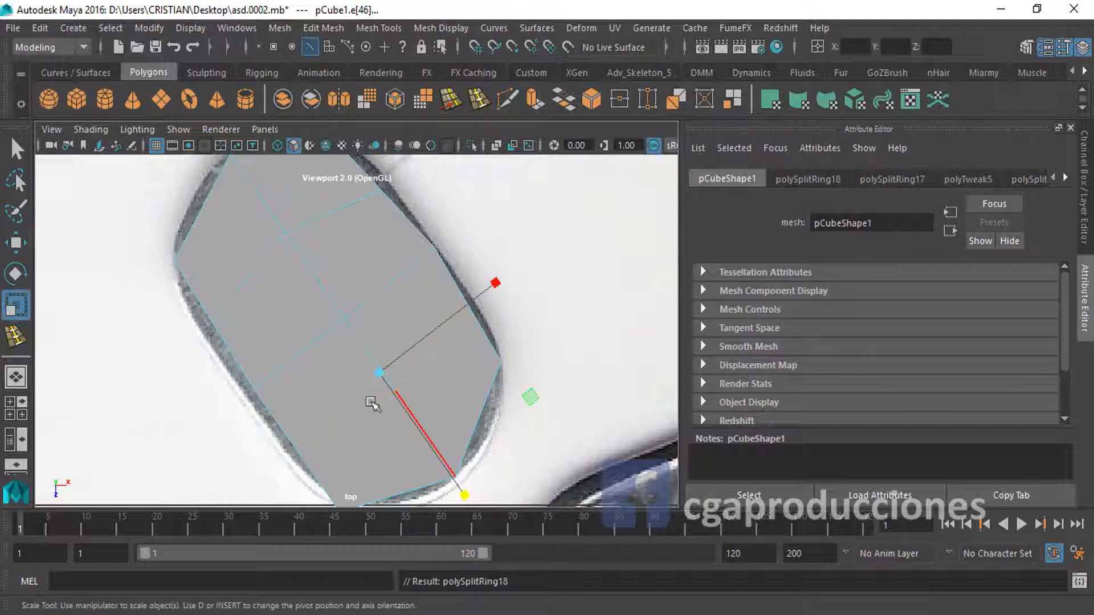
{"action": "middle_click_drag", "start_coordinate": [233, 297], "coordinate": [190, 241], "text": "alt"}
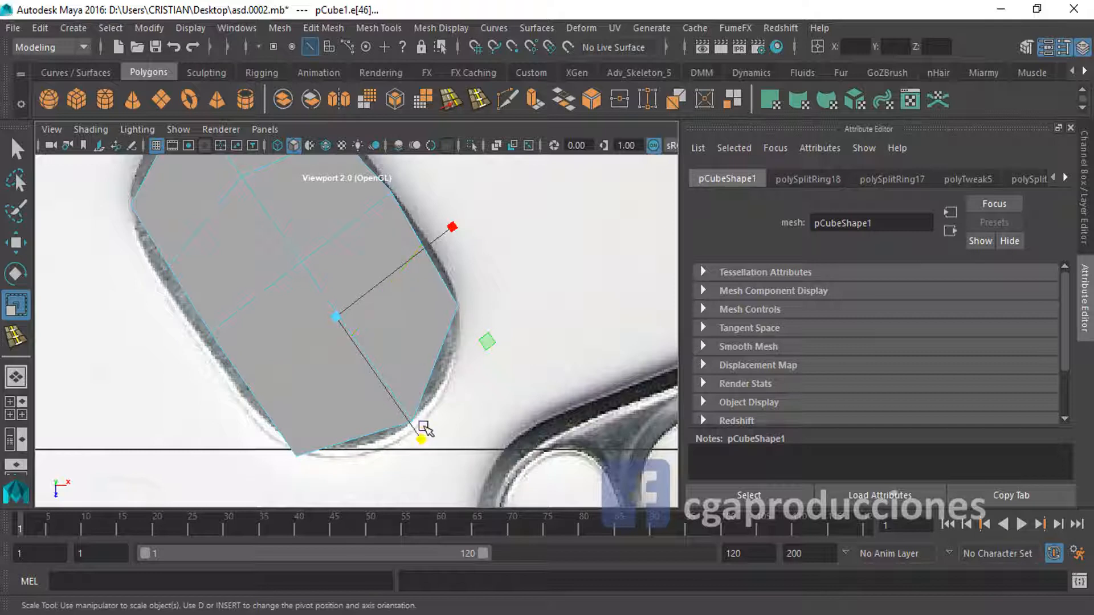
{"action": "left_click_drag", "start_coordinate": [422, 438], "coordinate": [422, 439]}
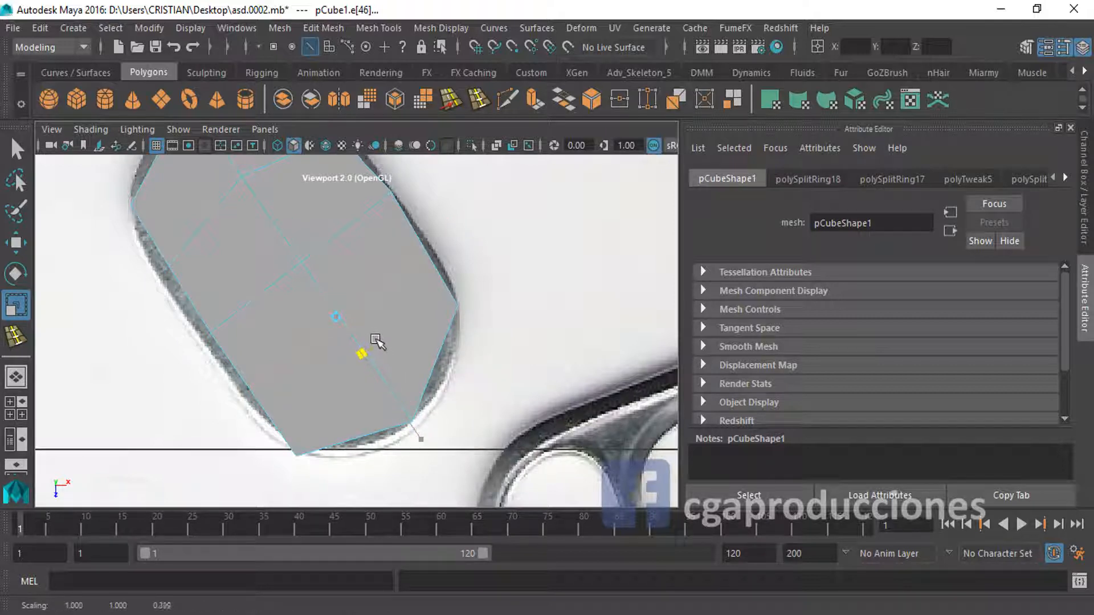
{"action": "left_click_drag", "start_coordinate": [343, 279], "coordinate": [343, 279]}
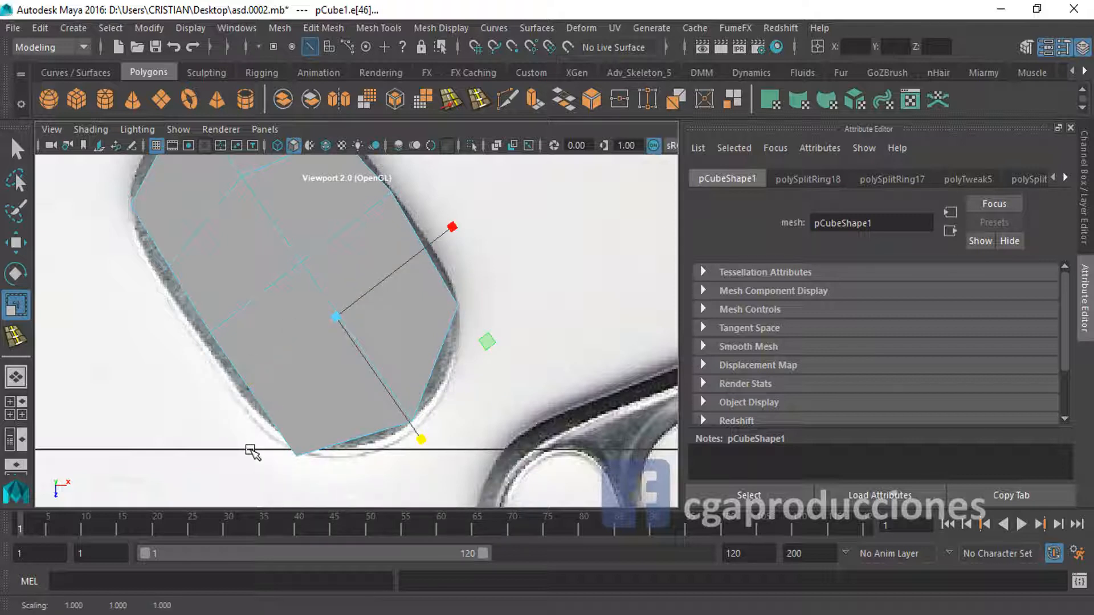
{"action": "key", "text": "ctrl+z"}
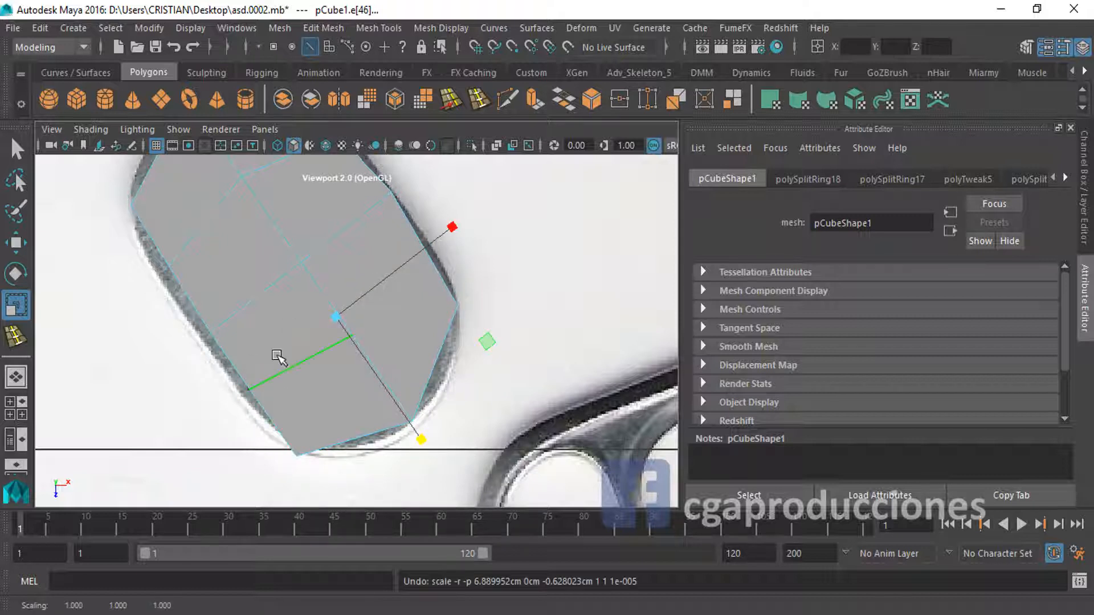
Turn X-Ray shading back on and move the lower crosswise loop's end vertices outward onto the tab's outline
{"action": "key", "text": "q"}
{"action": "right_click_drag", "start_coordinate": [272, 357], "coordinate": [194, 306]}
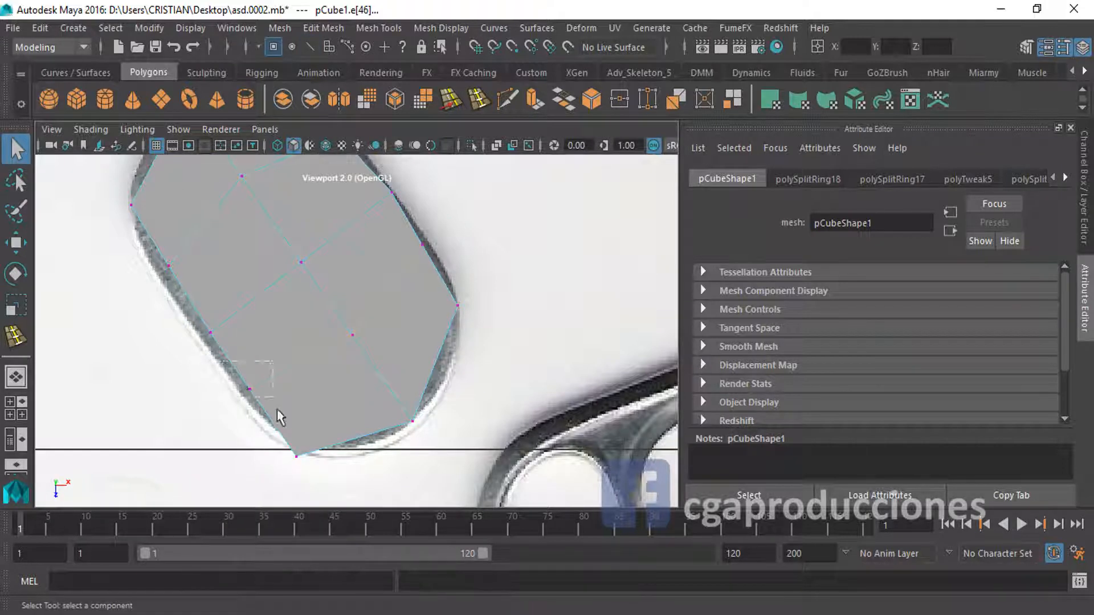
{"action": "left_click", "coordinate": [496, 146]}
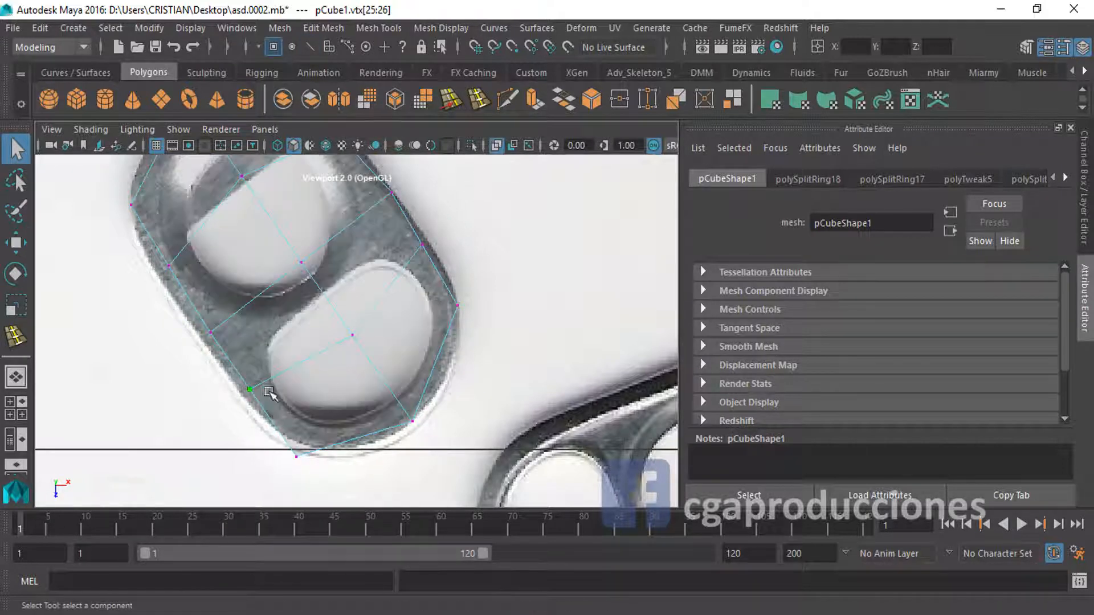
{"action": "key", "text": "w"}
{"action": "middle_click_drag", "start_coordinate": [399, 250], "coordinate": [399, 308], "text": "alt"}
{"action": "left_click", "coordinate": [425, 306]}
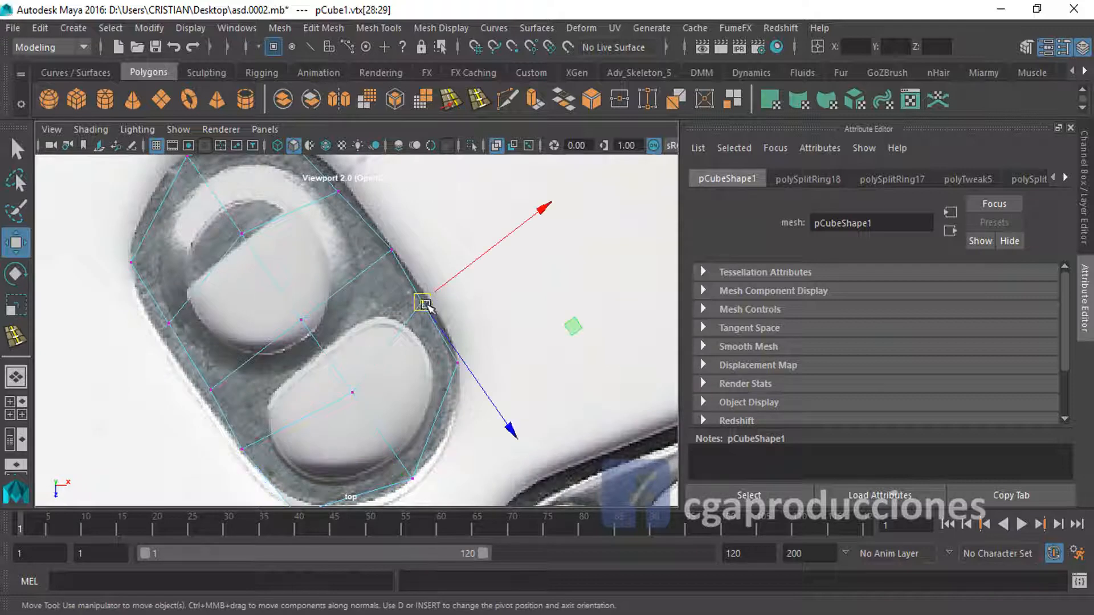
{"action": "left_click_drag", "start_coordinate": [427, 307], "coordinate": [435, 308]}
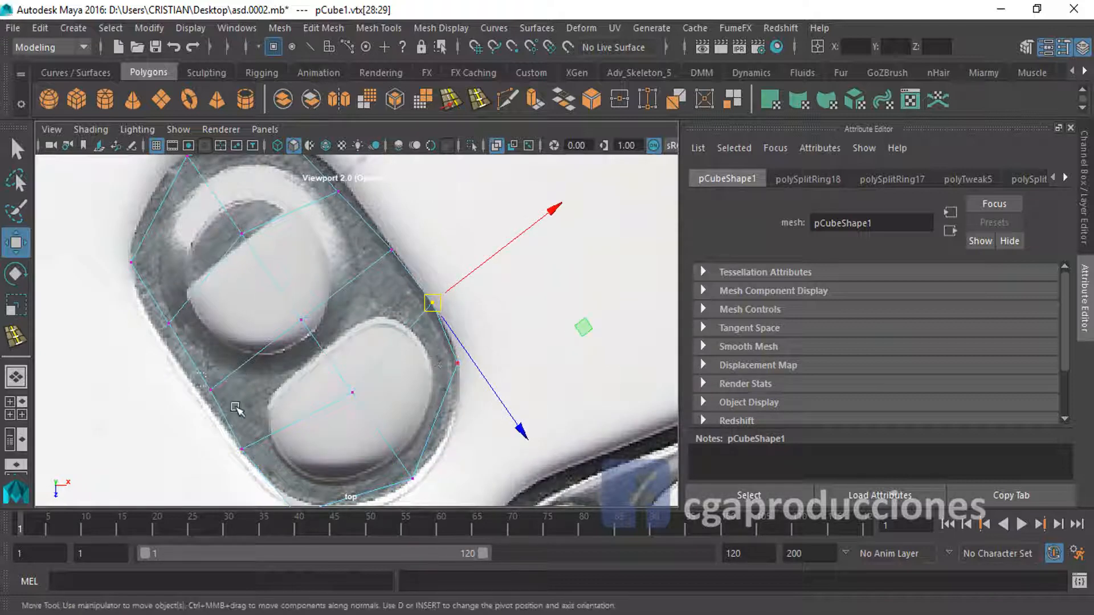
Move the upper crosswise loop's end vertices outward onto the tab's outline on both sides
{"action": "left_click", "coordinate": [211, 390]}
{"action": "middle_click_drag", "start_coordinate": [207, 393], "coordinate": [234, 452], "text": "alt"}
{"action": "left_click_drag", "start_coordinate": [189, 376], "coordinate": [212, 393]}
{"action": "left_click_drag", "start_coordinate": [201, 385], "coordinate": [188, 391]}
{"action": "middle_click_drag", "start_coordinate": [190, 362], "coordinate": [189, 398], "text": "alt"}
{"action": "left_click_drag", "start_coordinate": [359, 279], "coordinate": [380, 286]}
{"action": "right_click_drag", "start_coordinate": [379, 292], "coordinate": [325, 297], "text": "alt"}
{"action": "middle_click_drag", "start_coordinate": [324, 297], "coordinate": [309, 231], "text": "alt"}
{"action": "right_click_drag", "start_coordinate": [309, 230], "coordinate": [386, 364], "text": "alt"}
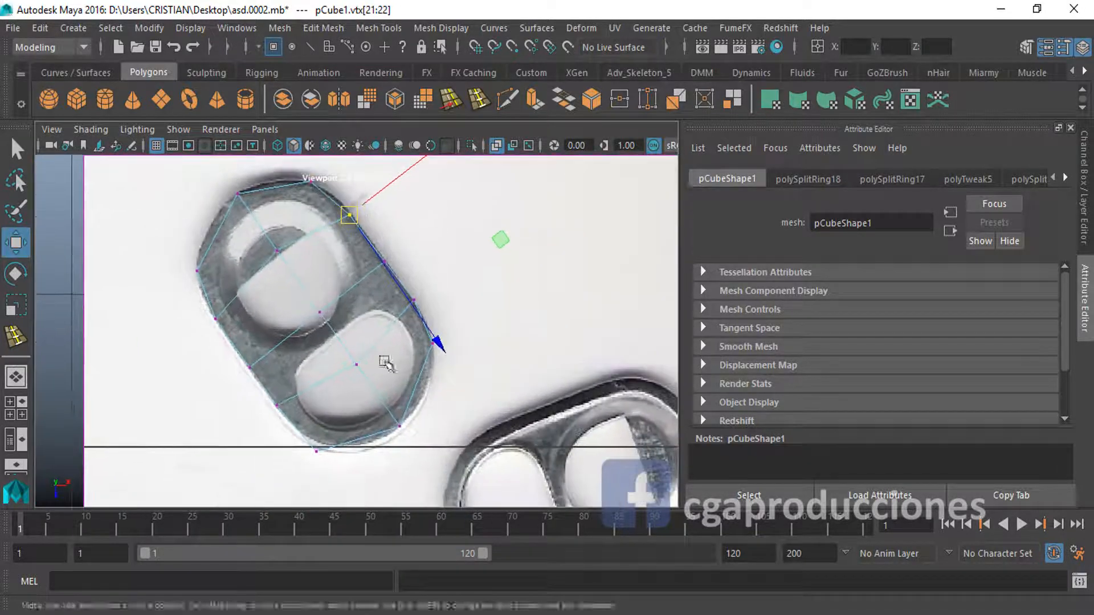
Insert two lengthwise edge loops, one on each side of the tab's centre loop
{"action": "left_click", "coordinate": [479, 100]}
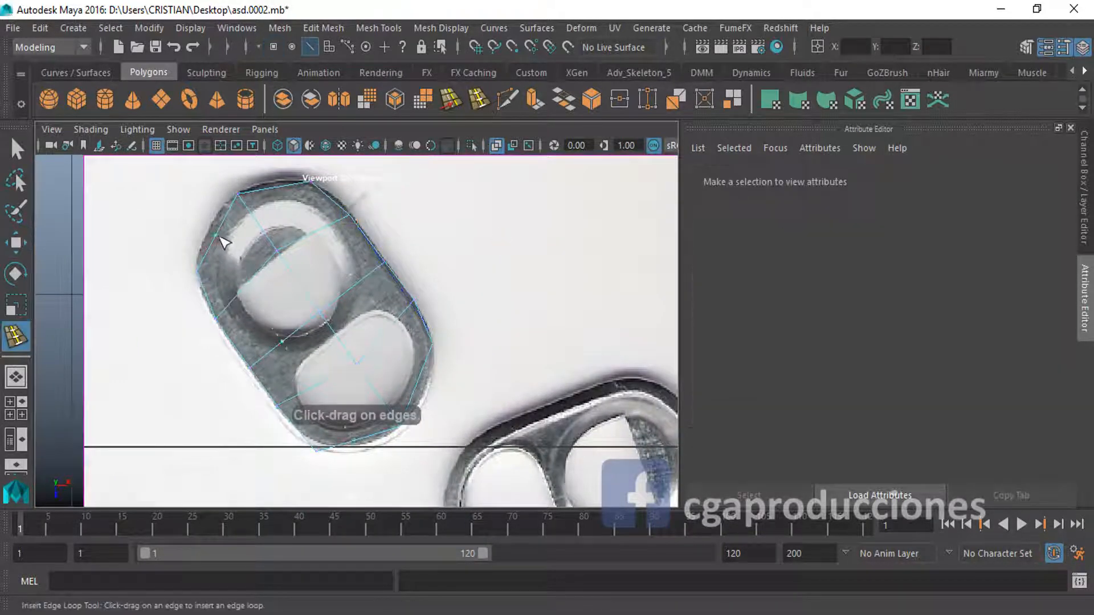
{"action": "left_click", "coordinate": [227, 239]}
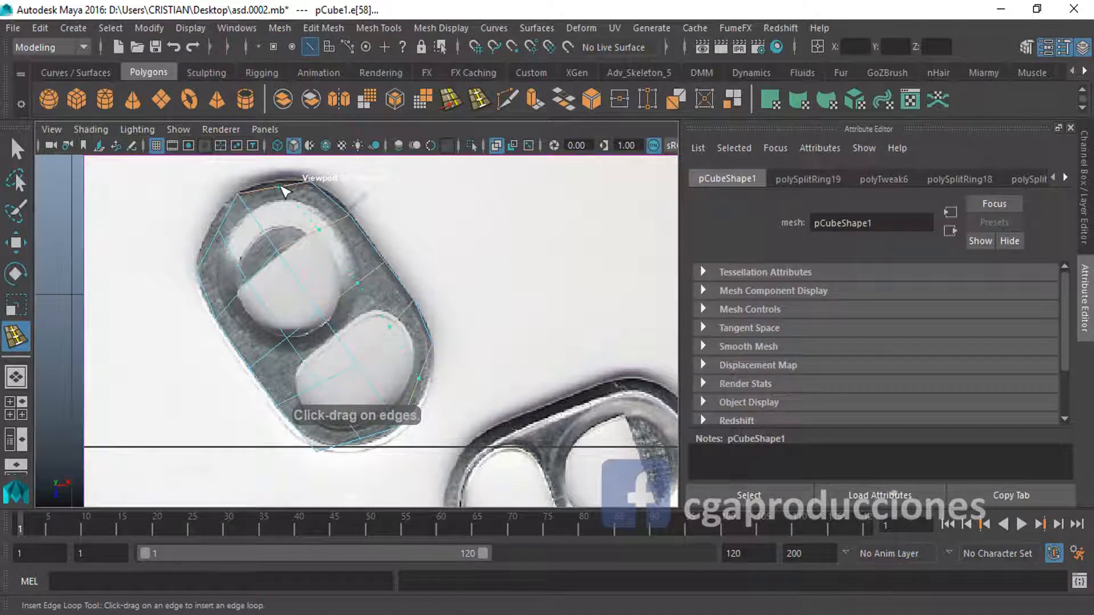
{"action": "left_click", "coordinate": [280, 187]}
Move the new lengthwise loops' vertices at the tab's upper end outward to round off that end
{"action": "key", "text": "q"}
{"action": "right_click_drag", "start_coordinate": [298, 248], "coordinate": [211, 164]}
{"action": "mouse_move", "coordinate": [203, 230]}
{"action": "left_mouse_down"}
{"action": "mouse_move", "coordinate": [241, 251]}
{"action": "mouse_move", "coordinate": [217, 233]}
{"action": "left_mouse_up"}
{"action": "key", "text": "w"}
{"action": "middle_click_drag", "start_coordinate": [219, 235], "coordinate": [232, 283], "text": "alt"}
{"action": "right_click_drag", "start_coordinate": [233, 284], "coordinate": [303, 260], "text": "alt"}
{"action": "mouse_move", "coordinate": [274, 214]}
{"action": "left_mouse_down"}
{"action": "mouse_move", "coordinate": [303, 246]}
{"action": "mouse_move", "coordinate": [286, 225]}
{"action": "left_mouse_up"}
Move the new lengthwise loops' vertices at the tab's lower end outward to follow the photo's rounded edge
{"action": "middle_click_drag", "start_coordinate": [304, 444], "coordinate": [284, 303], "text": "alt"}
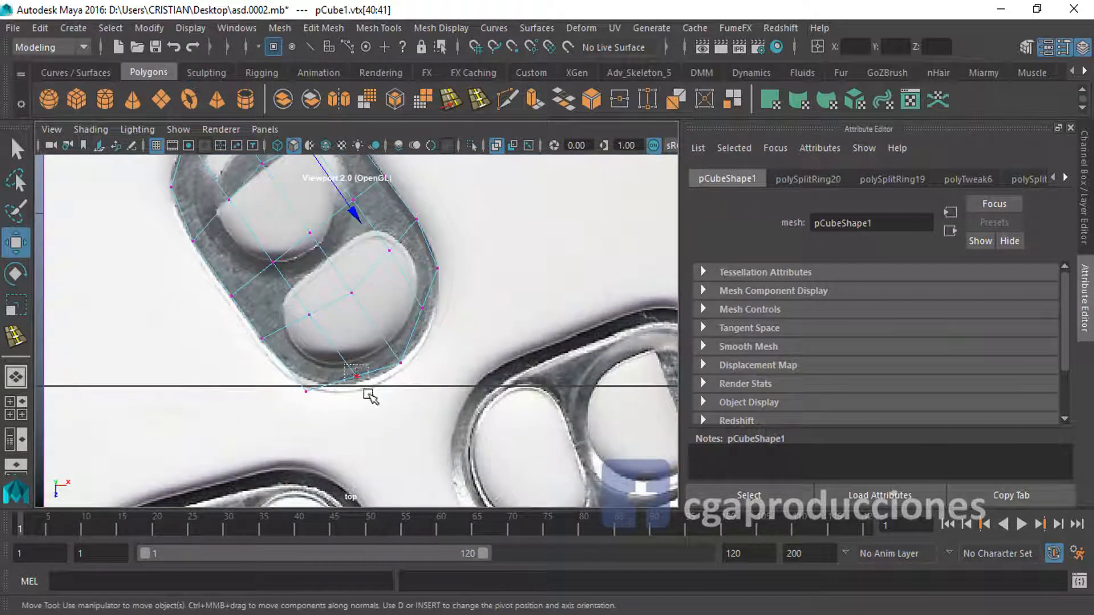
{"action": "left_click_drag", "start_coordinate": [368, 393], "coordinate": [370, 394]}
{"action": "left_click_drag", "start_coordinate": [353, 371], "coordinate": [356, 378]}
{"action": "left_click_drag", "start_coordinate": [407, 297], "coordinate": [430, 313]}
{"action": "middle_click_drag", "start_coordinate": [408, 287], "coordinate": [459, 395], "text": "alt"}
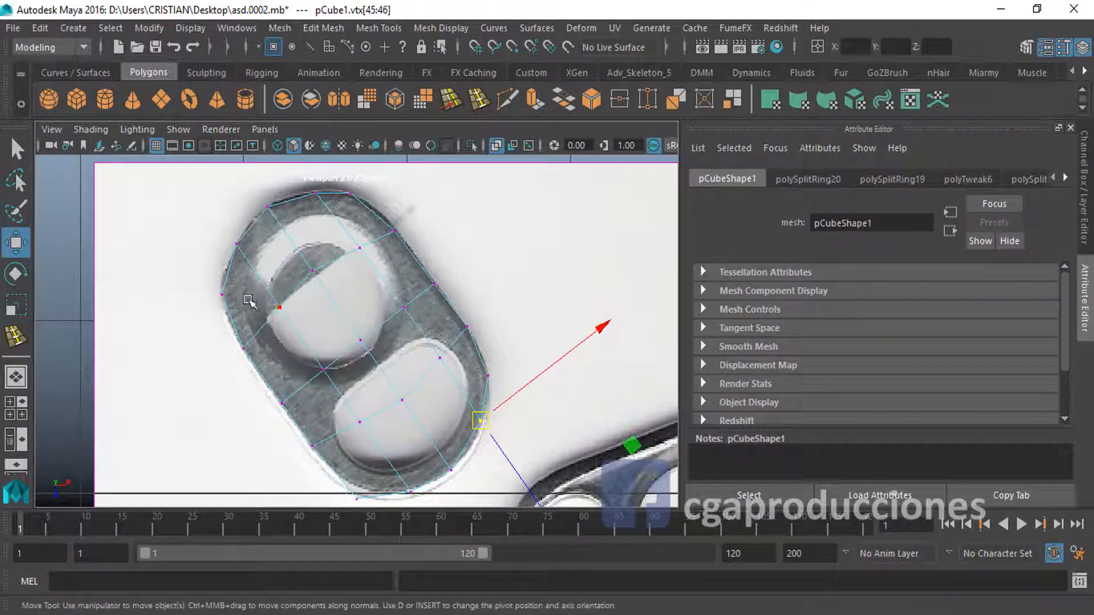
Turn off X-Ray shading and, in the perspective view, flatten the whole tab mesh to about 0.11 in Y
{"action": "left_click", "coordinate": [497, 147]}
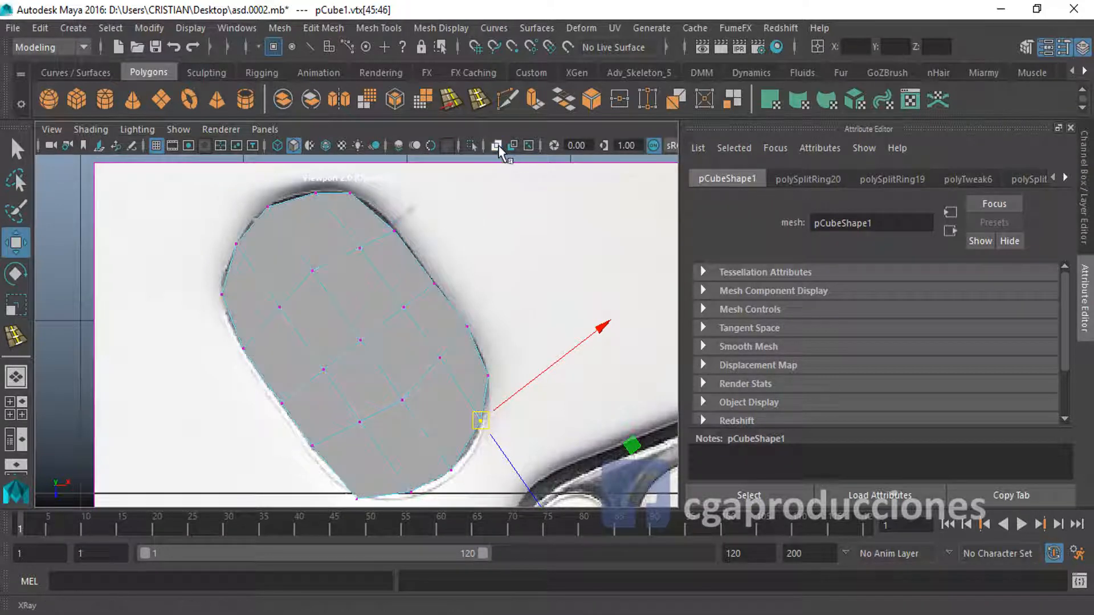
{"action": "key", "text": "space"}
{"action": "key", "text": "space"}
{"action": "right_click_drag", "start_coordinate": [376, 260], "coordinate": [644, 290], "text": "alt"}
{"action": "key", "text": "q"}
{"action": "right_click_drag", "start_coordinate": [409, 284], "coordinate": [485, 130]}
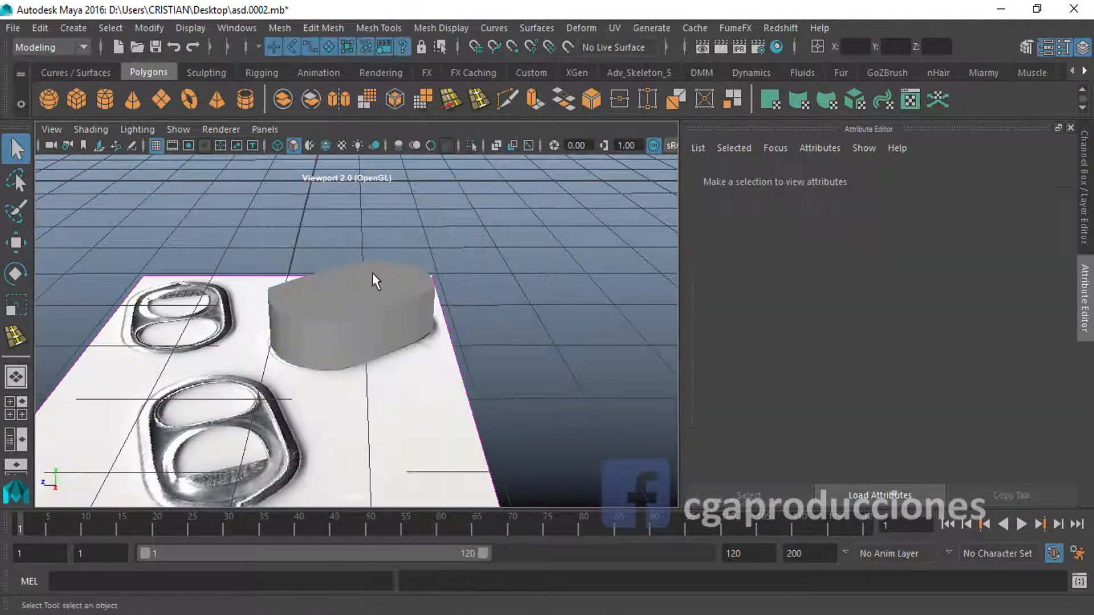
{"action": "left_click", "coordinate": [374, 279]}
{"action": "right_click_drag", "start_coordinate": [374, 279], "coordinate": [452, 313], "text": "alt"}
{"action": "left_click_drag", "start_coordinate": [452, 312], "coordinate": [378, 281], "text": "alt"}
{"action": "key", "text": "r"}
{"action": "left_click_drag", "start_coordinate": [354, 176], "coordinate": [358, 316]}
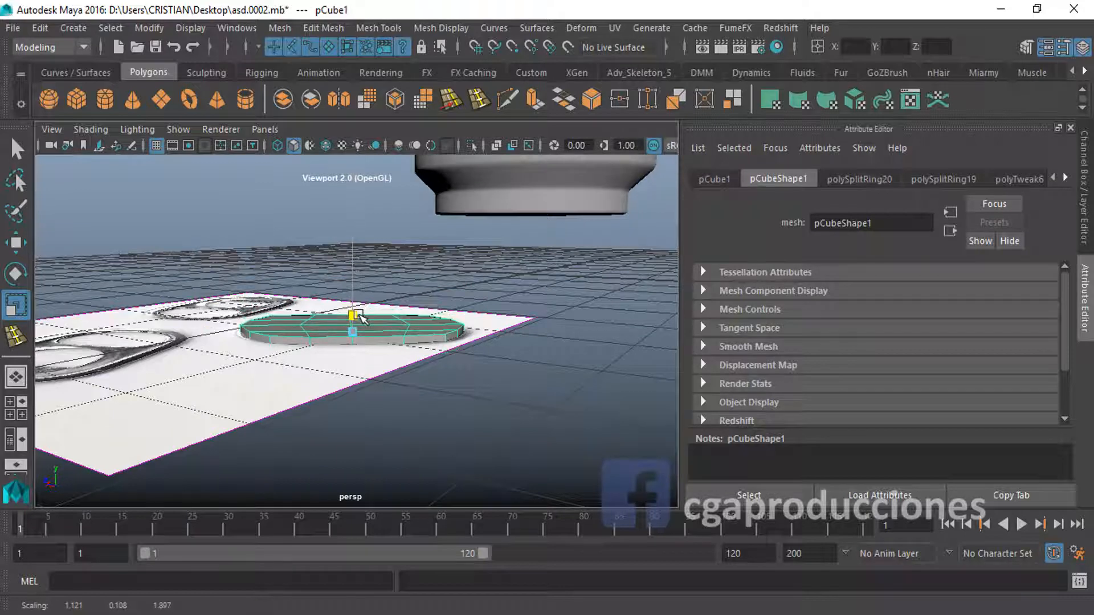
In the top view, nudge the corner vertex at the tab's lower end onto the photo's rounded outline
{"action": "left_click_drag", "start_coordinate": [266, 281], "coordinate": [288, 357], "text": "alt"}
{"action": "key", "text": "w"}
{"action": "key", "text": "space"}
{"action": "key", "text": "space"}
{"action": "scroll", "coordinate": [188, 222], "scroll_direction": "up", "scroll_amount": 3}
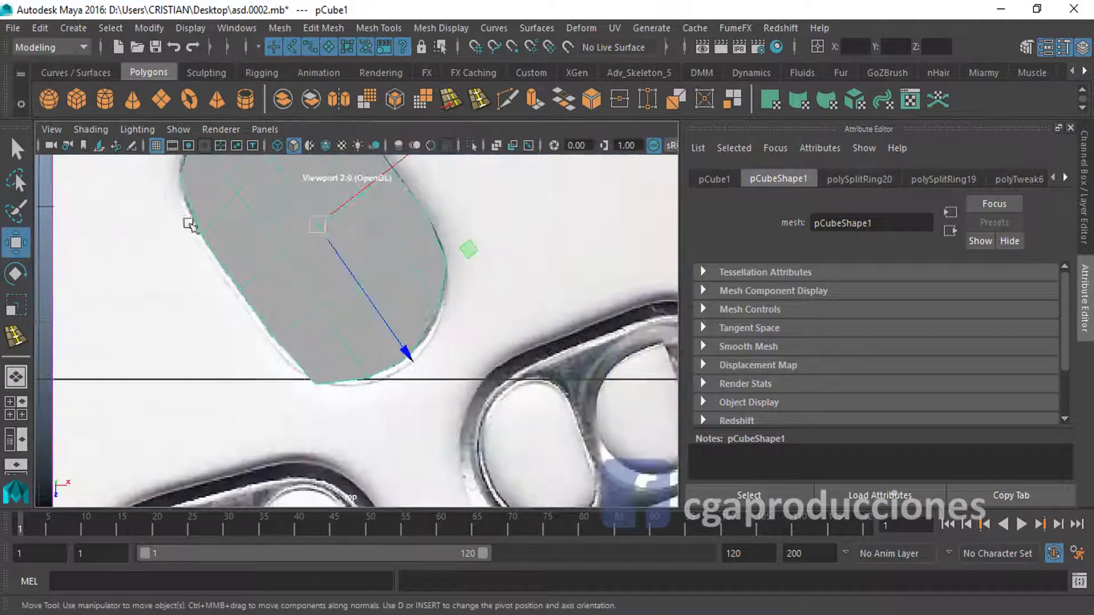
{"action": "scroll", "coordinate": [318, 348], "scroll_direction": "up", "scroll_amount": 2}
{"action": "right_click", "coordinate": [322, 353]}
{"action": "left_click", "coordinate": [244, 161]}
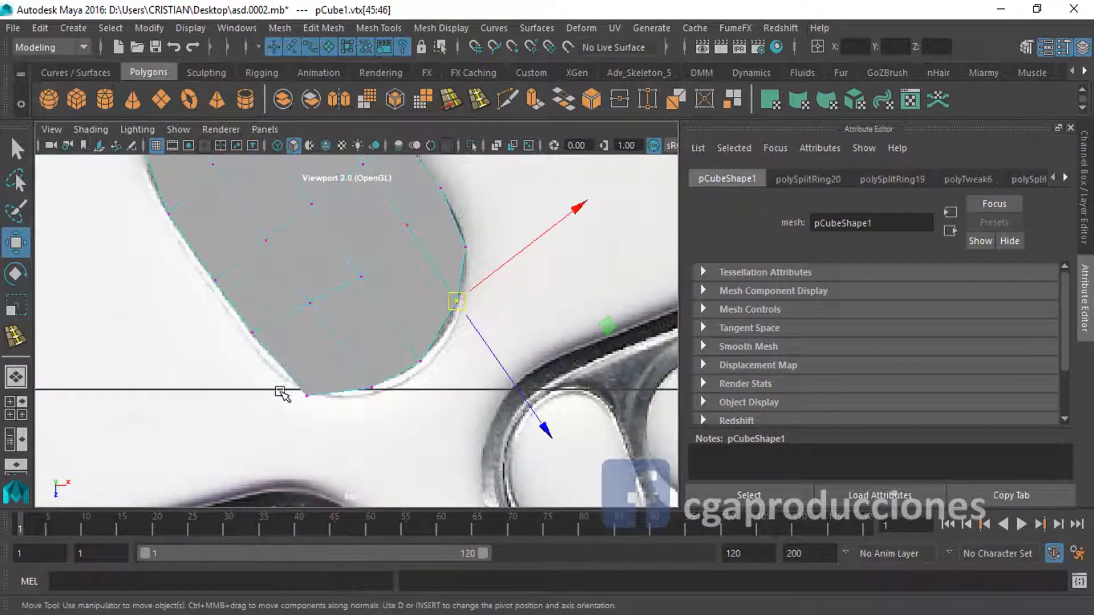
{"action": "left_click", "coordinate": [304, 393]}
{"action": "left_click_drag", "start_coordinate": [301, 394], "coordinate": [303, 396]}
{"action": "scroll", "coordinate": [288, 308], "scroll_direction": "down", "scroll_amount": 4}
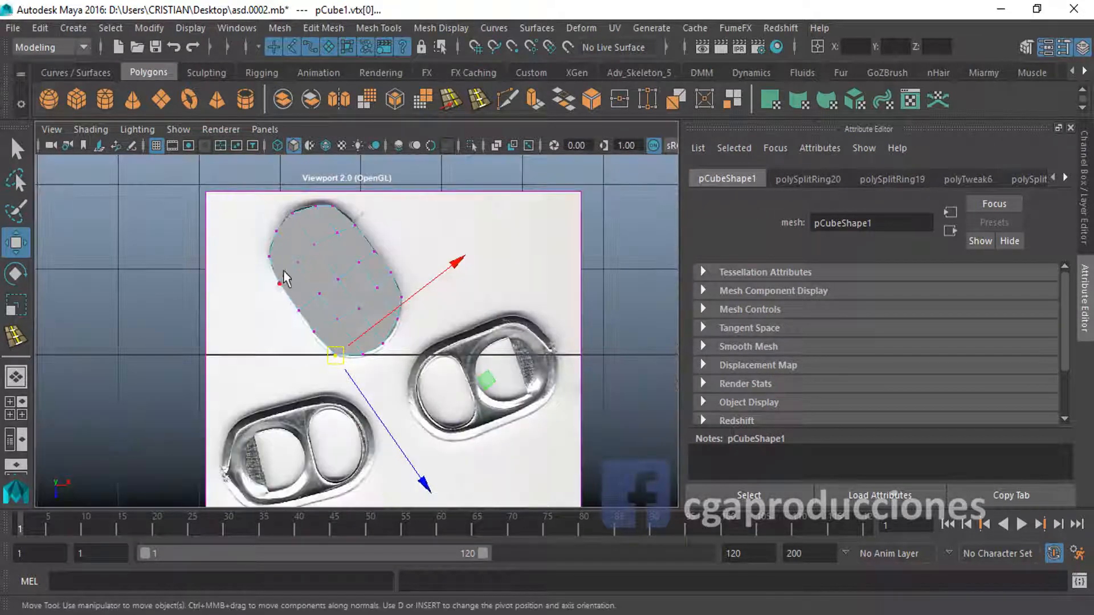
Try moving the whole tab mesh off the reference photo along its X axis, and undo the move
{"action": "key", "text": "q"}
{"action": "right_click_drag", "start_coordinate": [297, 273], "coordinate": [368, 140]}
{"action": "left_click", "coordinate": [361, 268]}
{"action": "key", "text": "w"}
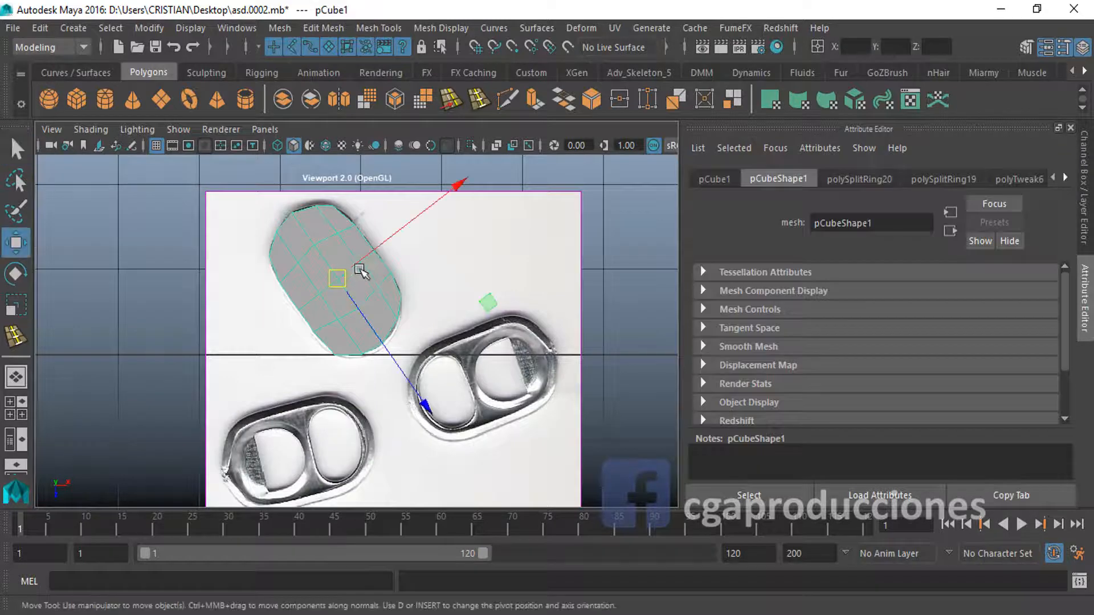
{"action": "left_click_drag", "start_coordinate": [361, 268], "coordinate": [592, 74]}
{"action": "middle_click_drag", "start_coordinate": [493, 229], "coordinate": [378, 341], "text": "alt"}
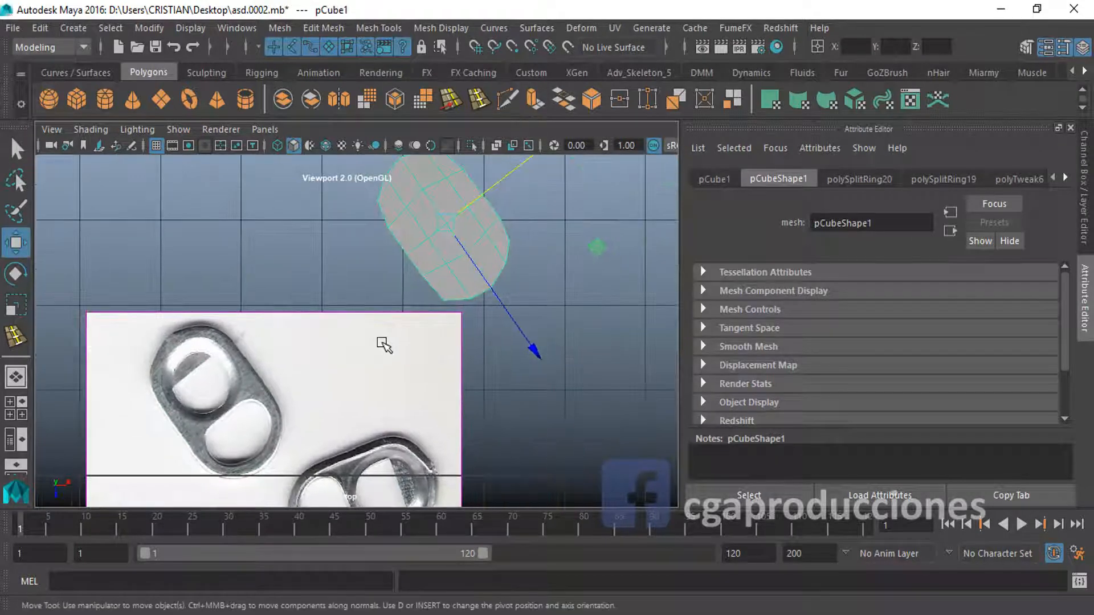
{"action": "key", "text": "space"}
{"action": "key", "text": "space"}
{"action": "left_click_drag", "start_coordinate": [533, 211], "coordinate": [384, 220], "text": "alt"}
{"action": "right_click_drag", "start_coordinate": [383, 220], "coordinate": [581, 285], "text": "alt"}
{"action": "middle_click_drag", "start_coordinate": [581, 285], "coordinate": [507, 327], "text": "alt"}
{"action": "key", "text": "ctrl+z"}
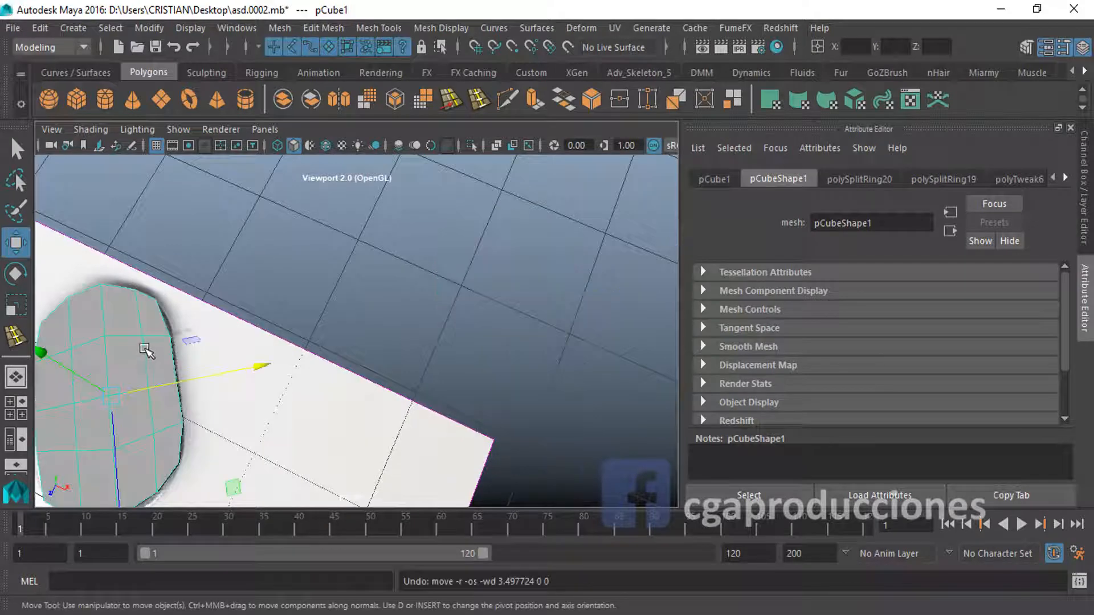
Turn on X-Ray shading in the perspective and top views so the reference photo shows through the tab mesh
{"action": "middle_click_drag", "start_coordinate": [157, 336], "coordinate": [376, 251], "text": "alt"}
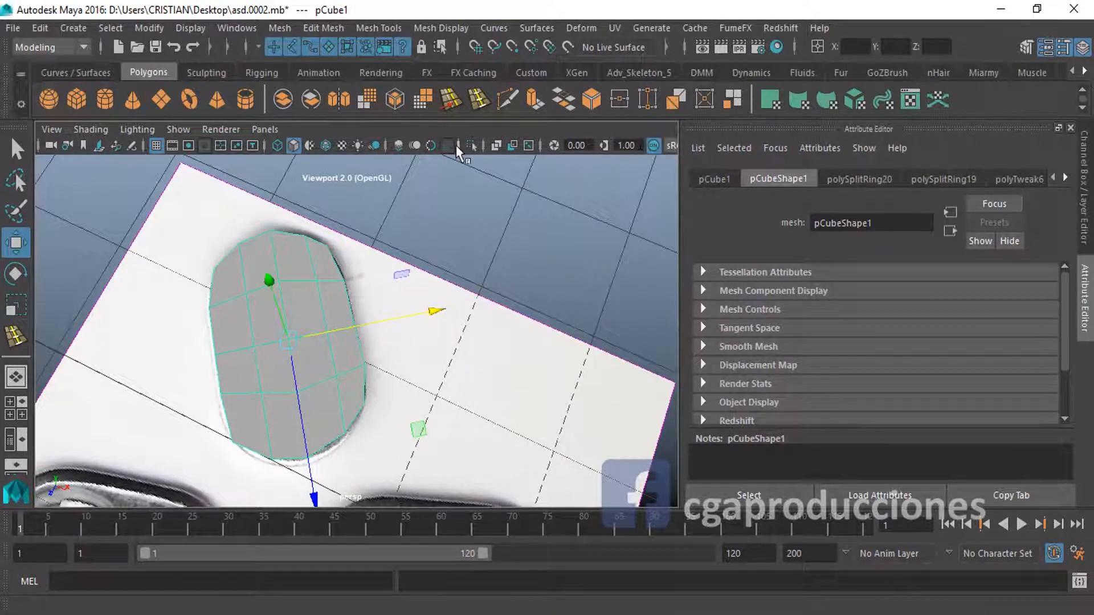
{"action": "left_click", "coordinate": [497, 147]}
{"action": "right_click_drag", "start_coordinate": [246, 302], "coordinate": [332, 318], "text": "alt"}
{"action": "middle_click_drag", "start_coordinate": [240, 282], "coordinate": [343, 262], "text": "alt"}
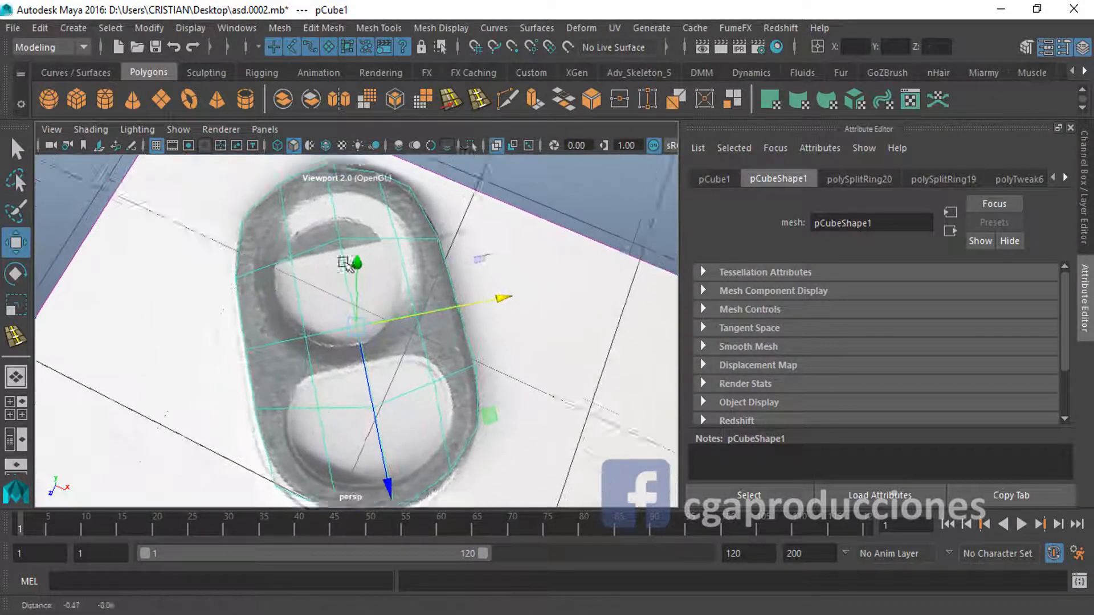
{"action": "left_click_drag", "start_coordinate": [346, 265], "coordinate": [315, 214], "text": "alt"}
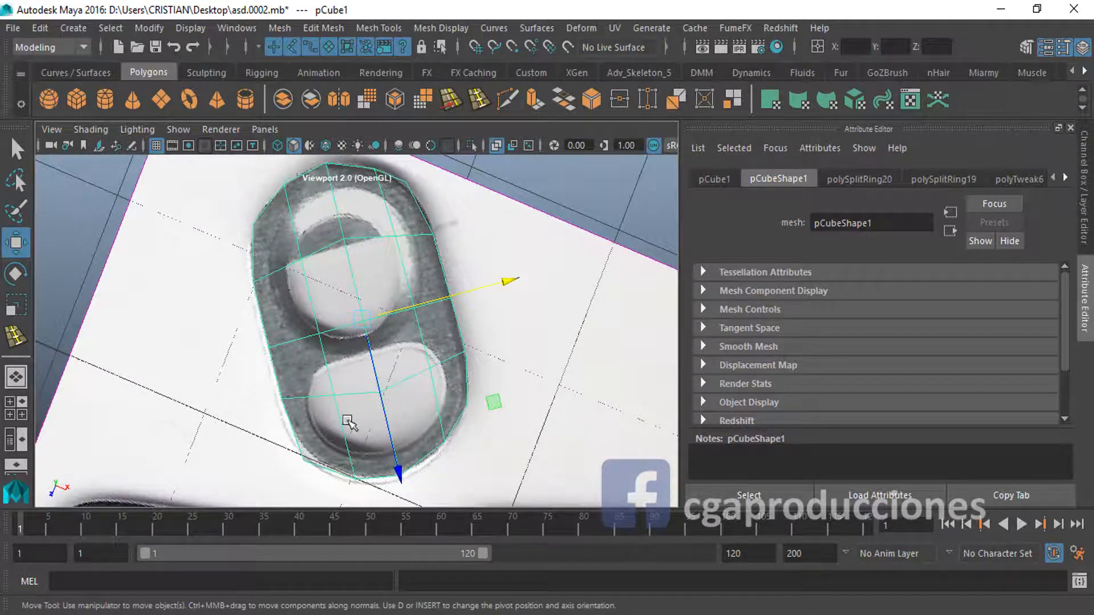
{"action": "key", "text": "space"}
{"action": "key", "text": "space"}
{"action": "key", "text": "space"}
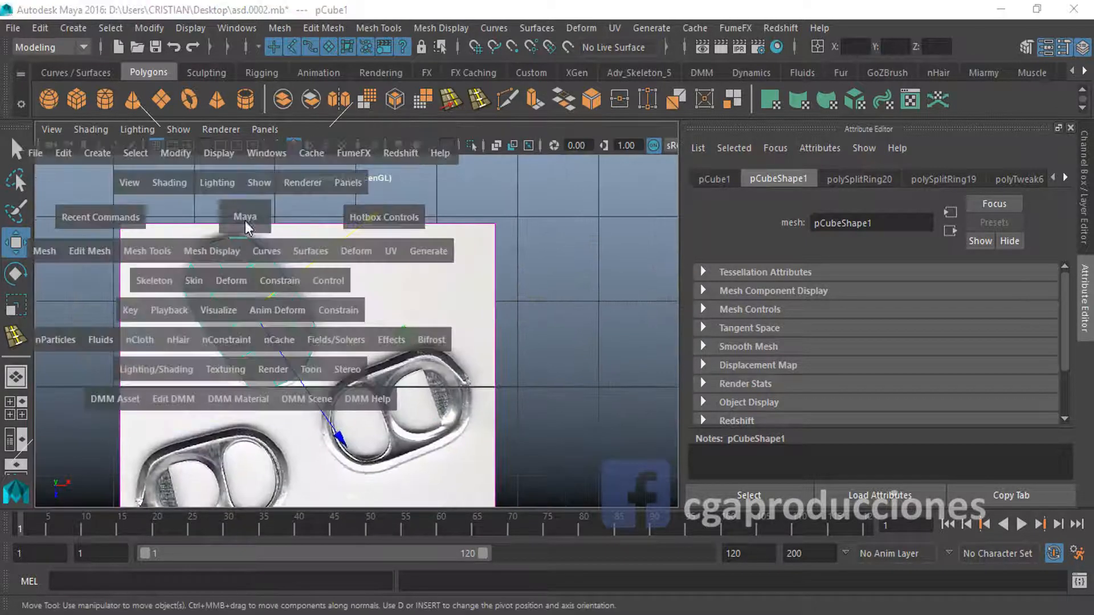
{"action": "right_click_drag", "start_coordinate": [157, 294], "coordinate": [291, 304], "text": "alt"}
{"action": "middle_click_drag", "start_coordinate": [292, 304], "coordinate": [357, 284], "text": "alt"}
{"action": "left_click", "coordinate": [497, 146]}
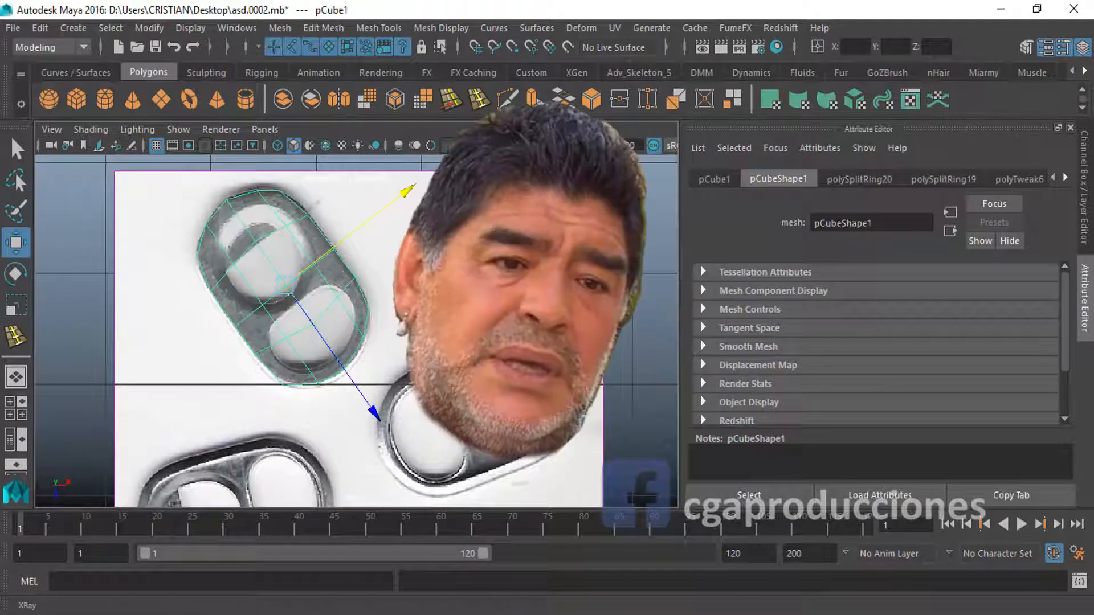
Move two inner vertices of the middle crosswise loop down onto the bar between the photo's two tab holes
{"action": "scroll", "coordinate": [264, 276], "scroll_direction": "up", "scroll_amount": 3}
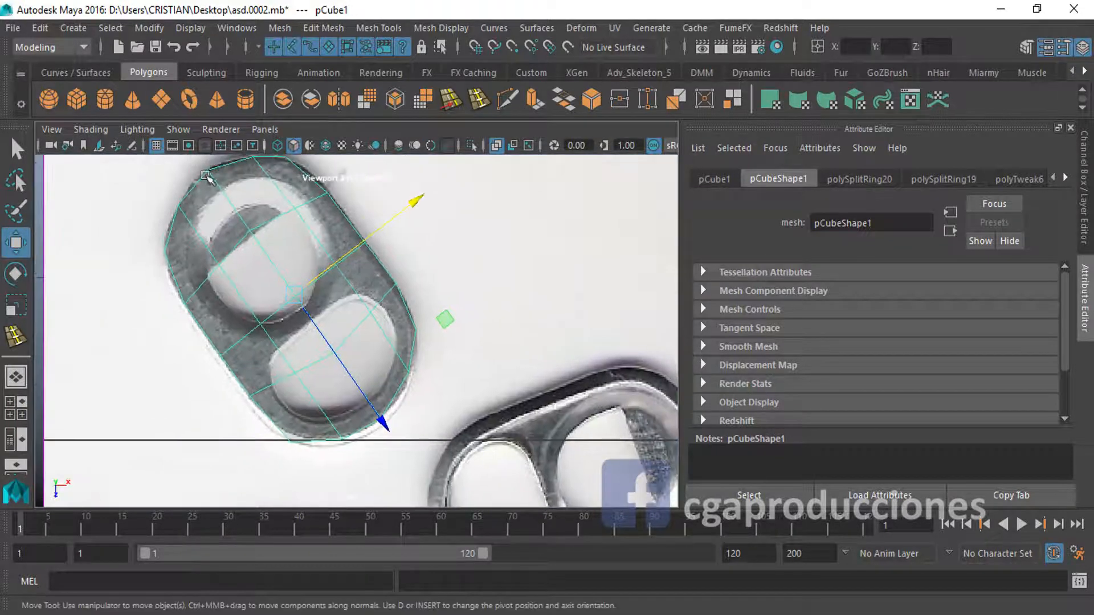
{"action": "scroll", "coordinate": [215, 276], "scroll_direction": "up", "scroll_amount": 4}
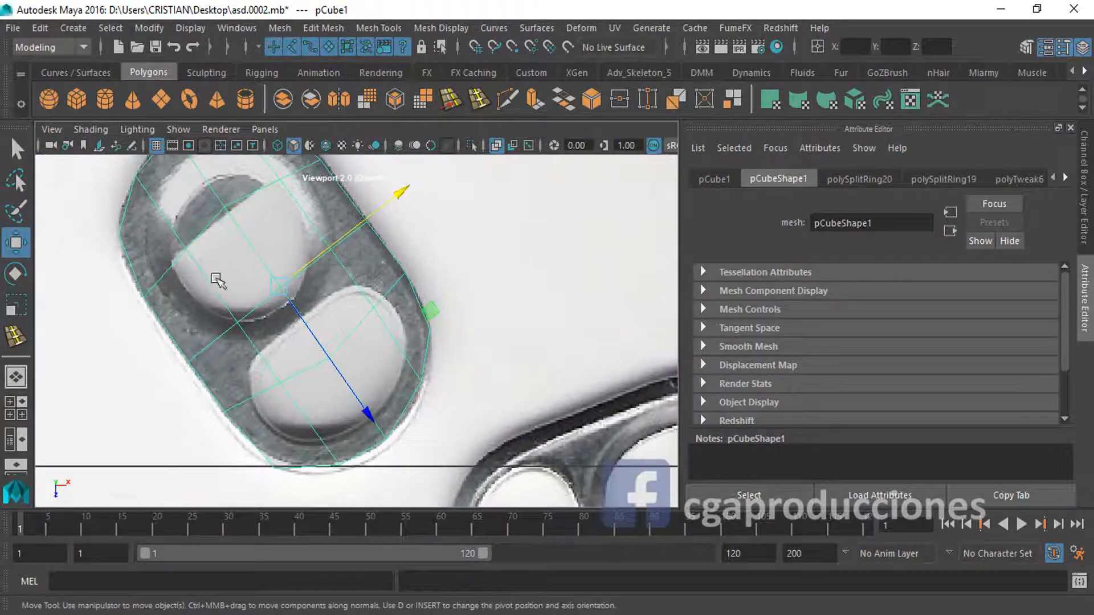
{"action": "key", "text": "q"}
{"action": "scroll", "coordinate": [239, 234], "scroll_direction": "up", "scroll_amount": 3}
{"action": "middle_click_drag", "start_coordinate": [263, 209], "coordinate": [281, 237], "text": "alt"}
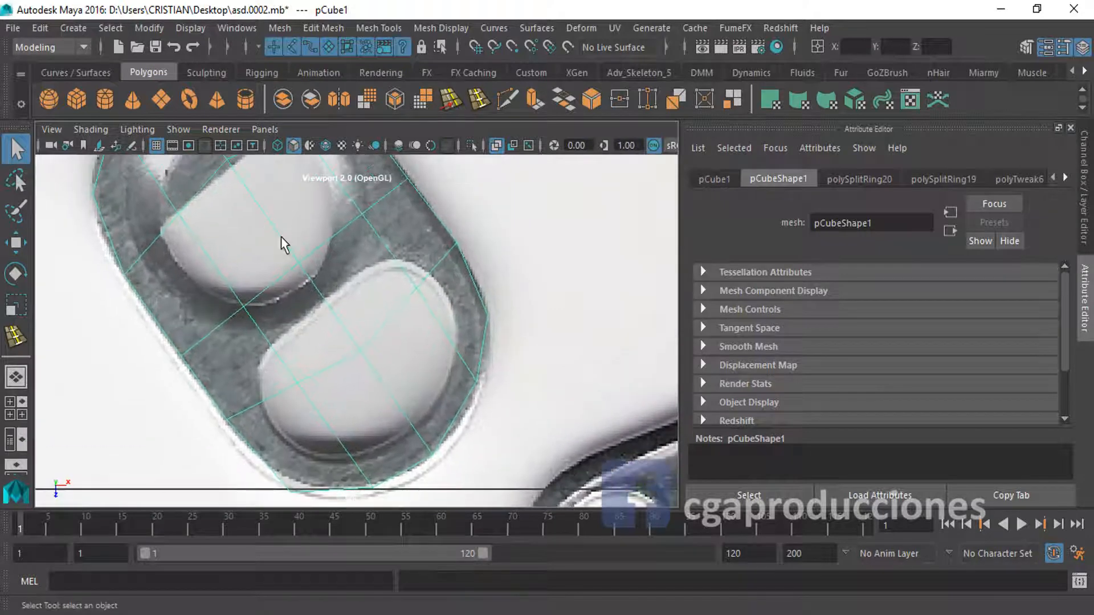
{"action": "right_click_drag", "start_coordinate": [281, 237], "coordinate": [242, 162]}
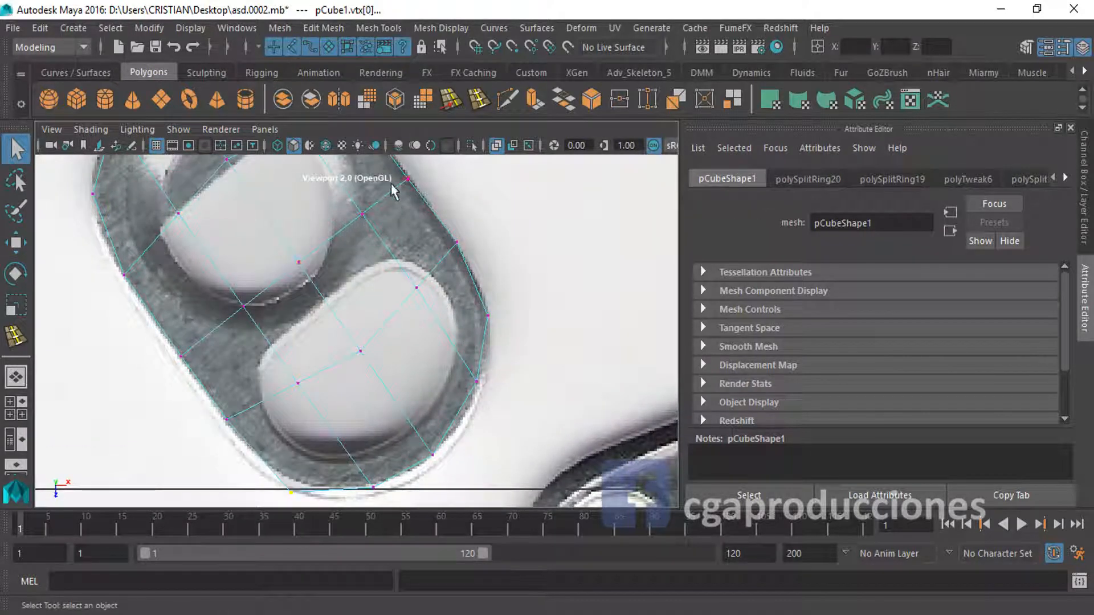
{"action": "left_click", "coordinate": [361, 214]}
{"action": "key", "text": "w"}
{"action": "left_click_drag", "start_coordinate": [362, 215], "coordinate": [373, 225]}
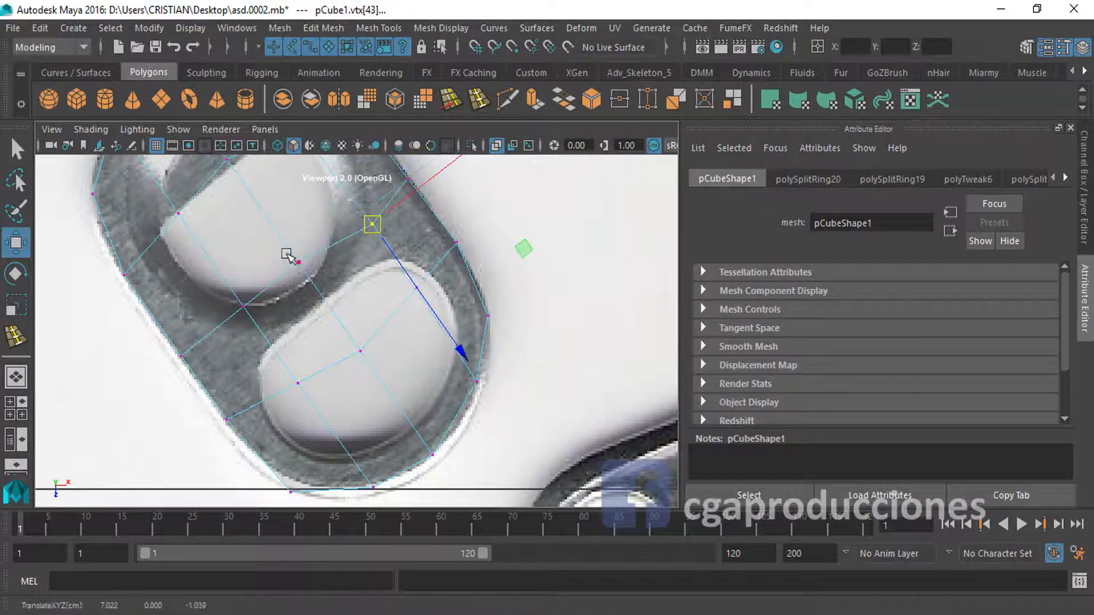
{"action": "left_click_drag", "start_coordinate": [298, 261], "coordinate": [317, 281]}
{"action": "scroll", "coordinate": [346, 233], "scroll_direction": "up", "scroll_amount": 2}
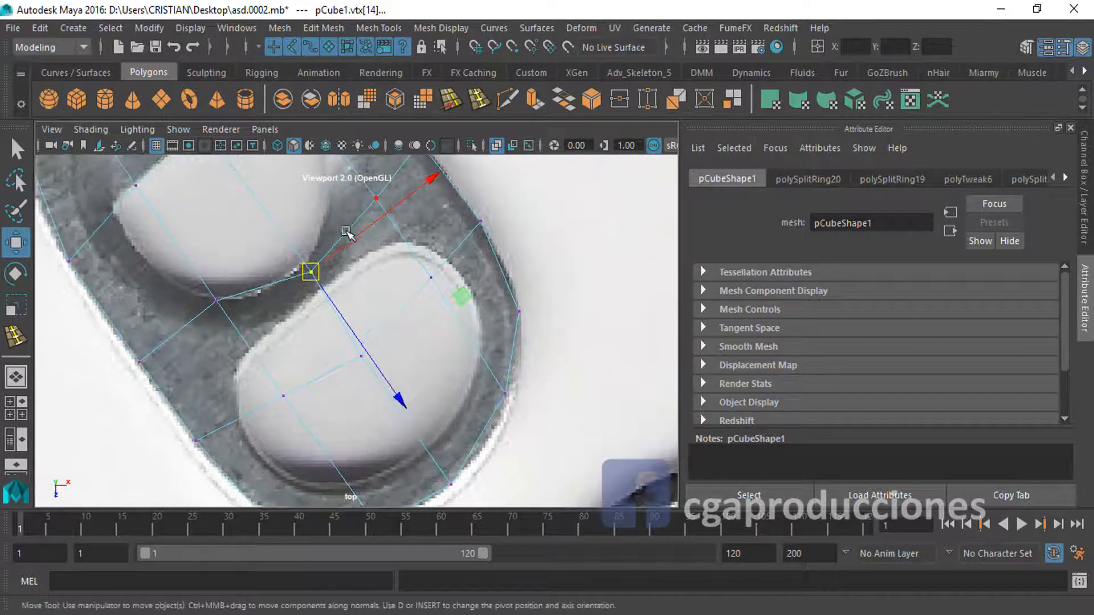
Move the remaining inner vertex of that crosswise loop onto the bar, and refine the centre vertex between the two holes
{"action": "left_click", "coordinate": [243, 332]}
{"action": "left_click", "coordinate": [222, 308]}
{"action": "right_click_drag", "start_coordinate": [219, 162], "coordinate": [146, 163]}
{"action": "left_click", "coordinate": [217, 327]}
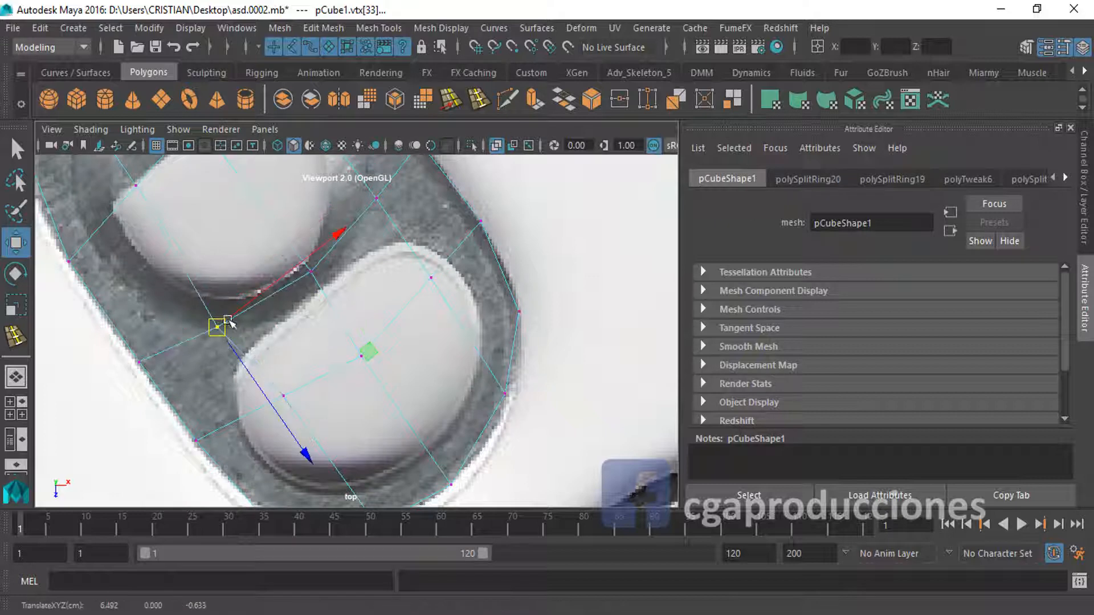
{"action": "left_click_drag", "start_coordinate": [274, 245], "coordinate": [310, 279]}
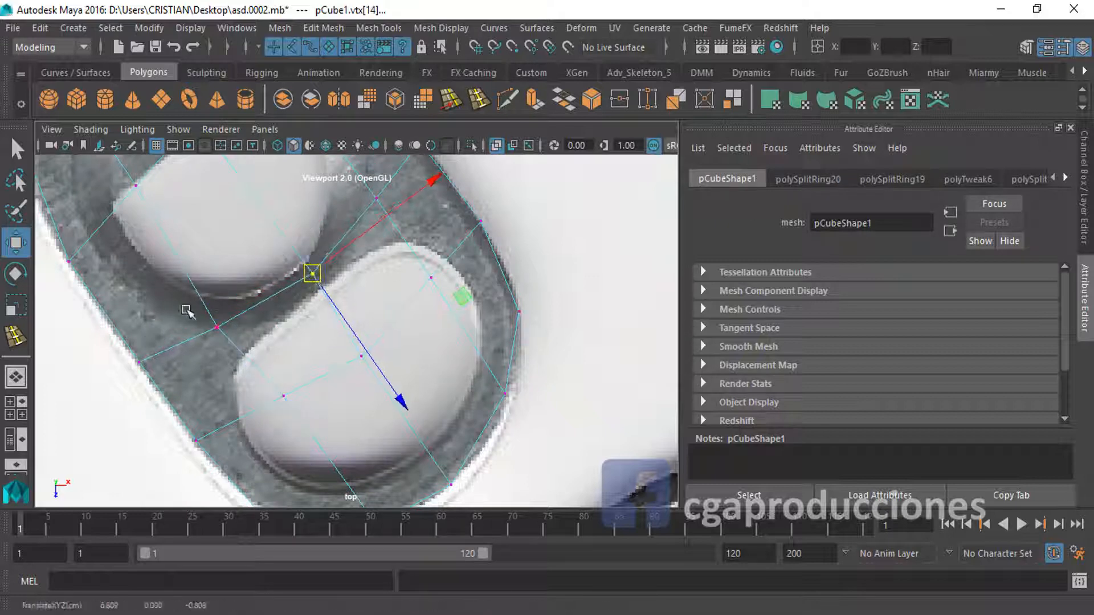
{"action": "left_click", "coordinate": [217, 328]}
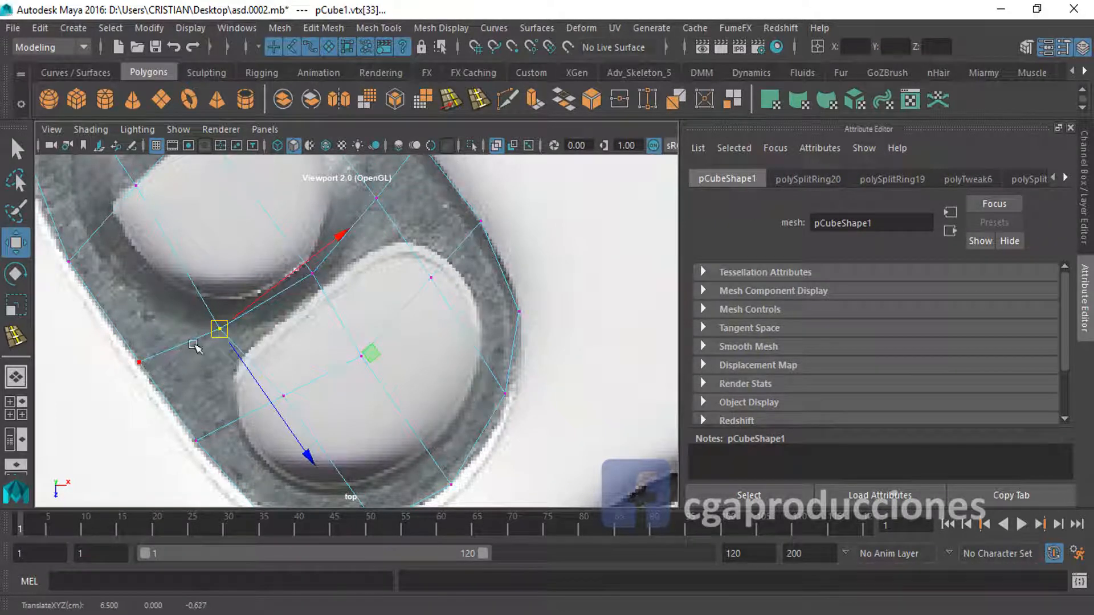
Adjust the inner vertices of the crosswise loop through the upper hole to line up with the photo's straight flap edge
{"action": "scroll", "coordinate": [196, 319], "scroll_direction": "down", "scroll_amount": 5}
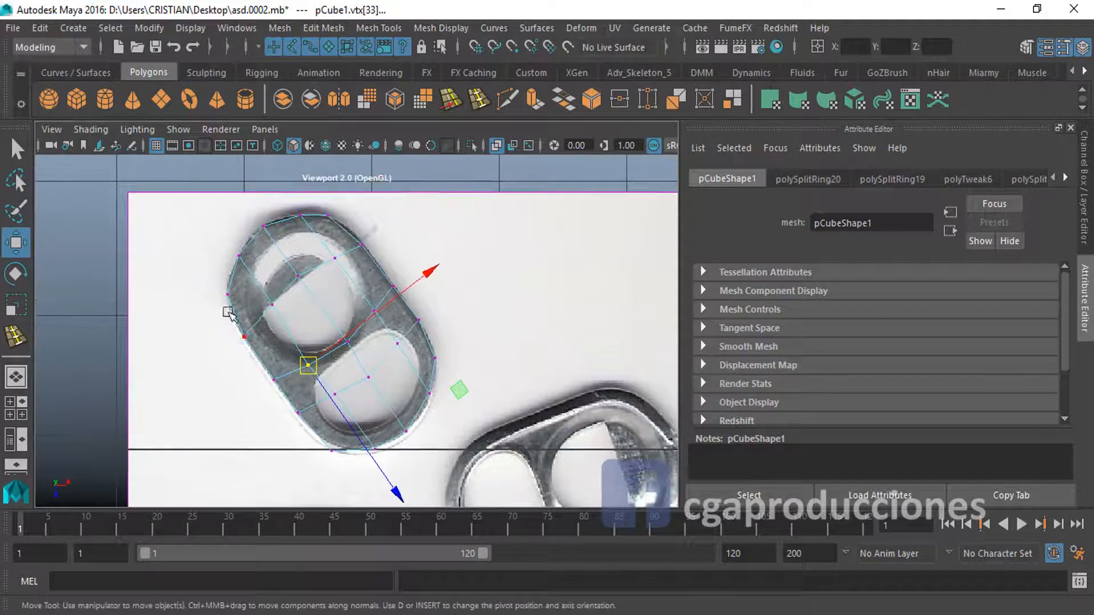
{"action": "scroll", "coordinate": [228, 312], "scroll_direction": "up", "scroll_amount": 2}
{"action": "left_click", "coordinate": [260, 307]}
{"action": "left_click_drag", "start_coordinate": [267, 265], "coordinate": [322, 242]}
{"action": "scroll", "coordinate": [278, 265], "scroll_direction": "up", "scroll_amount": 2}
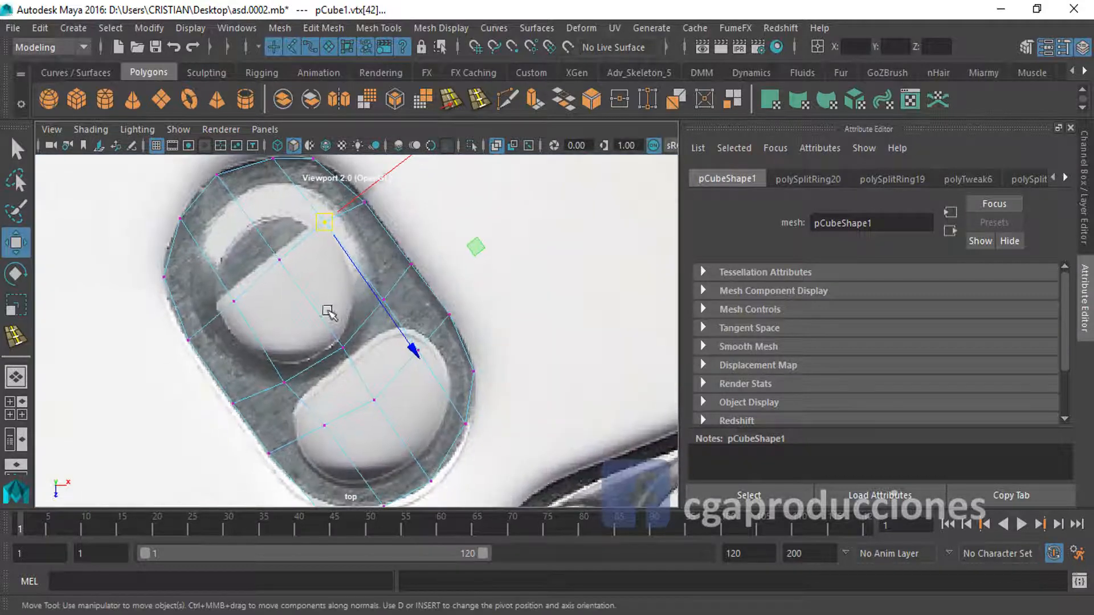
{"action": "key", "text": "q"}
{"action": "scroll", "coordinate": [212, 332], "scroll_direction": "up", "scroll_amount": 2}
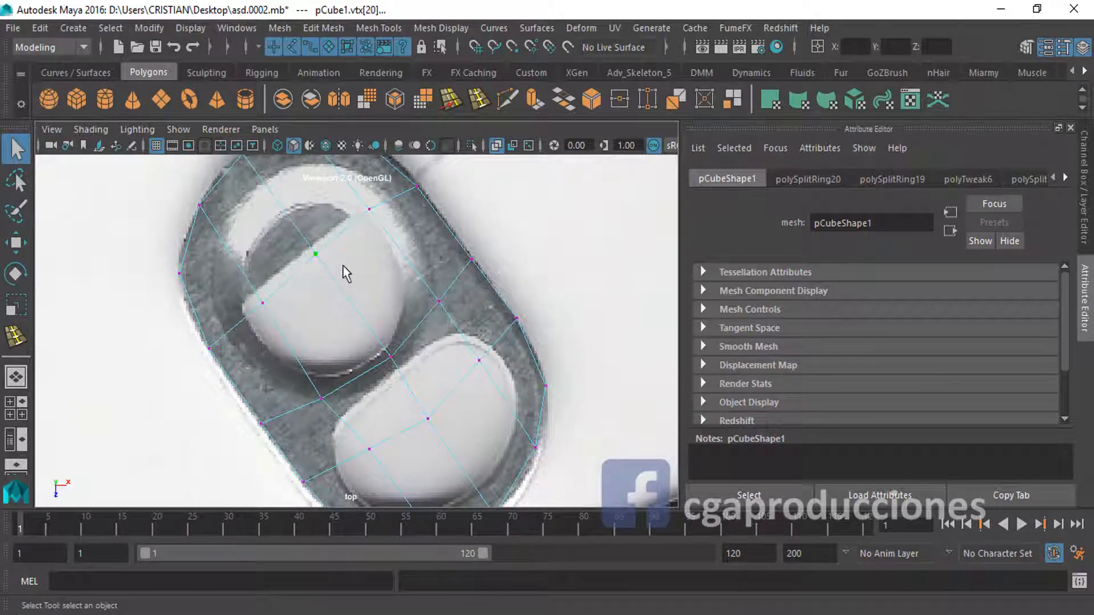
Examine how the tab's vertices line up with the photo's two holes in the perspective and top views
{"action": "scroll", "coordinate": [354, 271], "scroll_direction": "down", "scroll_amount": 5}
{"action": "scroll", "coordinate": [486, 224], "scroll_direction": "up", "scroll_amount": 2}
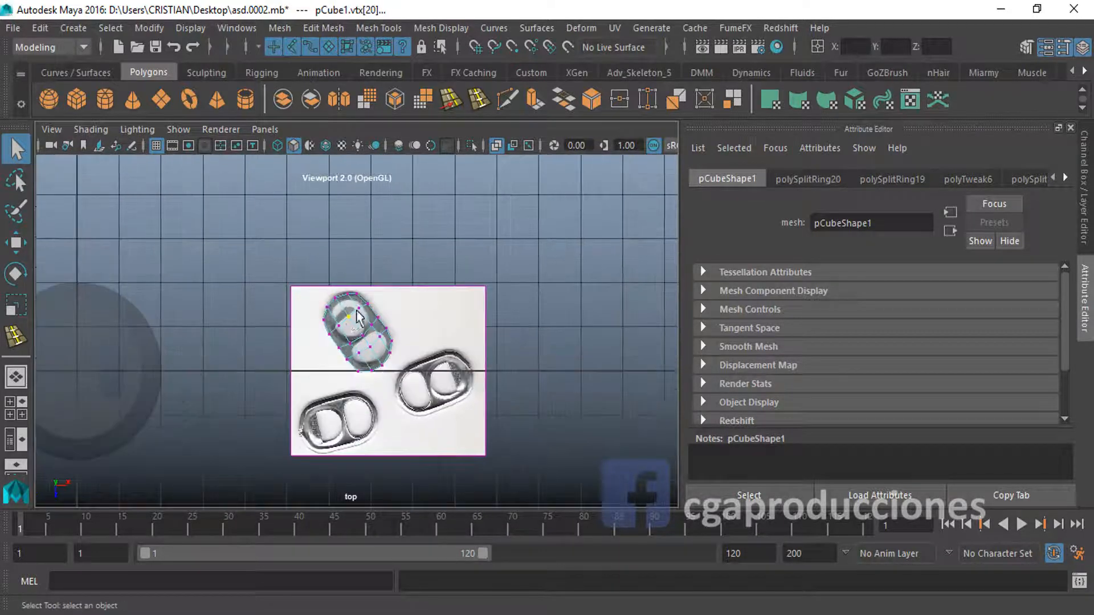
{"action": "key", "text": "space"}
{"action": "key", "text": "space"}
{"action": "scroll", "coordinate": [345, 259], "scroll_direction": "up", "scroll_amount": 2}
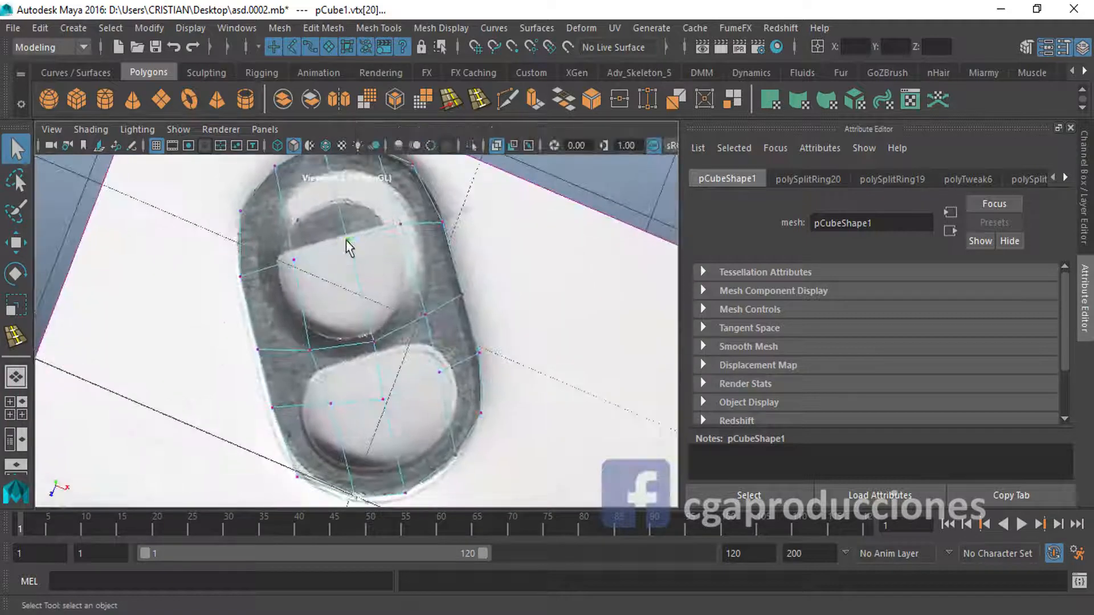
{"action": "left_click", "coordinate": [347, 240]}
{"action": "left_click_drag", "start_coordinate": [332, 299], "coordinate": [190, 297], "text": "alt"}
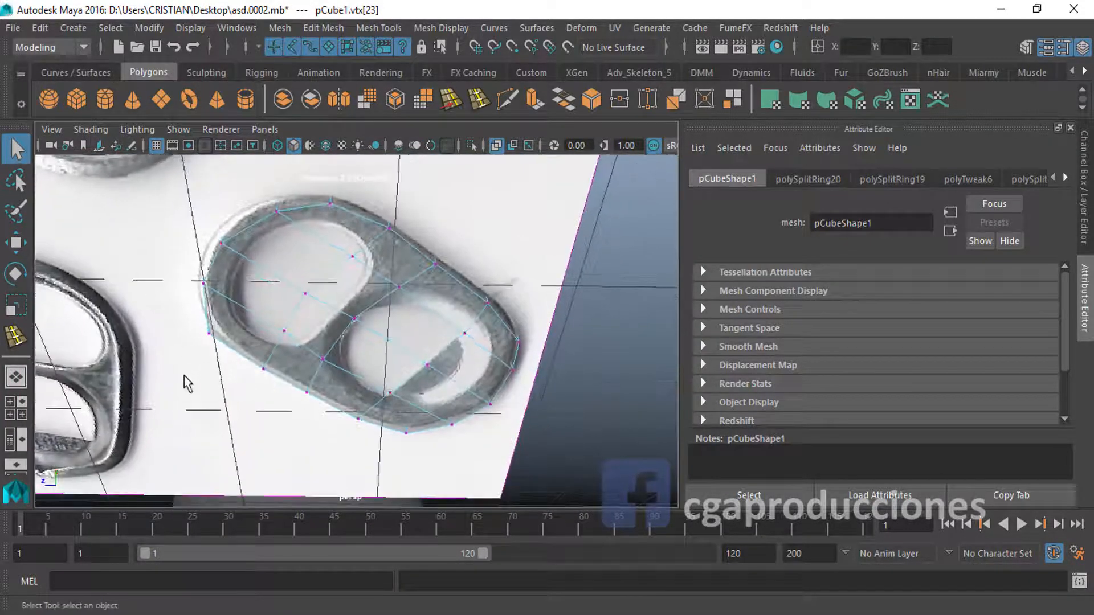
{"action": "left_click_drag", "start_coordinate": [337, 312], "coordinate": [414, 506], "text": "alt"}
{"action": "key", "text": "space"}
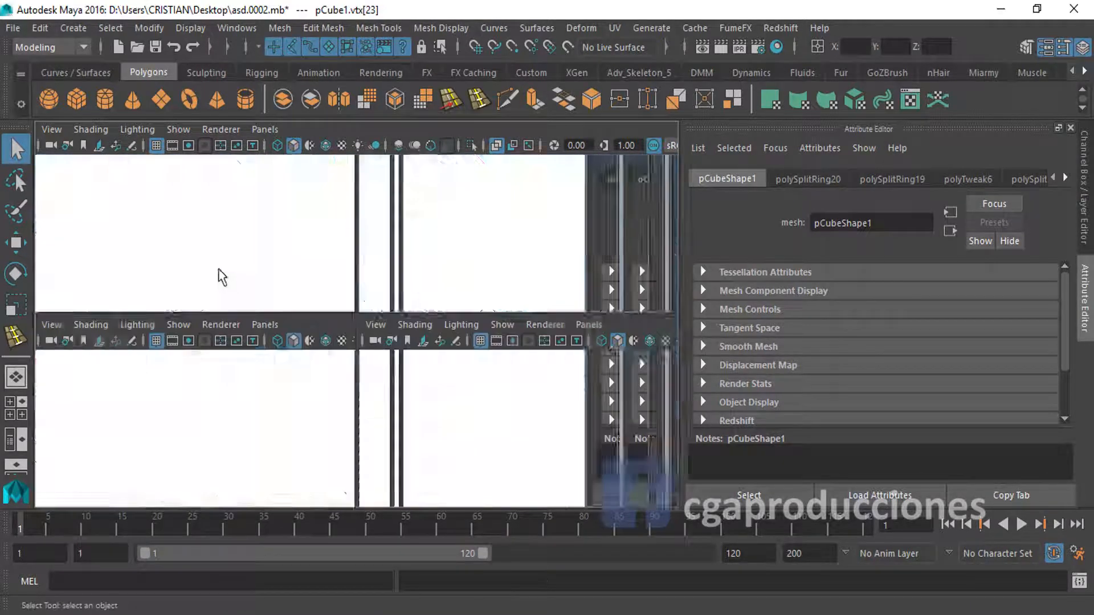
{"action": "key", "text": "space"}
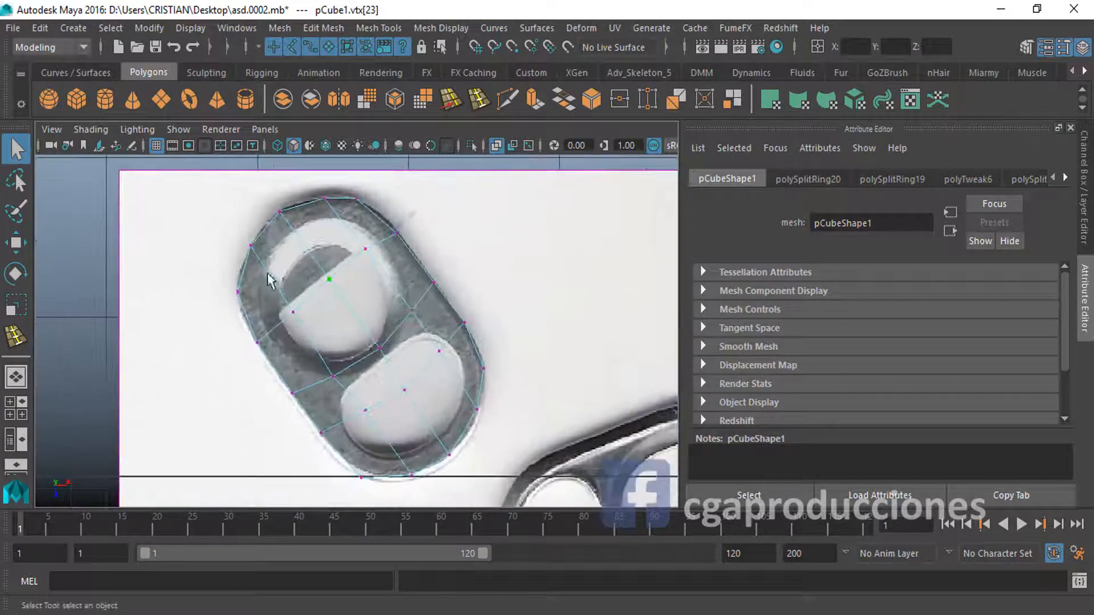
{"action": "right_click_drag", "start_coordinate": [268, 279], "coordinate": [340, 271], "text": "alt"}
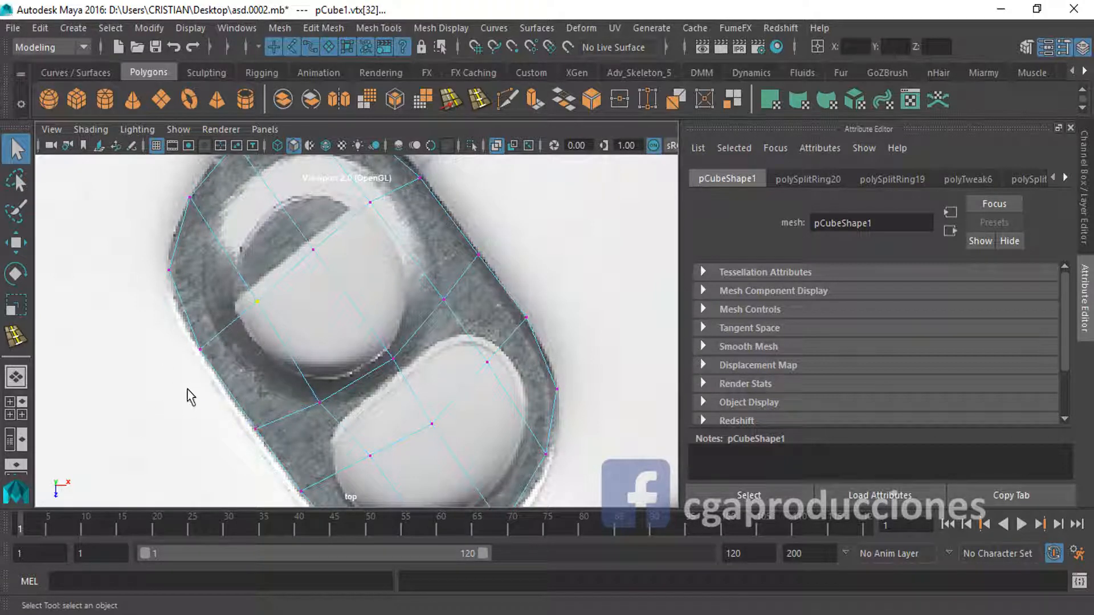
Select the tab's top faces covering the upper hole, down to the bar between the two holes
{"action": "right_click_drag", "start_coordinate": [265, 370], "coordinate": [272, 208]}
{"action": "left_click", "coordinate": [219, 268]}
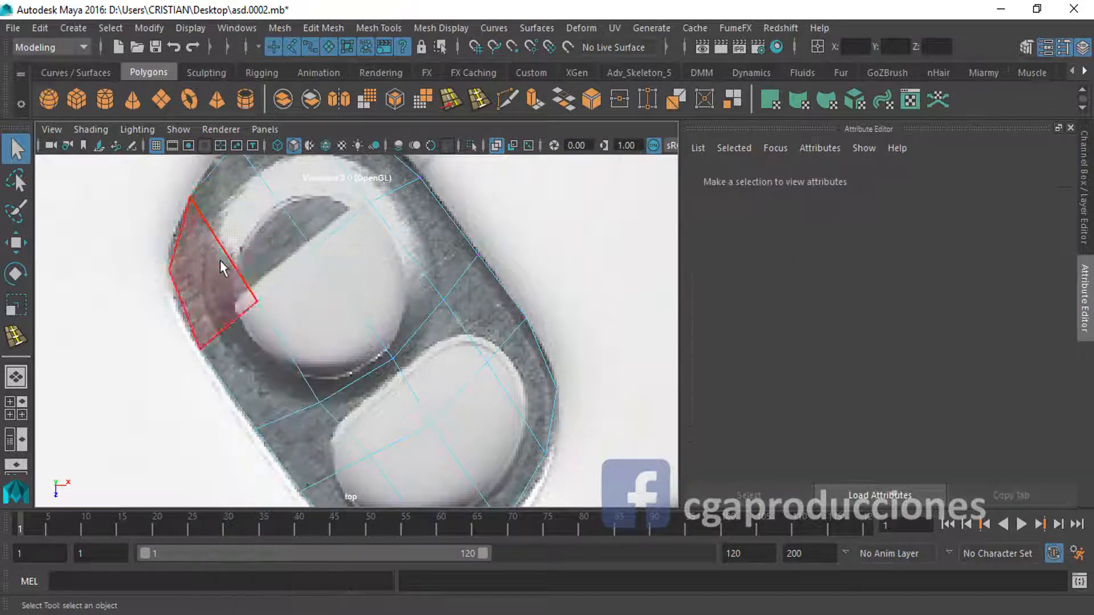
{"action": "left_click", "coordinate": [259, 227], "text": "shift"}
{"action": "left_click", "coordinate": [342, 177], "text": "shift"}
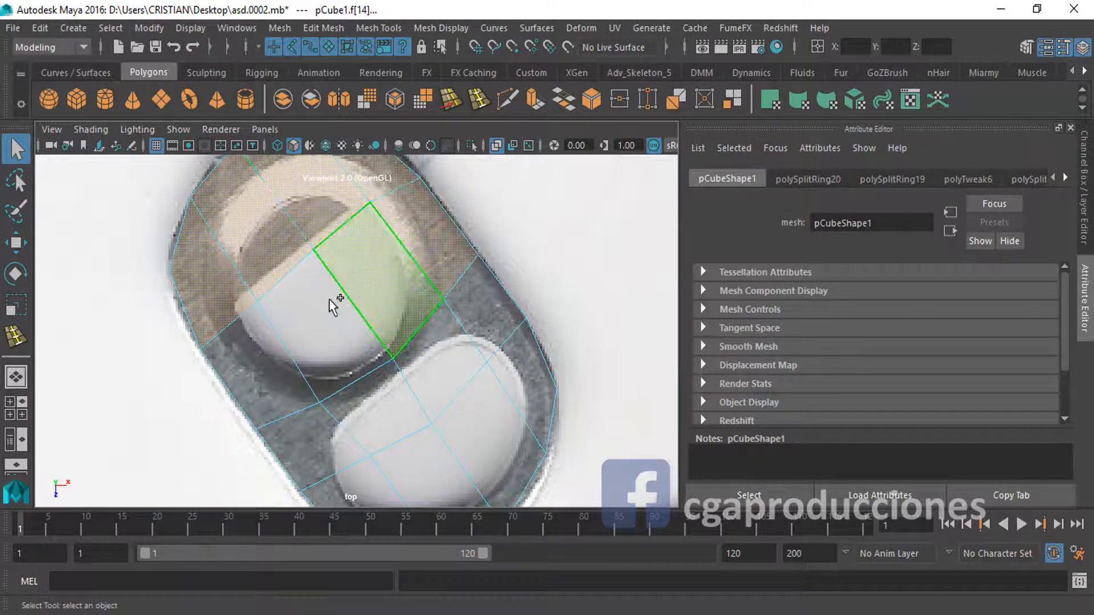
{"action": "left_click", "coordinate": [237, 347], "text": "shift"}
Add the matching faces on the tab's underside to the selection around the upper hole, and return to the top view
{"action": "key", "text": "space"}
{"action": "key", "text": "space"}
{"action": "left_click_drag", "start_coordinate": [522, 254], "coordinate": [293, 308], "text": "alt"}
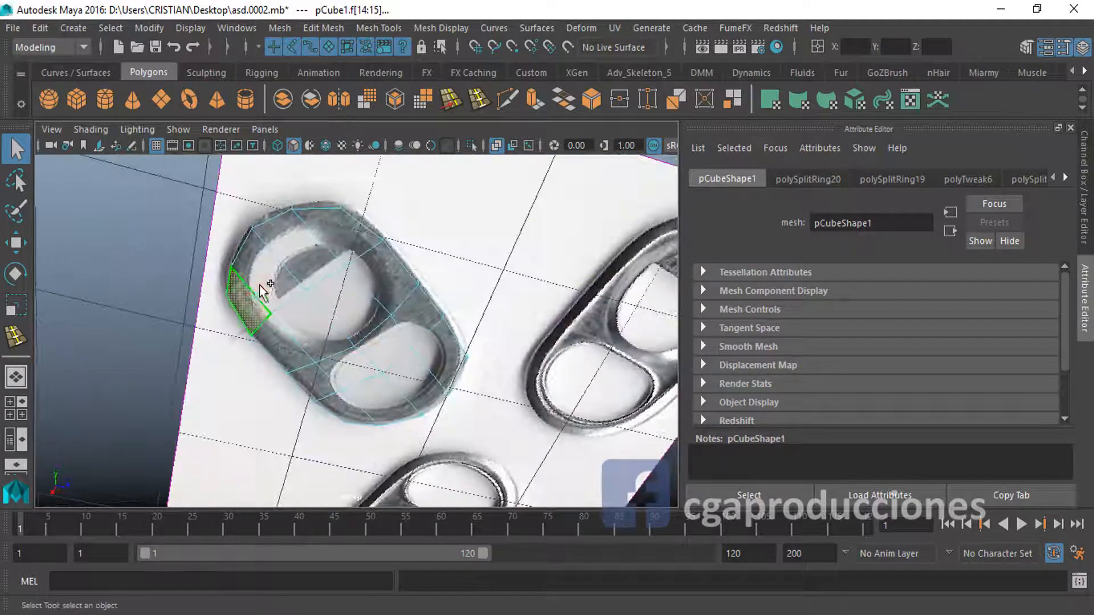
{"action": "left_click", "coordinate": [302, 254], "text": "shift"}
{"action": "left_click", "coordinate": [367, 276], "text": "shift"}
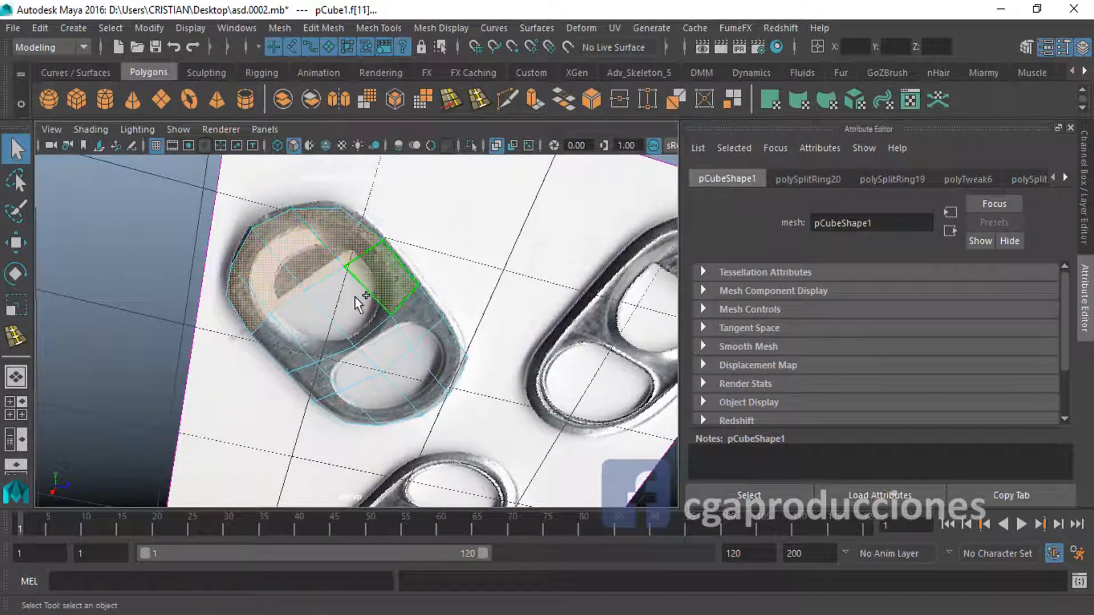
{"action": "left_click", "coordinate": [315, 314], "text": "shift"}
{"action": "left_click_drag", "start_coordinate": [270, 350], "coordinate": [339, 355], "text": "alt"}
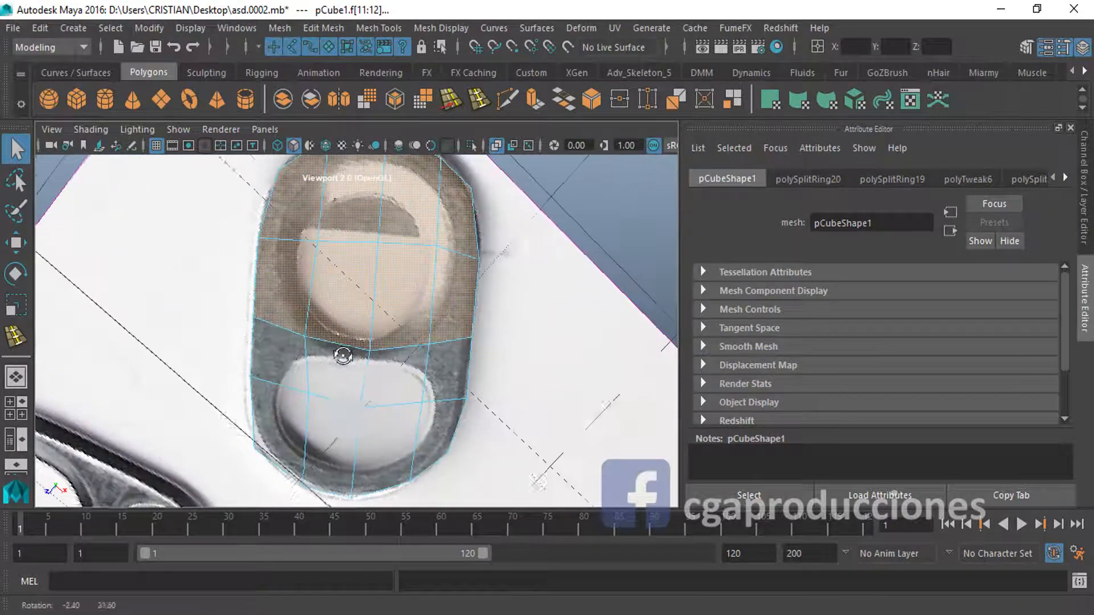
{"action": "key", "text": "space"}
{"action": "key", "text": "space"}
{"action": "right_click_drag", "start_coordinate": [154, 249], "coordinate": [357, 320], "text": "alt"}
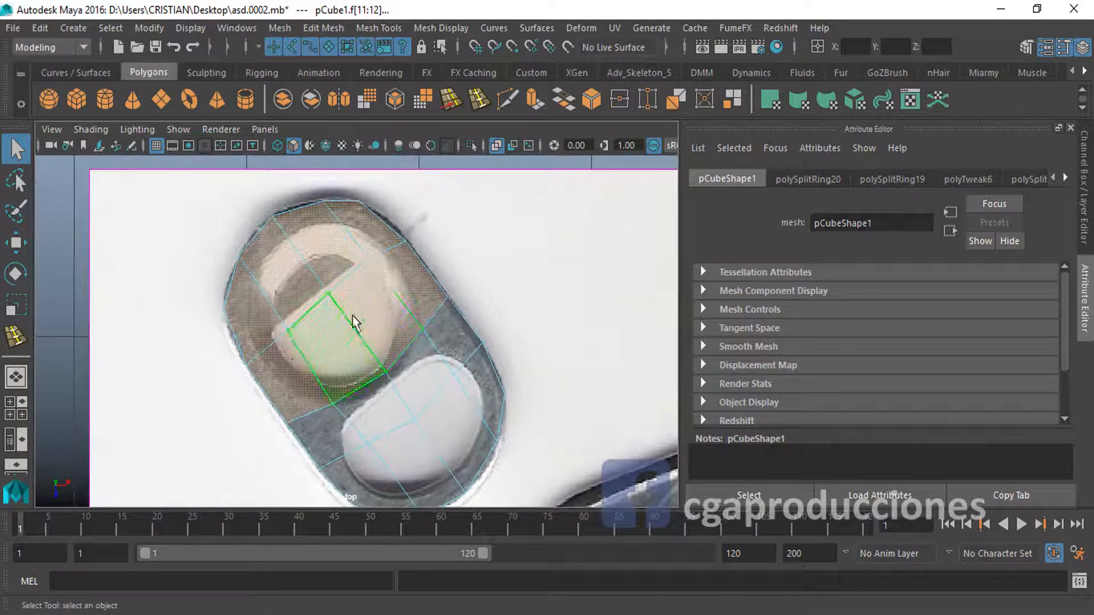
Extrude the selected faces over the upper hole and scale them slightly inward to form a rim on the tab
{"action": "left_click", "coordinate": [529, 106]}
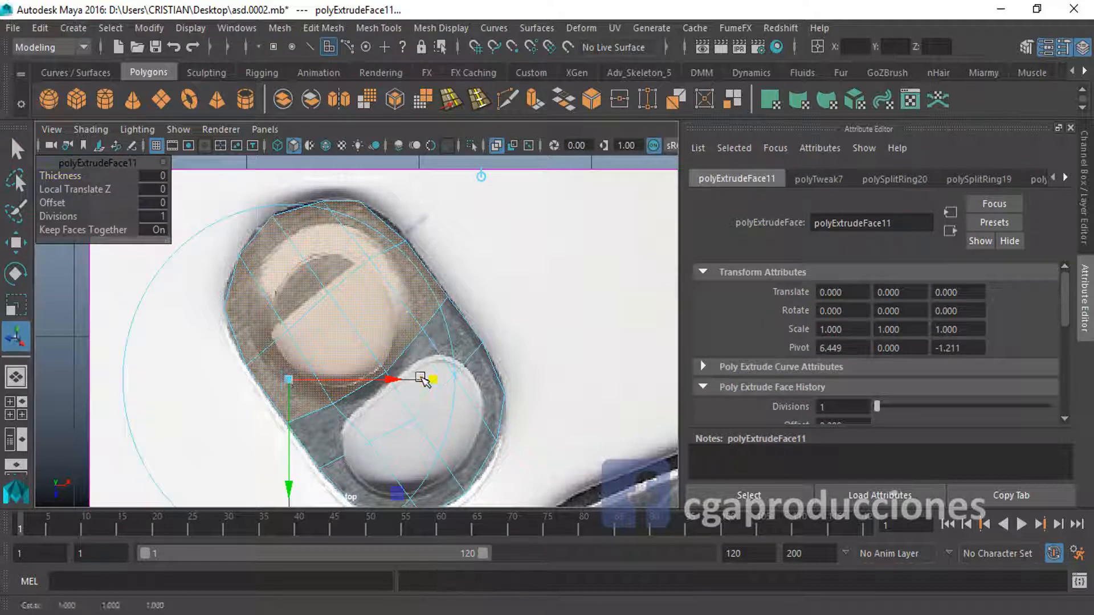
{"action": "left_click_drag", "start_coordinate": [289, 380], "coordinate": [267, 393]}
{"action": "scroll", "coordinate": [273, 267], "scroll_direction": "up", "scroll_amount": 3}
{"action": "key", "text": "q"}
Move the extruded rim's outer-left and upper vertices onto the inner edge of the photo's metal ring
{"action": "right_click_drag", "start_coordinate": [275, 163], "coordinate": [205, 163]}
{"action": "middle_click_drag", "start_coordinate": [180, 220], "coordinate": [264, 243], "text": "alt"}
{"action": "right_click_drag", "start_coordinate": [256, 318], "coordinate": [228, 266]}
{"action": "left_click", "coordinate": [278, 310]}
{"action": "key", "text": "w"}
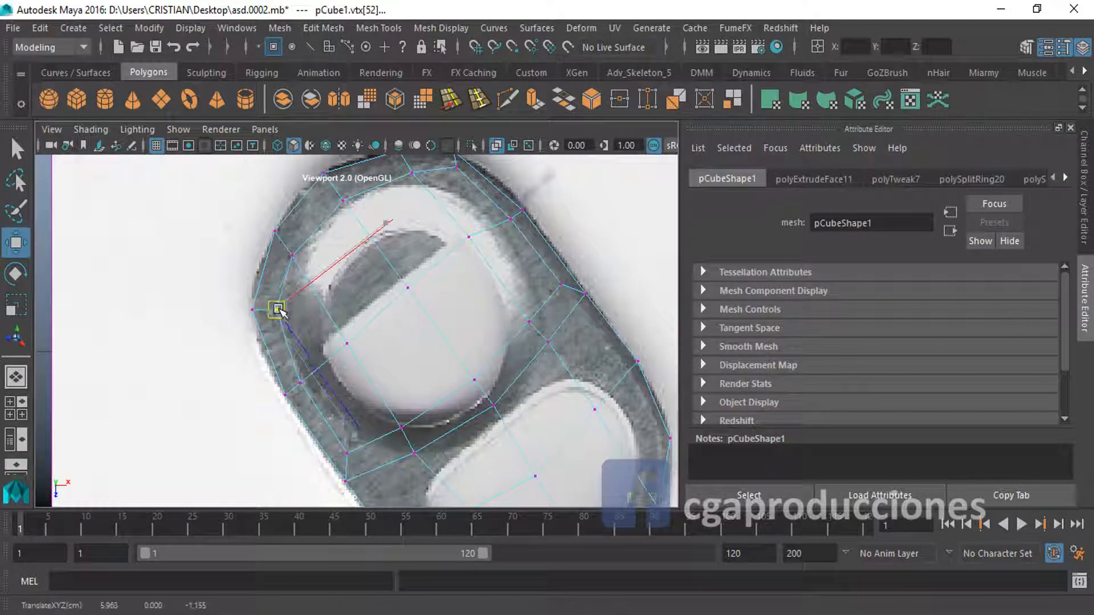
{"action": "left_click_drag", "start_coordinate": [277, 310], "coordinate": [286, 308]}
{"action": "left_click", "coordinate": [293, 256]}
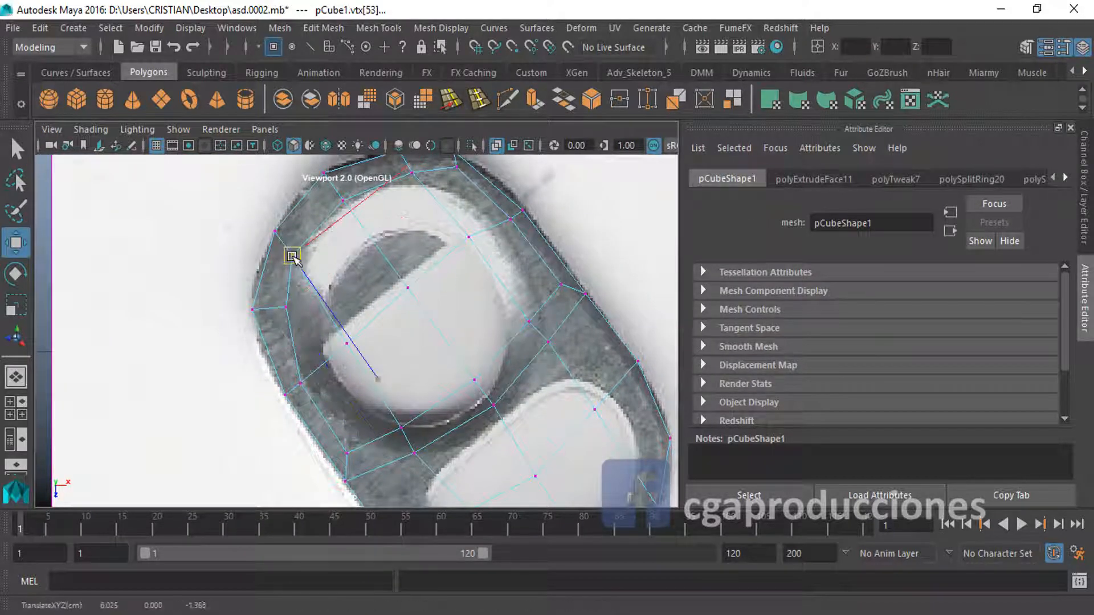
{"action": "middle_click_drag", "start_coordinate": [292, 258], "coordinate": [277, 284], "text": "alt"}
{"action": "left_click", "coordinate": [328, 226]}
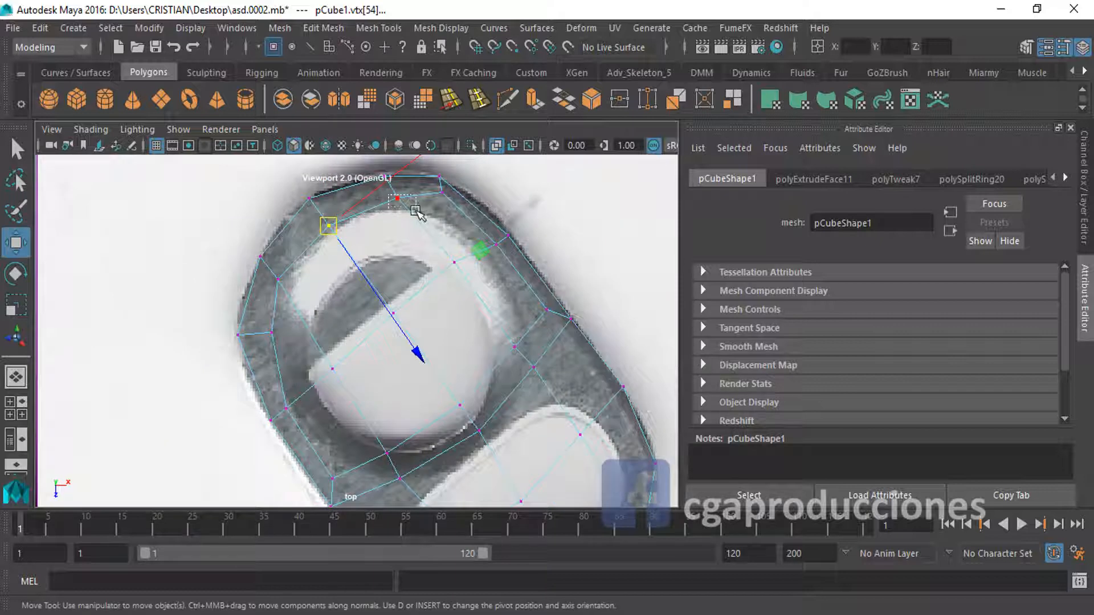
{"action": "left_click_drag", "start_coordinate": [416, 211], "coordinate": [488, 258]}
{"action": "left_click", "coordinate": [372, 192]}
Adjust the remaining rim vertices on the right and lower sides to follow the photo's rounded upper hole
{"action": "key", "text": "q"}
{"action": "key", "text": "w"}
{"action": "key", "text": "q"}
{"action": "key", "text": "w"}
{"action": "key", "text": "q"}
{"action": "mouse_move", "coordinate": [531, 299]}
{"action": "left_mouse_down"}
{"action": "mouse_move", "coordinate": [553, 317]}
{"action": "mouse_move", "coordinate": [522, 318]}
{"action": "left_mouse_up"}
{"action": "key", "text": "w"}
{"action": "middle_click_drag", "start_coordinate": [483, 321], "coordinate": [482, 287], "text": "alt"}
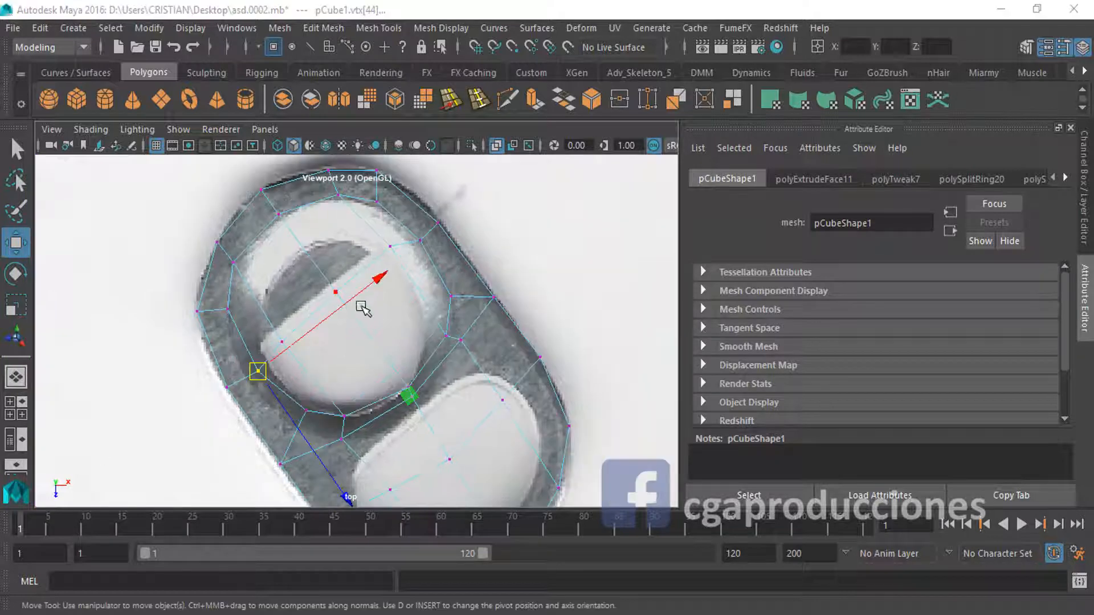
Reposition the three interior vertices of the crosswise loop inside the upper hole to even out its faces
{"action": "scroll", "coordinate": [341, 288], "scroll_direction": "up", "scroll_amount": 5}
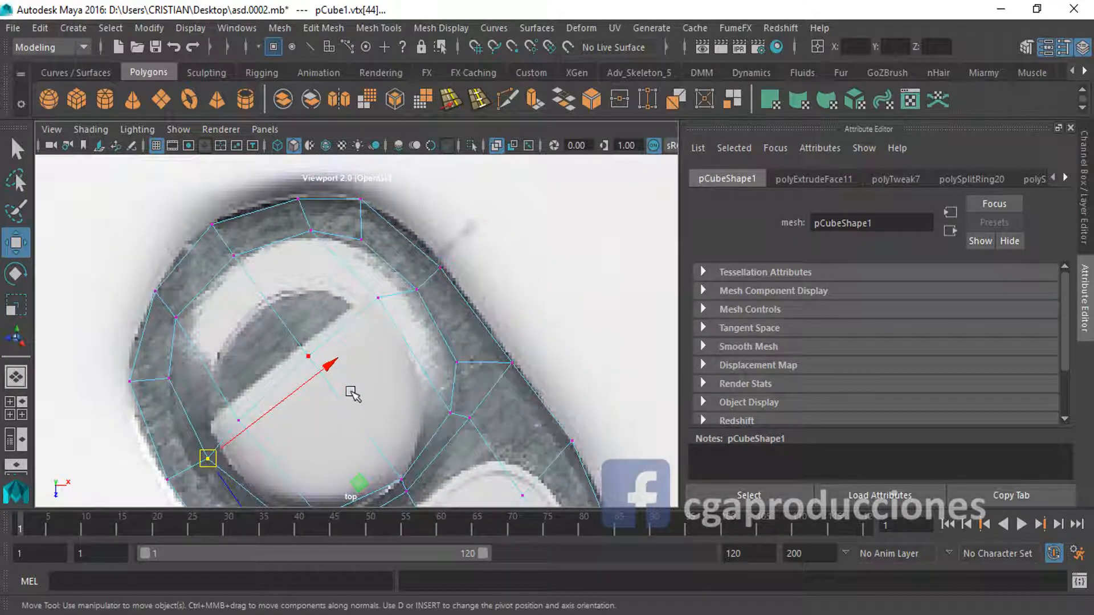
{"action": "middle_click_drag", "start_coordinate": [317, 392], "coordinate": [313, 364], "text": "alt"}
{"action": "key", "text": "q"}
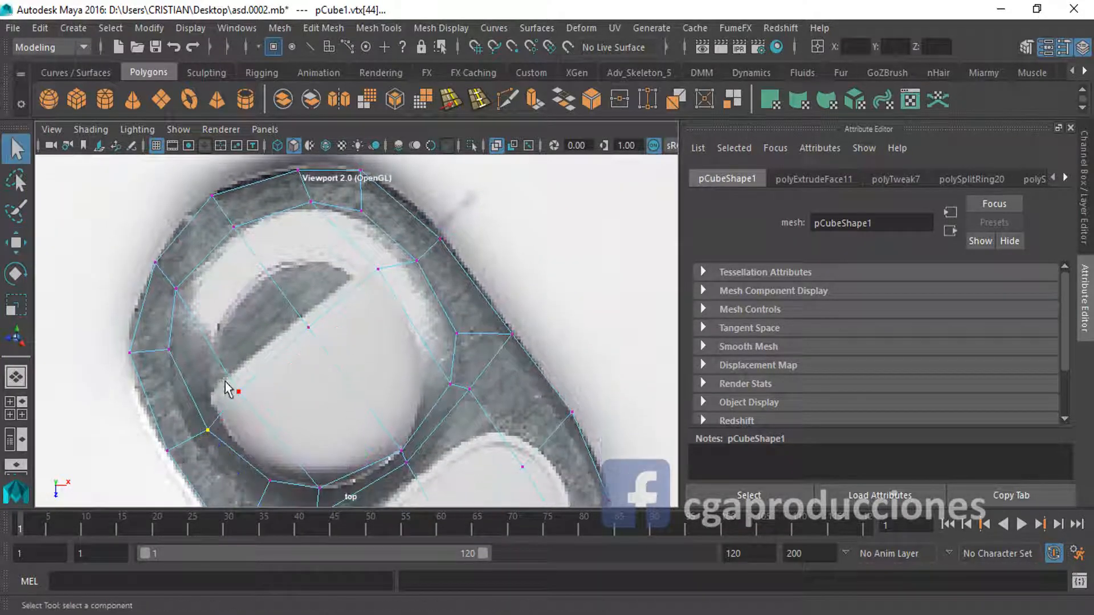
{"action": "key", "text": "w"}
{"action": "left_click_drag", "start_coordinate": [227, 381], "coordinate": [267, 405]}
{"action": "key", "text": "q"}
{"action": "mouse_move", "coordinate": [322, 352]}
{"action": "left_mouse_down"}
{"action": "mouse_move", "coordinate": [310, 332]}
{"action": "mouse_move", "coordinate": [319, 338]}
{"action": "left_mouse_up"}
{"action": "key", "text": "w"}
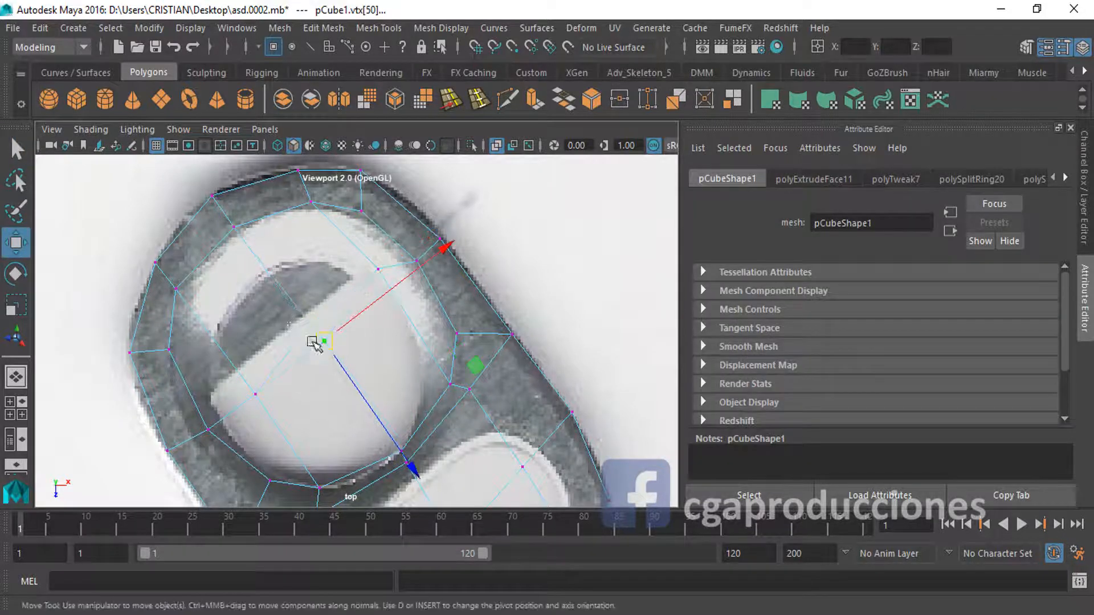
{"action": "key", "text": "q"}
{"action": "left_click_drag", "start_coordinate": [394, 289], "coordinate": [369, 263]}
{"action": "key", "text": "w"}
{"action": "left_click_drag", "start_coordinate": [377, 269], "coordinate": [382, 278]}
Select all the top faces inside the upper hole's rim in the perspective view
{"action": "key", "text": "space"}
{"action": "key", "text": "space"}
{"action": "left_click_drag", "start_coordinate": [504, 237], "coordinate": [389, 291], "text": "alt"}
{"action": "scroll", "coordinate": [388, 298], "scroll_direction": "up", "scroll_amount": 3}
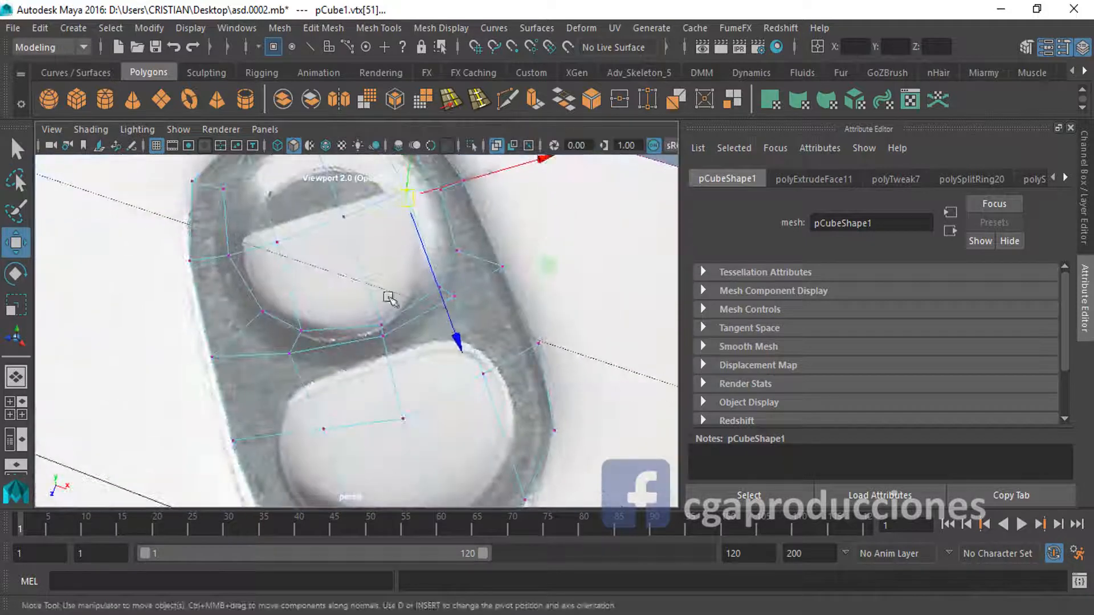
{"action": "key", "text": "q"}
{"action": "right_click_drag", "start_coordinate": [347, 163], "coordinate": [345, 207]}
{"action": "middle_click_drag", "start_coordinate": [344, 207], "coordinate": [365, 274], "text": "alt"}
{"action": "left_click", "coordinate": [282, 283]}
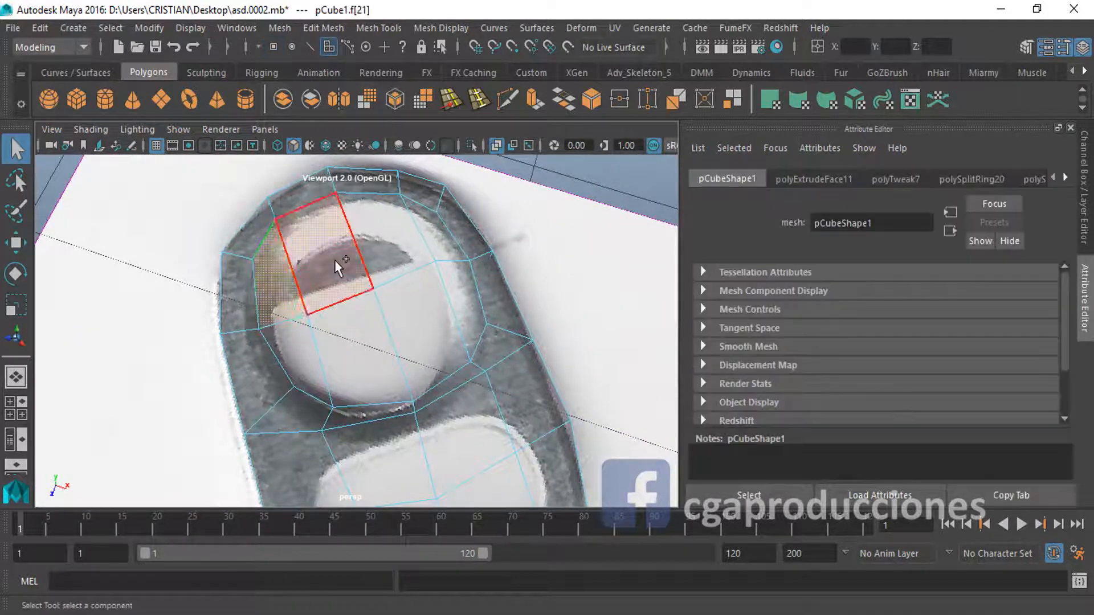
{"action": "left_click", "coordinate": [335, 261], "text": "shift"}
{"action": "left_click", "coordinate": [400, 240], "text": "shift"}
{"action": "left_click", "coordinate": [431, 239], "text": "shift"}
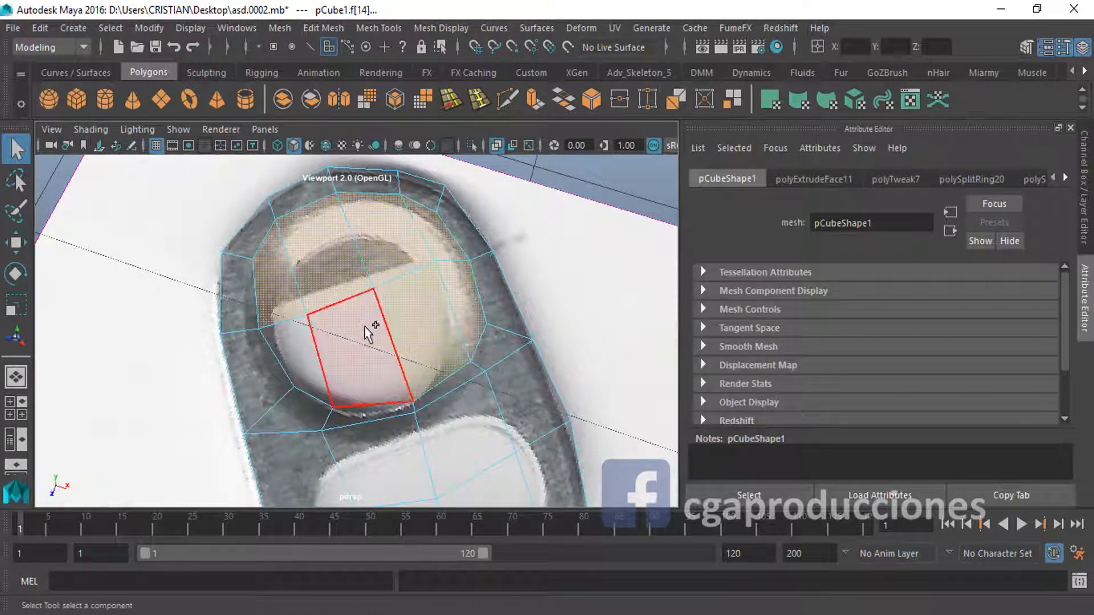
{"action": "left_click", "coordinate": [308, 342], "text": "shift"}
Add all the matching faces on the tab's underside inside the upper hole's rim to the selection
{"action": "scroll", "coordinate": [268, 334], "scroll_direction": "down", "scroll_amount": 5}
{"action": "left_click_drag", "start_coordinate": [229, 325], "coordinate": [248, 183], "text": "alt"}
{"action": "scroll", "coordinate": [268, 342], "scroll_direction": "up", "scroll_amount": 5}
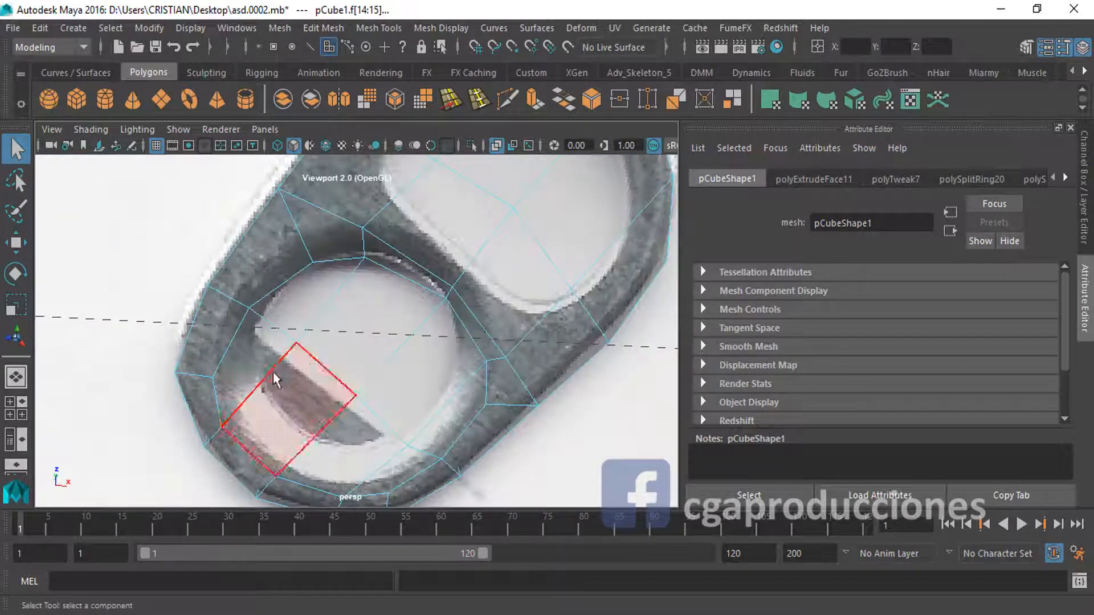
{"action": "left_click", "coordinate": [276, 339], "text": "shift"}
{"action": "left_click", "coordinate": [307, 305], "text": "shift"}
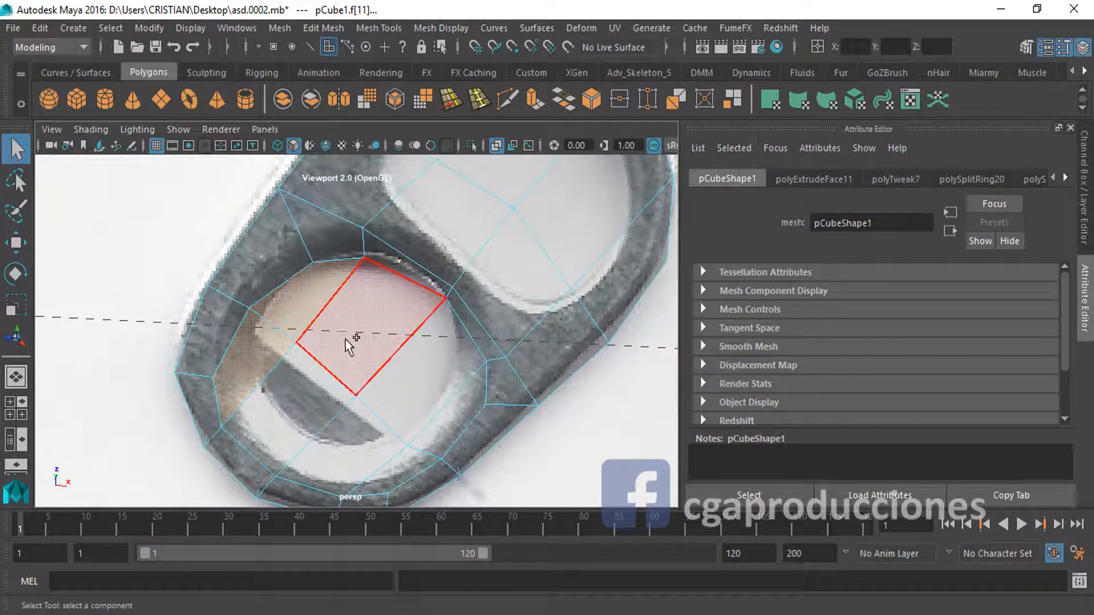
{"action": "left_click", "coordinate": [347, 341], "text": "shift"}
{"action": "left_click", "coordinate": [414, 400], "text": "shift"}
{"action": "left_click", "coordinate": [419, 447], "text": "shift"}
{"action": "left_click", "coordinate": [383, 468], "text": "shift"}
{"action": "left_click", "coordinate": [343, 452], "text": "shift"}
{"action": "left_click", "coordinate": [311, 412], "text": "shift"}
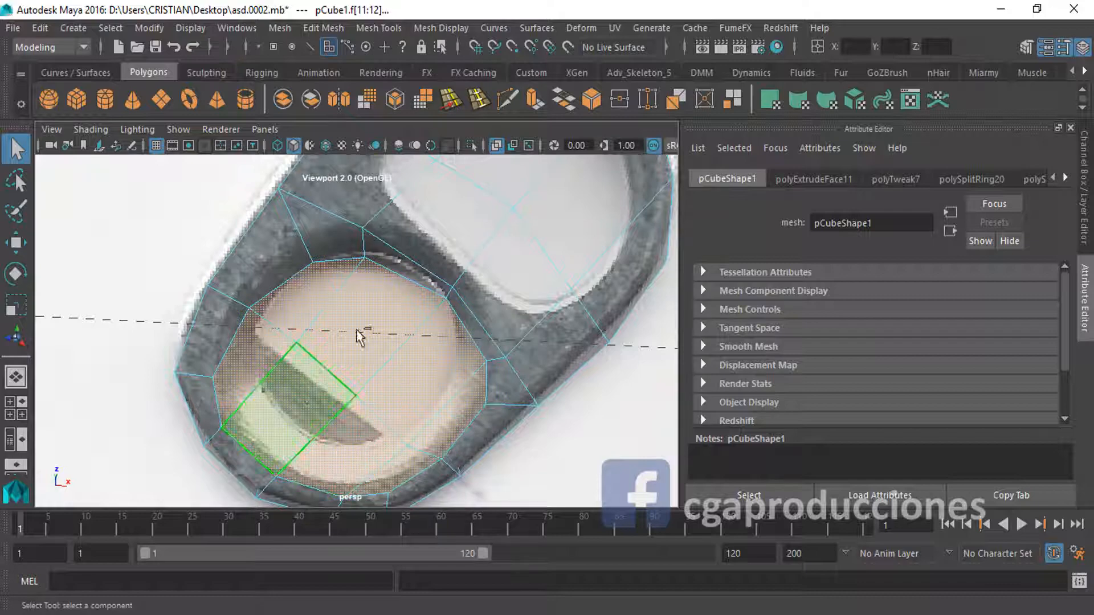
Turn off X-ray shading and extrude the selected hole faces, scaling them slightly inward for a narrow border loop
{"action": "left_click", "coordinate": [496, 147]}
{"action": "scroll", "coordinate": [371, 274], "scroll_direction": "down", "scroll_amount": 3}
{"action": "mouse_move", "coordinate": [370, 273]}
{"action": "left_mouse_down", "text": "alt"}
{"action": "mouse_move", "coordinate": [356, 391]}
{"action": "mouse_move", "coordinate": [85, 333]}
{"action": "mouse_move", "coordinate": [59, 381]}
{"action": "mouse_move", "coordinate": [6, 373]}
{"action": "left_mouse_up", "text": "alt"}
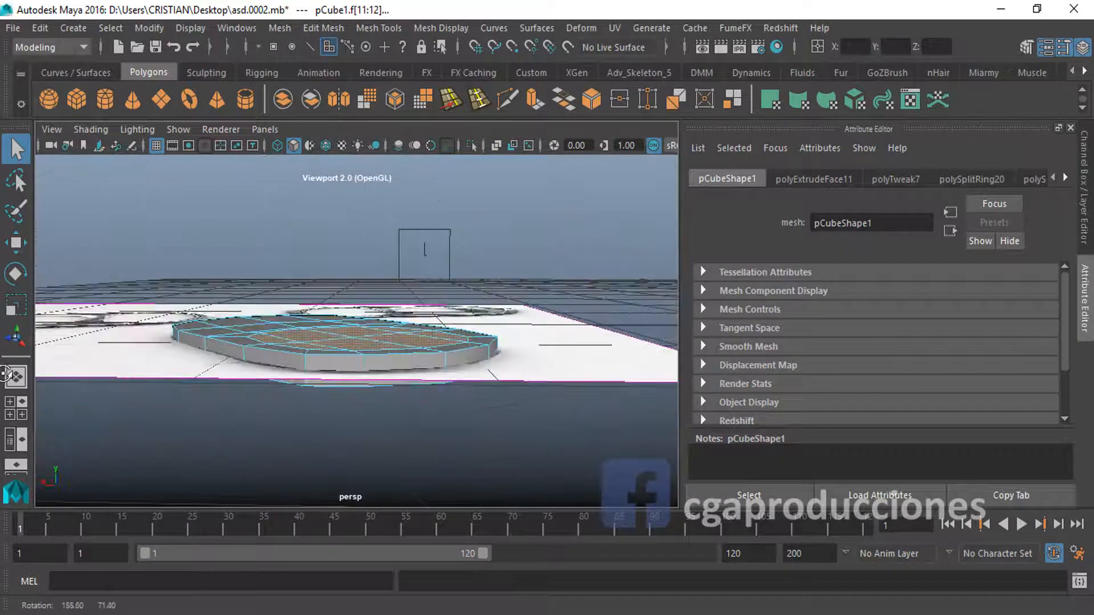
{"action": "scroll", "coordinate": [332, 402], "scroll_direction": "up", "scroll_amount": 3}
{"action": "left_click_drag", "start_coordinate": [333, 403], "coordinate": [387, 419], "text": "alt"}
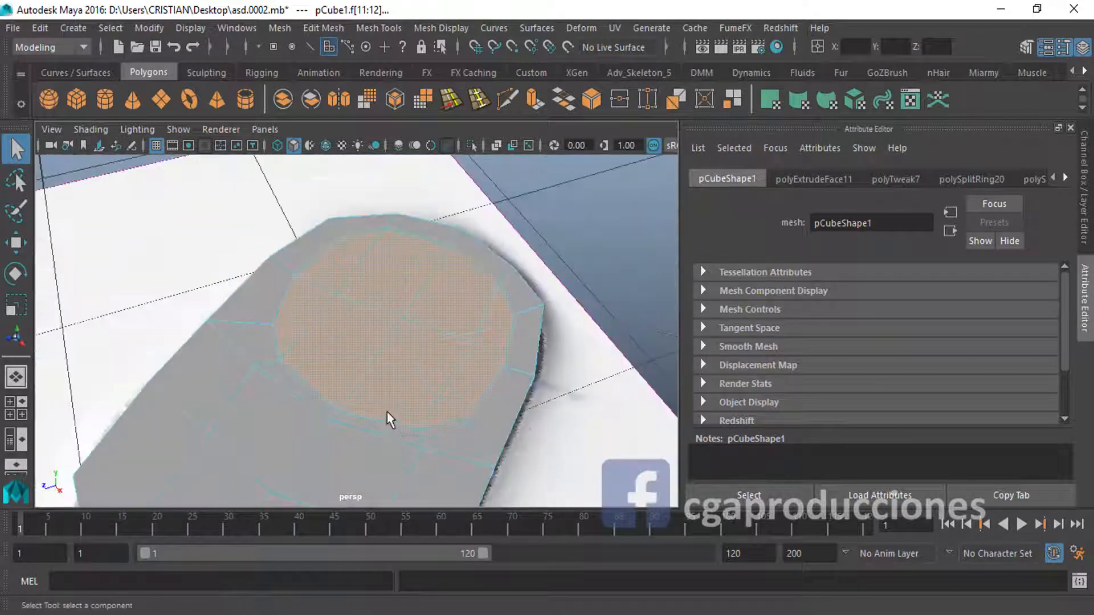
{"action": "left_click", "coordinate": [536, 102]}
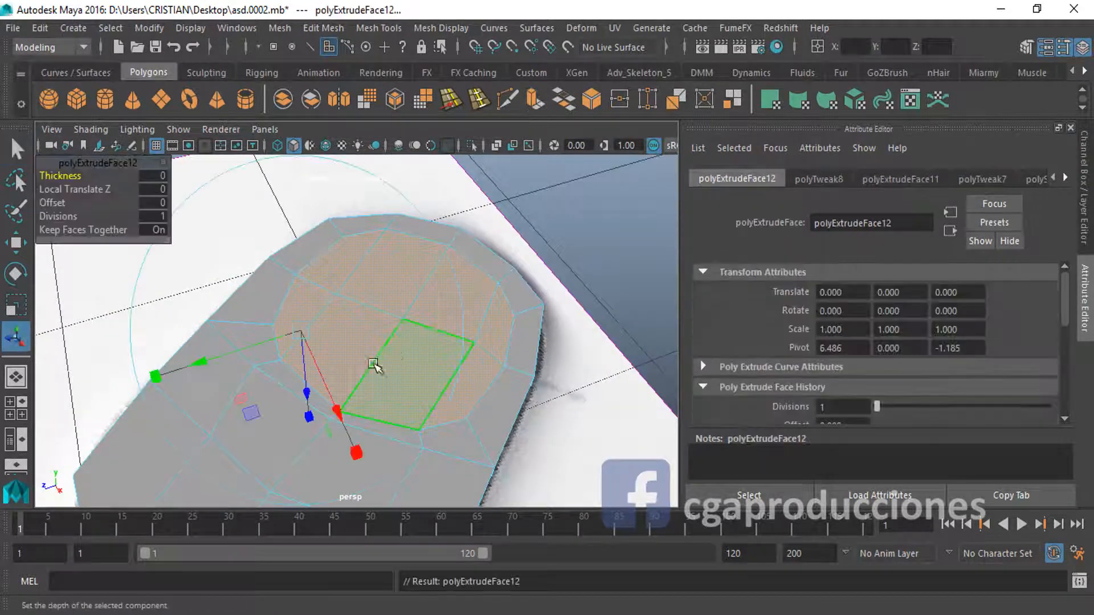
{"action": "left_click", "coordinate": [155, 376]}
{"action": "mouse_move", "coordinate": [303, 337]}
{"action": "left_mouse_down"}
{"action": "mouse_move", "coordinate": [295, 325]}
{"action": "mouse_move", "coordinate": [288, 331]}
{"action": "left_mouse_up"}
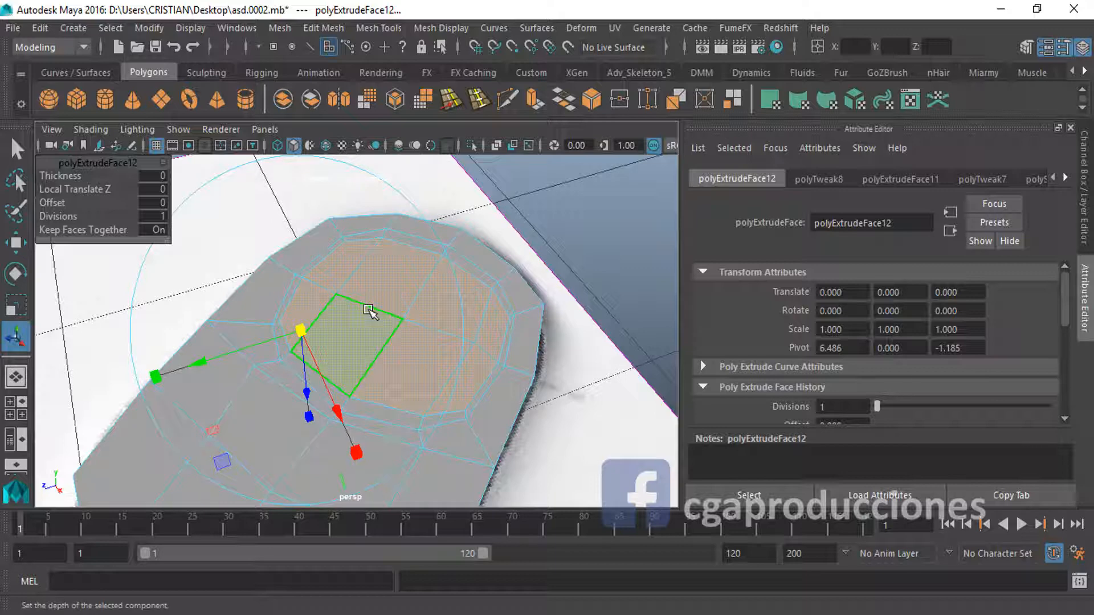
Delete the inset faces to open the upper hole, and raise the tab above the reference photo
{"action": "key", "text": "Delete"}
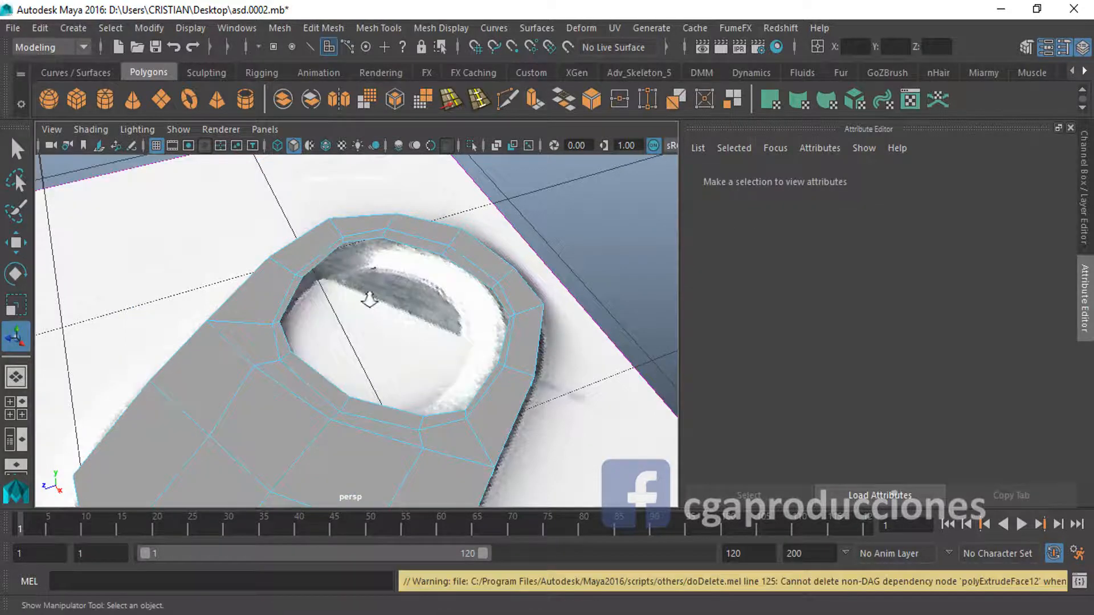
{"action": "right_click_drag", "start_coordinate": [370, 300], "coordinate": [260, 318], "text": "alt"}
{"action": "right_click_drag", "start_coordinate": [304, 393], "coordinate": [349, 359]}
{"action": "left_click", "coordinate": [350, 359]}
{"action": "key", "text": "w"}
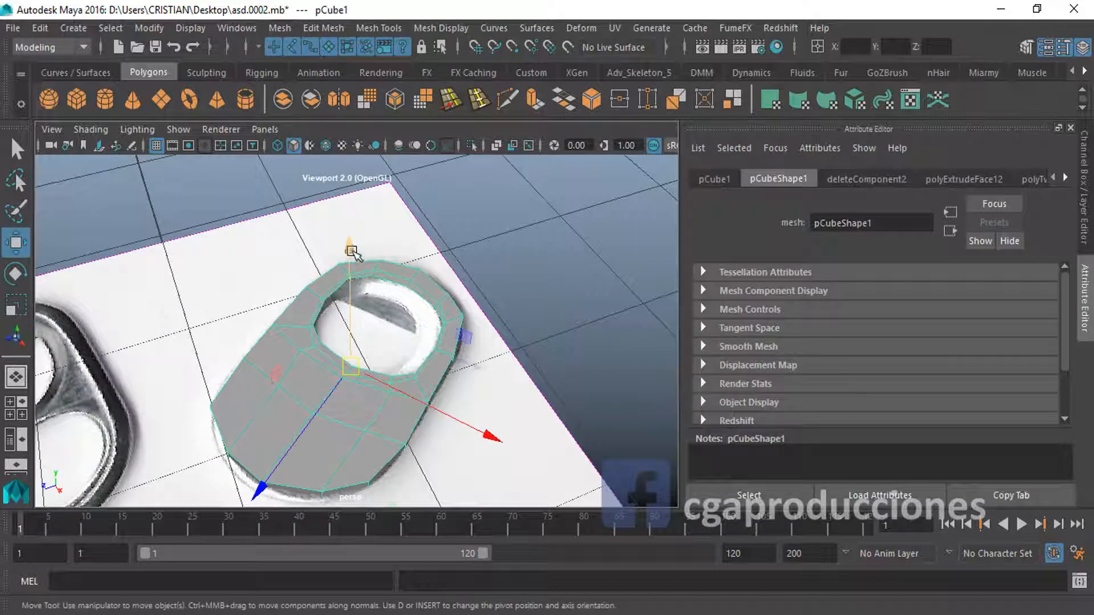
{"action": "left_click_drag", "start_coordinate": [352, 251], "coordinate": [349, 166]}
{"action": "left_click", "coordinate": [488, 192]}
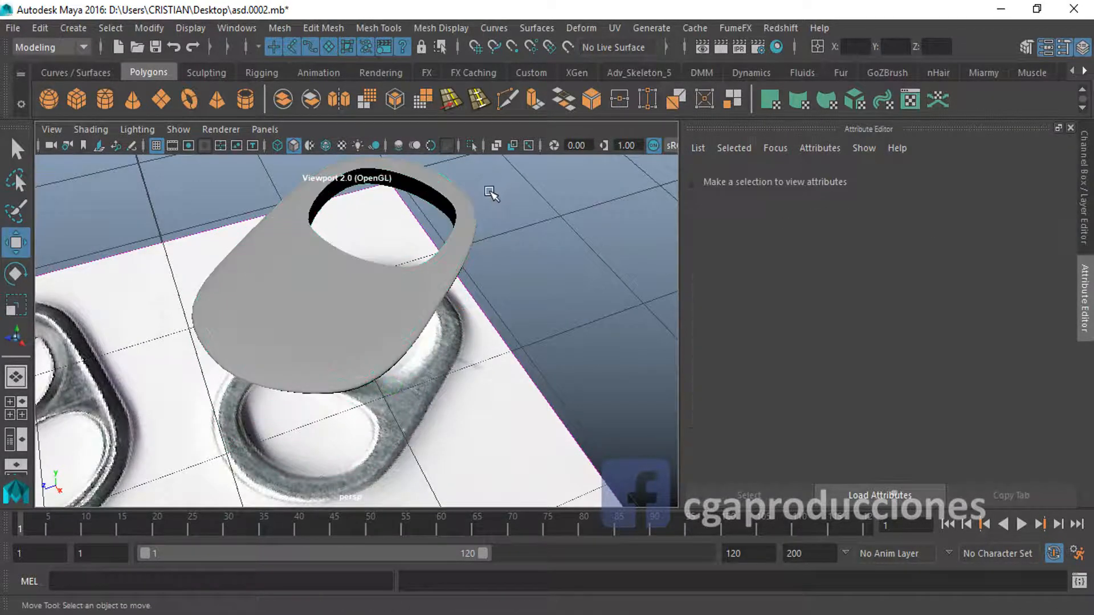
Select the open border edge loops of the upper hole on both the tab's top and underside
{"action": "left_click_drag", "start_coordinate": [414, 202], "coordinate": [312, 185], "text": "alt"}
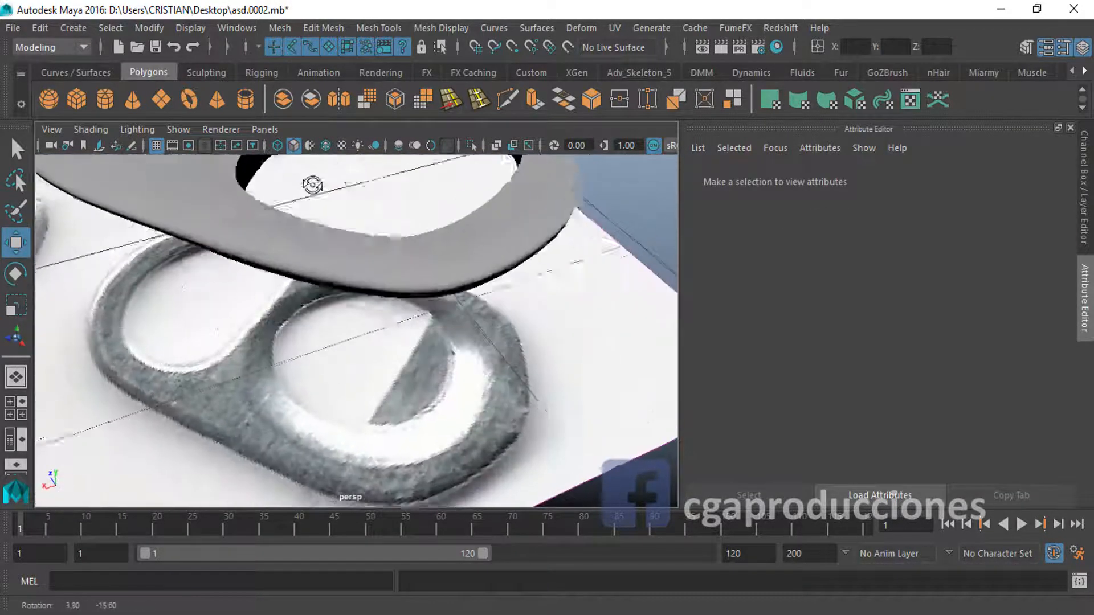
{"action": "middle_click_drag", "start_coordinate": [312, 186], "coordinate": [347, 374], "text": "alt"}
{"action": "left_click_drag", "start_coordinate": [347, 374], "coordinate": [273, 376], "text": "alt"}
{"action": "left_click", "coordinate": [431, 333]}
{"action": "right_click_drag", "start_coordinate": [273, 374], "coordinate": [434, 378], "text": "alt"}
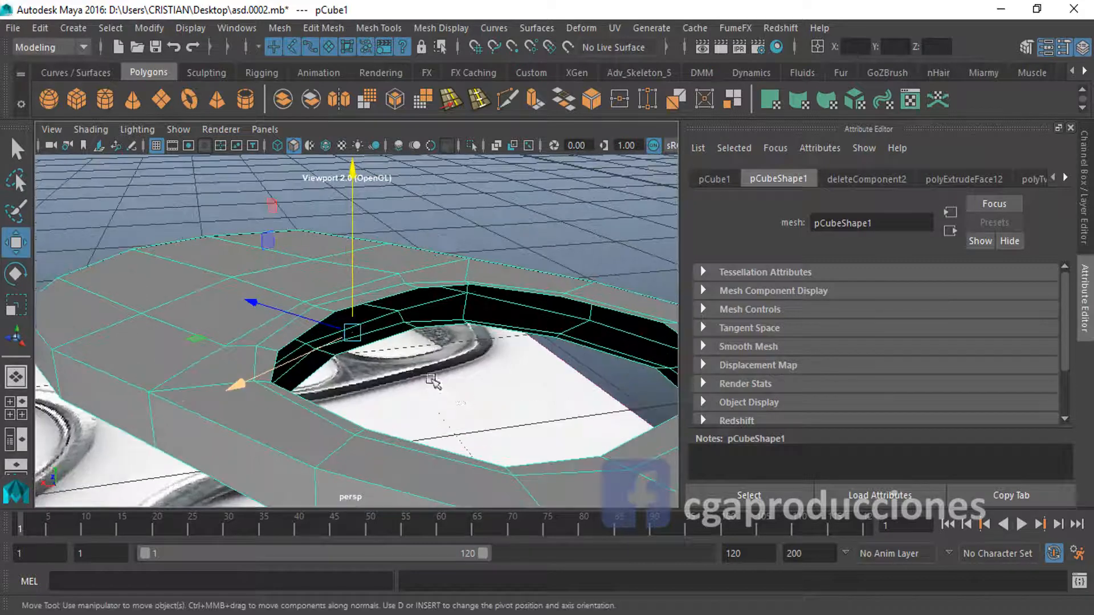
{"action": "left_click_drag", "start_coordinate": [435, 378], "coordinate": [445, 359], "text": "alt"}
{"action": "middle_click_drag", "start_coordinate": [427, 342], "coordinate": [318, 383], "text": "alt"}
{"action": "right_click_drag", "start_coordinate": [359, 268], "coordinate": [358, 131]}
{"action": "right_click_drag", "start_coordinate": [306, 226], "coordinate": [403, 260], "text": "alt"}
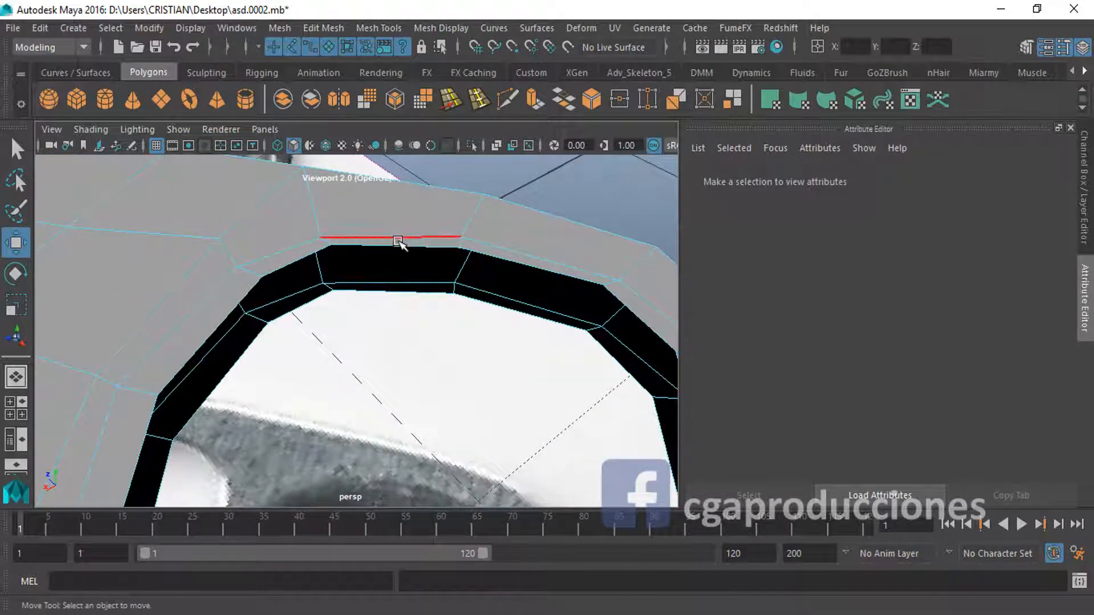
{"action": "left_click", "coordinate": [398, 242]}
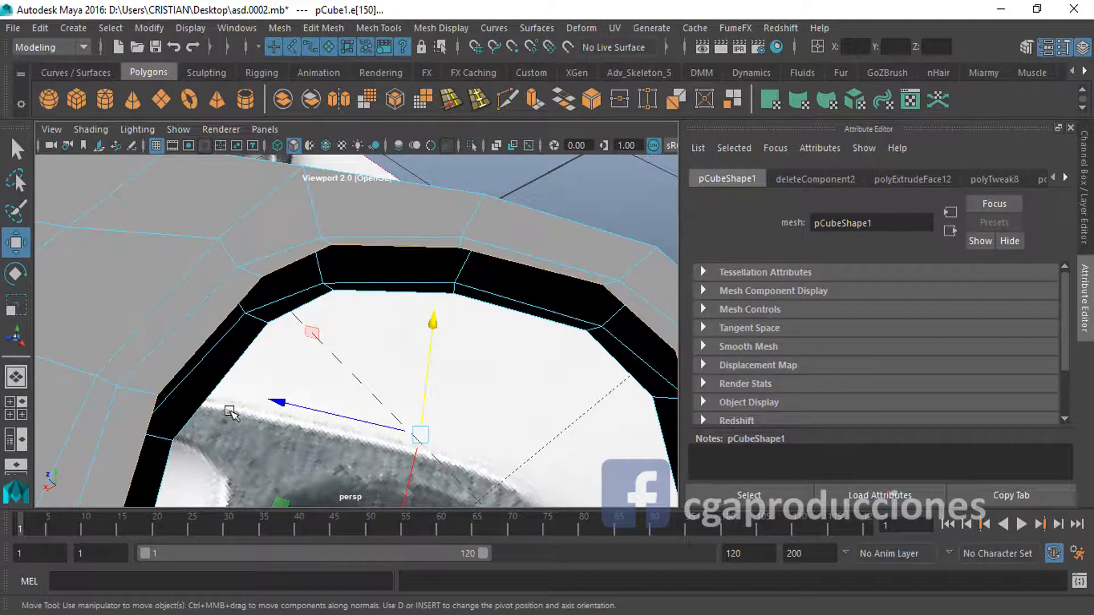
{"action": "left_click", "coordinate": [228, 373]}
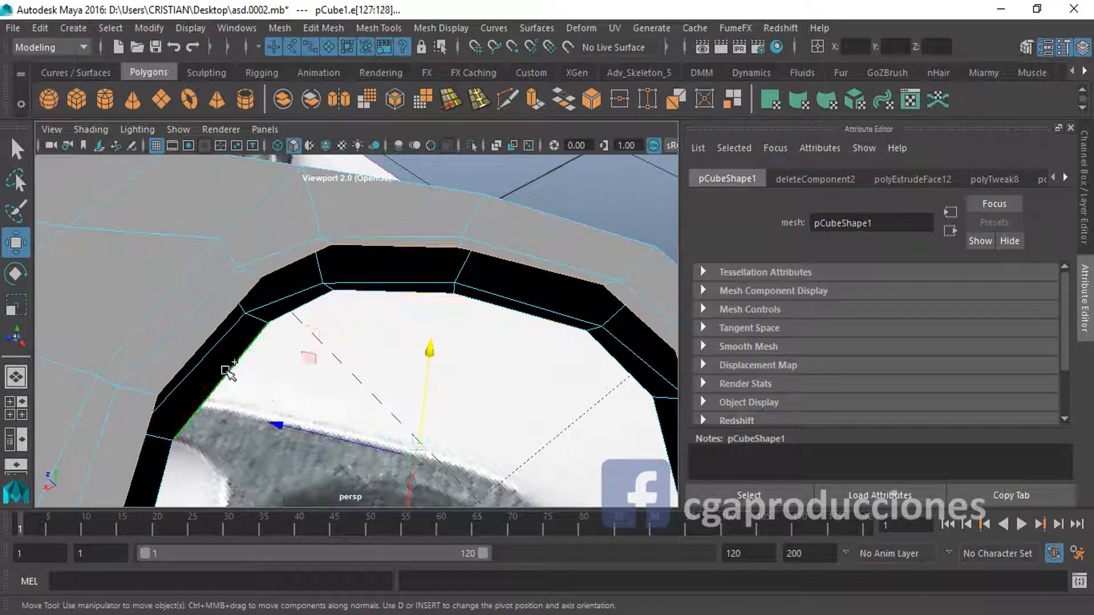
{"action": "key", "text": "3"}
{"action": "key", "text": "1"}
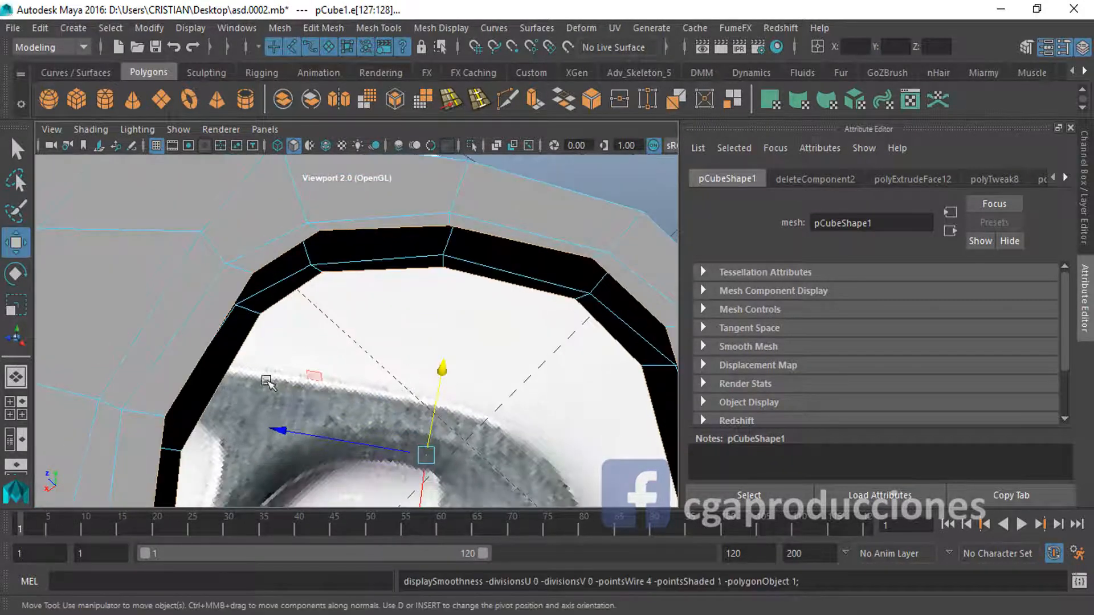
Try to bridge the two complete border loops with a linear path and 1 division, and inspect the hole's inner wall
{"action": "left_click", "coordinate": [310, 30]}
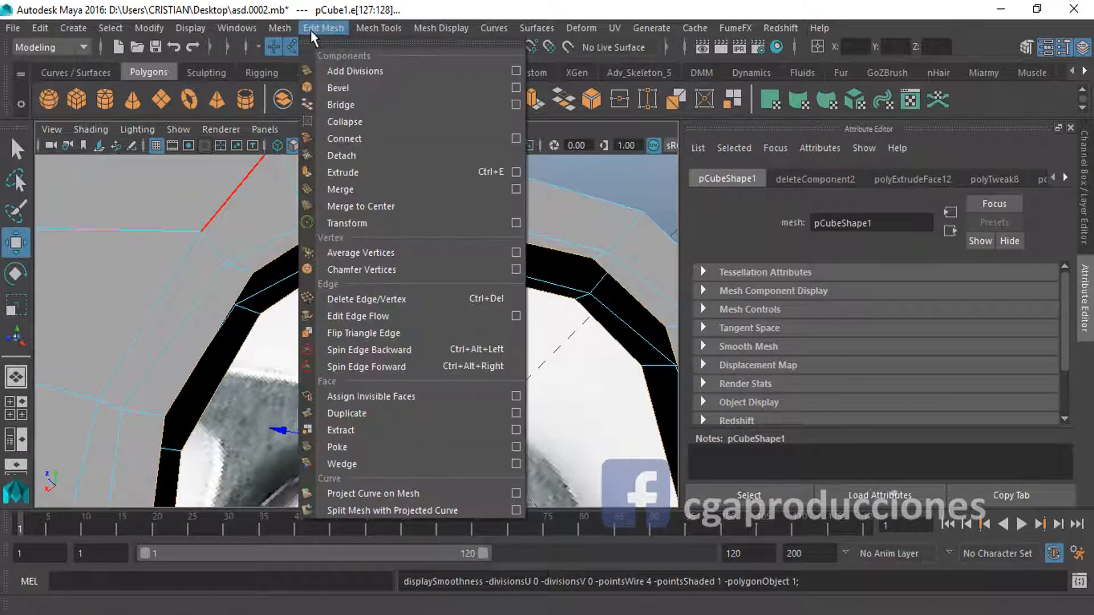
{"action": "left_click", "coordinate": [515, 108]}
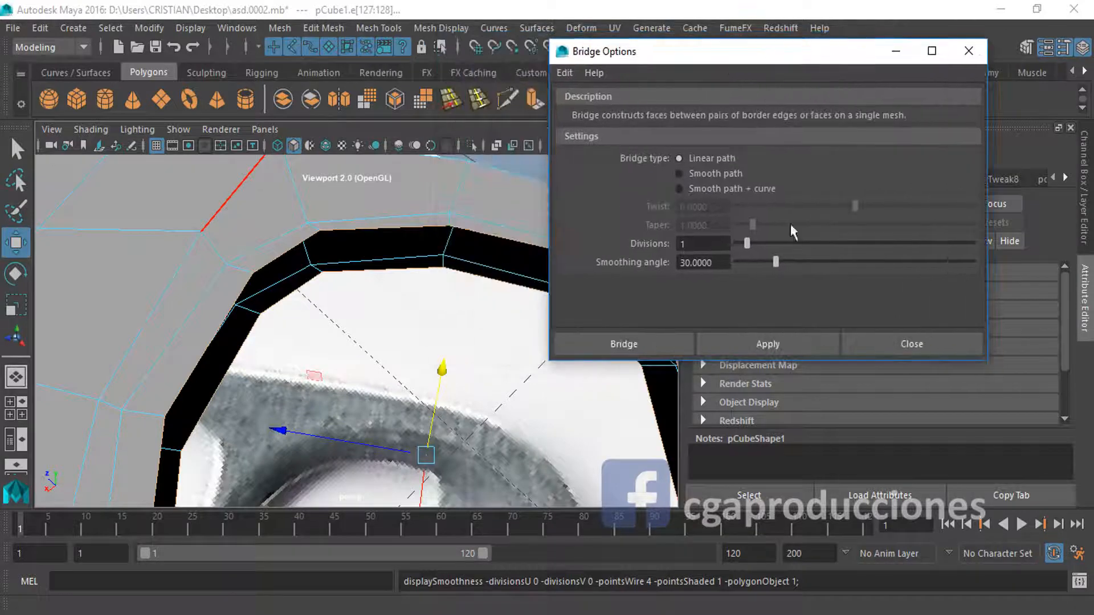
{"action": "left_click", "coordinate": [730, 347]}
{"action": "left_click_drag", "start_coordinate": [365, 341], "coordinate": [312, 312], "text": "alt"}
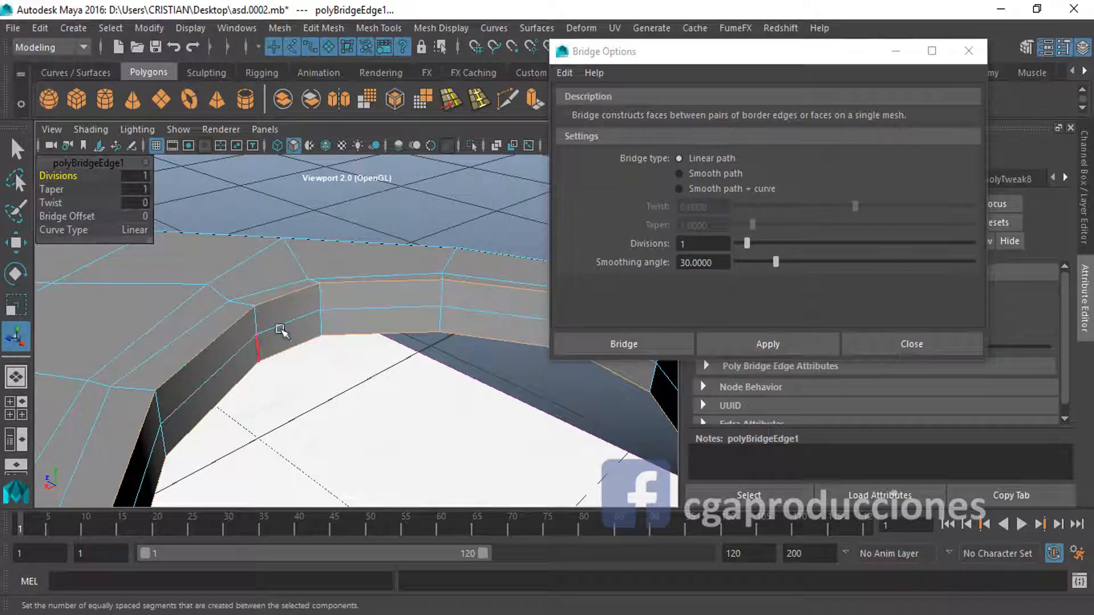
{"action": "right_click_drag", "start_coordinate": [485, 312], "coordinate": [422, 330], "text": "alt"}
{"action": "left_click_drag", "start_coordinate": [422, 330], "coordinate": [337, 342], "text": "alt"}
{"action": "right_click_drag", "start_coordinate": [336, 342], "coordinate": [498, 359], "text": "alt"}
{"action": "left_click_drag", "start_coordinate": [498, 359], "coordinate": [298, 356], "text": "alt"}
{"action": "right_click_drag", "start_coordinate": [298, 357], "coordinate": [403, 359], "text": "alt"}
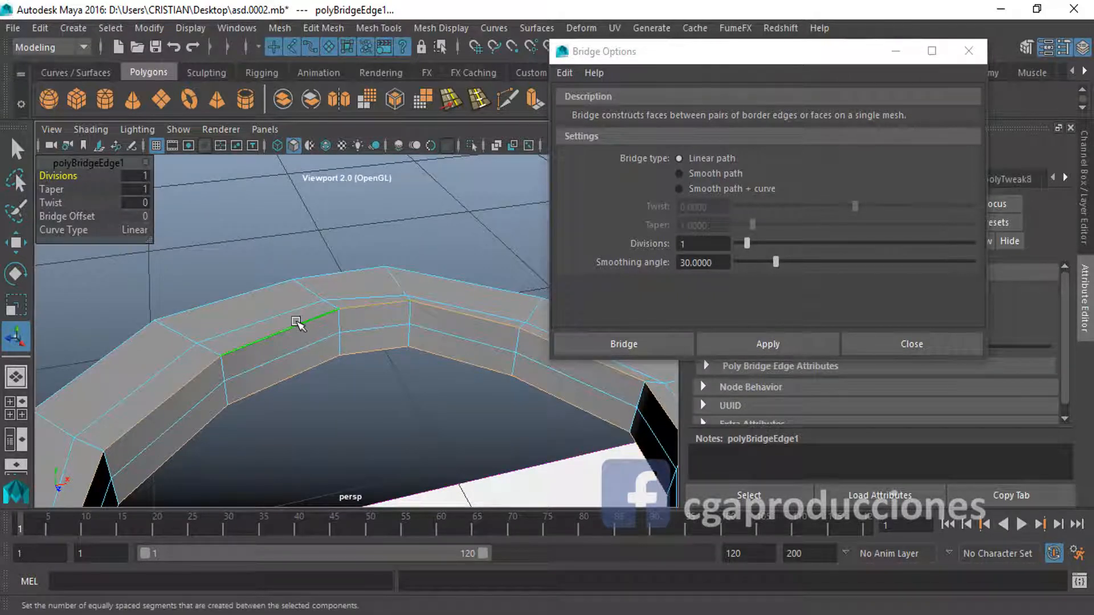
Undo the bridge between the upper hole's two complete border loops
{"action": "left_click", "coordinate": [296, 322]}
{"action": "key", "text": "ctrl+z"}
{"action": "key", "text": "ctrl+z"}
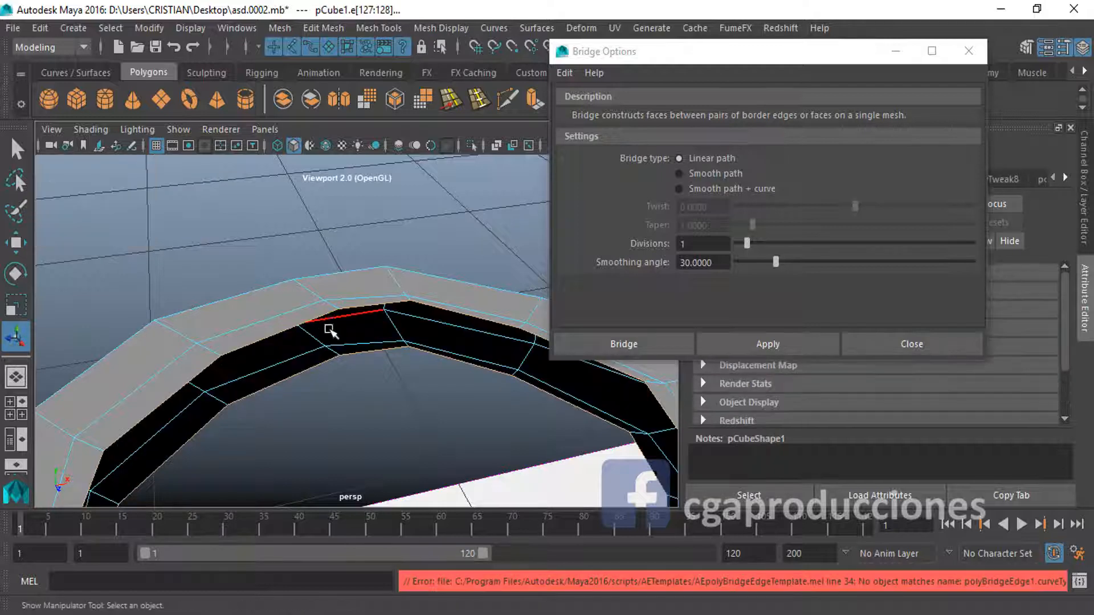
Try to bridge two neighbouring pairs of facing border edges on the upper hole's inner wall, one pair at a time
{"action": "left_click_drag", "start_coordinate": [325, 325], "coordinate": [339, 350], "text": "alt"}
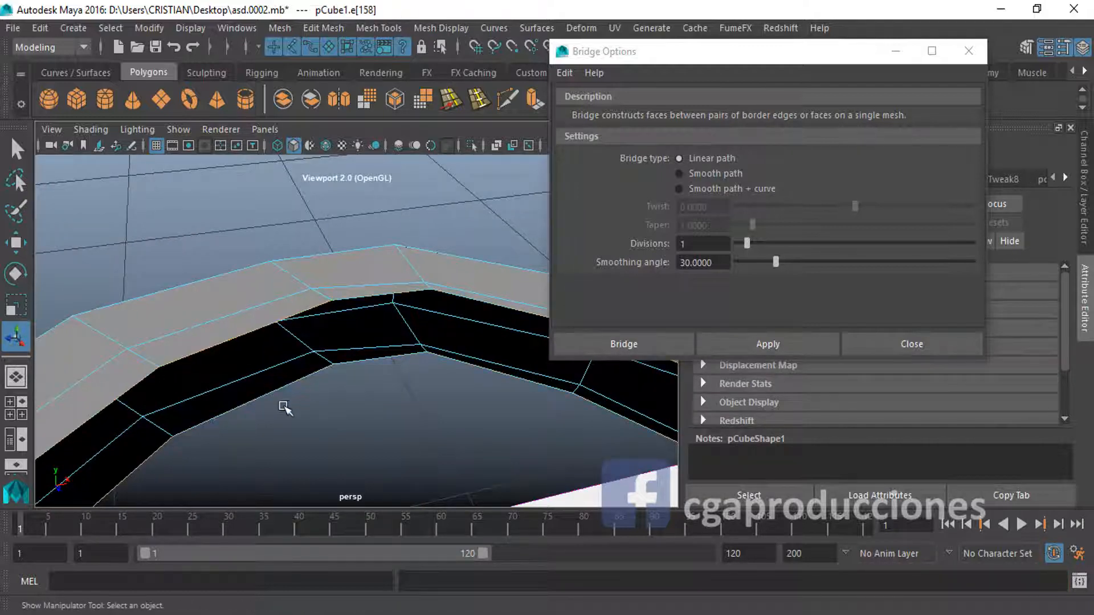
{"action": "left_click", "coordinate": [268, 389]}
{"action": "key", "text": "g"}
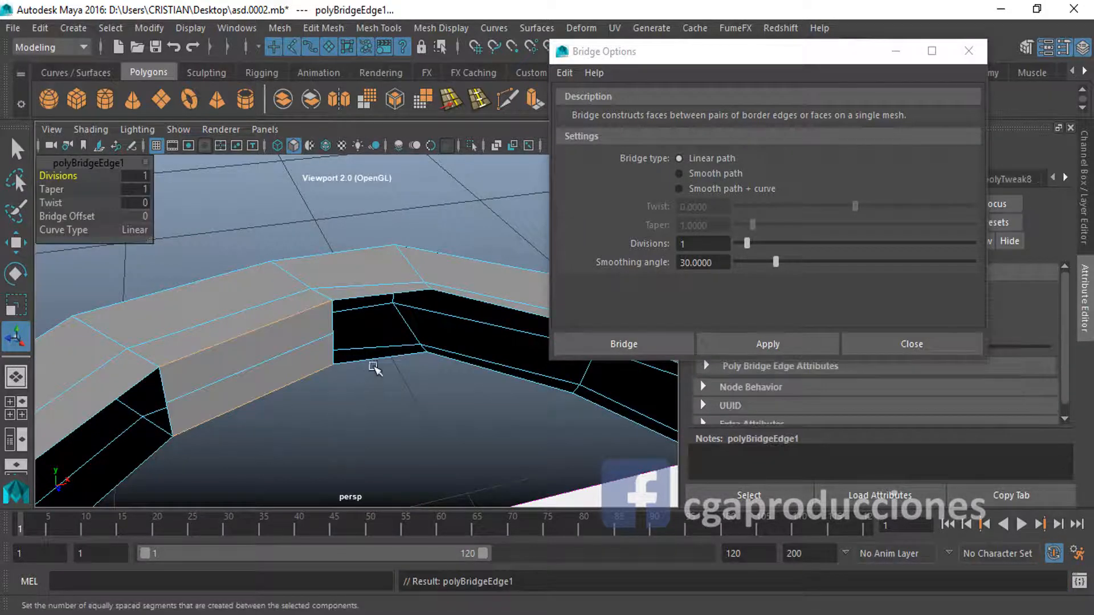
{"action": "left_click", "coordinate": [359, 296]}
{"action": "left_click", "coordinate": [354, 356], "text": "shift"}
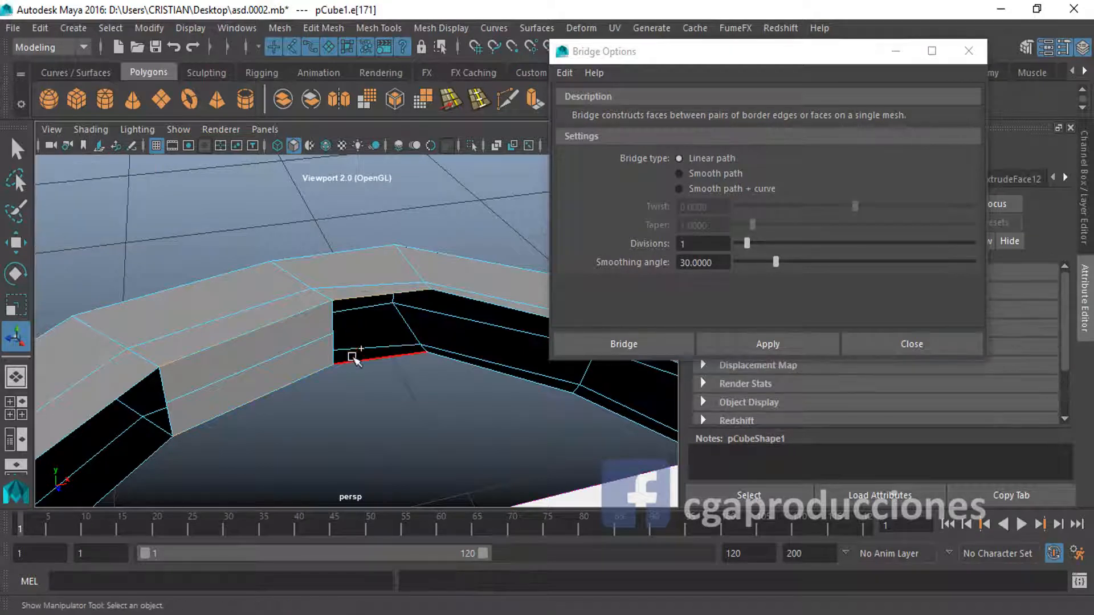
{"action": "key", "text": "g"}
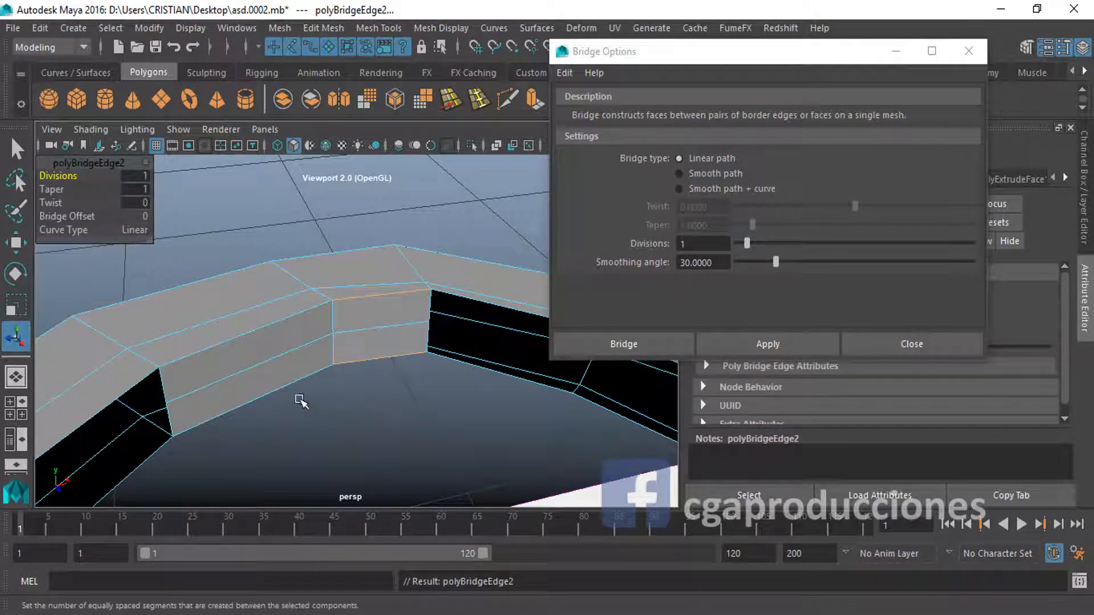
Test the joint between the two bridged wall faces by moving their shared vertex, and undo the move
{"action": "scroll", "coordinate": [399, 314], "scroll_direction": "up", "scroll_amount": 5}
{"action": "right_click_drag", "start_coordinate": [376, 196], "coordinate": [319, 195]}
{"action": "left_click", "coordinate": [289, 338]}
{"action": "key", "text": "w"}
{"action": "left_click_drag", "start_coordinate": [289, 337], "coordinate": [360, 323]}
{"action": "key", "text": "ctrl+z"}
Close the bridge options and try to merge all the tab's vertices with a distance threshold of 0.01
{"action": "left_click_drag", "start_coordinate": [784, 60], "coordinate": [0, 120]}
{"action": "scroll", "coordinate": [296, 254], "scroll_direction": "down", "scroll_amount": 6}
{"action": "scroll", "coordinate": [296, 255], "scroll_direction": "down", "scroll_amount": 3}
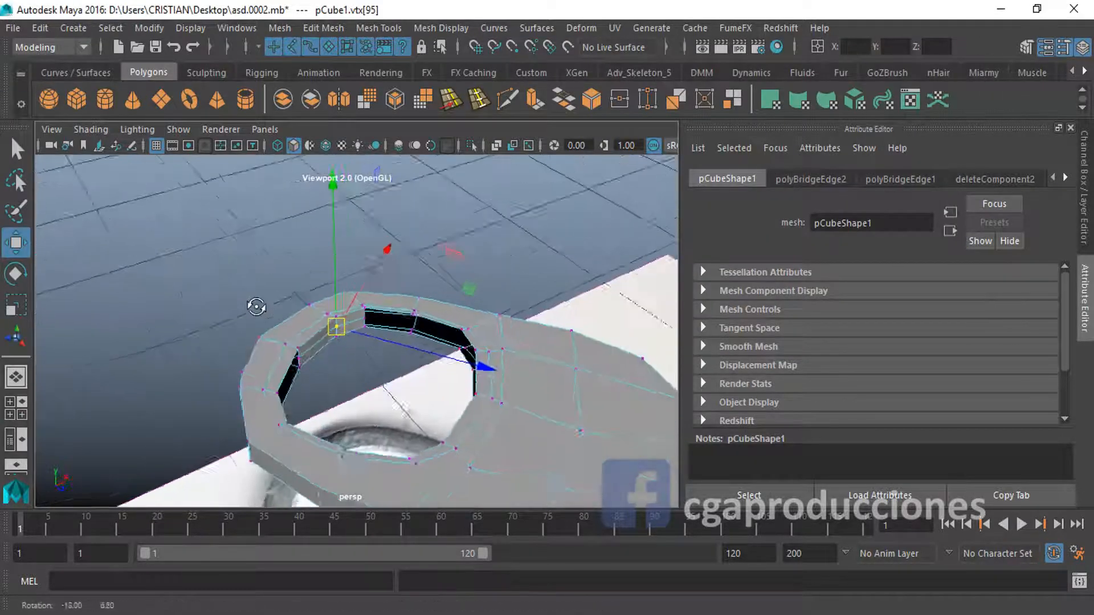
{"action": "left_click_drag", "start_coordinate": [254, 302], "coordinate": [638, 523], "text": "alt"}
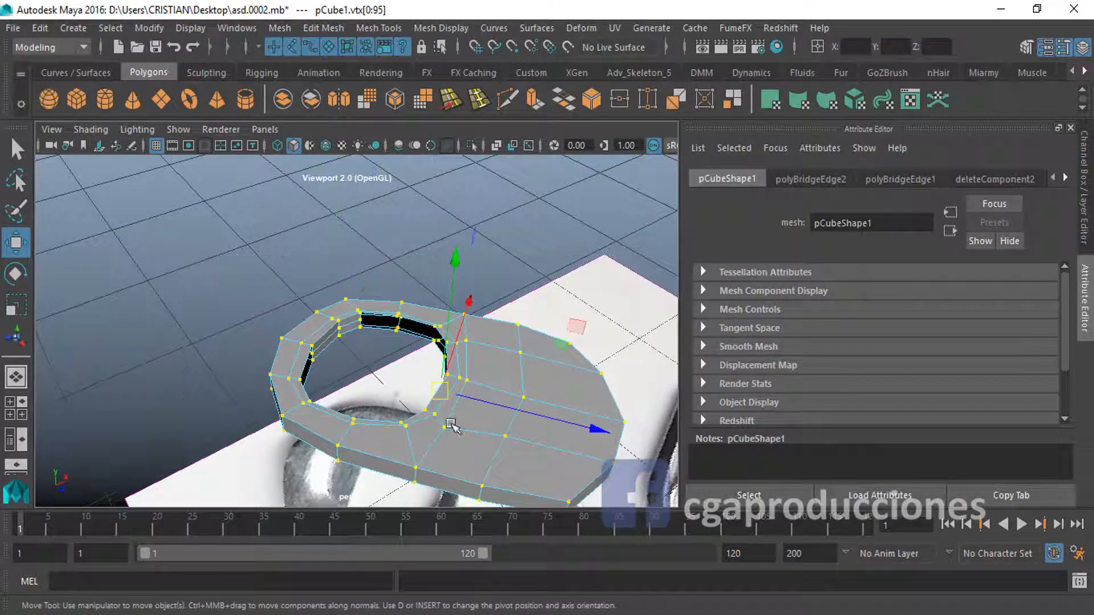
{"action": "left_click", "coordinate": [618, 102]}
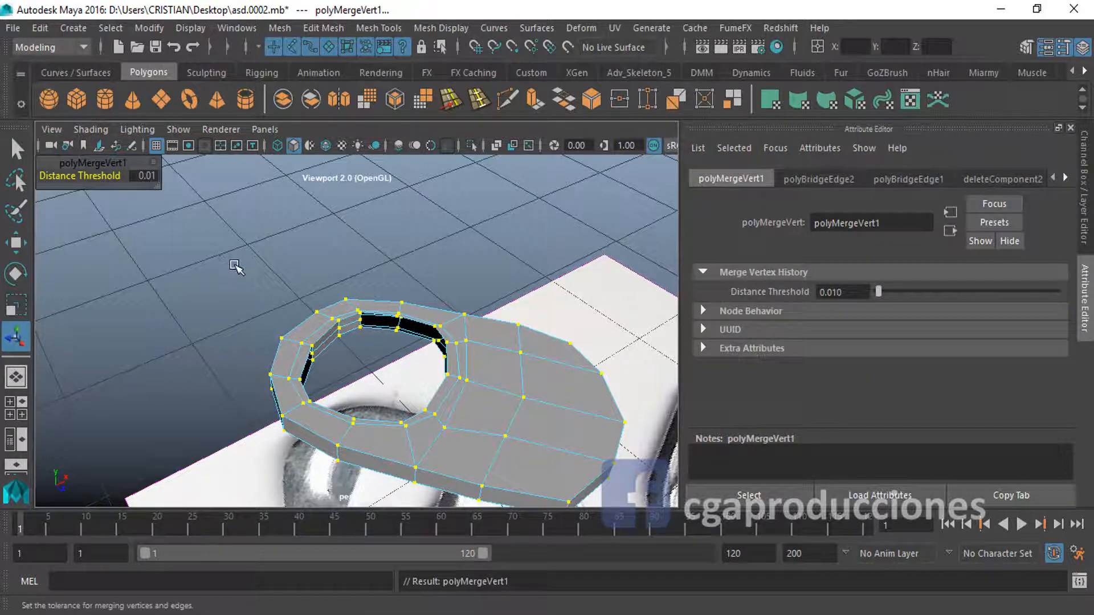
Test the merged joint by moving the middle vertex between the two bridged wall faces, and undo the move
{"action": "scroll", "coordinate": [236, 268], "scroll_direction": "up", "scroll_amount": 10}
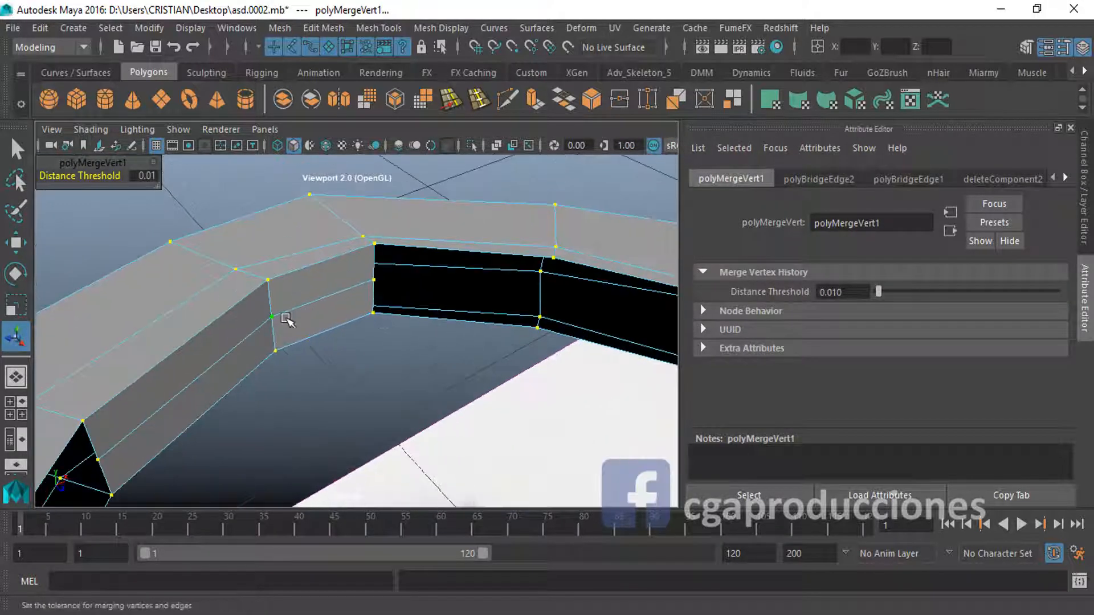
{"action": "left_click", "coordinate": [284, 317]}
{"action": "scroll", "coordinate": [382, 361], "scroll_direction": "up", "scroll_amount": 6}
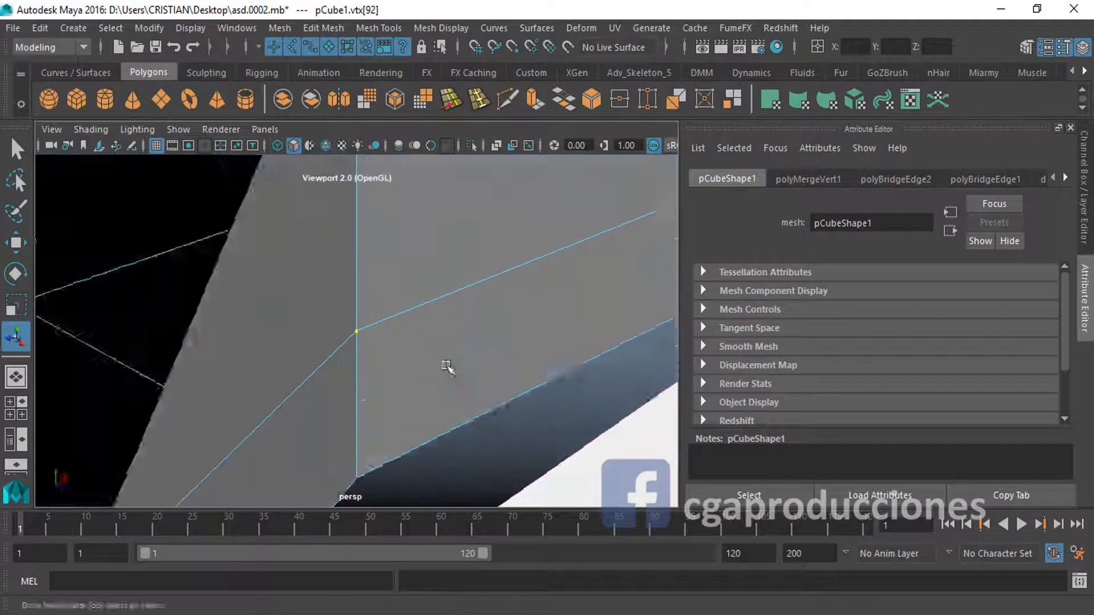
{"action": "scroll", "coordinate": [379, 350], "scroll_direction": "down", "scroll_amount": 8}
{"action": "key", "text": "w"}
{"action": "left_click_drag", "start_coordinate": [372, 342], "coordinate": [293, 367]}
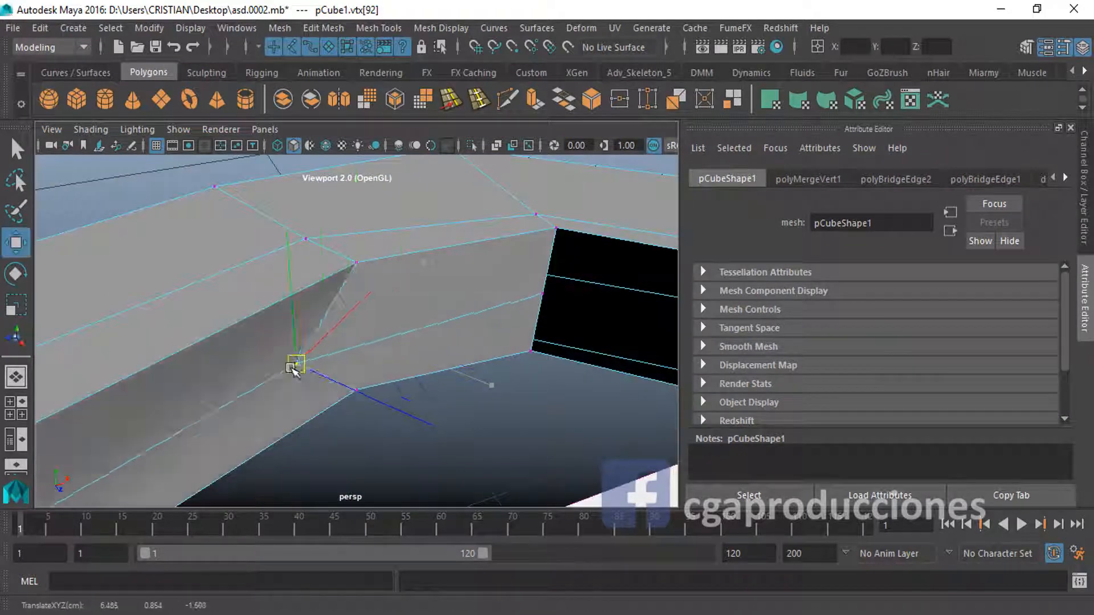
{"action": "key", "text": "ctrl+z"}
Undo the vertex merge and both single-pair edge bridges in the upper hole
{"action": "scroll", "coordinate": [148, 281], "scroll_direction": "down", "scroll_amount": 5}
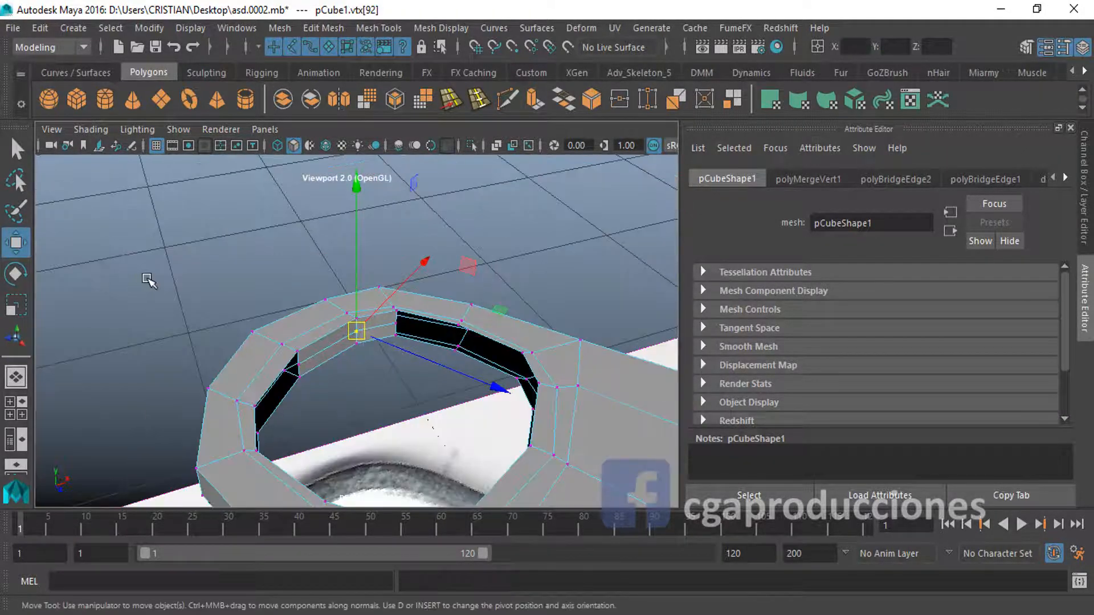
{"action": "key", "text": "ctrl+z"}
{"action": "key", "text": "ctrl+z"}
{"action": "key", "text": "ctrl+z"}
{"action": "key", "text": "ctrl+z"}
{"action": "key", "text": "ctrl+z"}
{"action": "key", "text": "ctrl+z"}
{"action": "key", "text": "ctrl+z"}
{"action": "key", "text": "ctrl+z"}
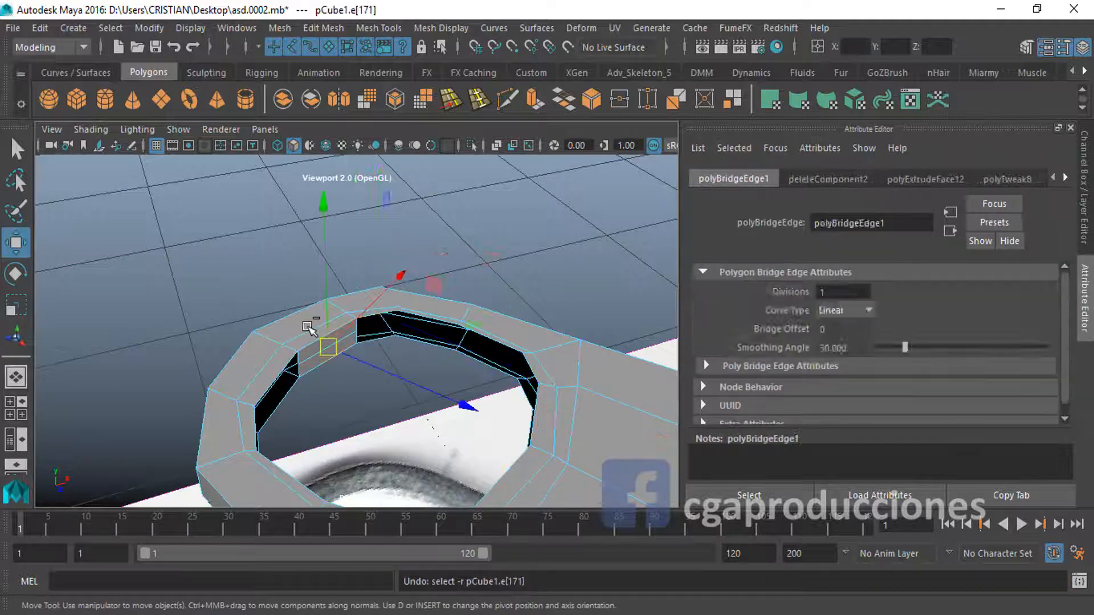
Select the facing border edges around the upper hole and bridge them with 1 division to form its inner wall
{"action": "left_click", "coordinate": [292, 364]}
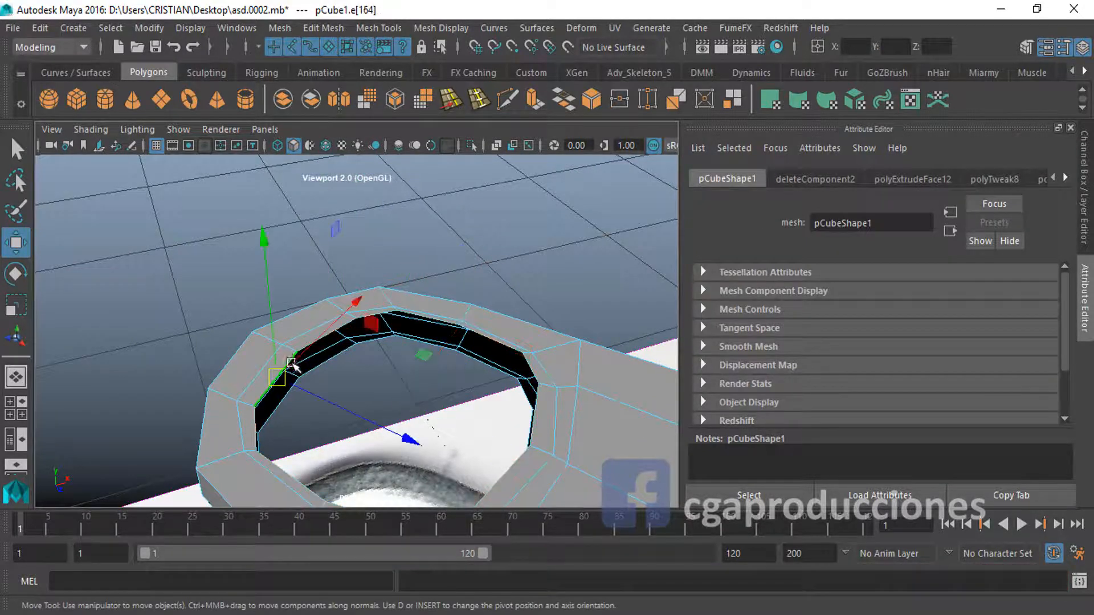
{"action": "scroll", "coordinate": [342, 348], "scroll_direction": "up", "scroll_amount": 3}
{"action": "key", "text": "q"}
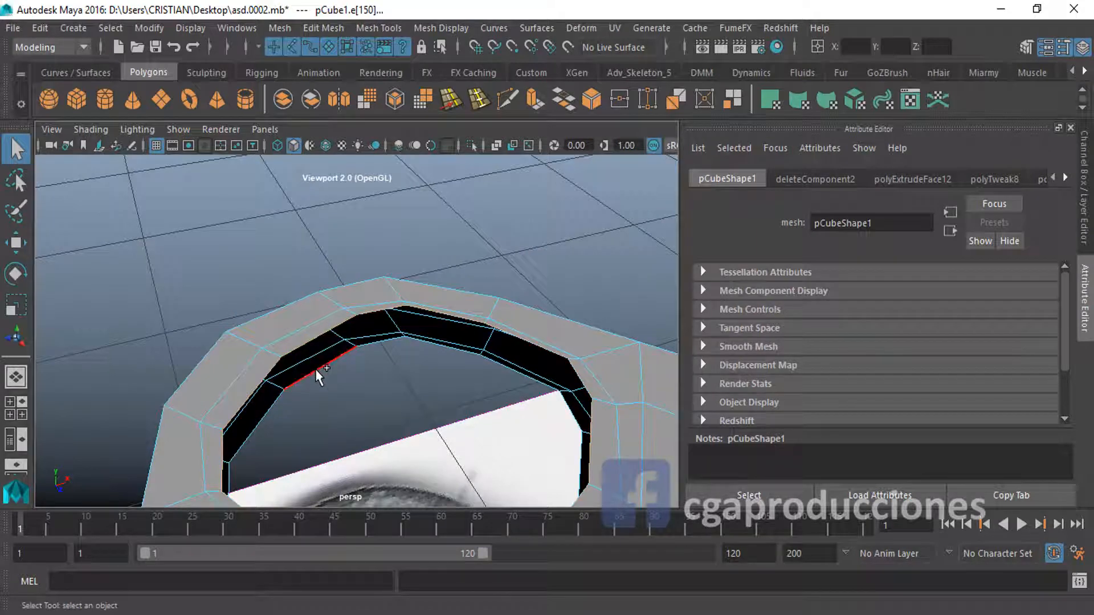
{"action": "key", "text": "g"}
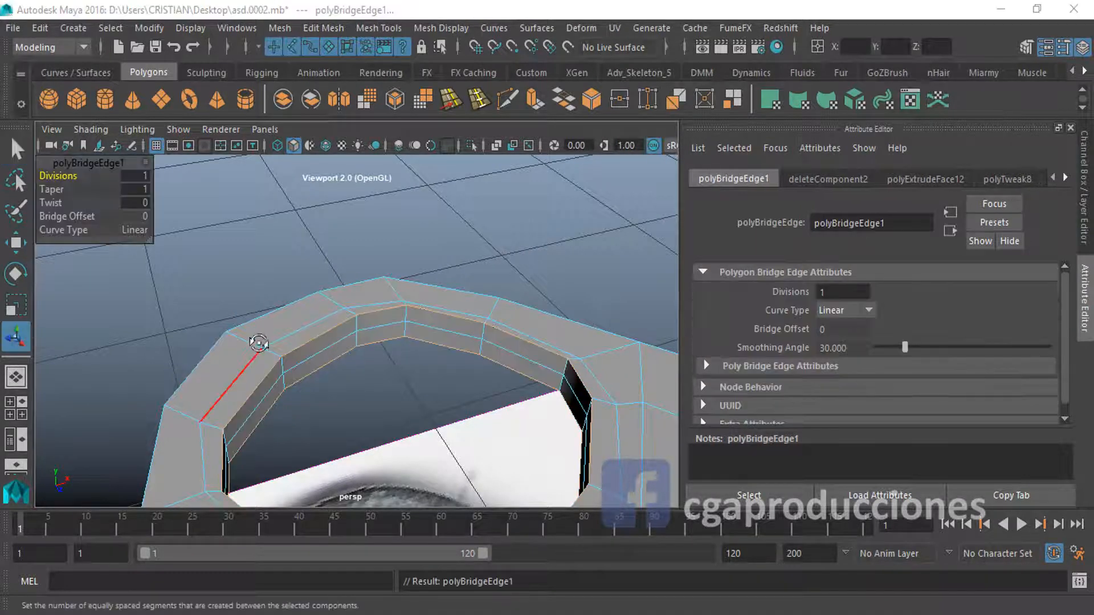
Return to object mode, preview the tab smoothed, and restore its unsmoothed display
{"action": "left_click_drag", "start_coordinate": [256, 342], "coordinate": [205, 300], "text": "alt"}
{"action": "right_click_drag", "start_coordinate": [206, 300], "coordinate": [281, 276]}
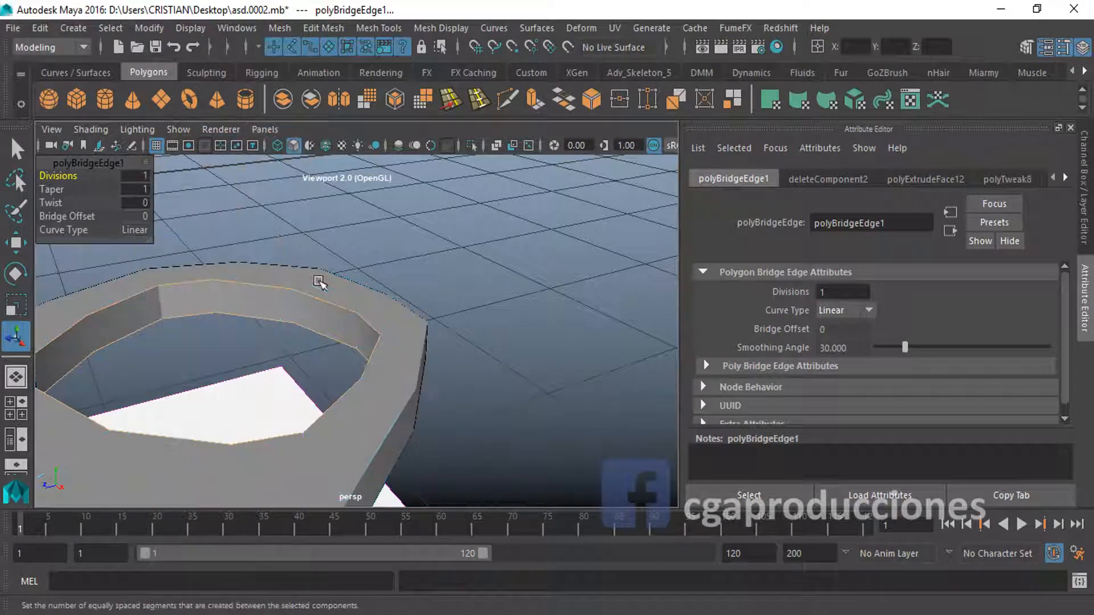
{"action": "left_click_drag", "start_coordinate": [460, 303], "coordinate": [222, 323], "text": "alt"}
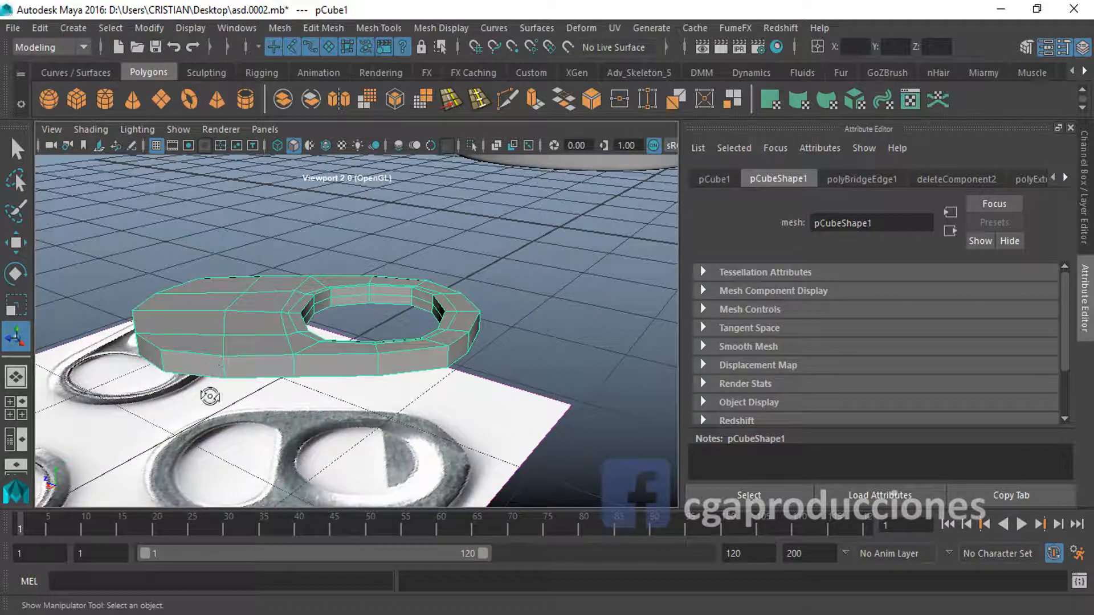
{"action": "mouse_move", "coordinate": [210, 396]}
{"action": "left_mouse_down", "text": "alt"}
{"action": "mouse_move", "coordinate": [188, 454]}
{"action": "mouse_move", "coordinate": [108, 435]}
{"action": "mouse_move", "coordinate": [139, 381]}
{"action": "mouse_move", "coordinate": [185, 367]}
{"action": "mouse_move", "coordinate": [224, 389]}
{"action": "left_mouse_up", "text": "alt"}
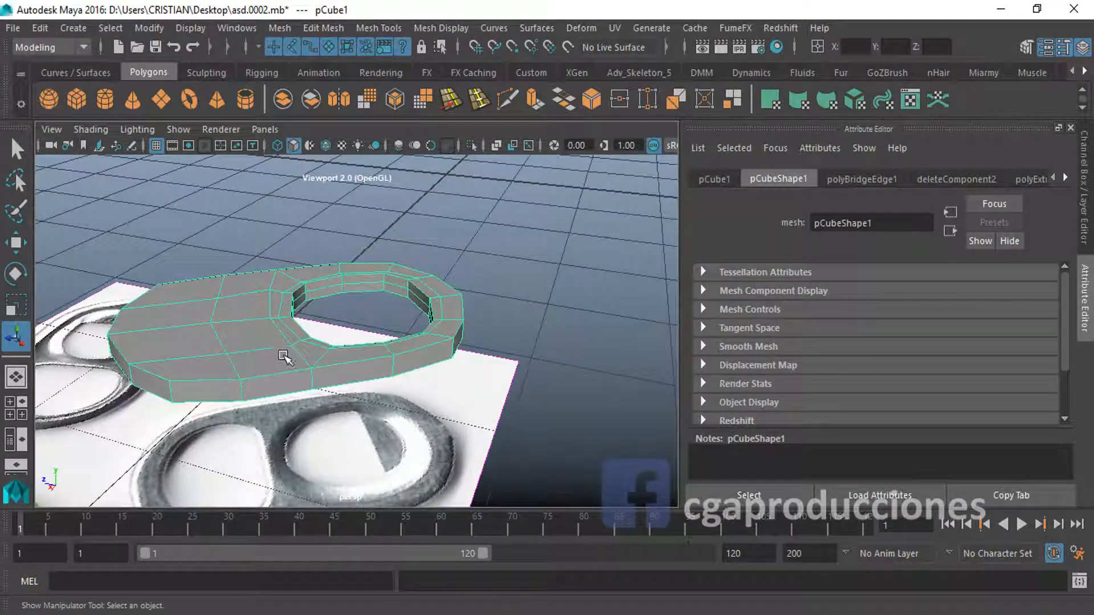
{"action": "key", "text": "3"}
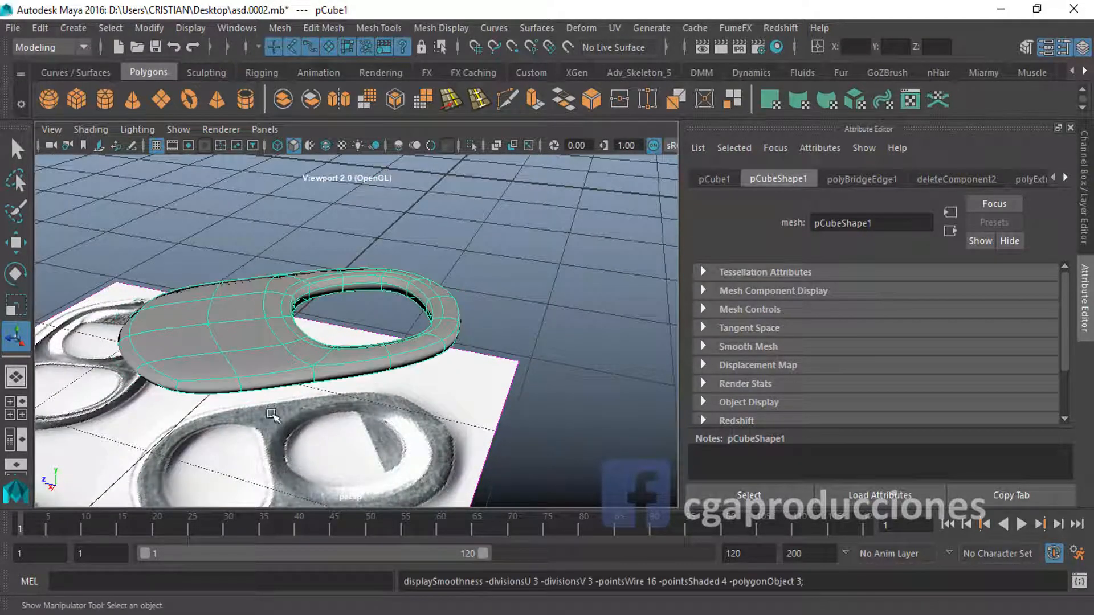
{"action": "left_click_drag", "start_coordinate": [253, 404], "coordinate": [293, 374], "text": "alt"}
{"action": "key", "text": "1"}
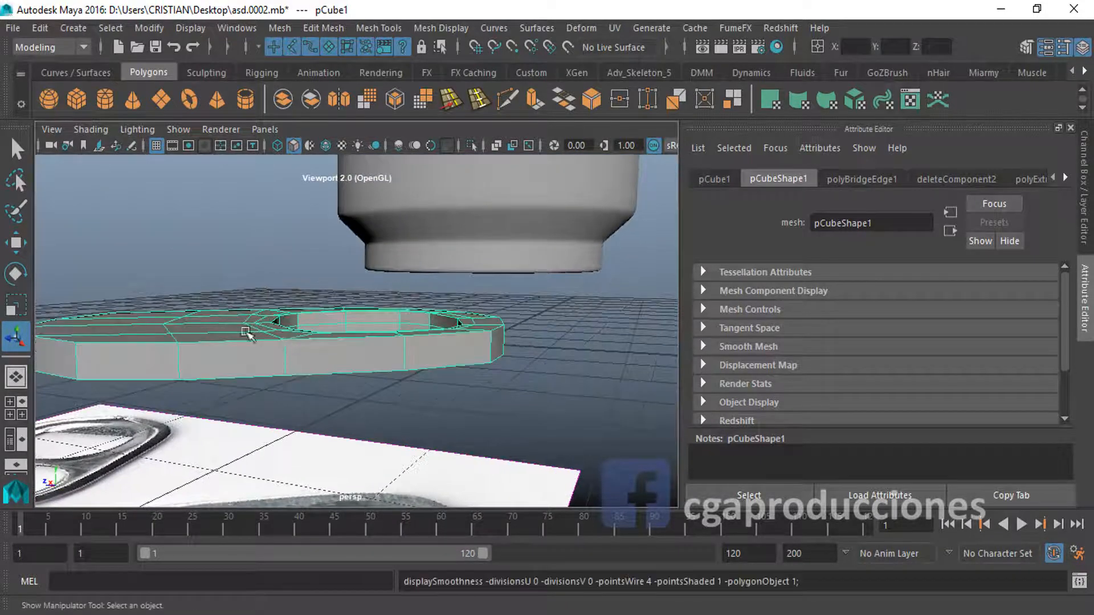
Insert supporting edge loops near the upper and lower edges of the tab's outer side and the hole's inner wall
{"action": "left_click", "coordinate": [449, 100]}
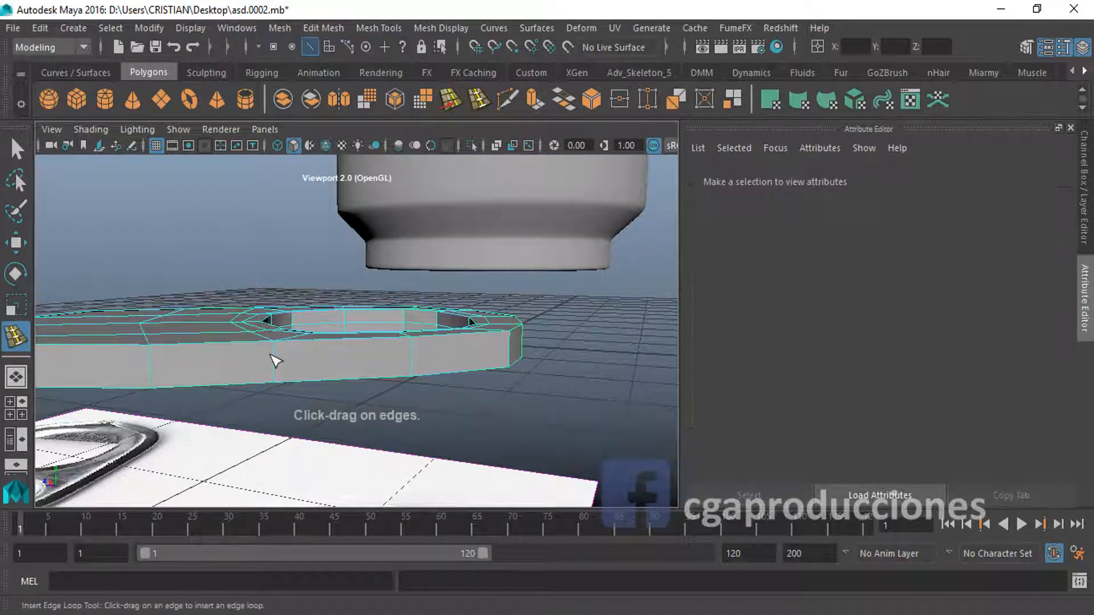
{"action": "left_click_drag", "start_coordinate": [275, 350], "coordinate": [281, 378]}
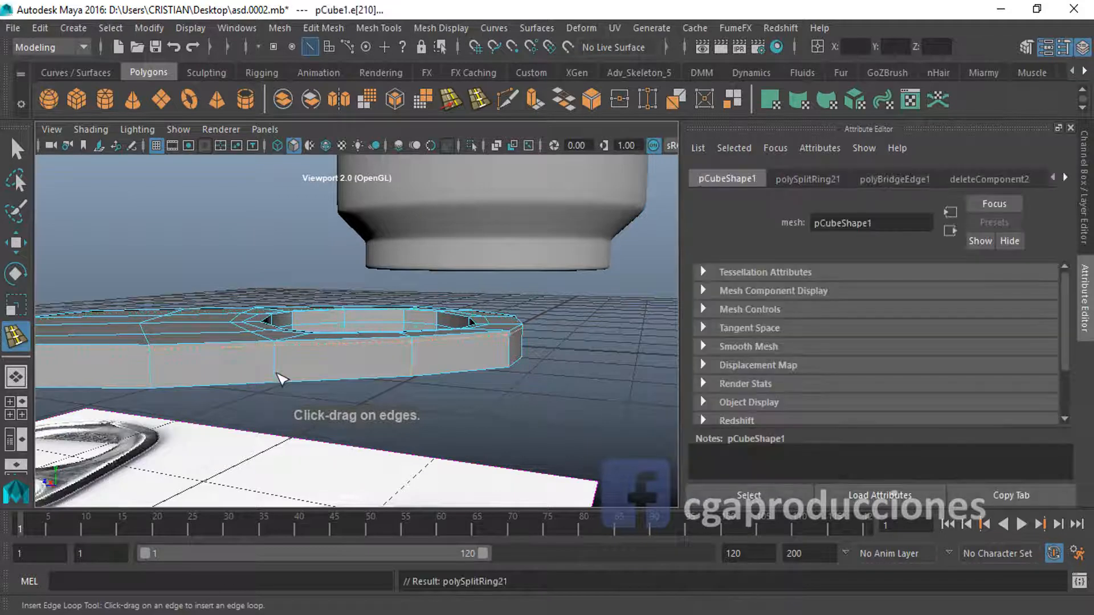
{"action": "right_click_drag", "start_coordinate": [281, 379], "coordinate": [530, 379], "text": "alt"}
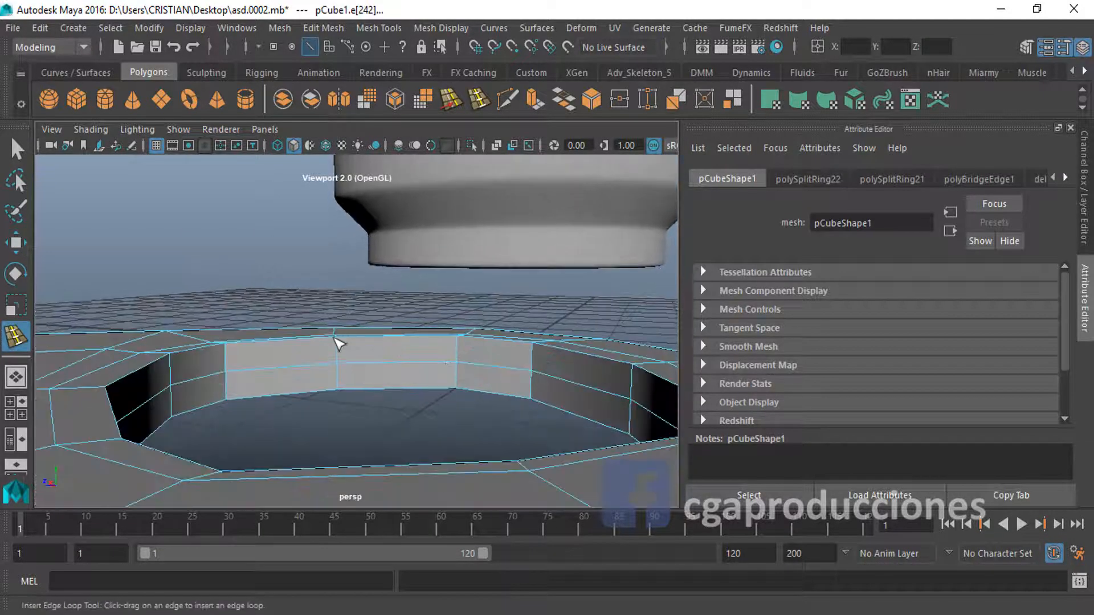
{"action": "left_click", "coordinate": [341, 344]}
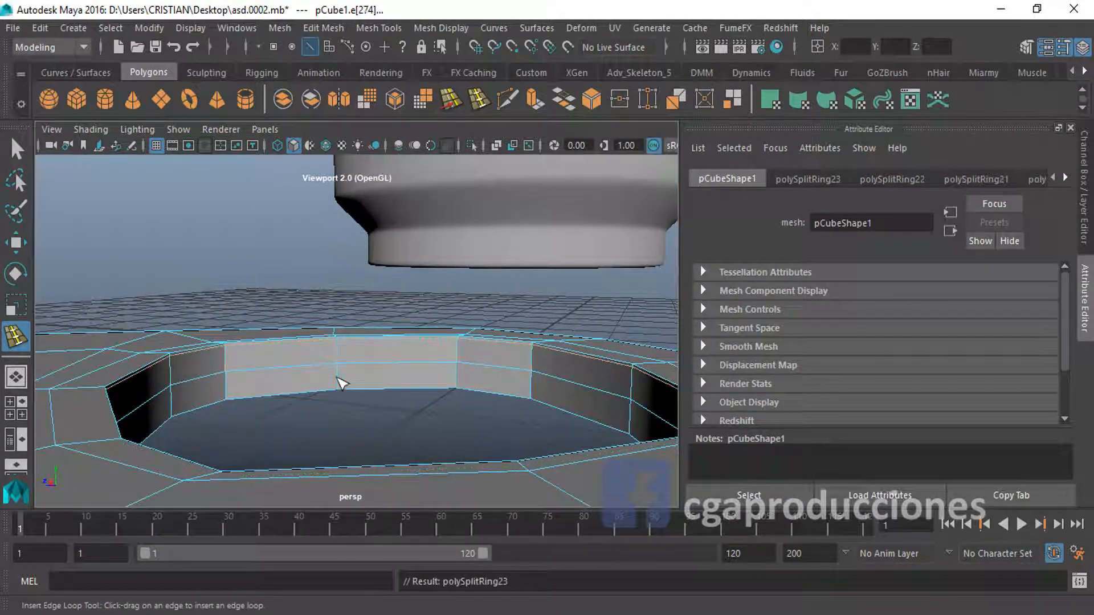
{"action": "left_click_drag", "start_coordinate": [335, 387], "coordinate": [337, 387]}
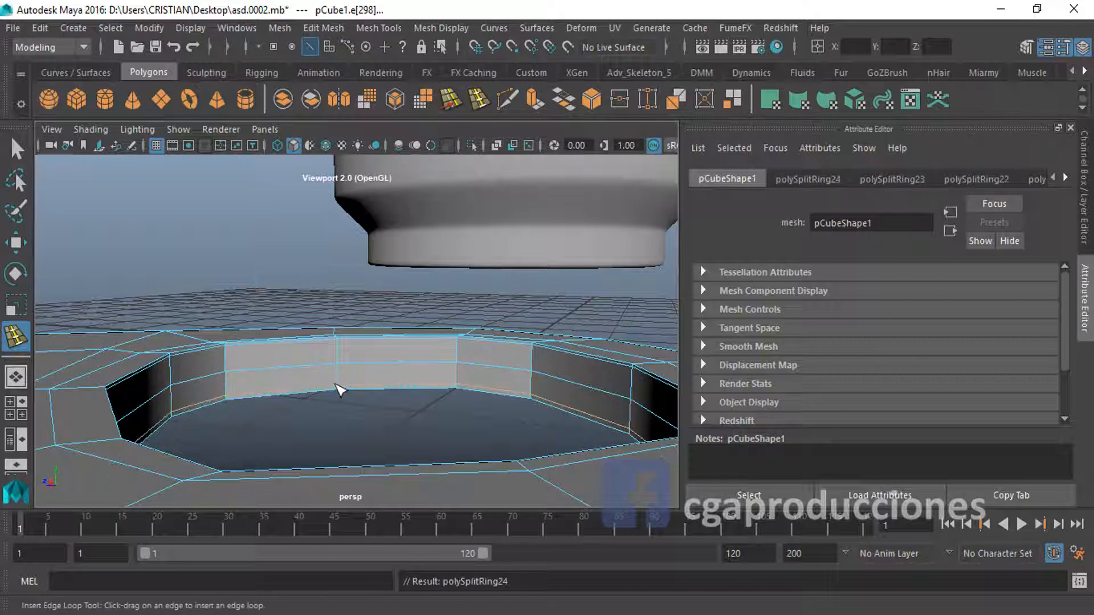
Show the tab smoothed in object mode and examine the roundness of its edges and upper hole
{"action": "right_click_drag", "start_coordinate": [337, 386], "coordinate": [127, 362], "text": "alt"}
{"action": "left_click_drag", "start_coordinate": [127, 362], "coordinate": [195, 433], "text": "alt"}
{"action": "right_click_drag", "start_coordinate": [293, 413], "coordinate": [252, 354], "text": "alt"}
{"action": "key", "text": "w"}
{"action": "right_click_drag", "start_coordinate": [245, 188], "coordinate": [435, 202]}
{"action": "left_click_drag", "start_coordinate": [435, 202], "coordinate": [373, 328], "text": "alt"}
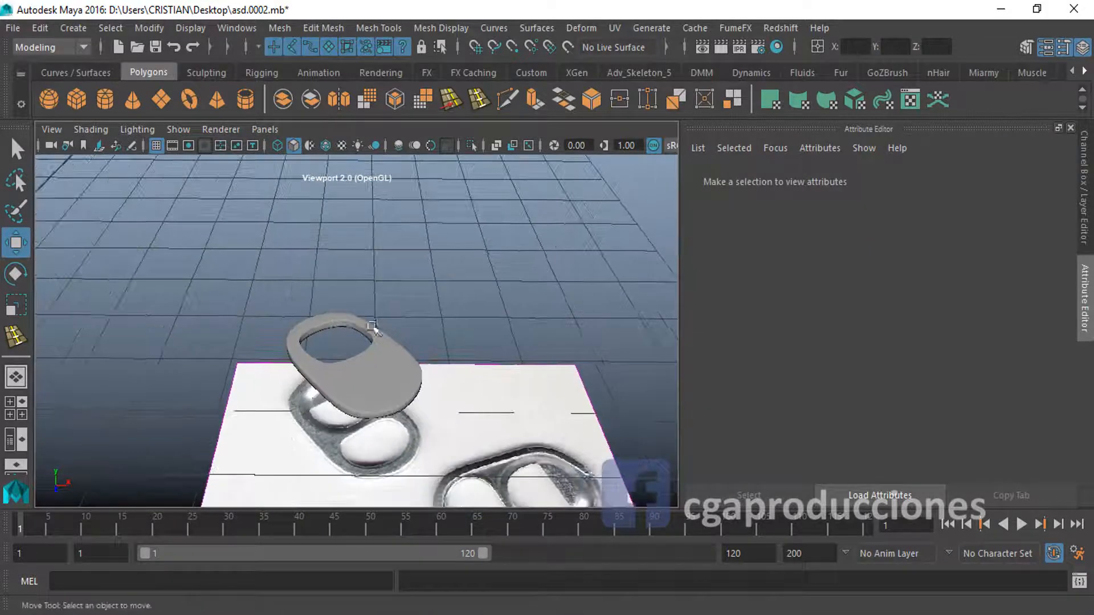
{"action": "right_click_drag", "start_coordinate": [323, 386], "coordinate": [490, 390], "text": "alt"}
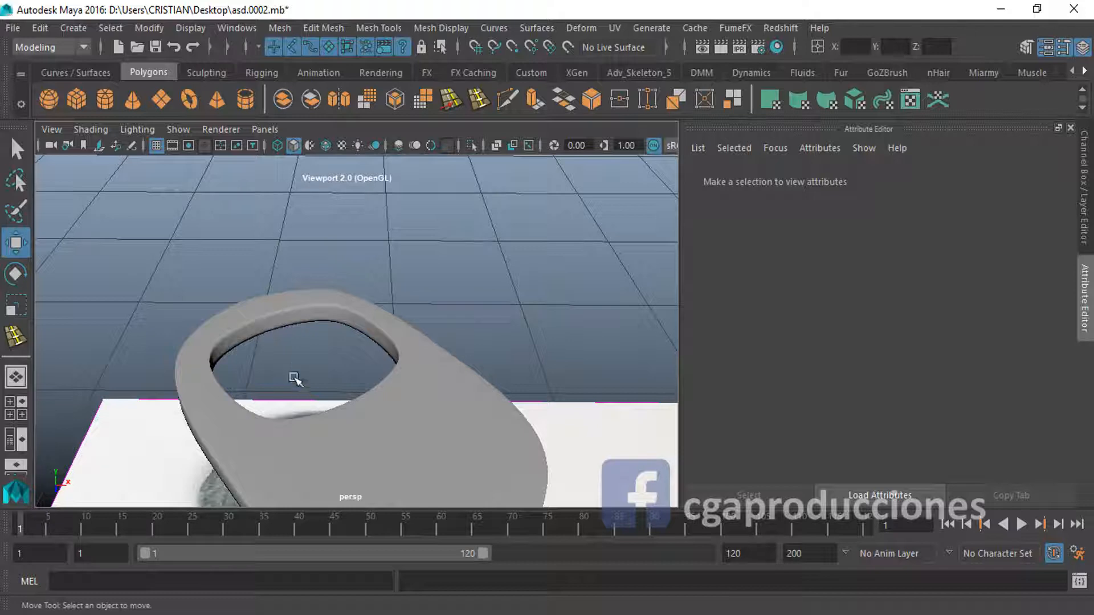
{"action": "left_click_drag", "start_coordinate": [294, 379], "coordinate": [263, 377], "text": "alt"}
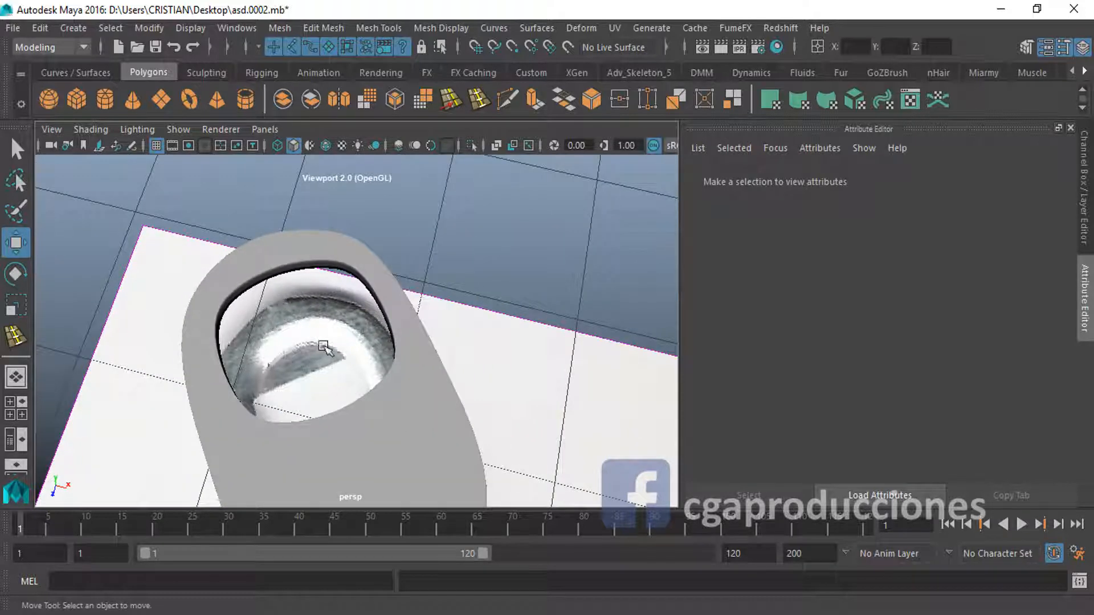
{"action": "left_click_drag", "start_coordinate": [262, 337], "coordinate": [204, 283], "text": "alt"}
{"action": "left_click", "coordinate": [362, 302]}
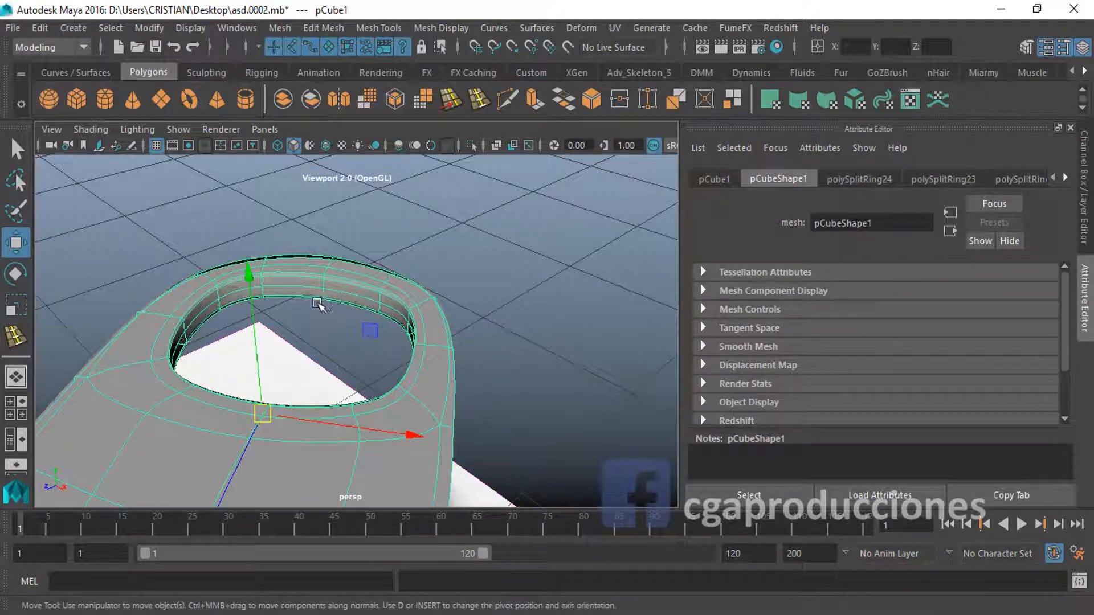
Deselect the tab and compare it with the can and the pull-tab reference photo
{"action": "right_click_drag", "start_coordinate": [250, 174], "coordinate": [29, 277], "text": "alt"}
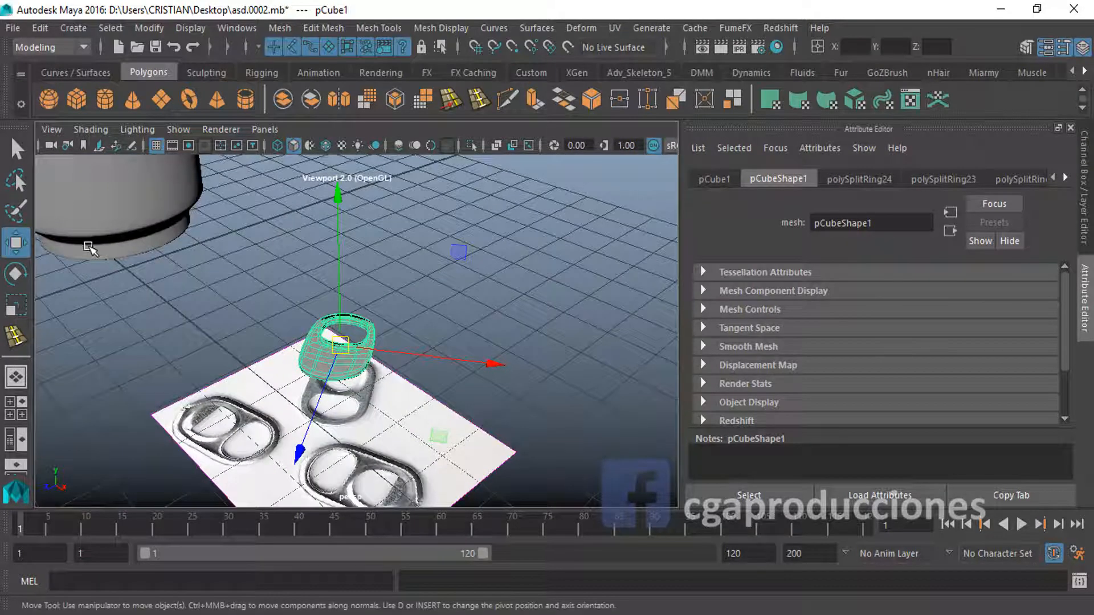
{"action": "right_click_drag", "start_coordinate": [391, 325], "coordinate": [154, 310], "text": "alt"}
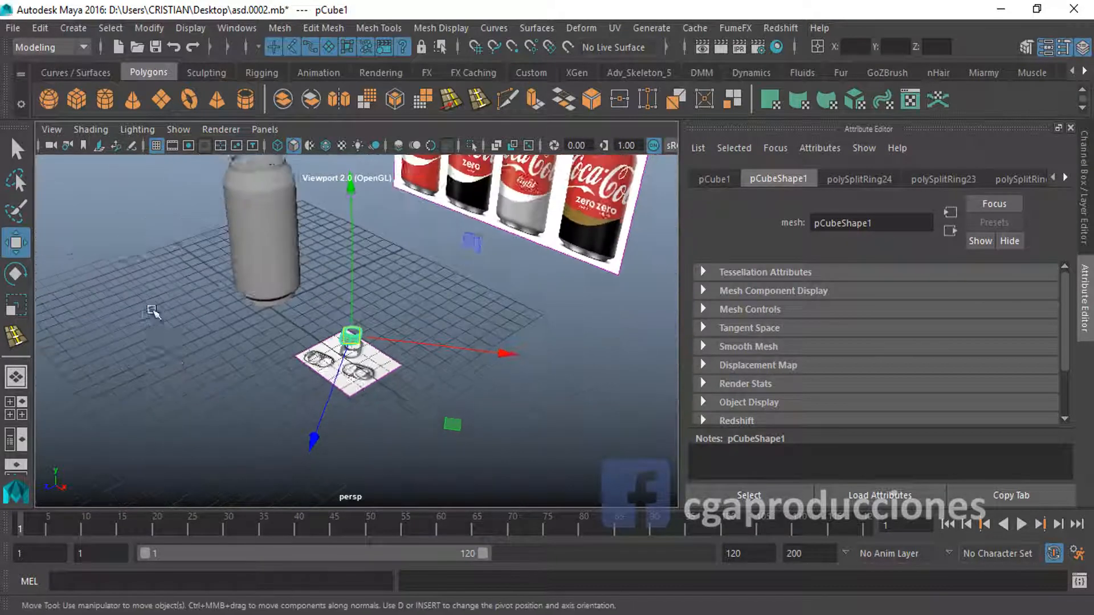
{"action": "left_click_drag", "start_coordinate": [154, 310], "coordinate": [216, 352], "text": "alt"}
{"action": "key", "text": "q"}
{"action": "left_click", "coordinate": [143, 306]}
{"action": "right_click_drag", "start_coordinate": [143, 306], "coordinate": [285, 312], "text": "alt"}
{"action": "left_click_drag", "start_coordinate": [269, 288], "coordinate": [250, 241], "text": "alt"}
{"action": "right_click_drag", "start_coordinate": [250, 242], "coordinate": [293, 342], "text": "alt"}
{"action": "left_click_drag", "start_coordinate": [293, 342], "coordinate": [292, 375], "text": "alt"}
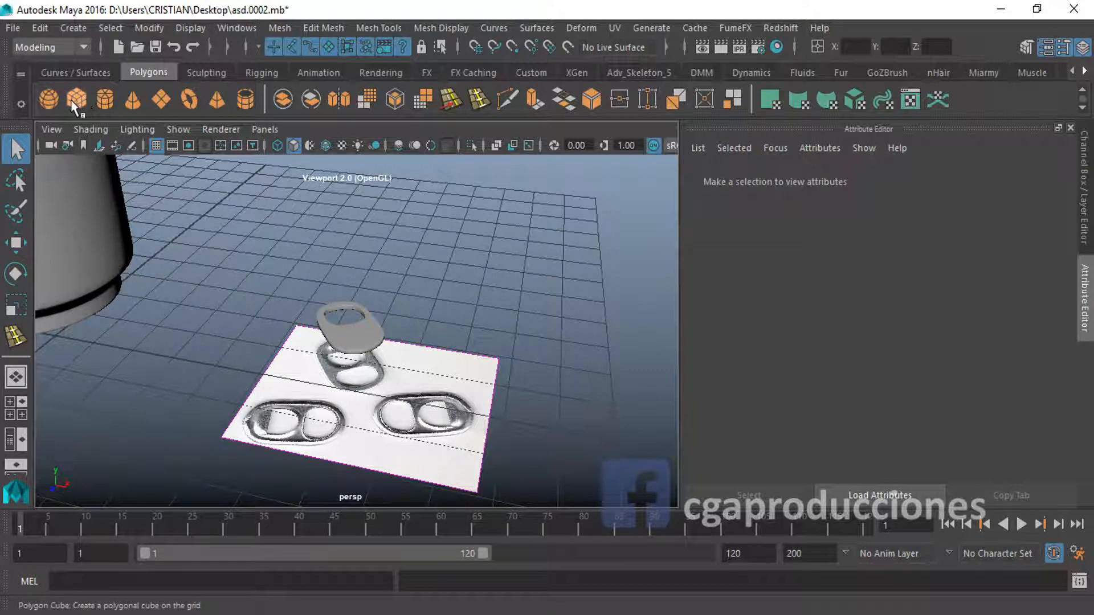
Create a polygon sphere and move it away from the can to the empty space beyond the tab reference photo
{"action": "left_click", "coordinate": [49, 99]}
{"action": "key", "text": "w"}
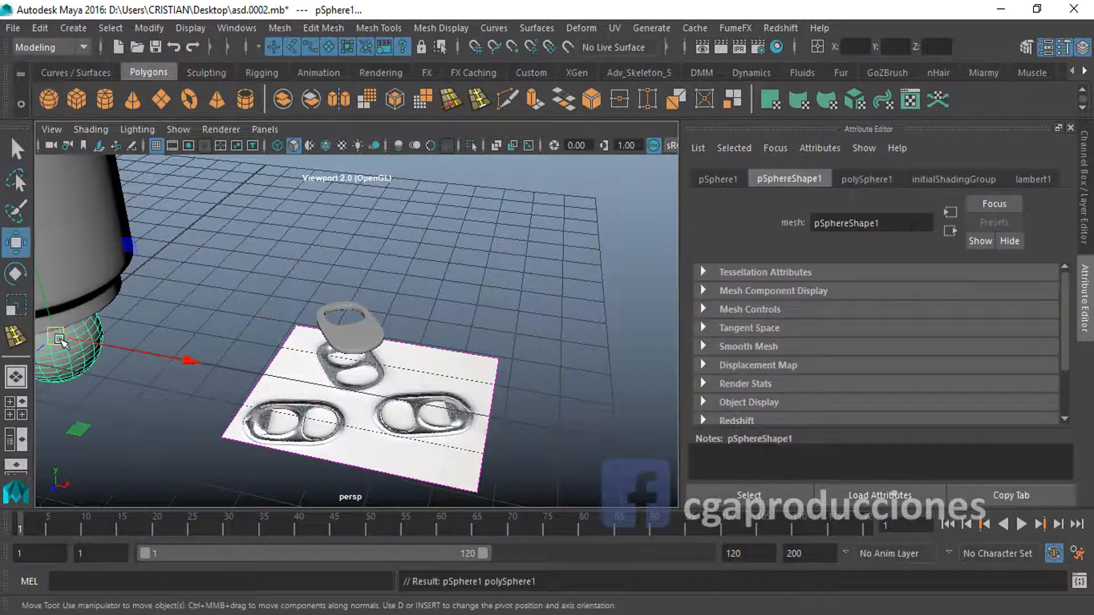
{"action": "left_click_drag", "start_coordinate": [60, 340], "coordinate": [639, 248]}
{"action": "key", "text": "f"}
{"action": "key", "text": "q"}
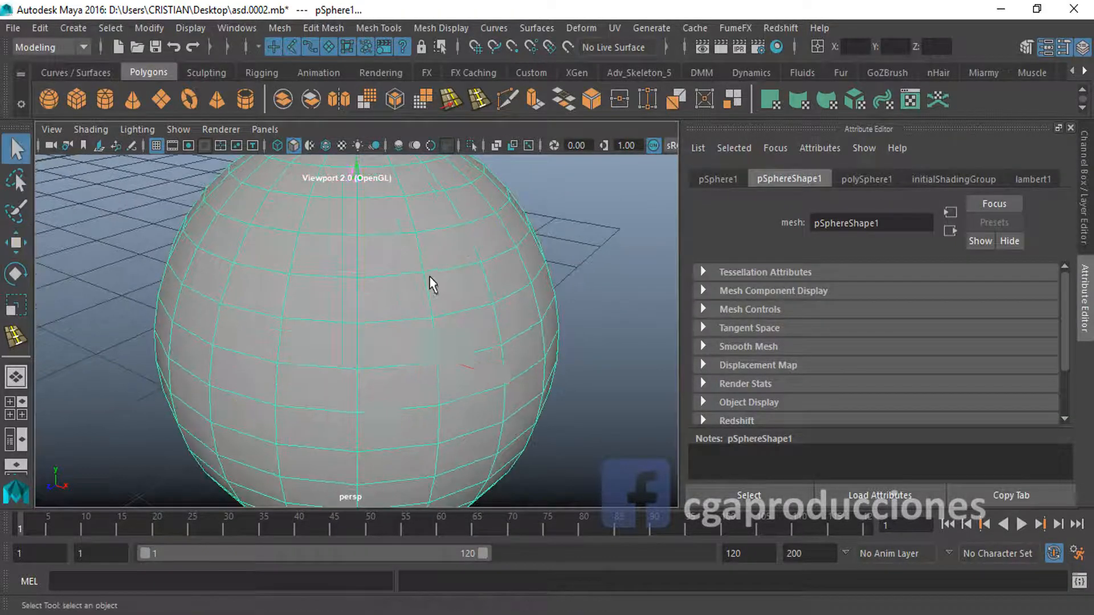
Delete a single face from the upper half of the sphere and return to object mode
{"action": "right_click_drag", "start_coordinate": [431, 171], "coordinate": [421, 208]}
{"action": "left_click", "coordinate": [399, 252]}
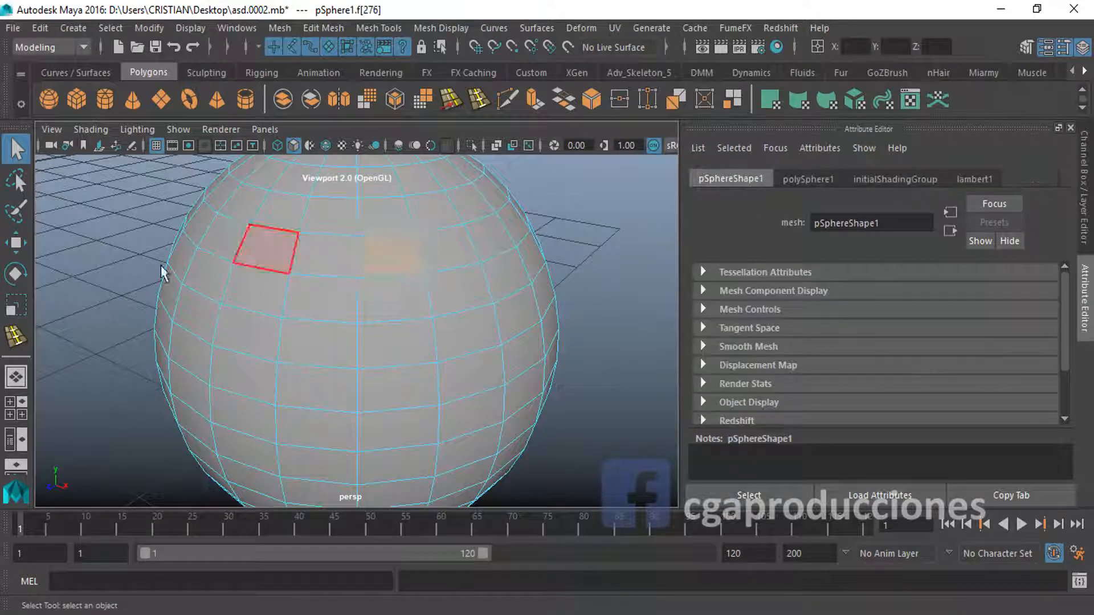
{"action": "key", "text": "Delete"}
{"action": "left_click_drag", "start_coordinate": [369, 205], "coordinate": [420, 264], "text": "alt"}
{"action": "right_click_drag", "start_coordinate": [420, 171], "coordinate": [490, 143]}
{"action": "left_click", "coordinate": [435, 272]}
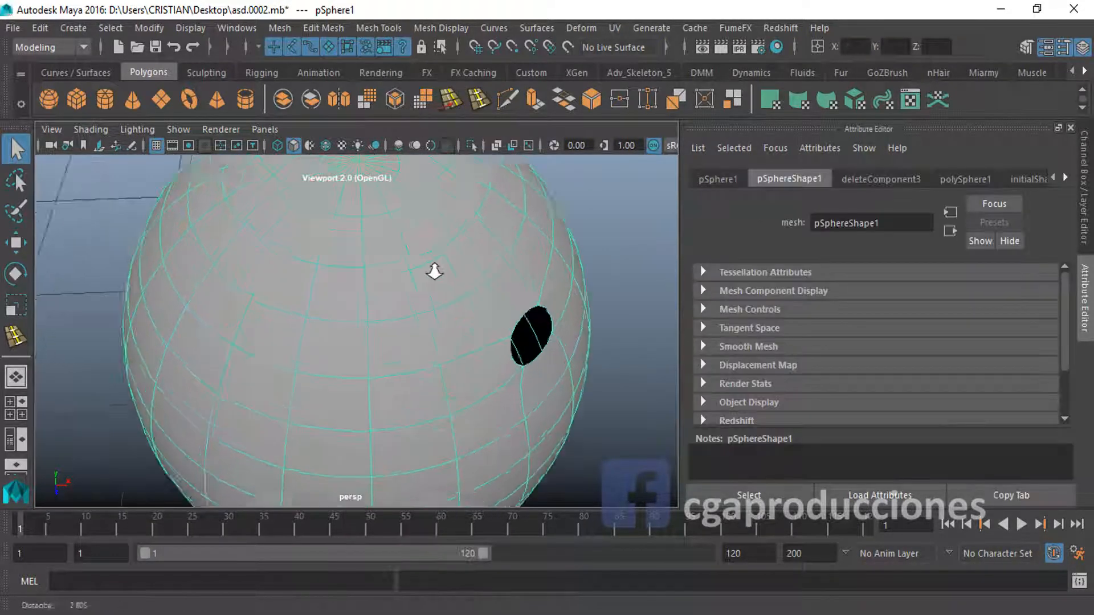
{"action": "left_click_drag", "start_coordinate": [435, 271], "coordinate": [345, 255], "text": "alt"}
Close the sphere's opening by selecting a border edge and applying Fill Hole, and return to object mode
{"action": "right_click_drag", "start_coordinate": [347, 162], "coordinate": [347, 119]}
{"action": "left_click", "coordinate": [358, 305]}
{"action": "left_click_drag", "start_coordinate": [358, 305], "coordinate": [294, 306], "text": "alt"}
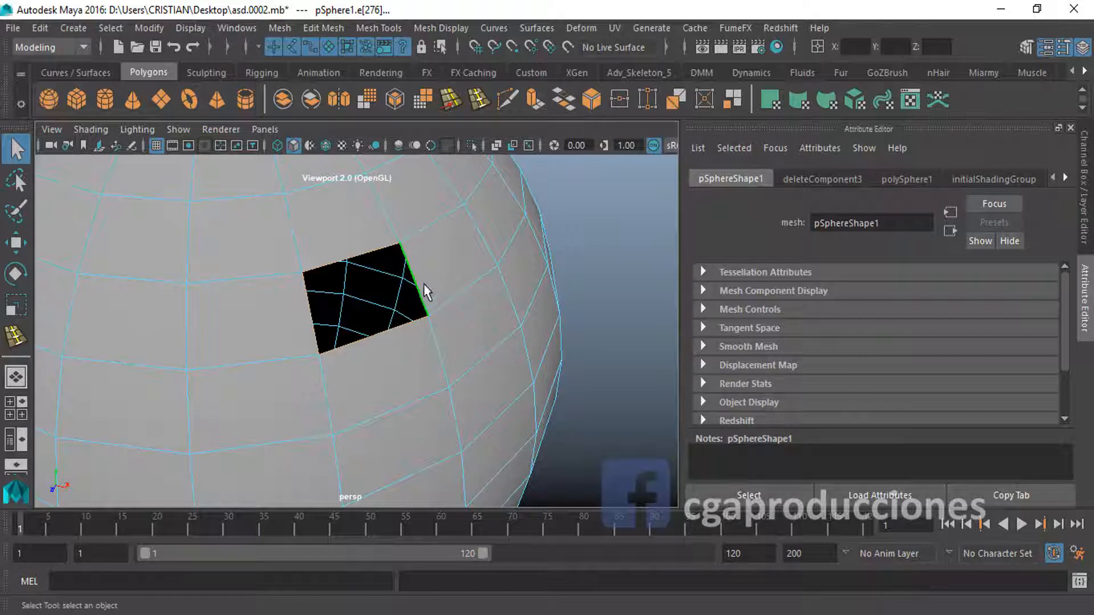
{"action": "left_click", "coordinate": [292, 32]}
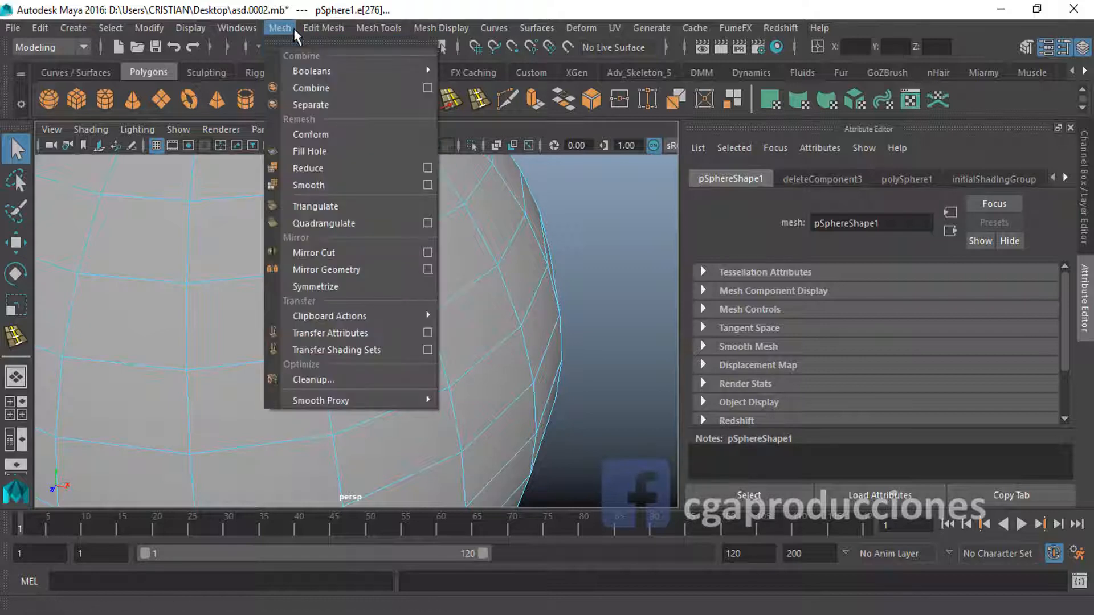
{"action": "left_click", "coordinate": [303, 152]}
{"action": "right_click_drag", "start_coordinate": [446, 369], "coordinate": [523, 136]}
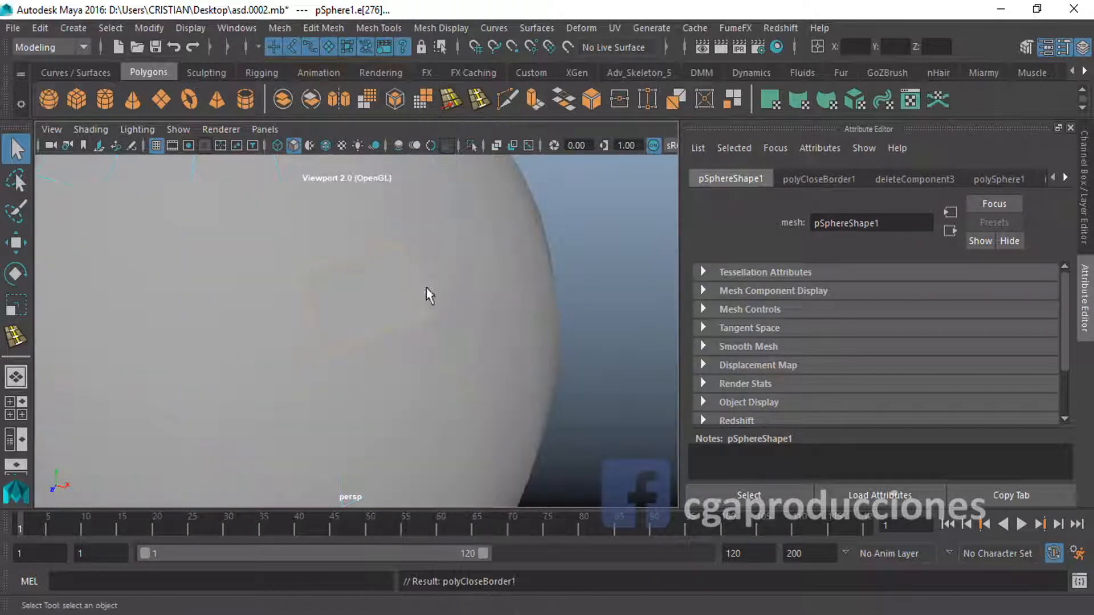
{"action": "right_click_drag", "start_coordinate": [427, 288], "coordinate": [306, 313], "text": "alt"}
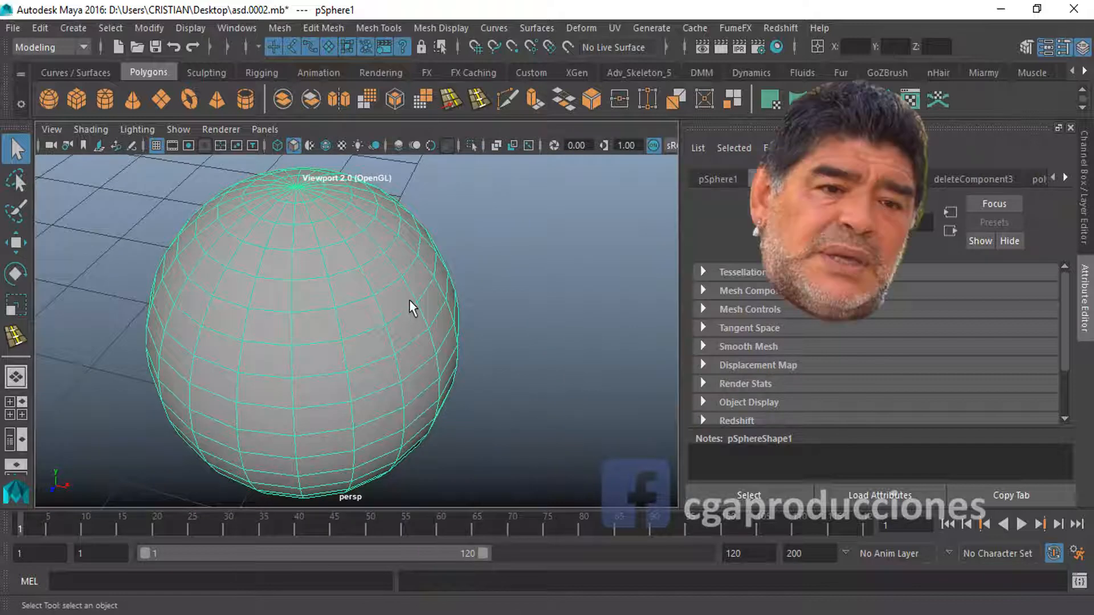
{"action": "right_click_drag", "start_coordinate": [319, 209], "coordinate": [379, 315], "text": "alt"}
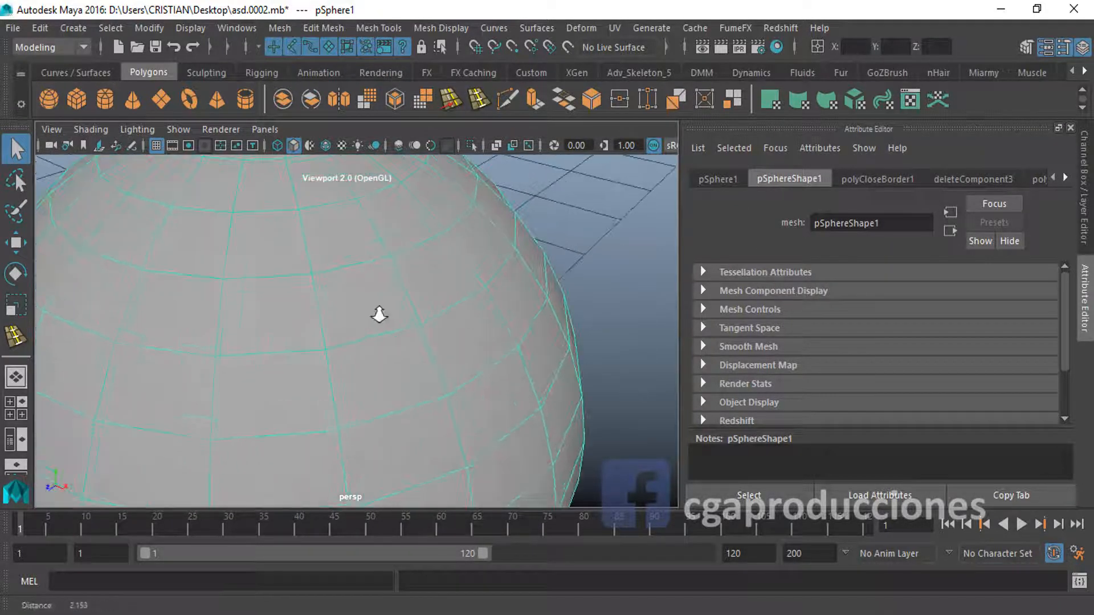
Cut a closed ring of edges point by point around the sphere's upper part with the Multi-Cut tool, and return to object mode
{"action": "left_click", "coordinate": [505, 98]}
{"action": "left_click", "coordinate": [306, 244]}
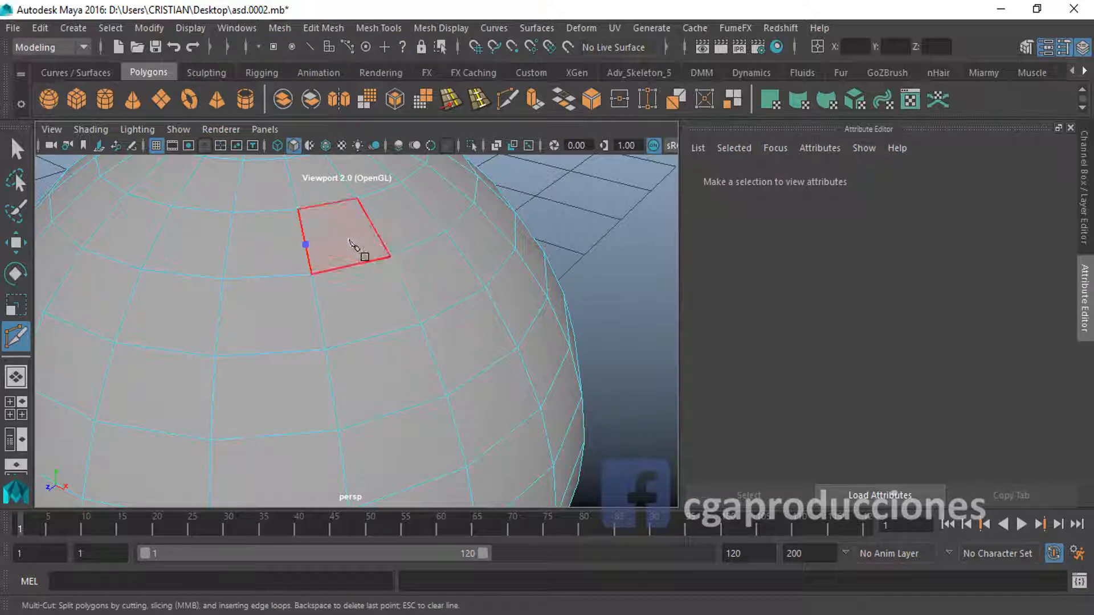
{"action": "left_click", "coordinate": [424, 207]}
{"action": "left_click_drag", "start_coordinate": [425, 207], "coordinate": [318, 271], "text": "alt"}
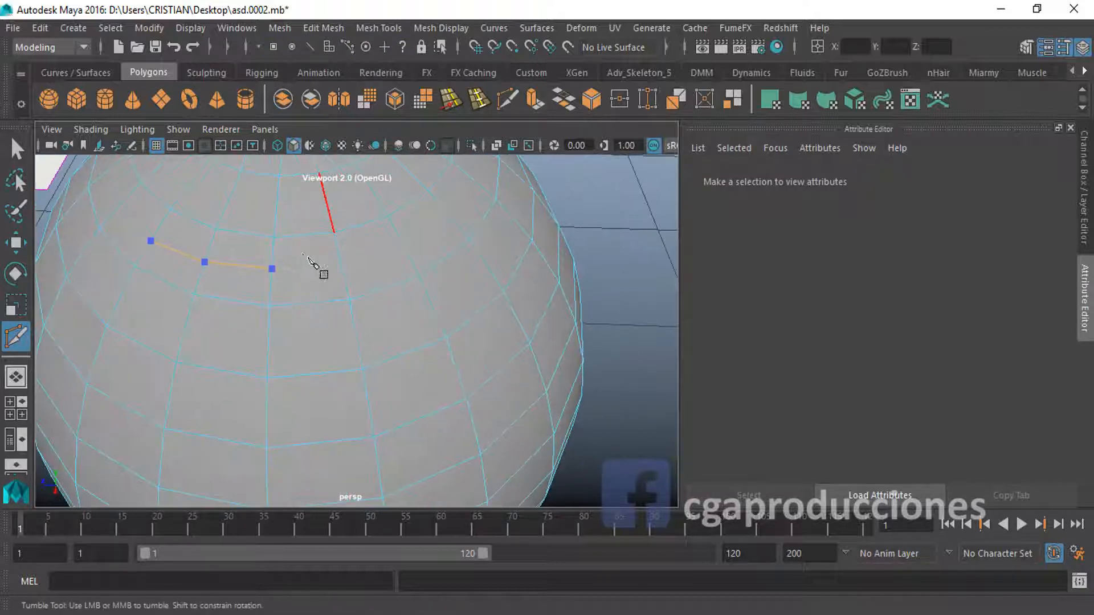
{"action": "left_click", "coordinate": [342, 265]}
{"action": "left_click", "coordinate": [404, 248]}
{"action": "left_click_drag", "start_coordinate": [404, 247], "coordinate": [379, 276], "text": "alt"}
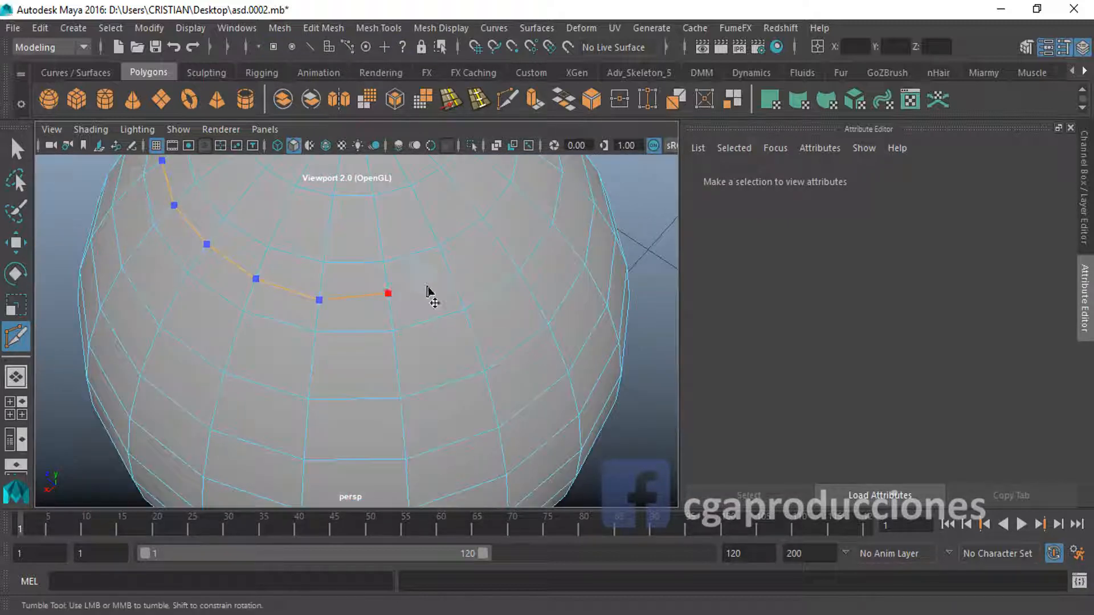
{"action": "left_click", "coordinate": [388, 293]}
{"action": "left_click", "coordinate": [451, 277]}
{"action": "left_click_drag", "start_coordinate": [516, 263], "coordinate": [371, 330], "text": "alt"}
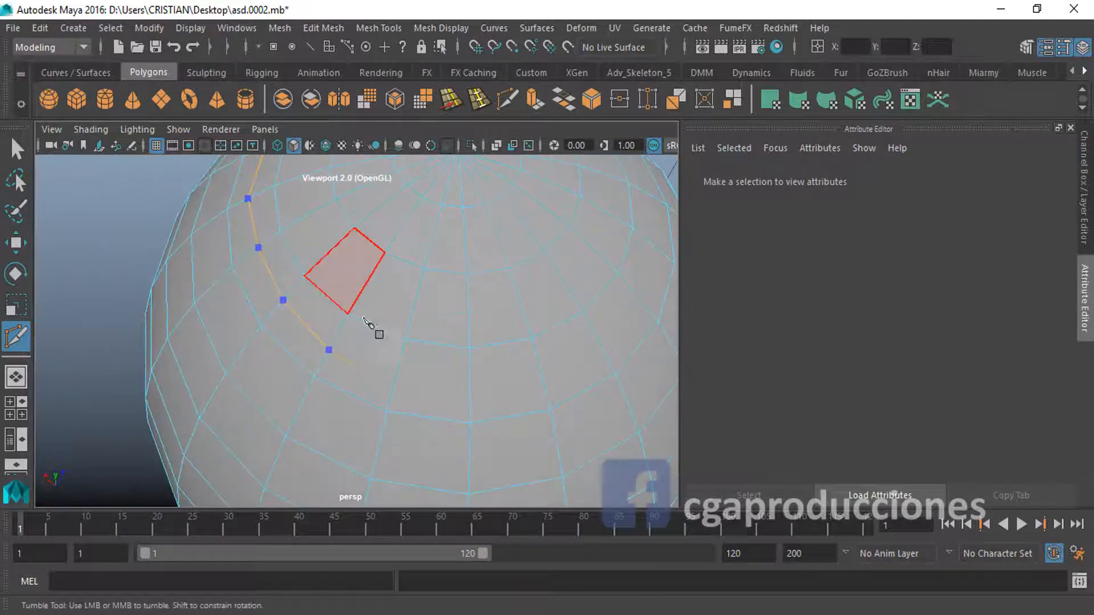
{"action": "key", "text": "ctrl+z"}
{"action": "left_click", "coordinate": [396, 376]}
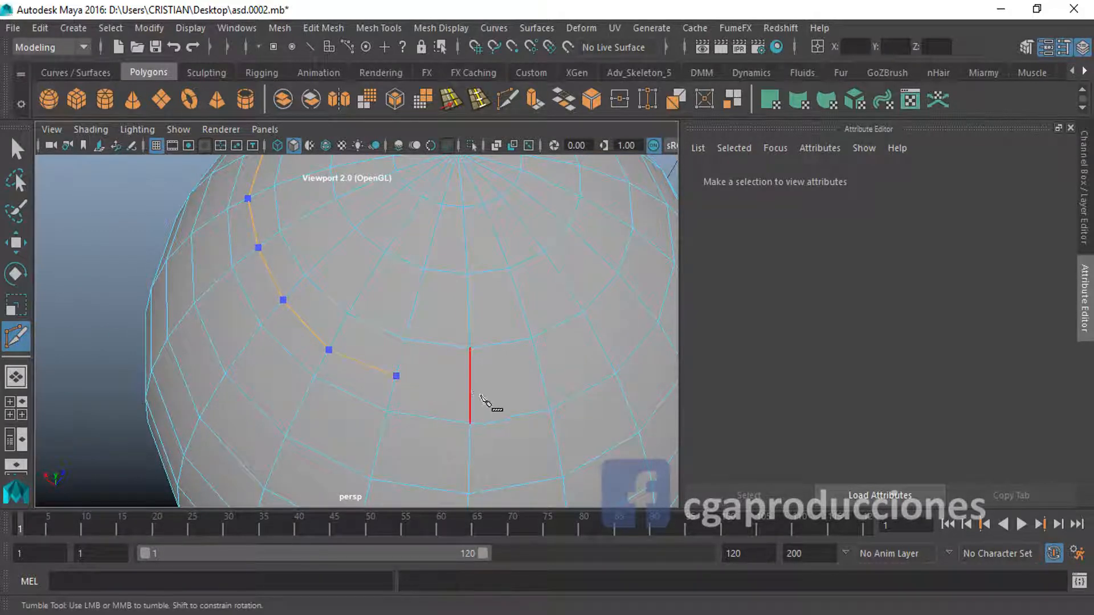
{"action": "left_click_drag", "start_coordinate": [552, 391], "coordinate": [391, 366], "text": "alt"}
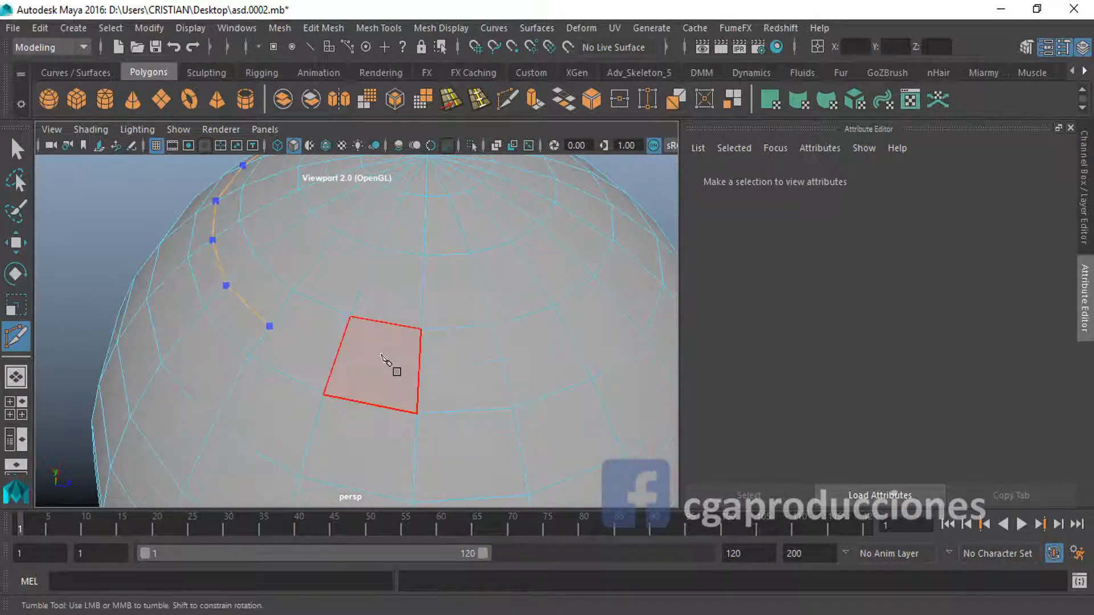
{"action": "left_click", "coordinate": [339, 351]}
{"action": "left_click", "coordinate": [420, 369]}
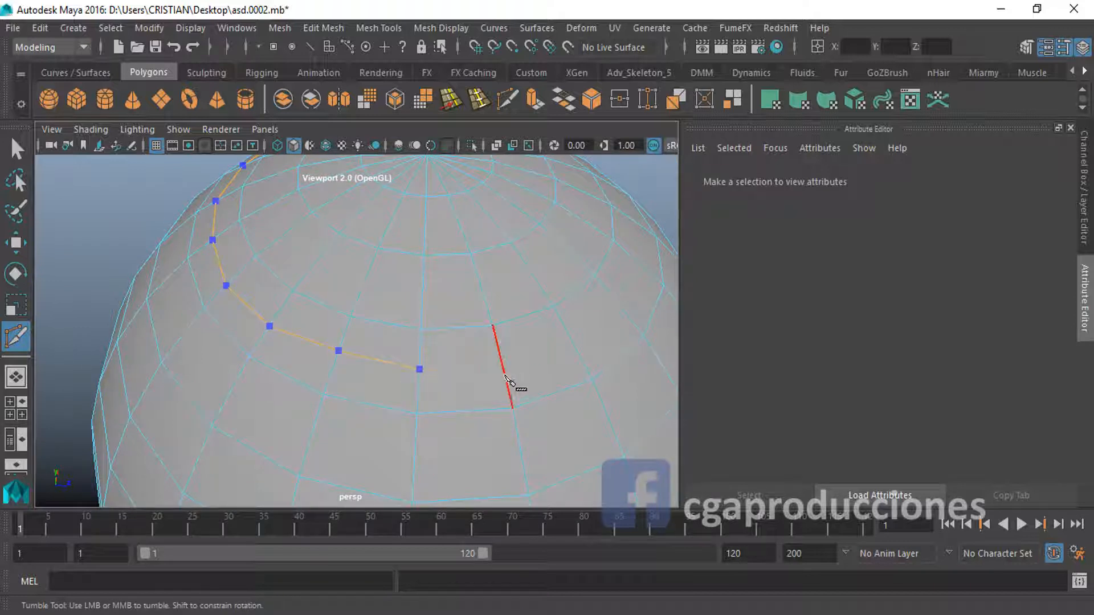
{"action": "left_click_drag", "start_coordinate": [562, 348], "coordinate": [420, 354], "text": "alt"}
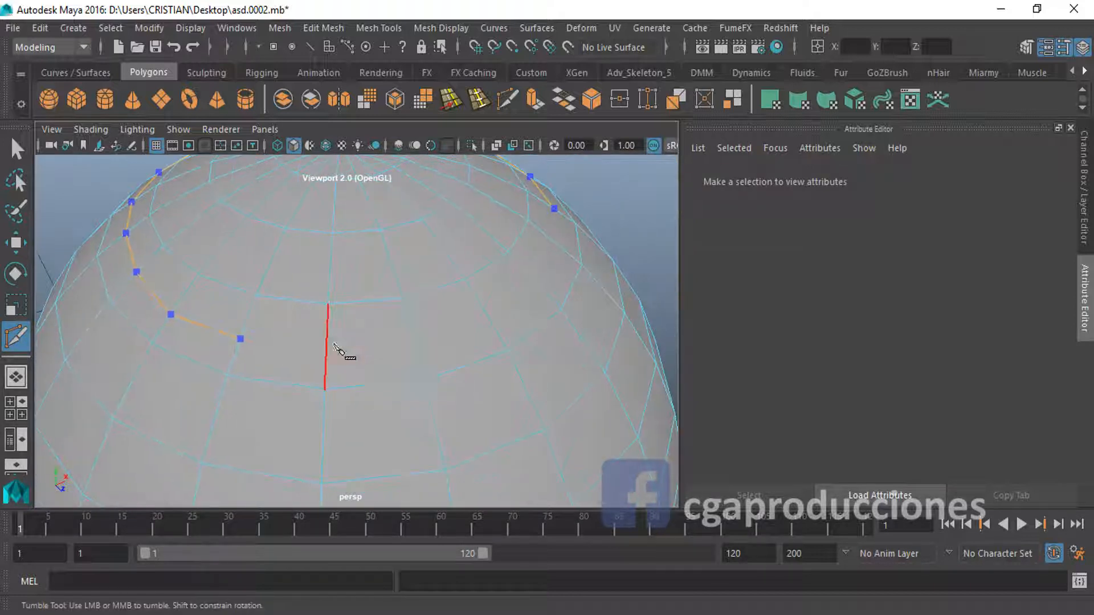
{"action": "left_click", "coordinate": [326, 344]}
{"action": "left_click", "coordinate": [415, 344]}
{"action": "left_click", "coordinate": [490, 319]}
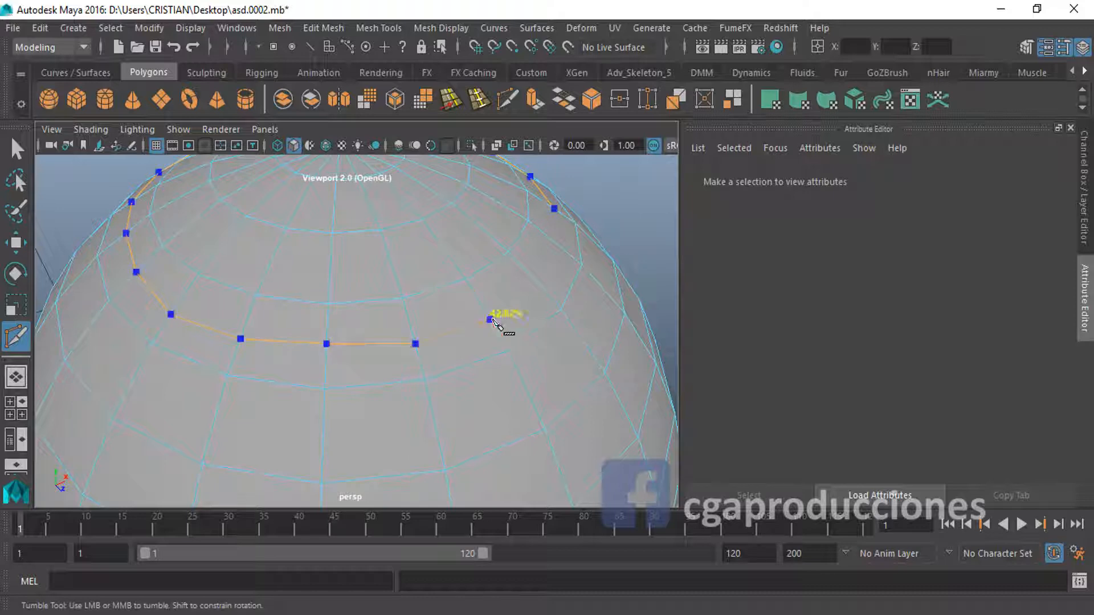
{"action": "left_click", "coordinate": [534, 280]}
{"action": "left_click_drag", "start_coordinate": [551, 268], "coordinate": [336, 303], "text": "alt"}
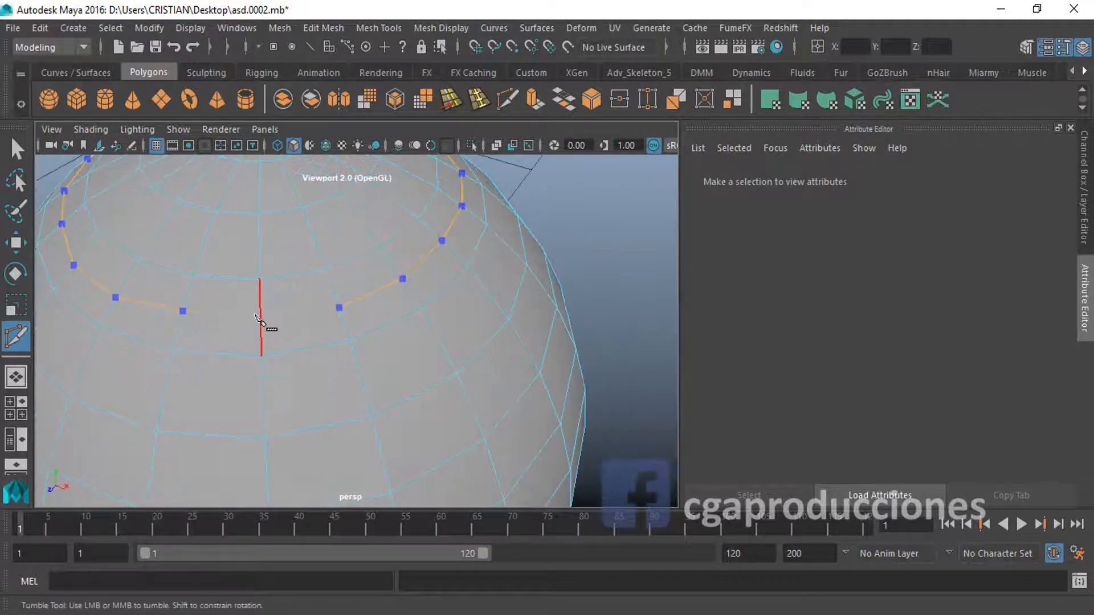
{"action": "left_click", "coordinate": [340, 309]}
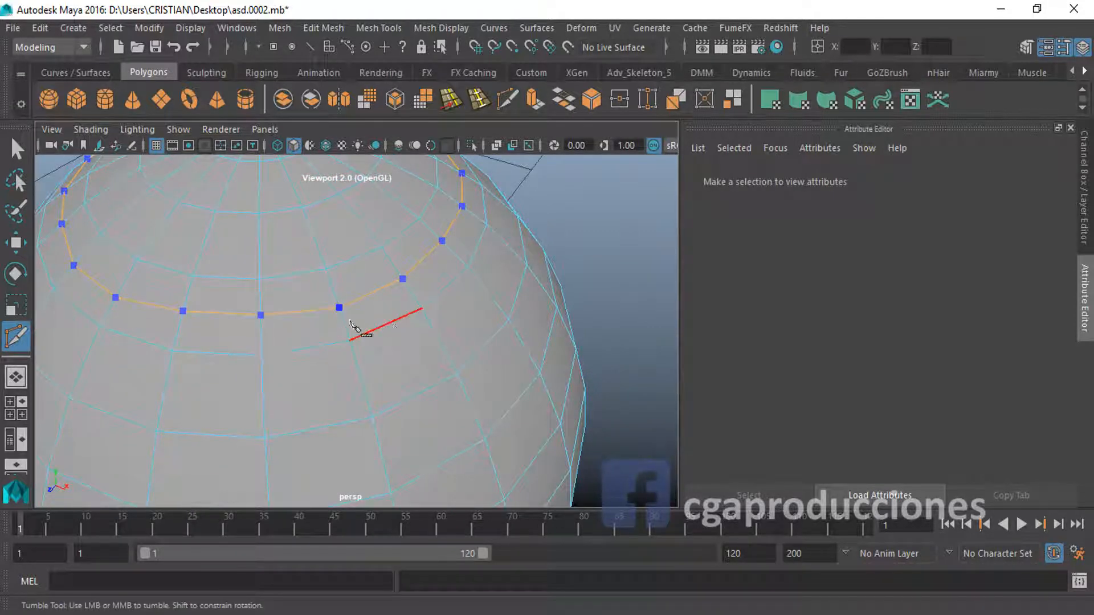
{"action": "scroll", "coordinate": [289, 317], "scroll_direction": "down", "scroll_amount": 3}
{"action": "key", "text": "w"}
{"action": "right_click_drag", "start_coordinate": [361, 162], "coordinate": [412, 127]}
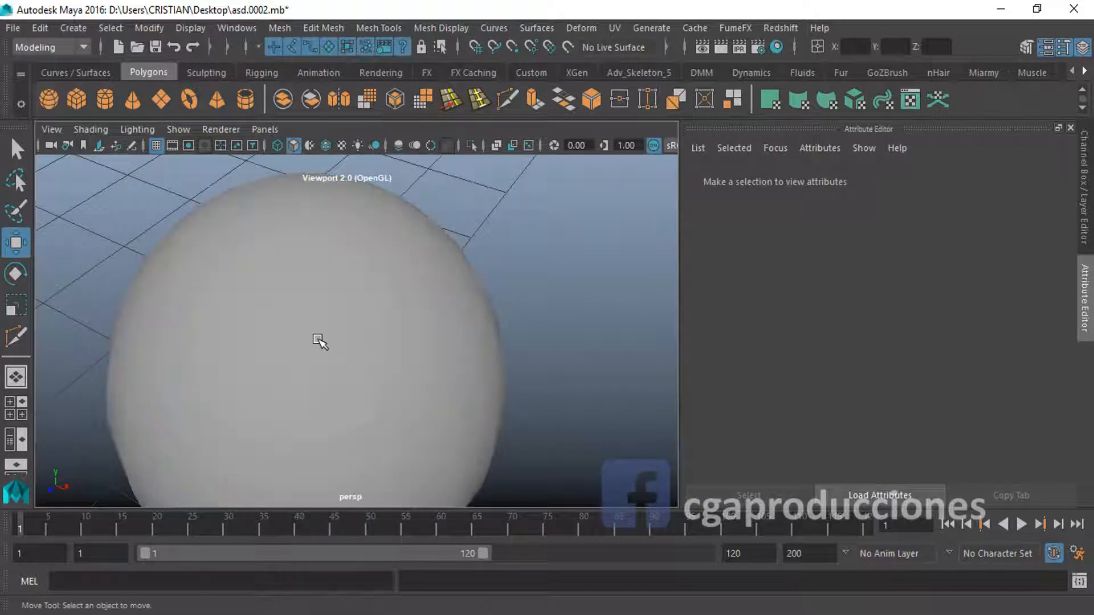
Select the sphere to inspect its cut ring, and select the can to view it beside its reference images
{"action": "left_click", "coordinate": [317, 340]}
{"action": "left_click_drag", "start_coordinate": [317, 339], "coordinate": [342, 281], "text": "alt"}
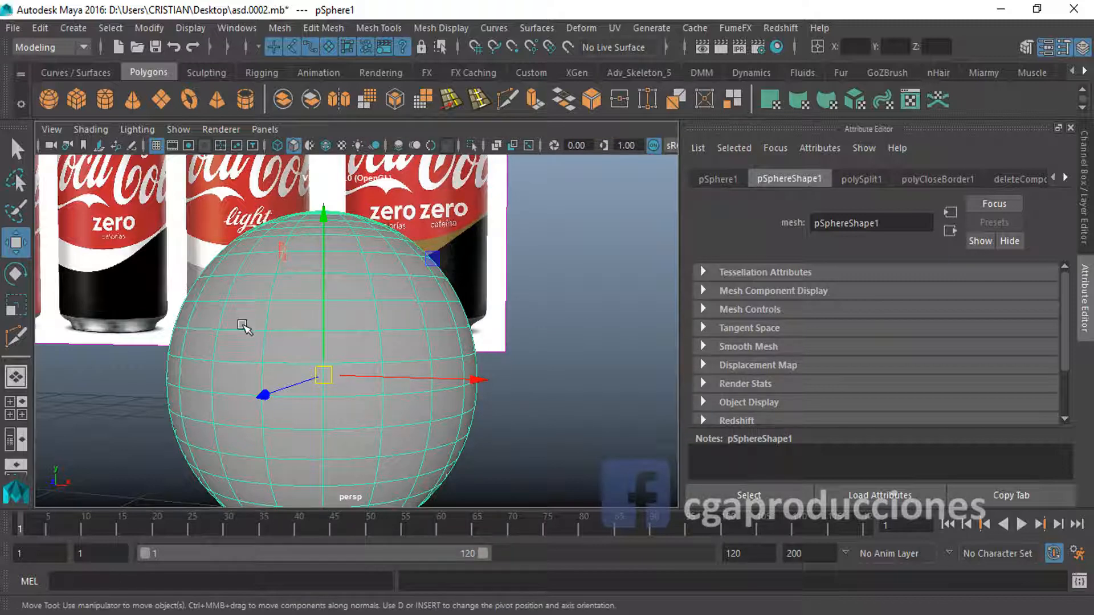
{"action": "left_click_drag", "start_coordinate": [326, 298], "coordinate": [296, 376], "text": "alt"}
{"action": "left_click", "coordinate": [306, 378]}
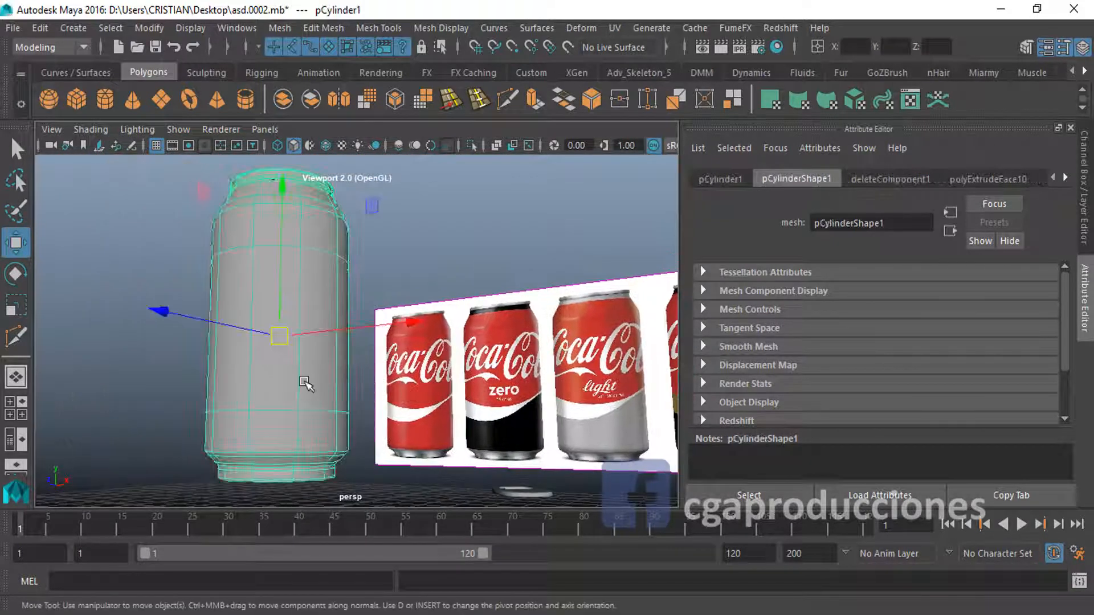
{"action": "middle_click_drag", "start_coordinate": [305, 379], "coordinate": [340, 375], "text": "alt"}
{"action": "left_click_drag", "start_coordinate": [340, 375], "coordinate": [281, 435], "text": "alt"}
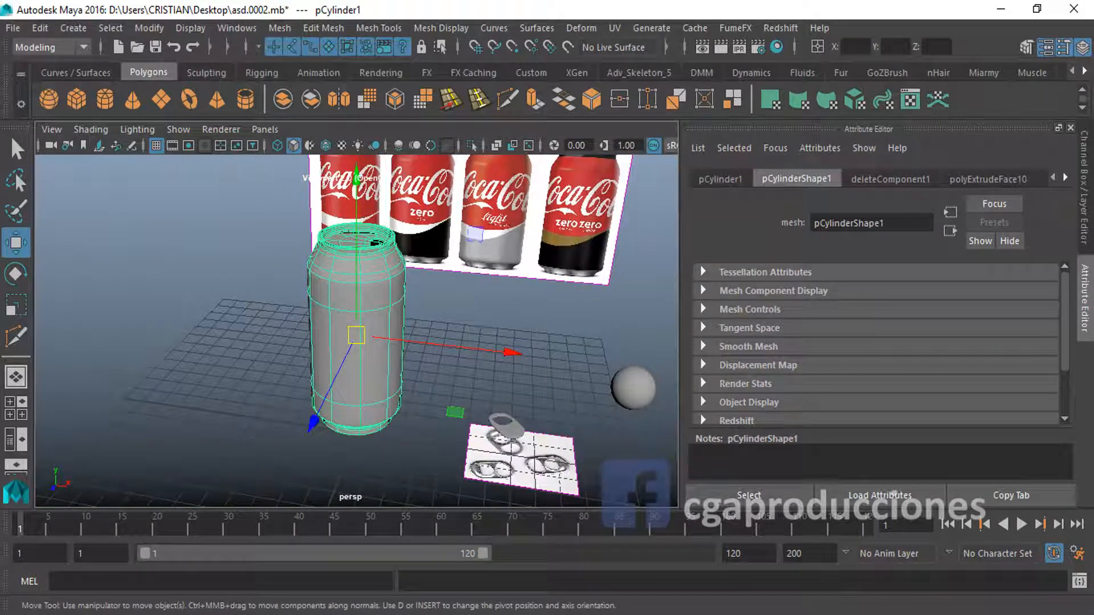